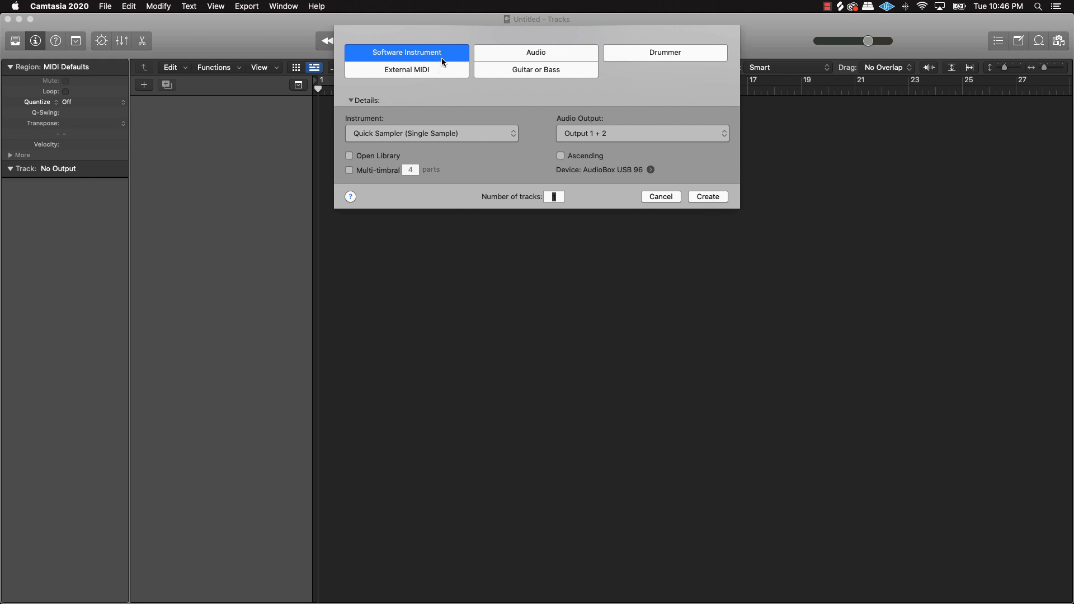
Create one software instrument track with Spectrasonics Omnisphere as its instrument and reposition the plug-in window so its interface is in view.
left_click(416, 136)
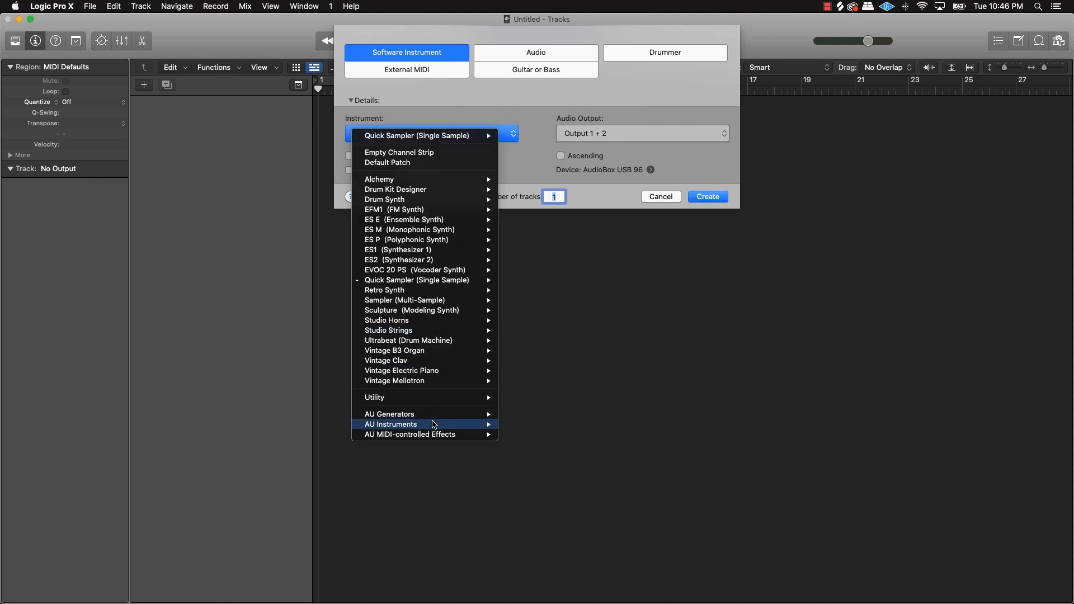
mouse_move(432, 424)
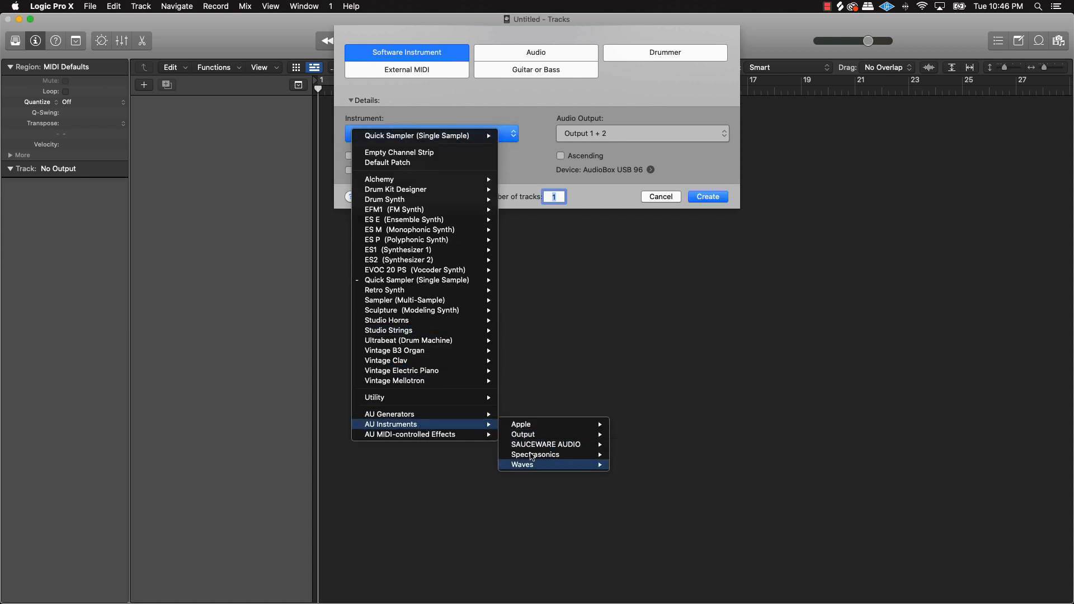
mouse_move(534, 455)
mouse_move(637, 454)
left_click(720, 455)
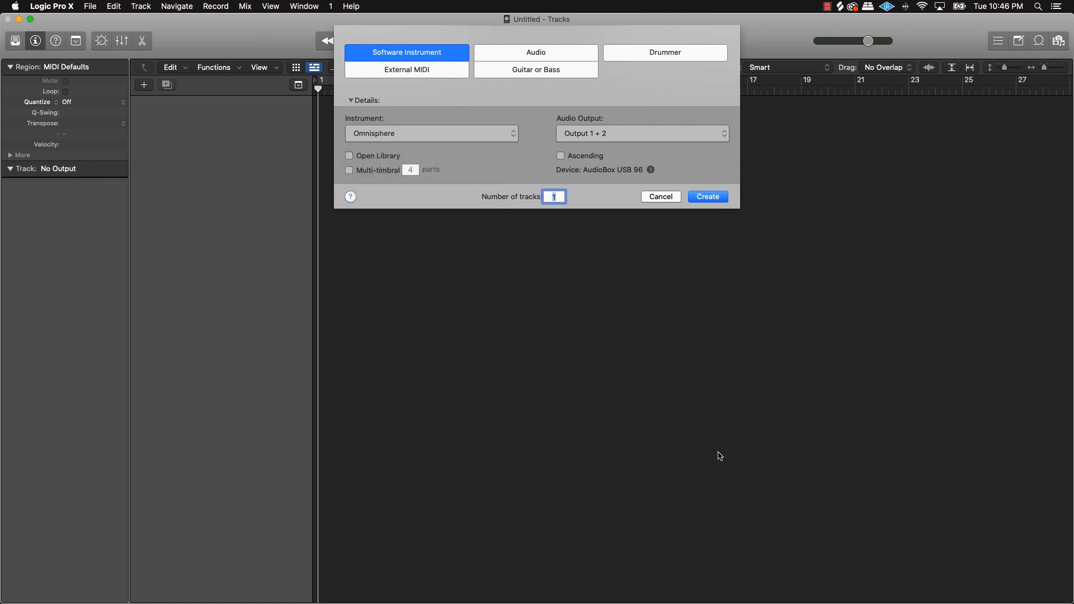
left_click(717, 197)
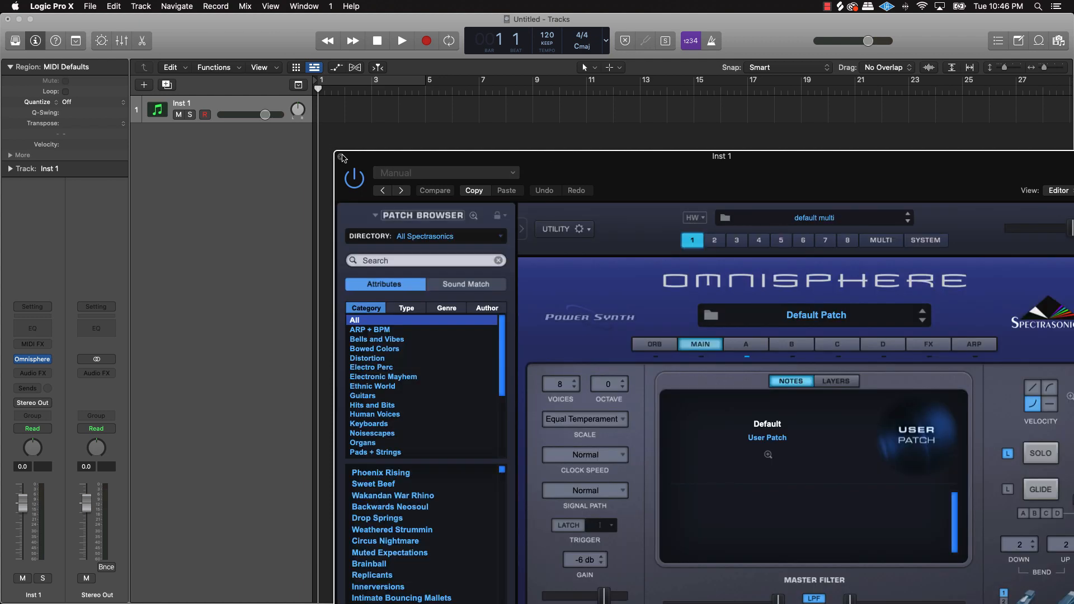
left_click_drag(384, 158, 257, 98)
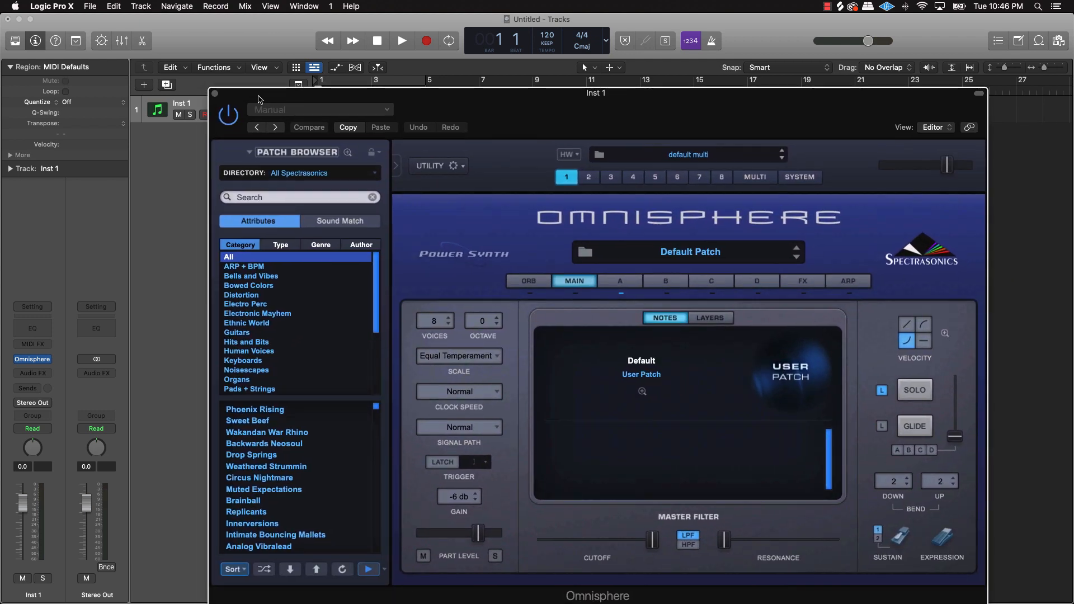
Set the MIDI channel of the Inst 1 track to 1 in its track parameters.
left_click(11, 169)
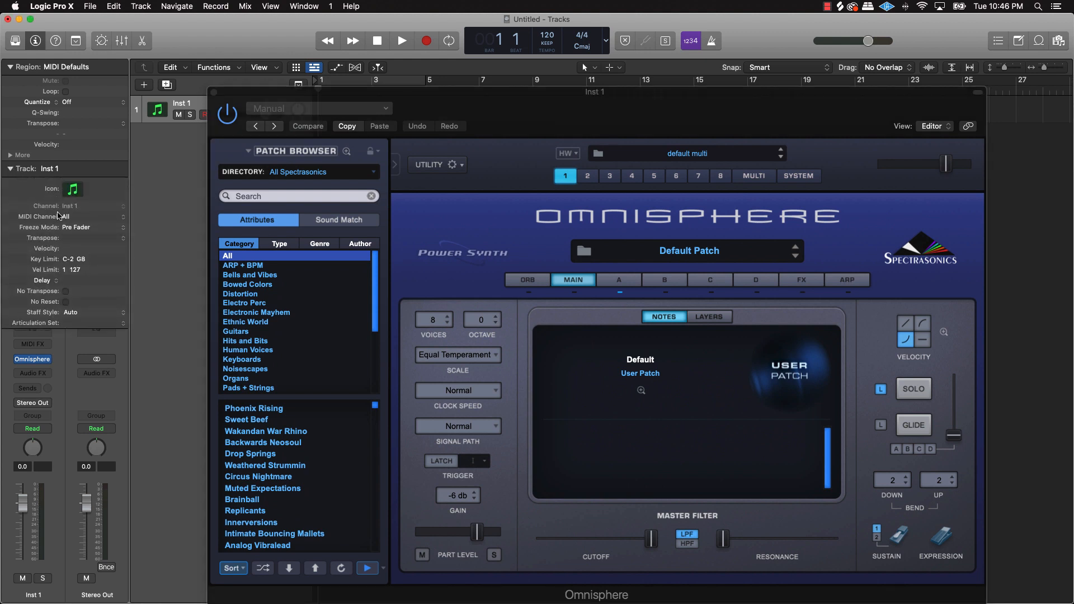
left_click(65, 217)
left_click(66, 225)
left_click(10, 168)
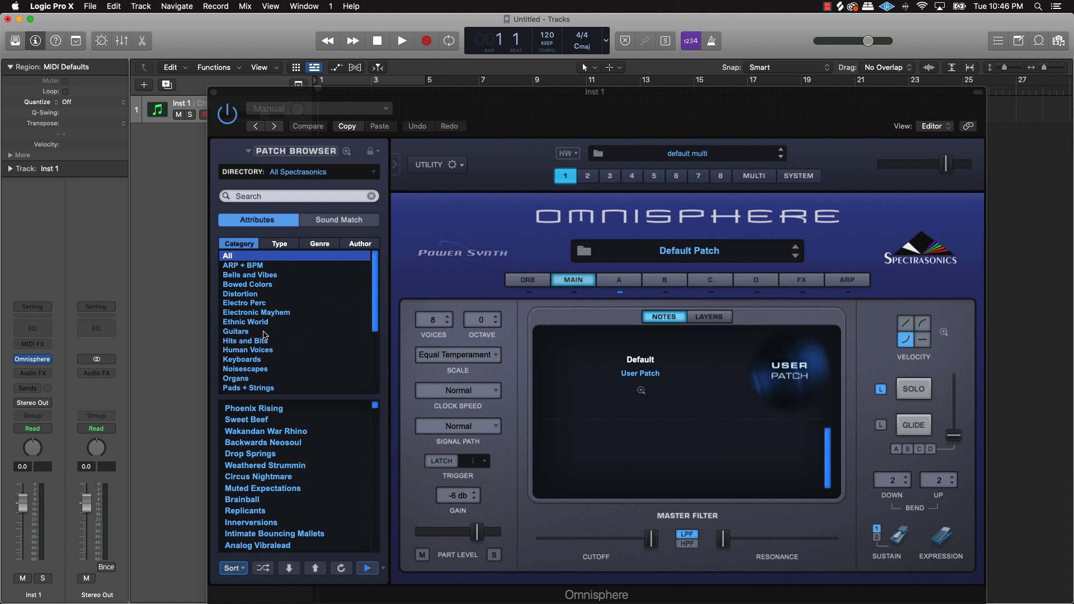
Load the Nylon Guitar Granulation patch from Omnisphere's Guitars category and close the plug-in window.
left_click(265, 334)
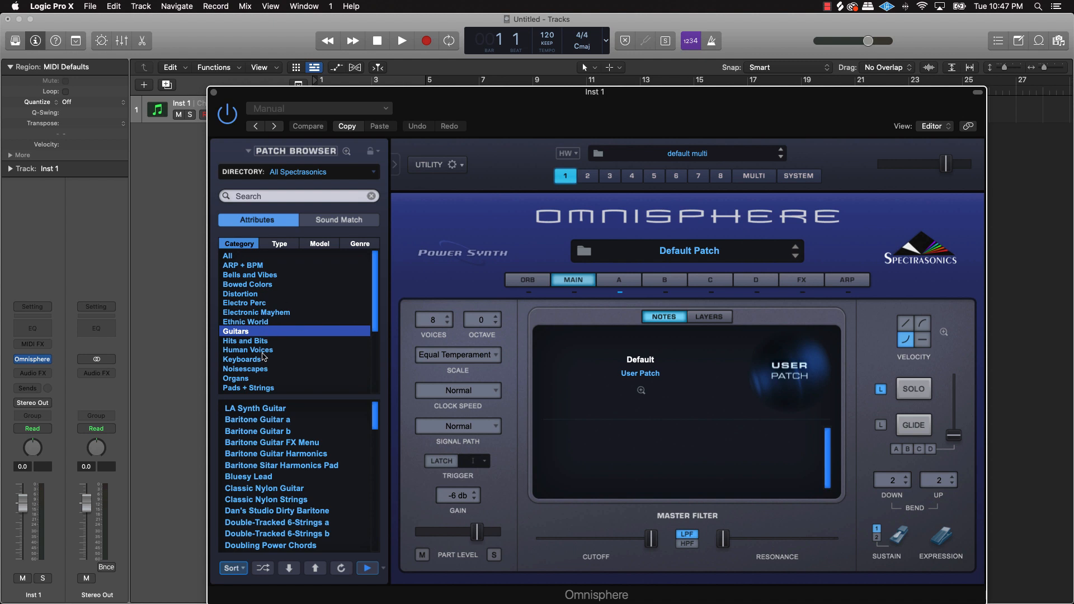
scroll(282, 369, "down", 5)
scroll(268, 425, "down", 15)
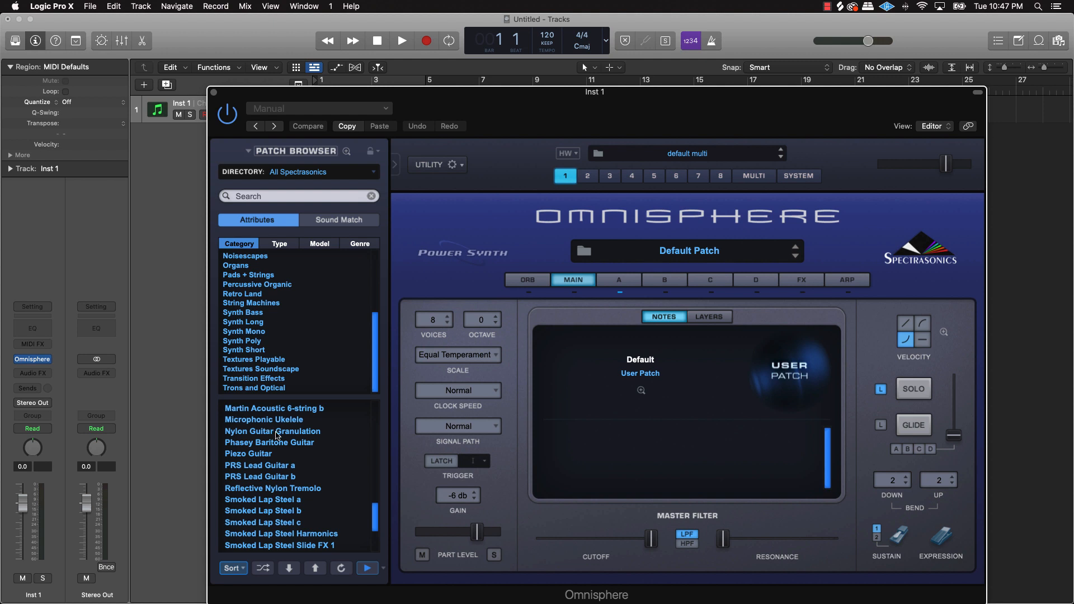
left_click(275, 433)
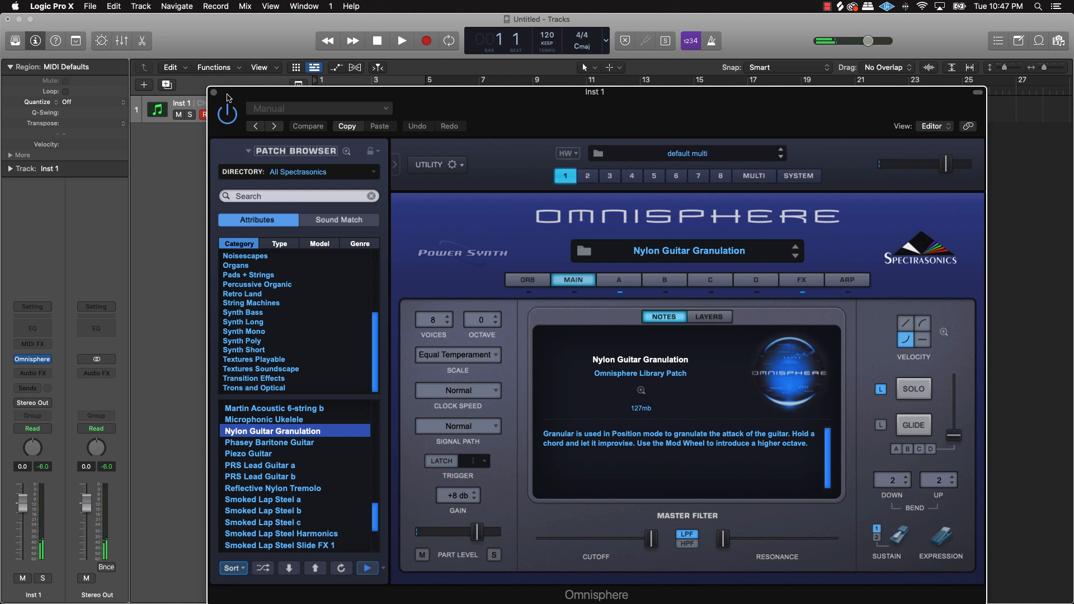
left_click(214, 93)
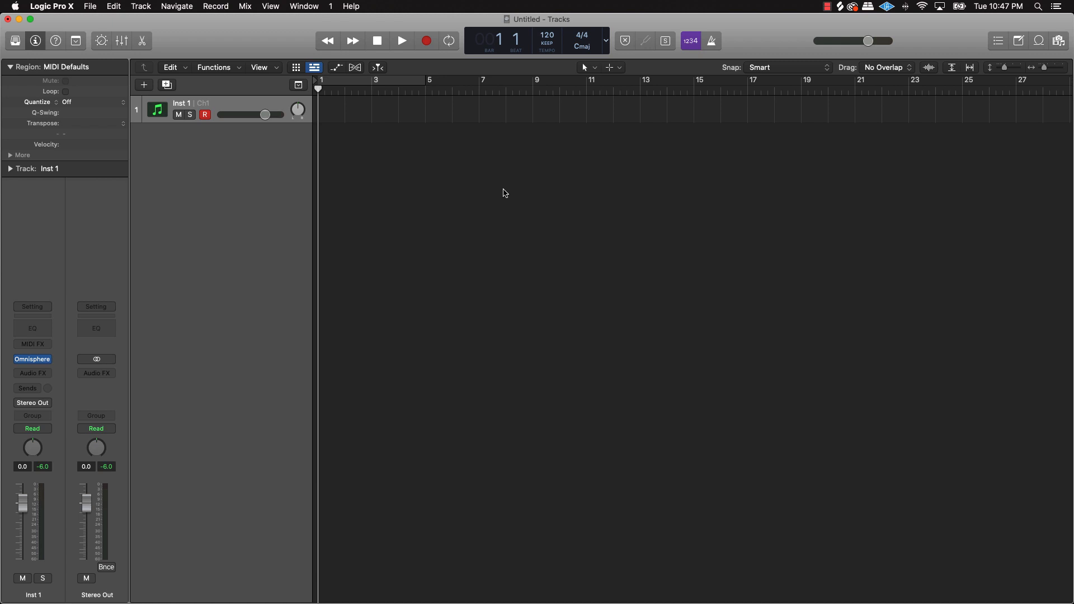
Show the on-screen piano keyboard instead of Musical Typing and widen it to display more octaves.
key("super+k")
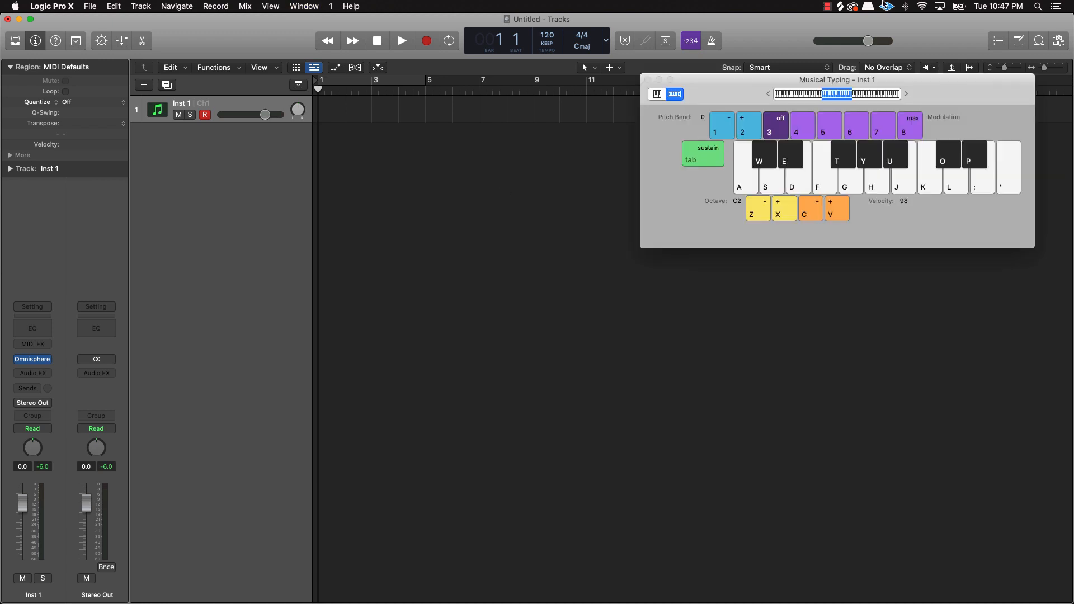
left_click(658, 94)
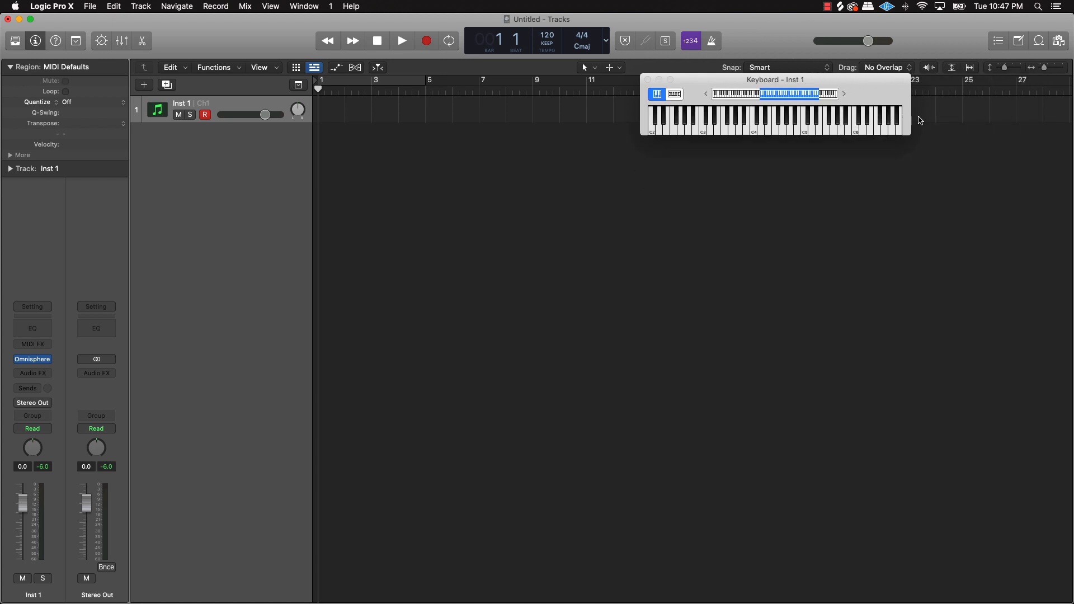
left_click_drag(911, 122, 1056, 114)
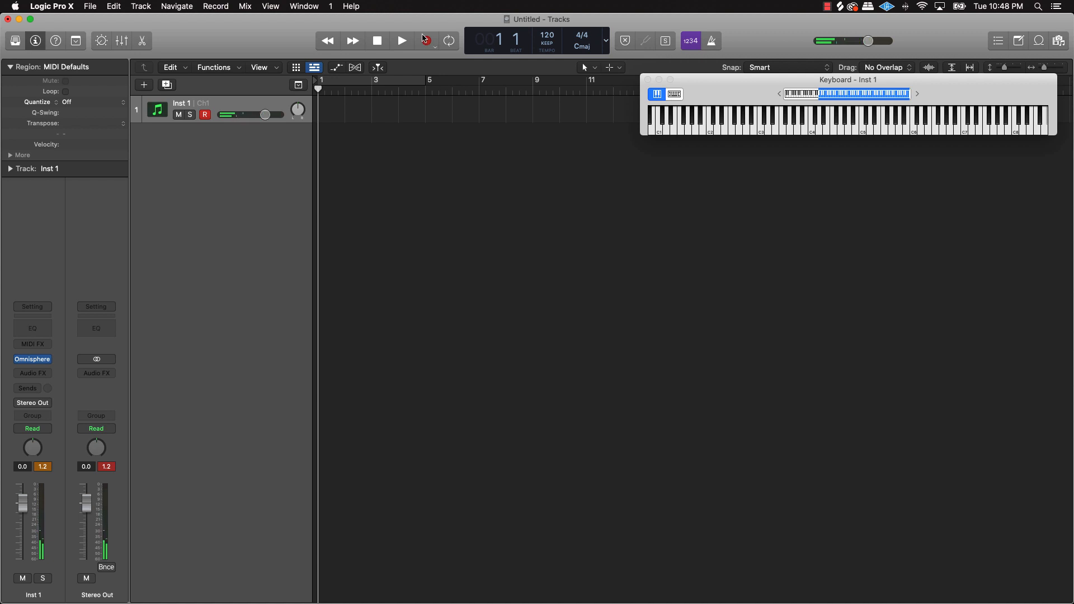
Enable the cycle range over the first four bars and turn on the metronome click.
left_click(403, 80)
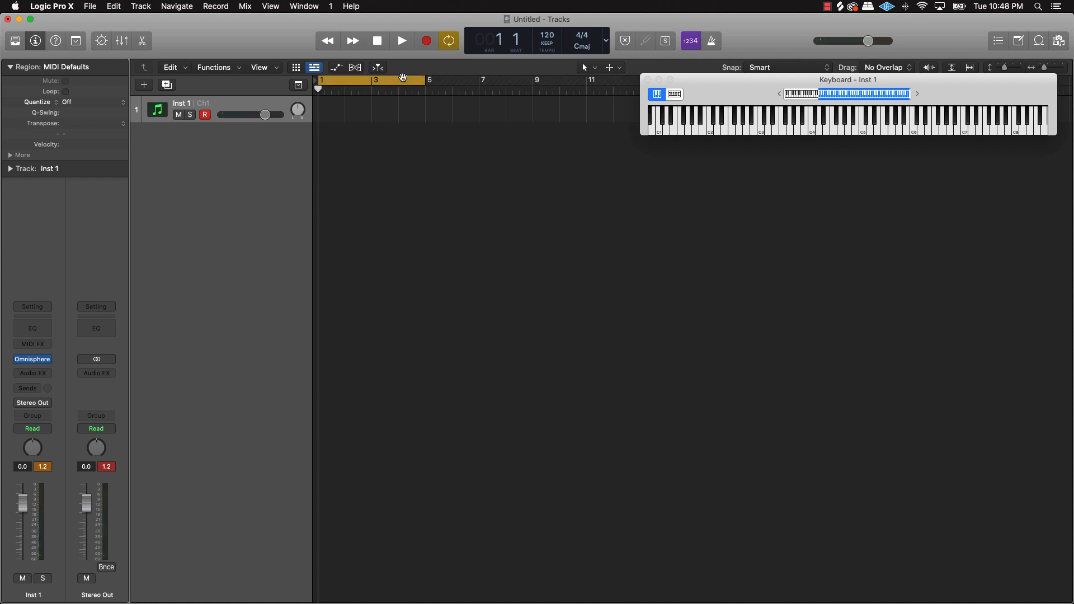
left_click(717, 41)
Set the project tempo to 100 while the loop plays, and stop playback.
left_click(400, 42)
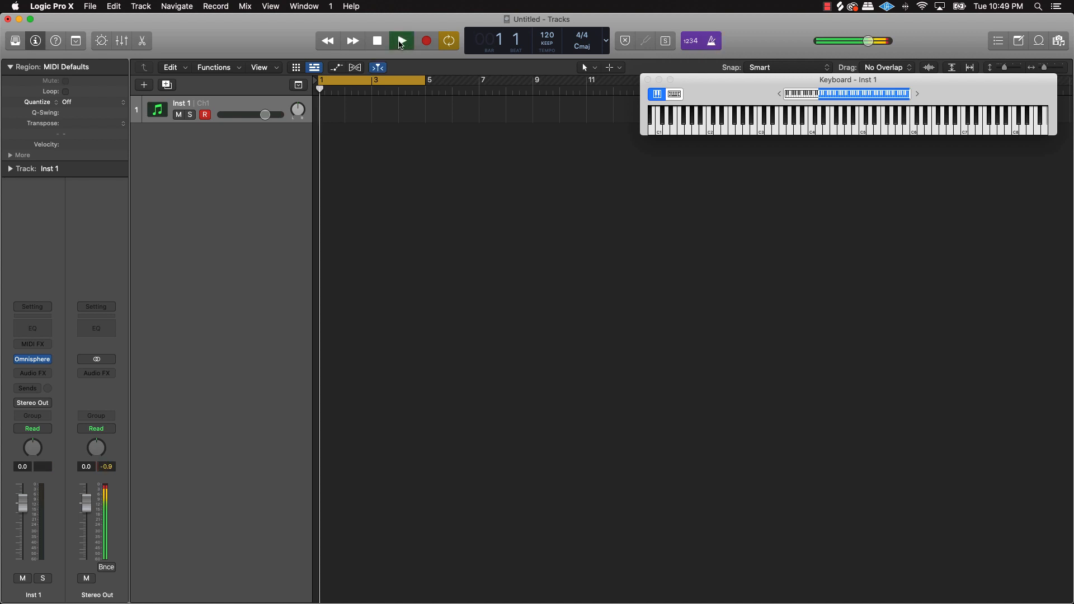
left_click_drag(548, 43, 547, 52)
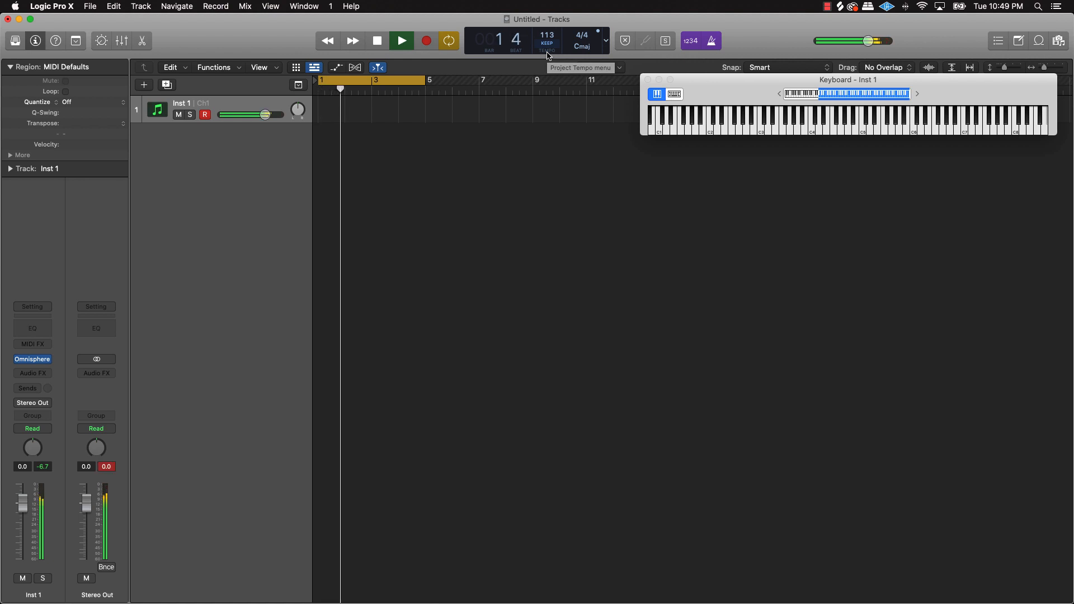
key("space")
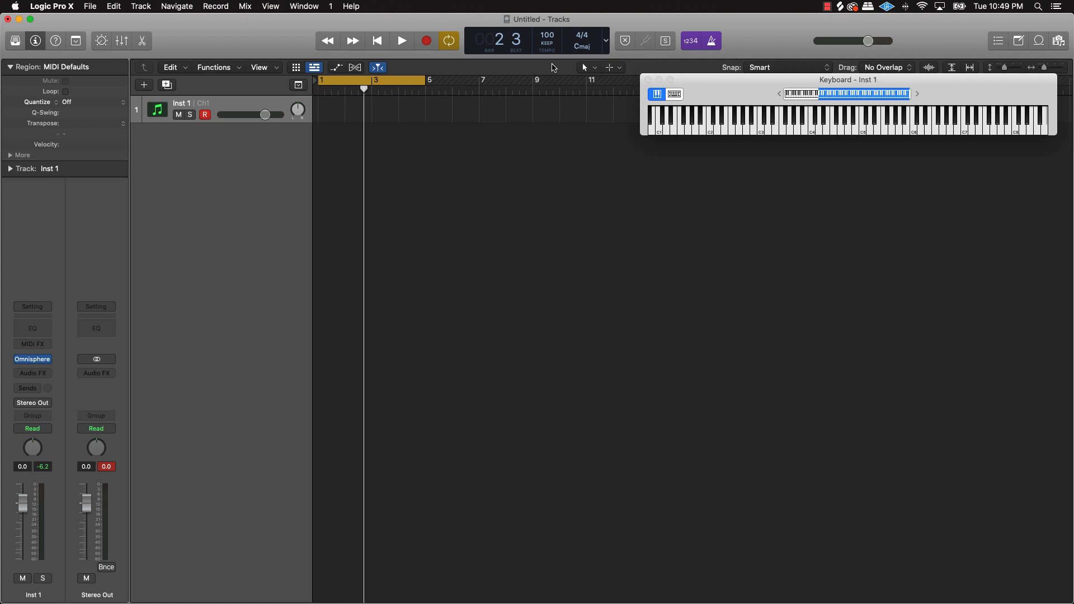
Record a four-bar chord progression on the Inst 1 track and open its region in the Piano Roll.
key("r")
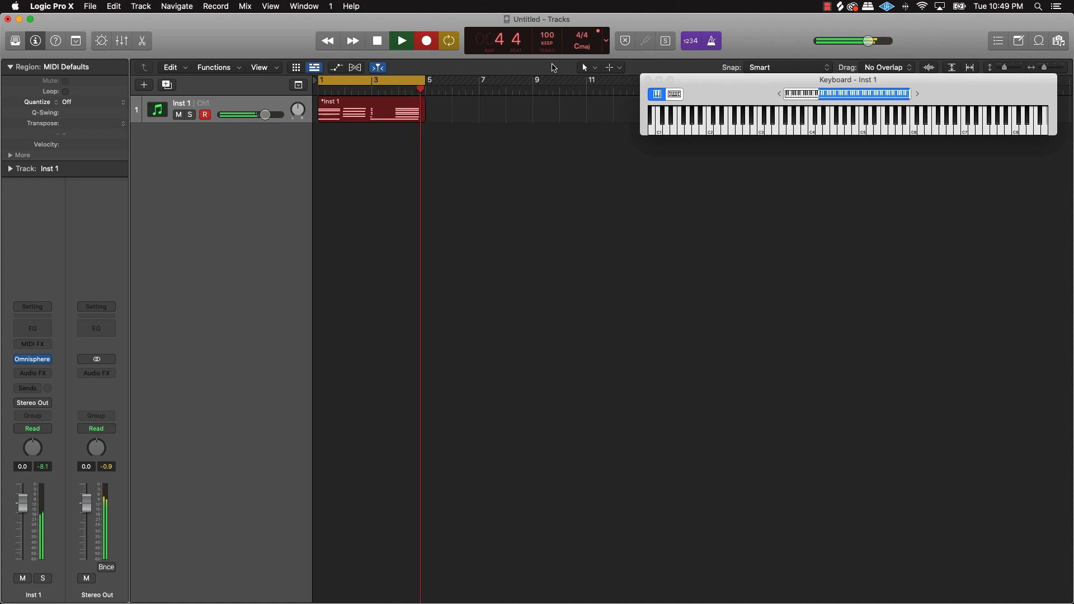
key("space")
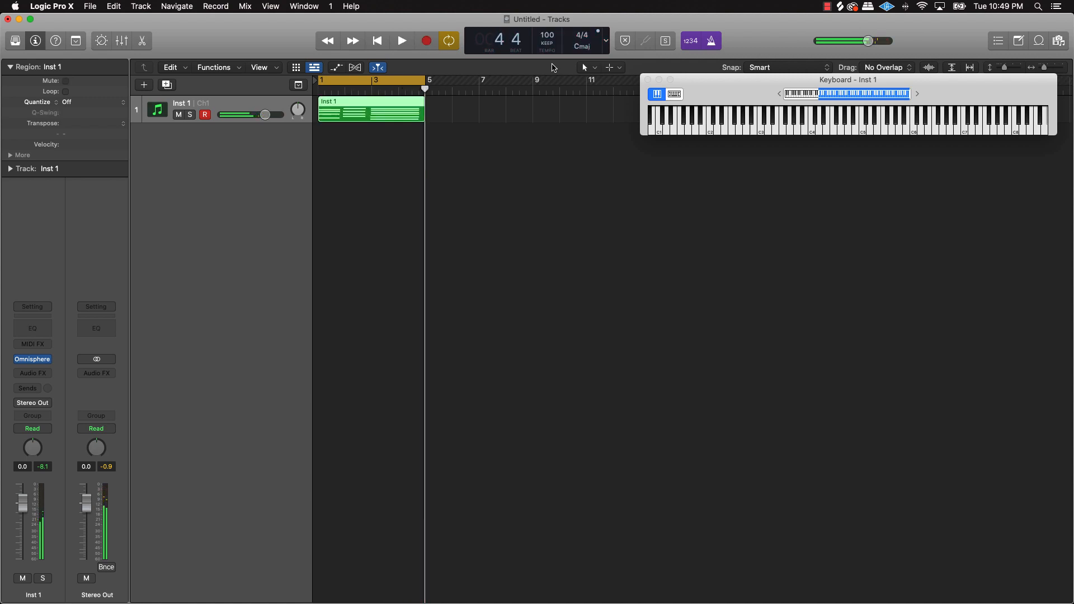
left_click(358, 176)
double_click(384, 112)
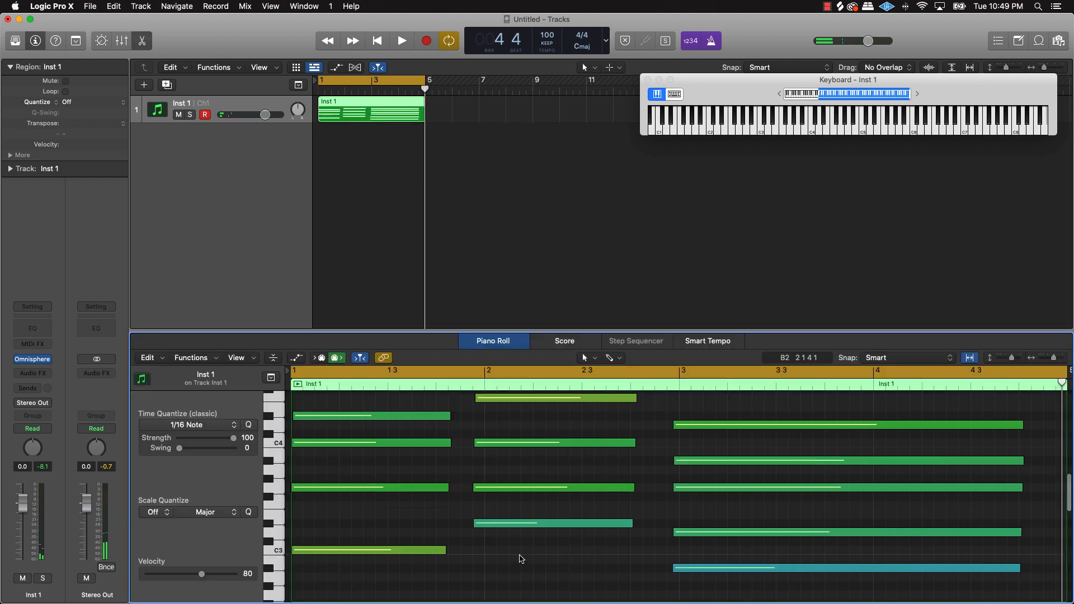
Quantize all notes of the Inst 1 region to 1/4 Note, after trying 1/8 Note, and play it back.
key("super+a")
left_click(223, 425)
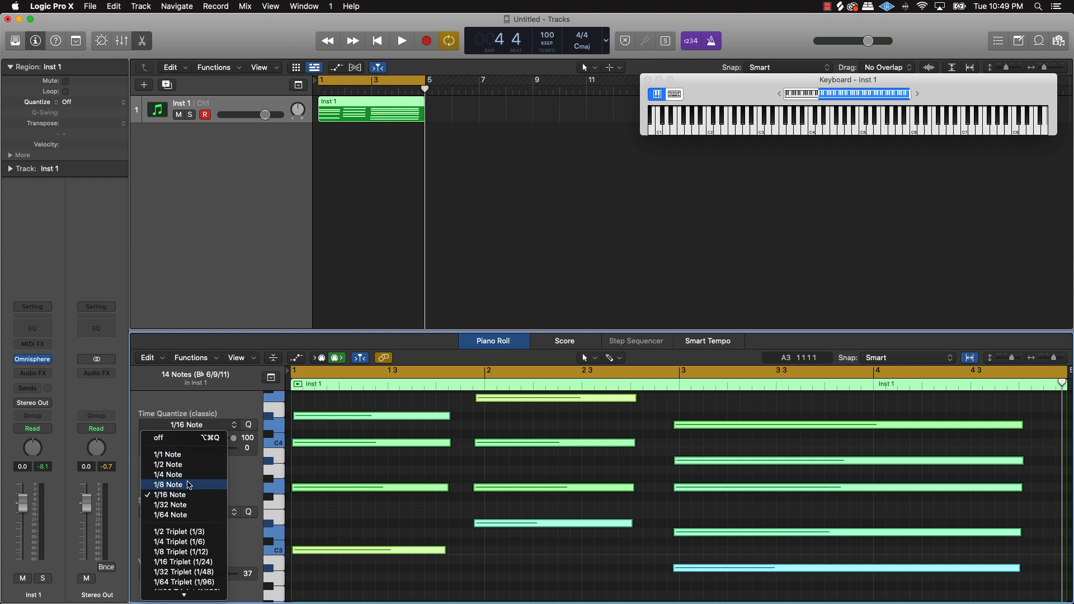
left_click(186, 484)
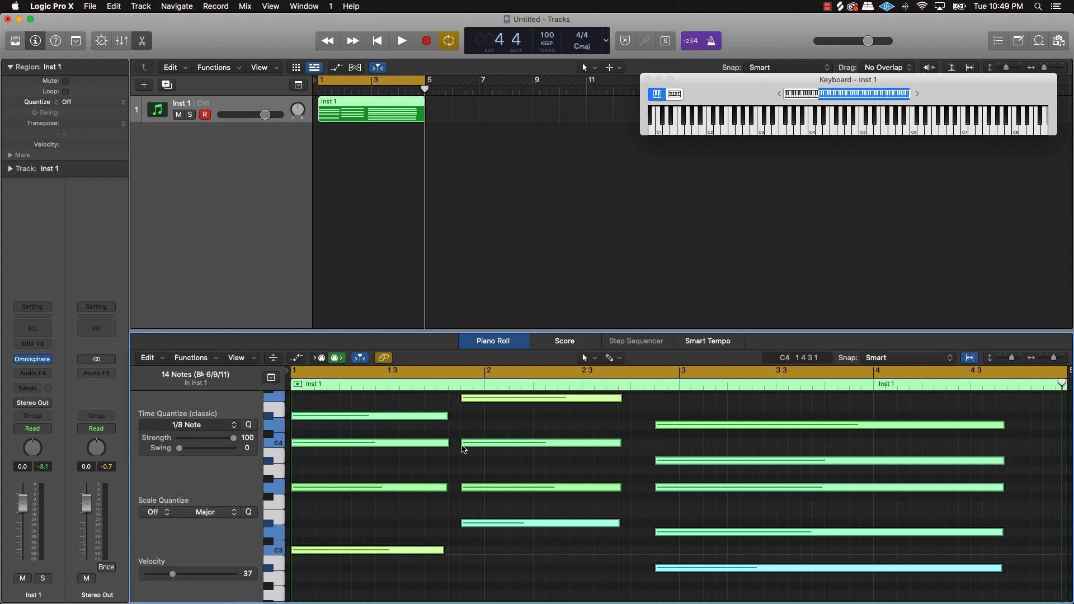
left_click(220, 425)
left_click(184, 475)
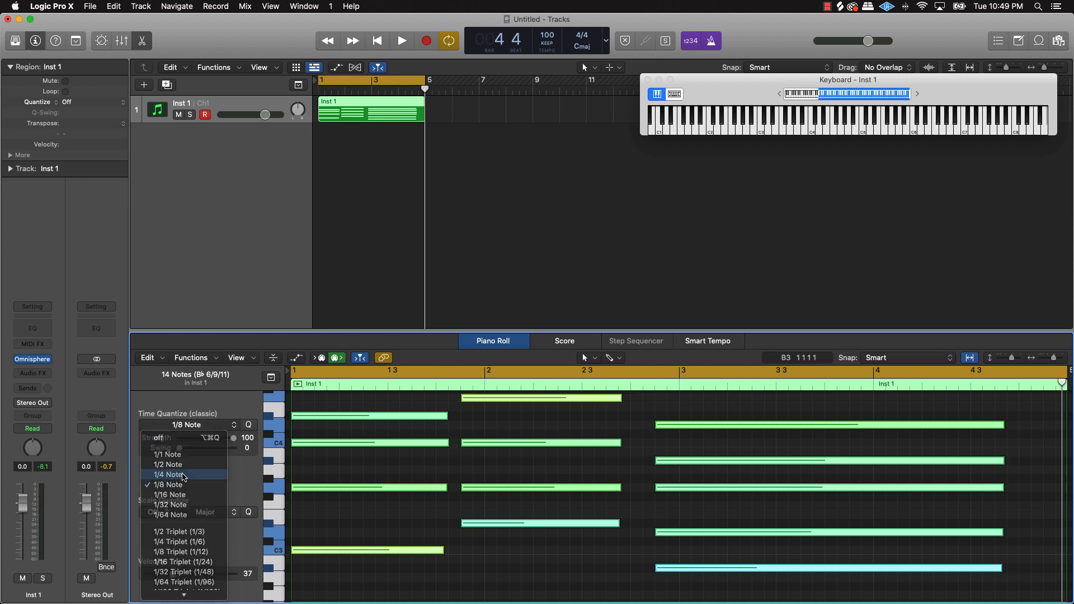
left_click(476, 553)
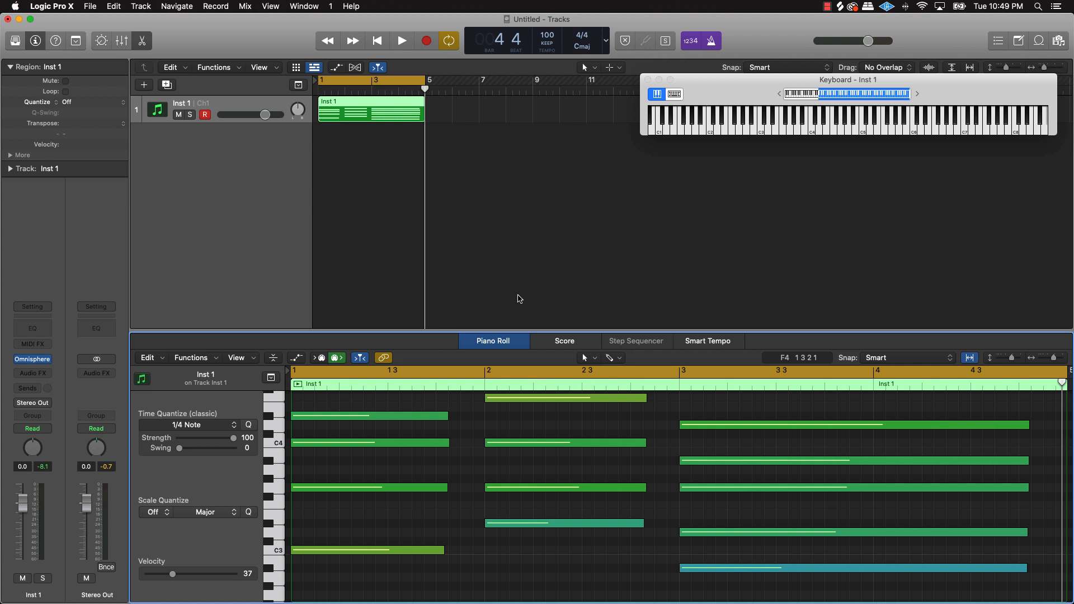
key("space")
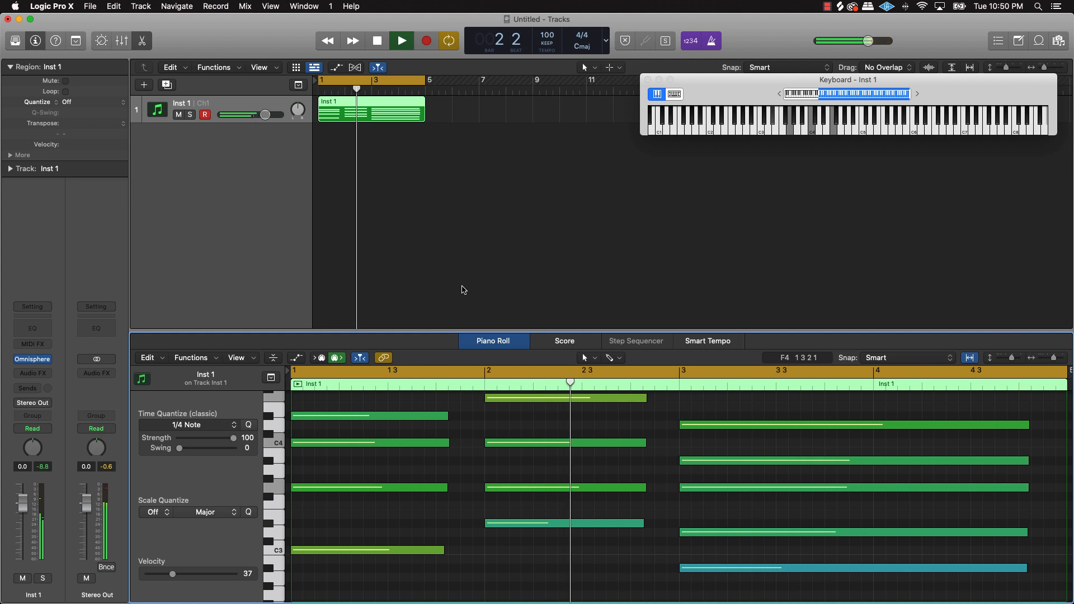
Replace the Inst 1 patch in Omnisphere with Jazz Guitar Fingers c, play the loop and close the plug-in window.
left_click(33, 359)
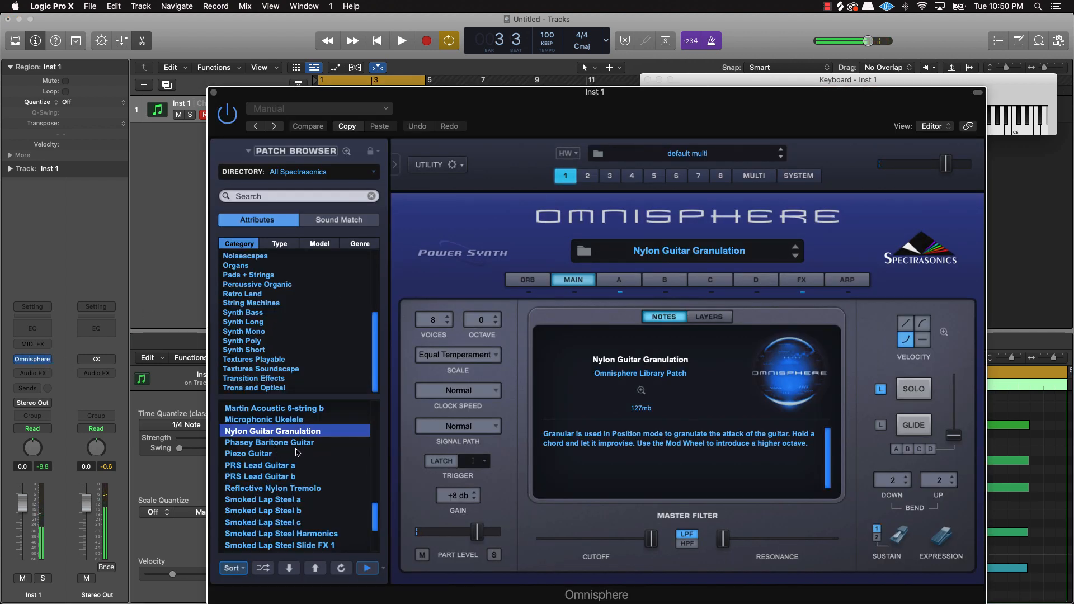
scroll(297, 452, "up", 3)
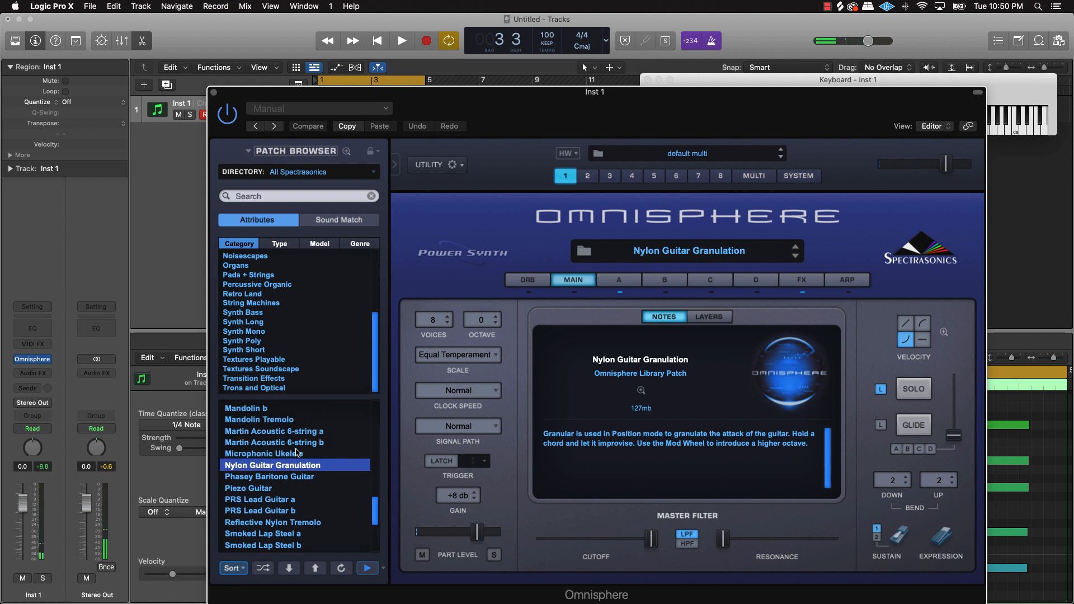
scroll(297, 452, "up", 2)
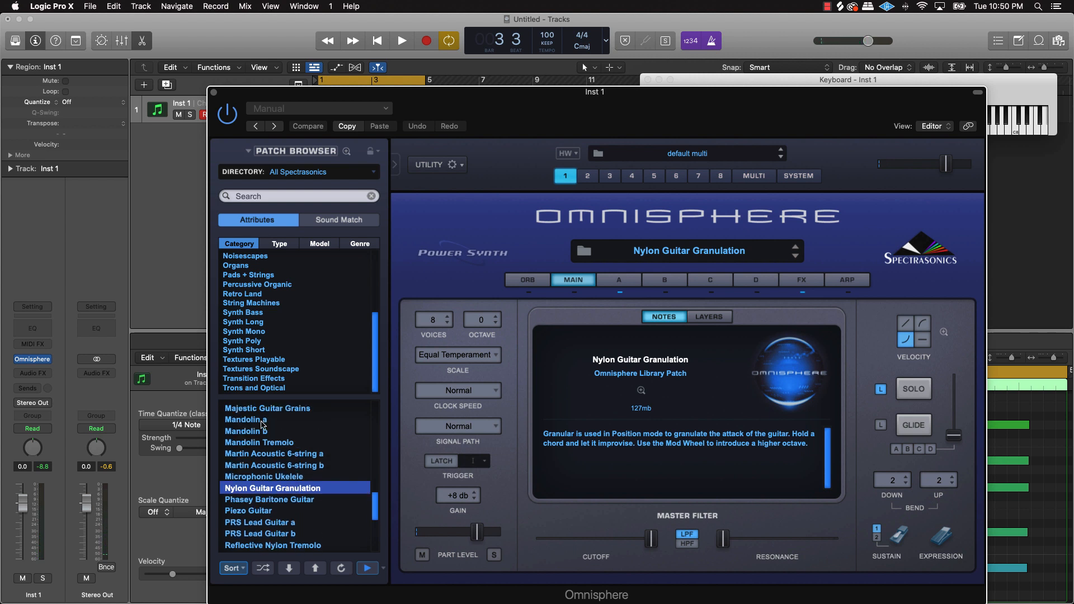
scroll(263, 423, "up", 10)
left_click(263, 421)
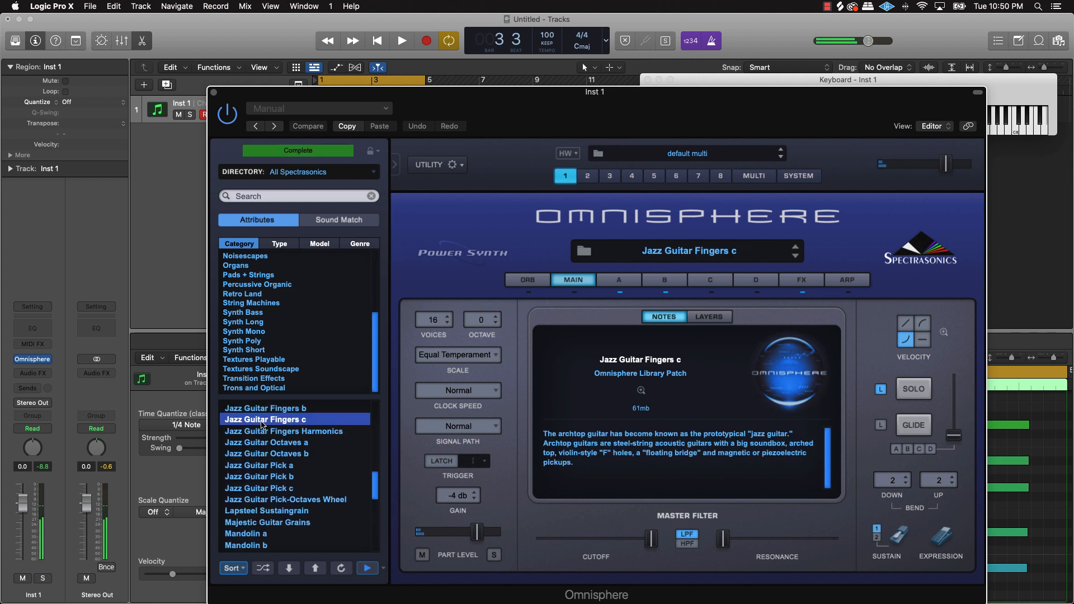
key("space")
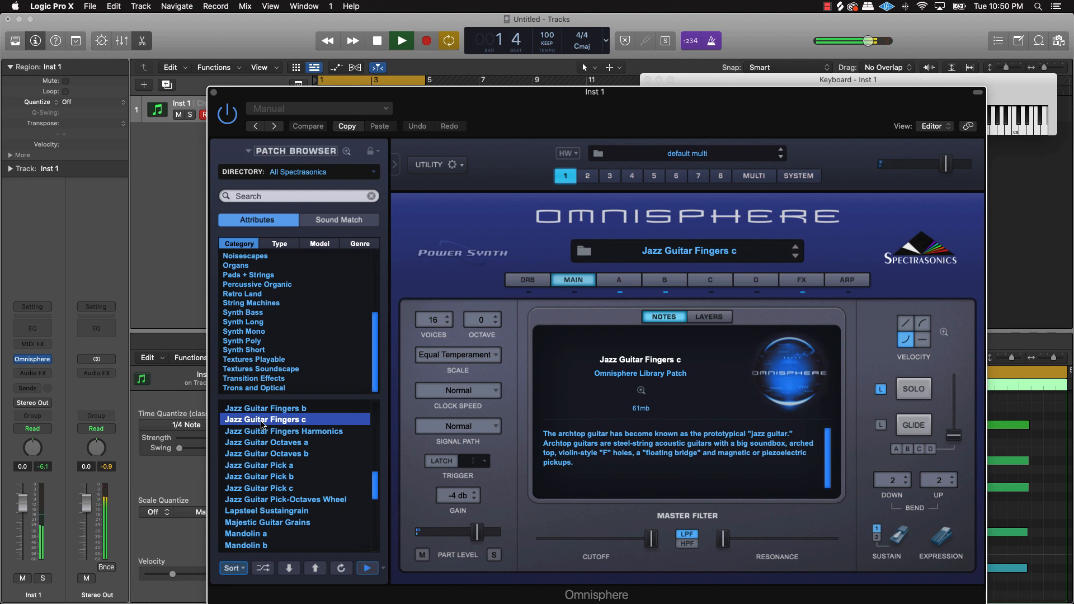
left_click(213, 93)
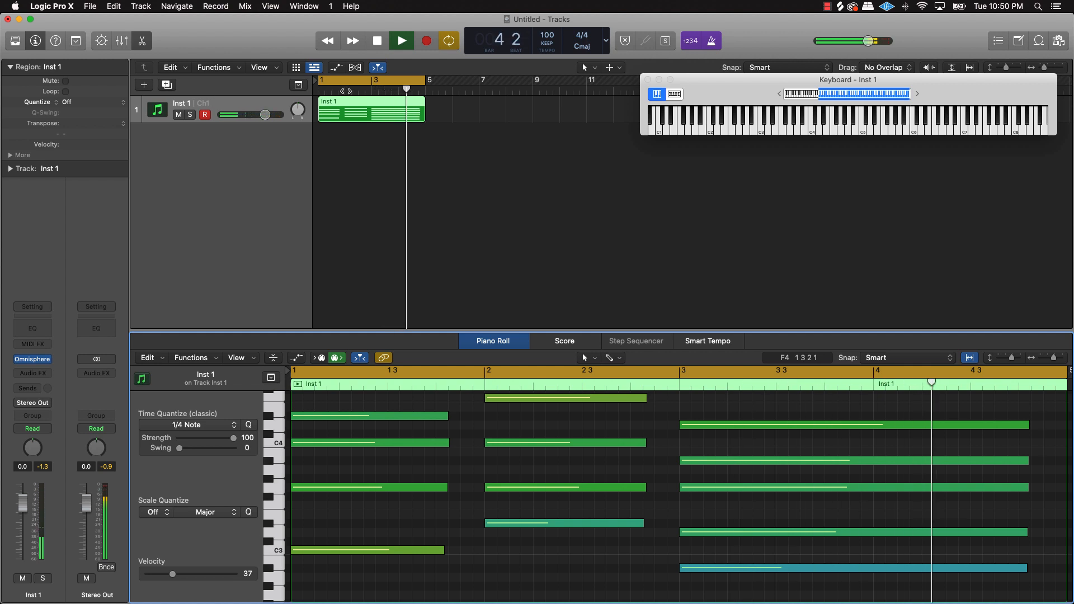
Duplicate the Inst 1 track with its Omnisphere instrument and play the loop from the start to try out a second part.
key("super+d")
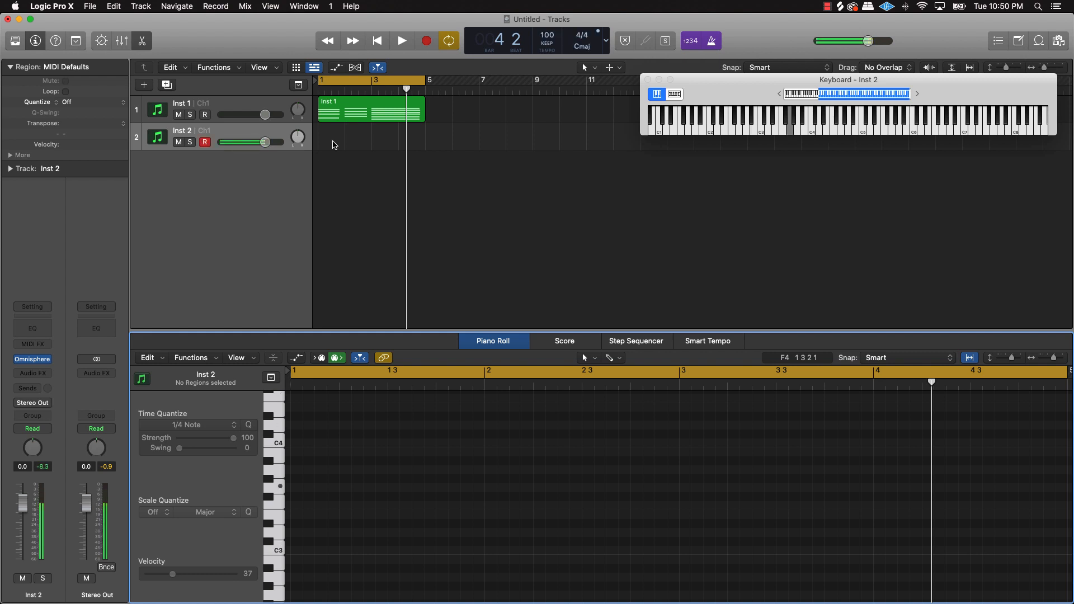
key("Return")
key("space")
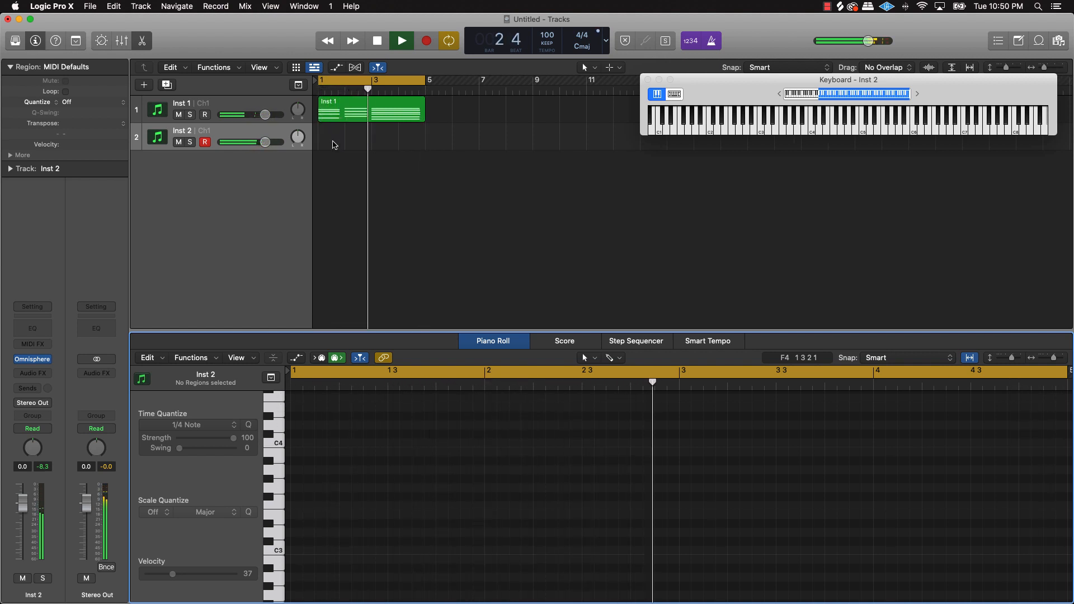
key("space")
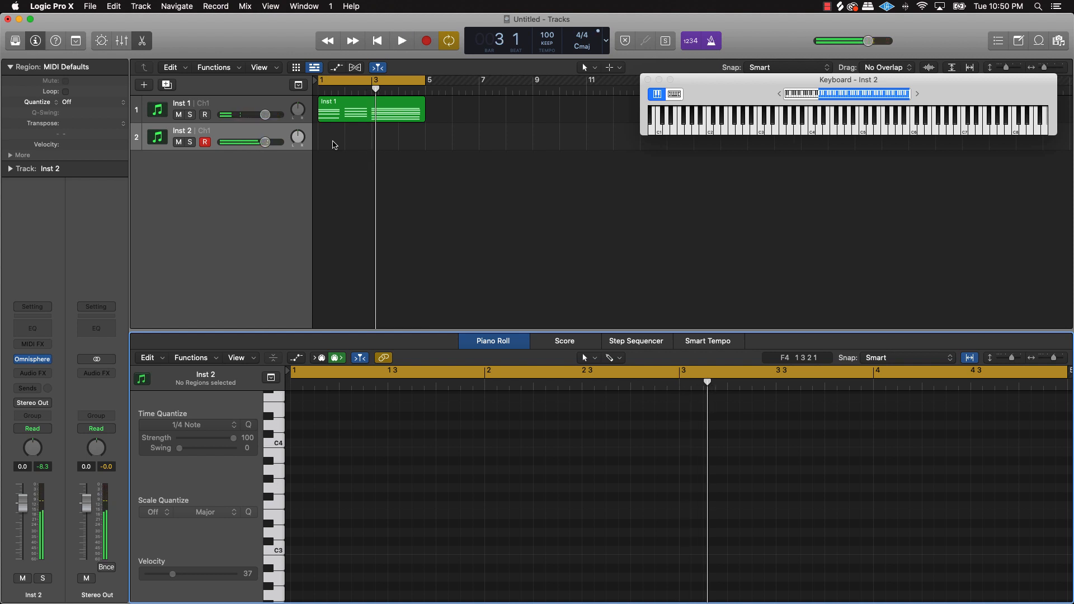
Rehearse a melody over the playing loop and record it as a four-bar region on the Inst 2 track.
key("space")
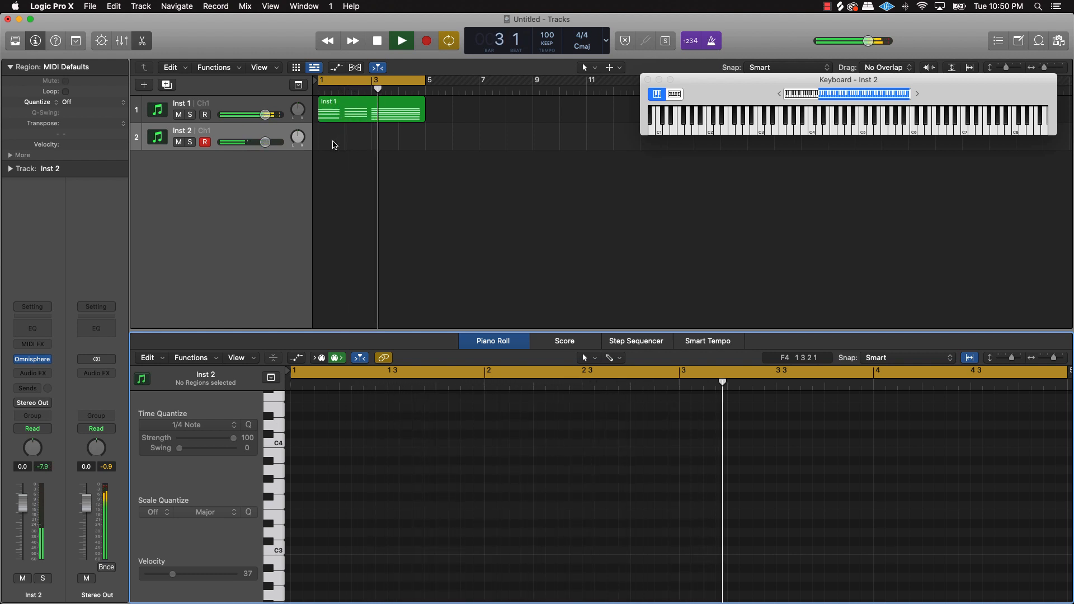
key("space")
key("space")
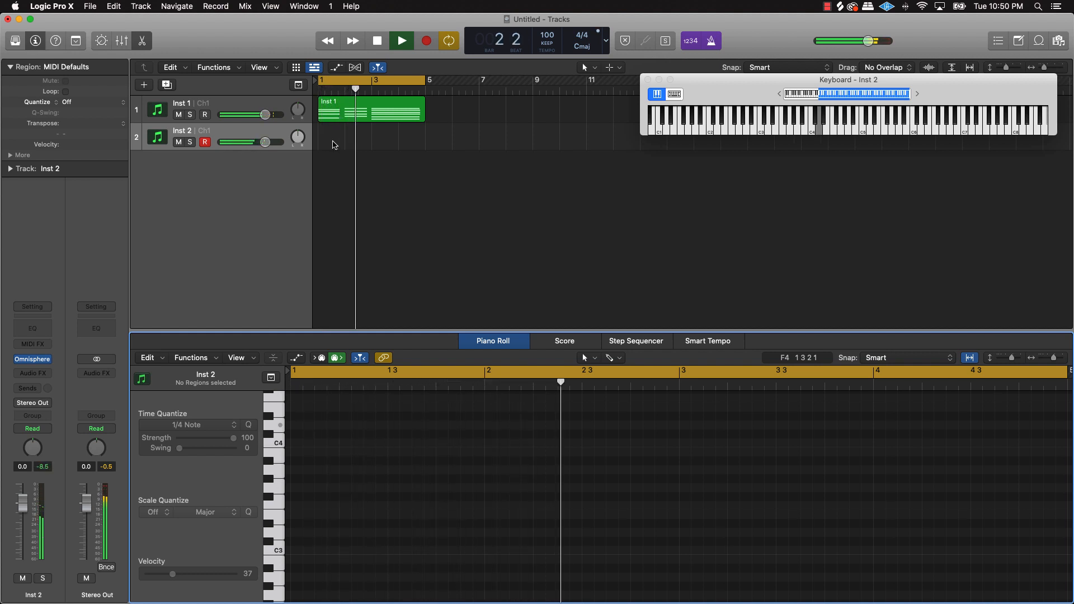
key("space")
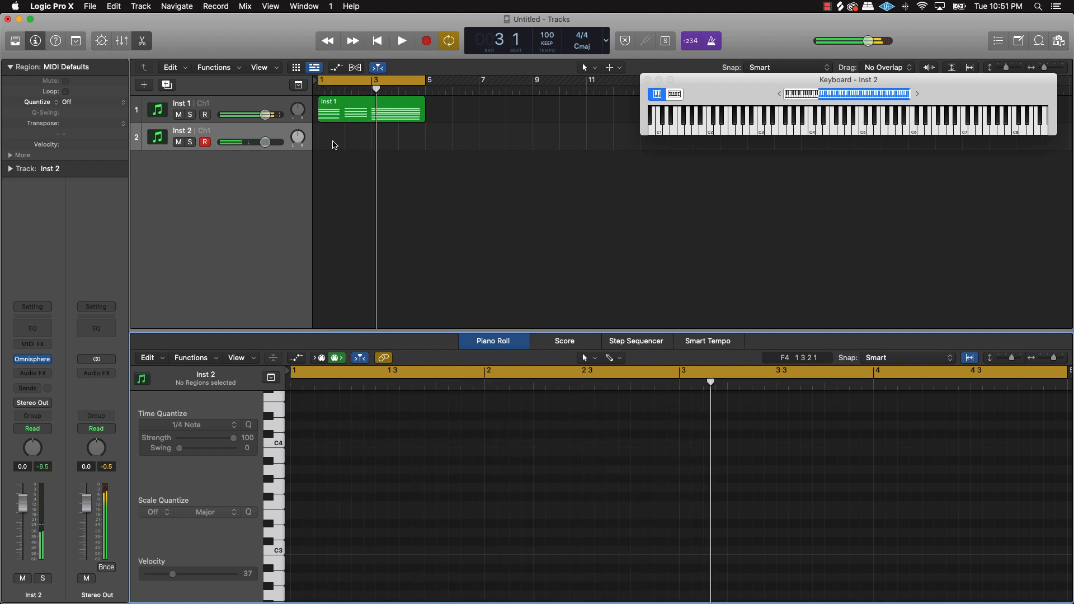
key("space")
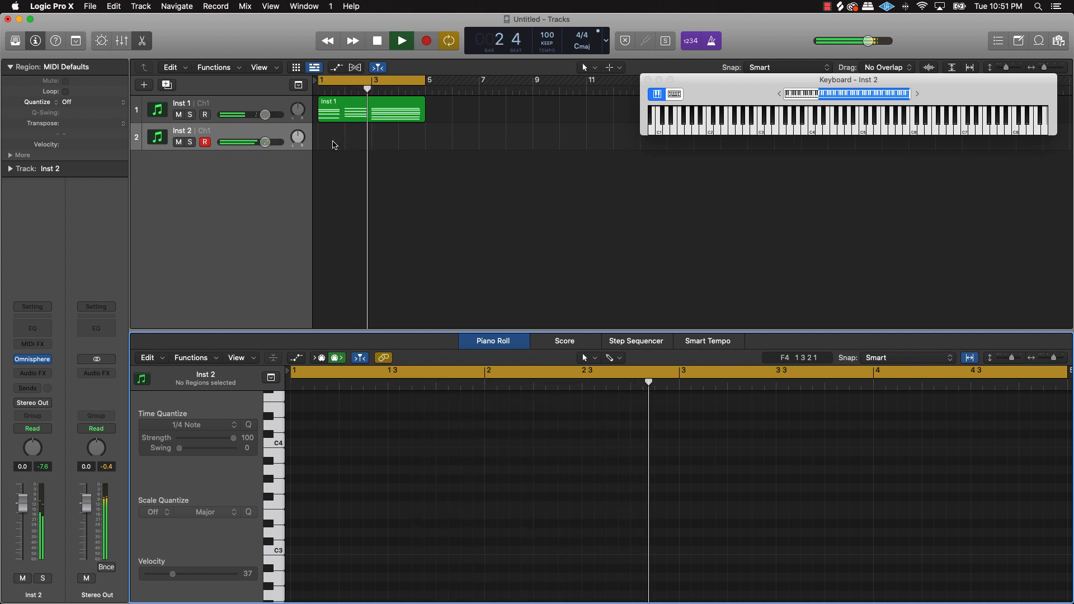
key("space")
key("r")
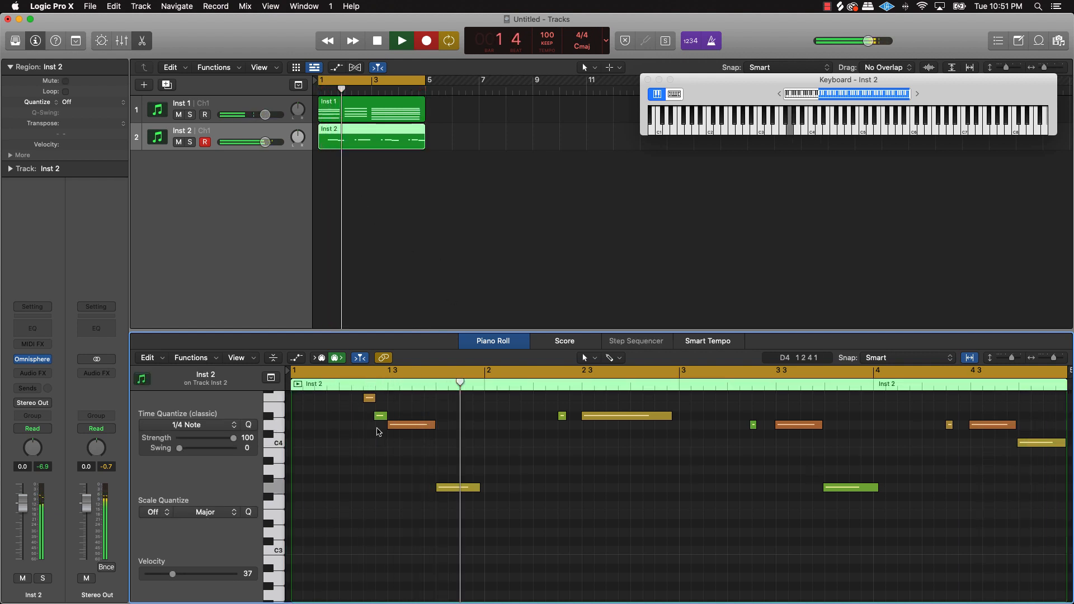
key("space")
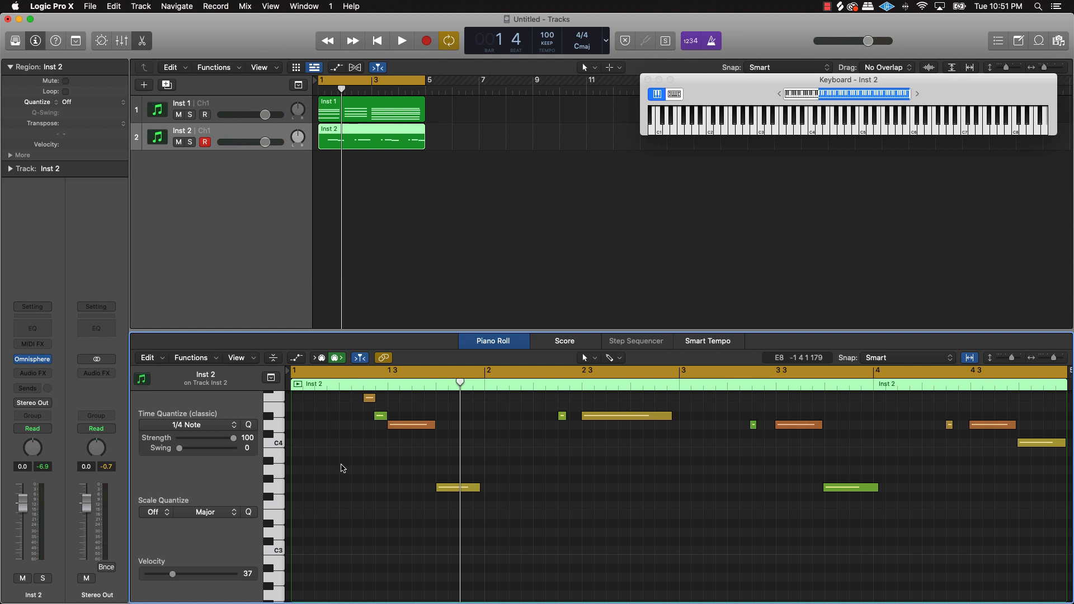
Quantize all notes of the Inst 2 region to 1/16 Note and play the loop back.
key("super+a")
left_click(210, 426)
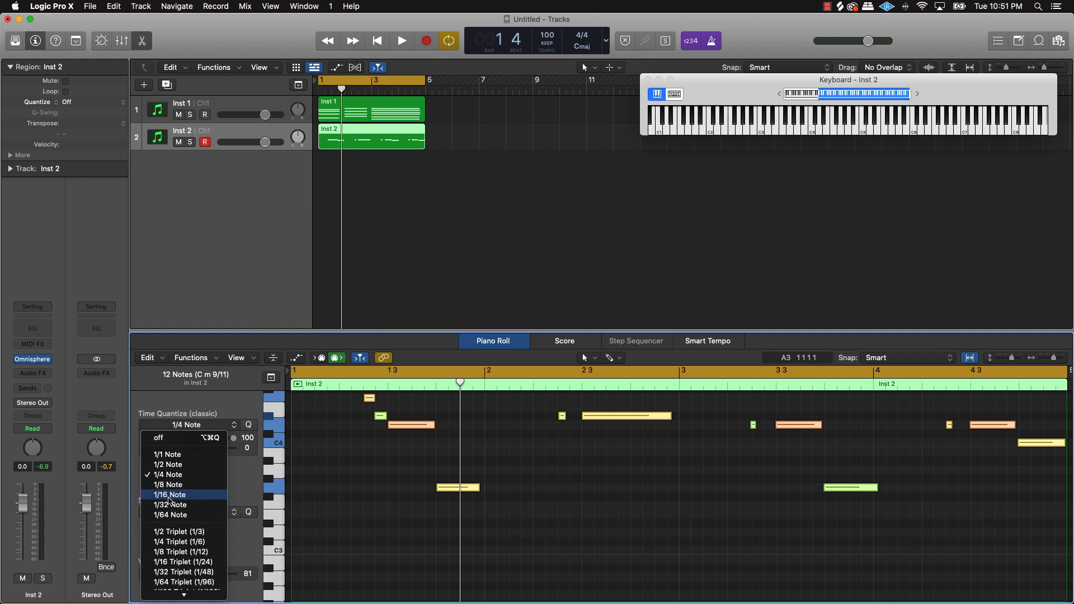
left_click(169, 495)
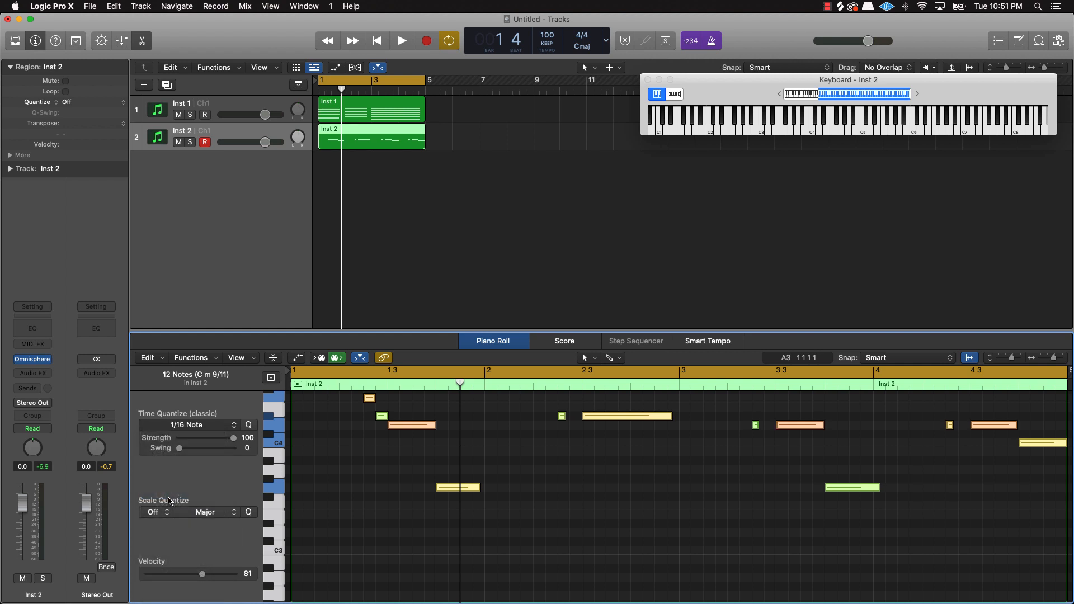
left_click(793, 468)
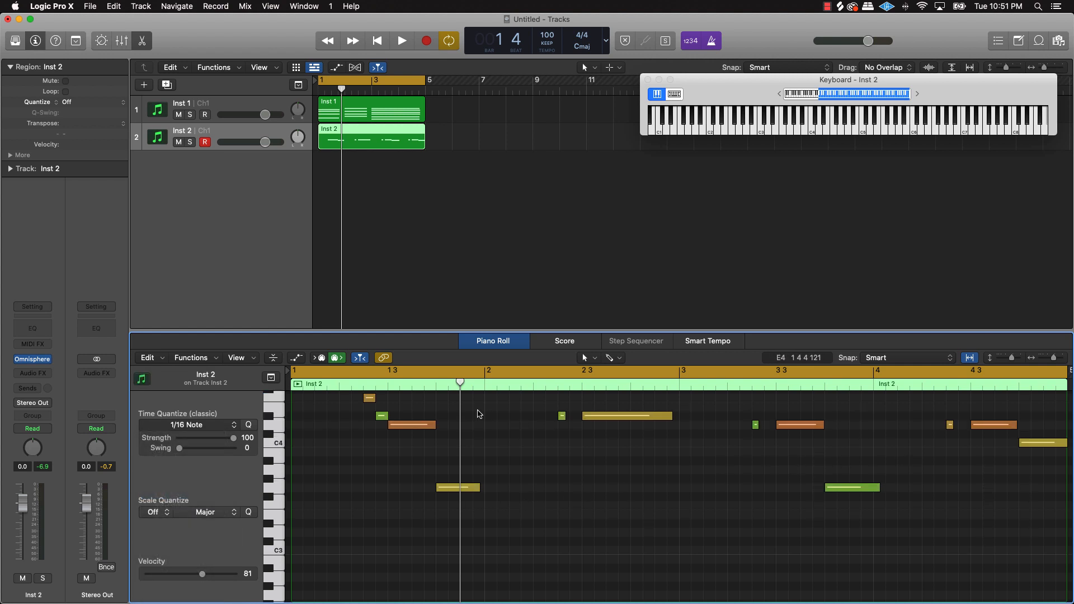
key("space")
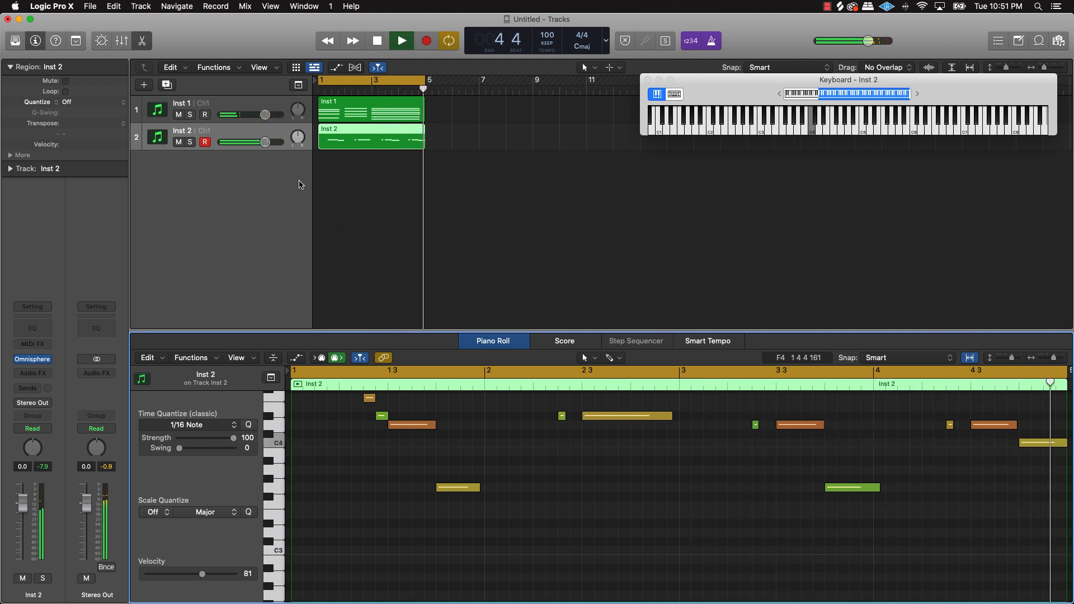
key("space")
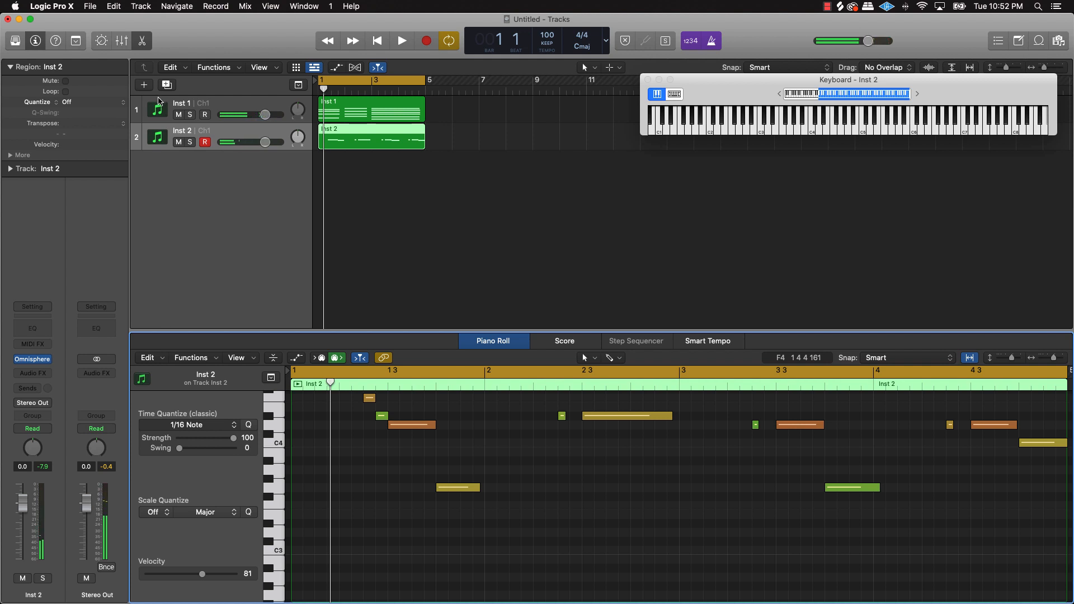
Duplicate the Inst 2 track with its Omnisphere instrument and filter the new instrument's patches to the Guitars category.
key("super+d")
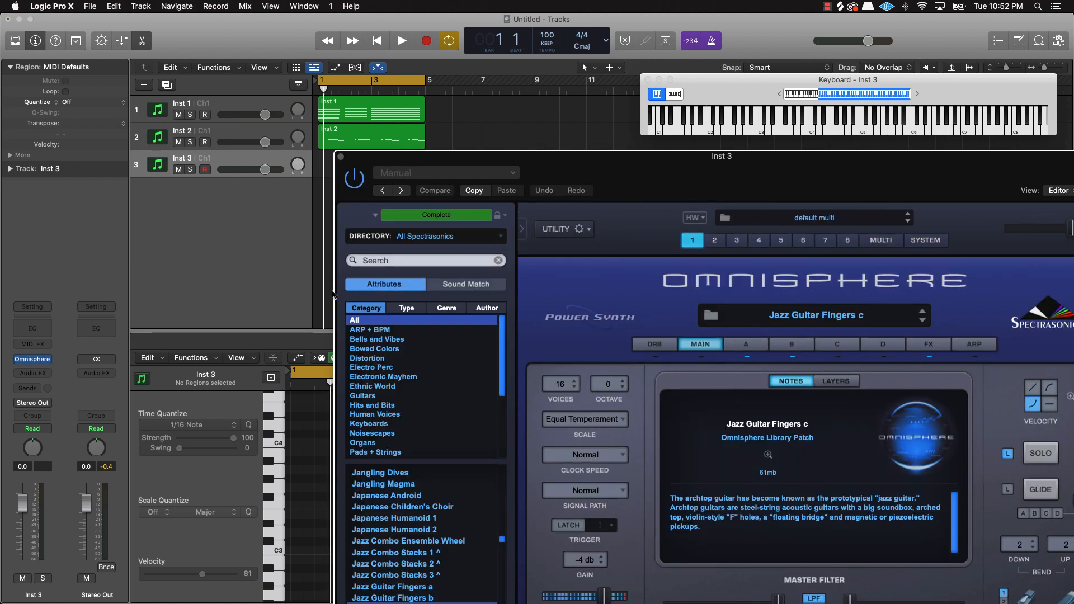
scroll(438, 495, "down", 5)
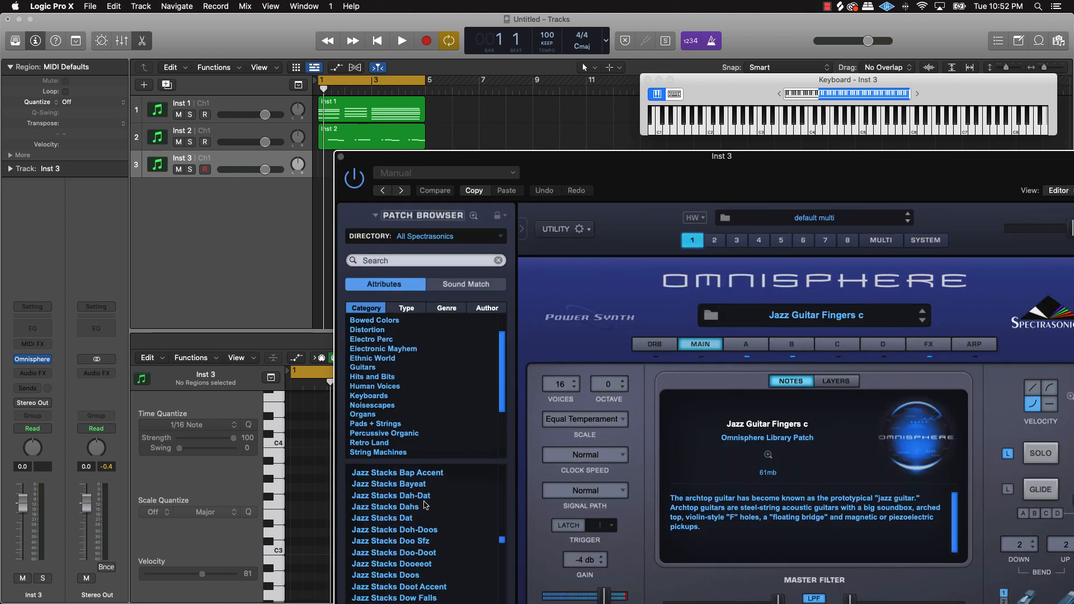
scroll(425, 505, "down", 5)
scroll(422, 503, "down", 15)
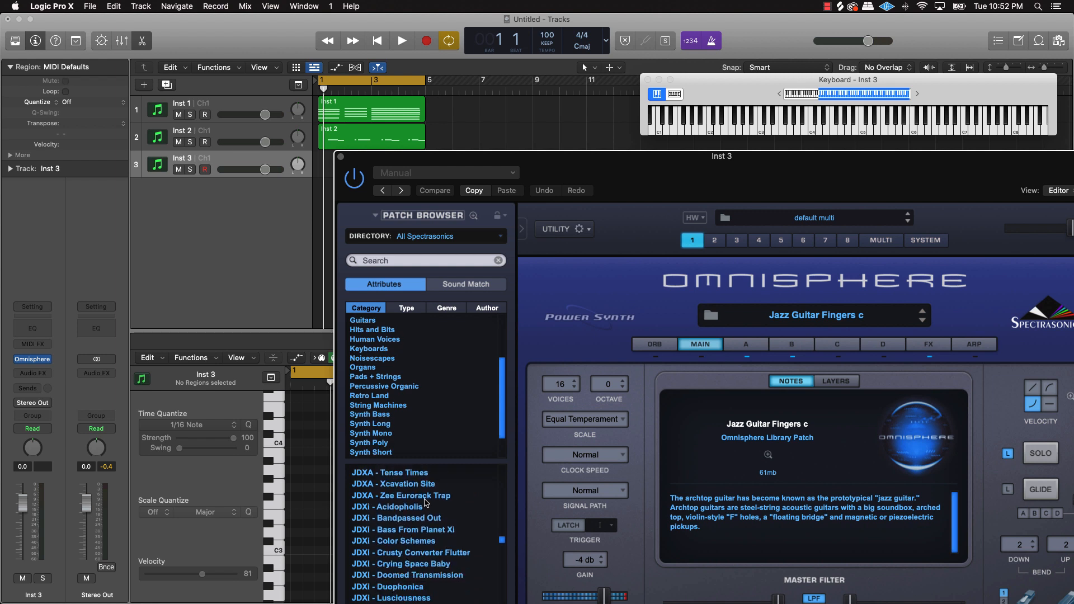
scroll(425, 502, "down", 8)
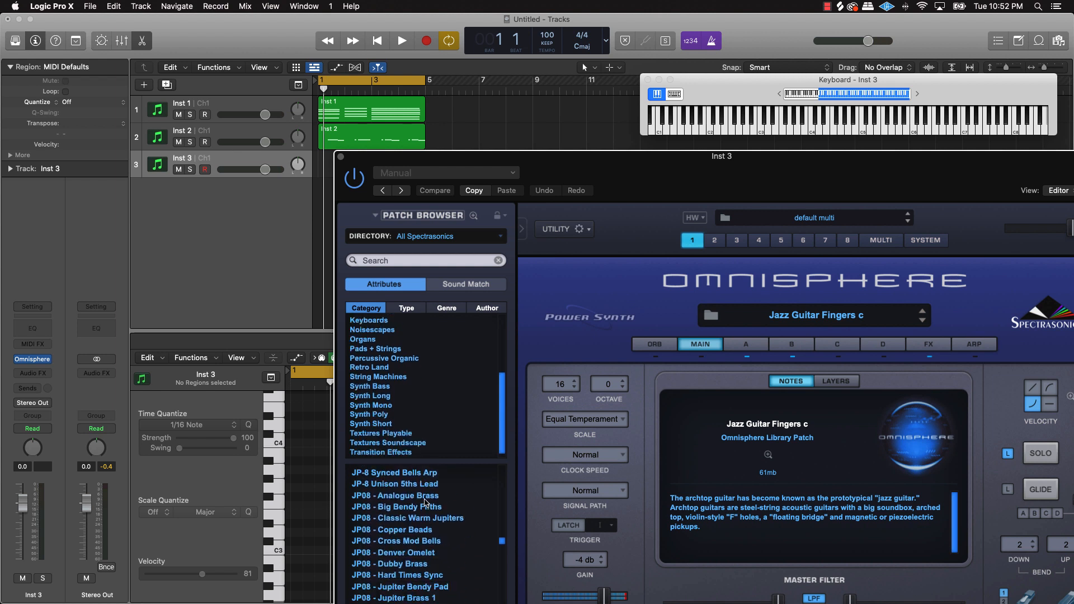
scroll(396, 399, "up", 5)
left_click(390, 396)
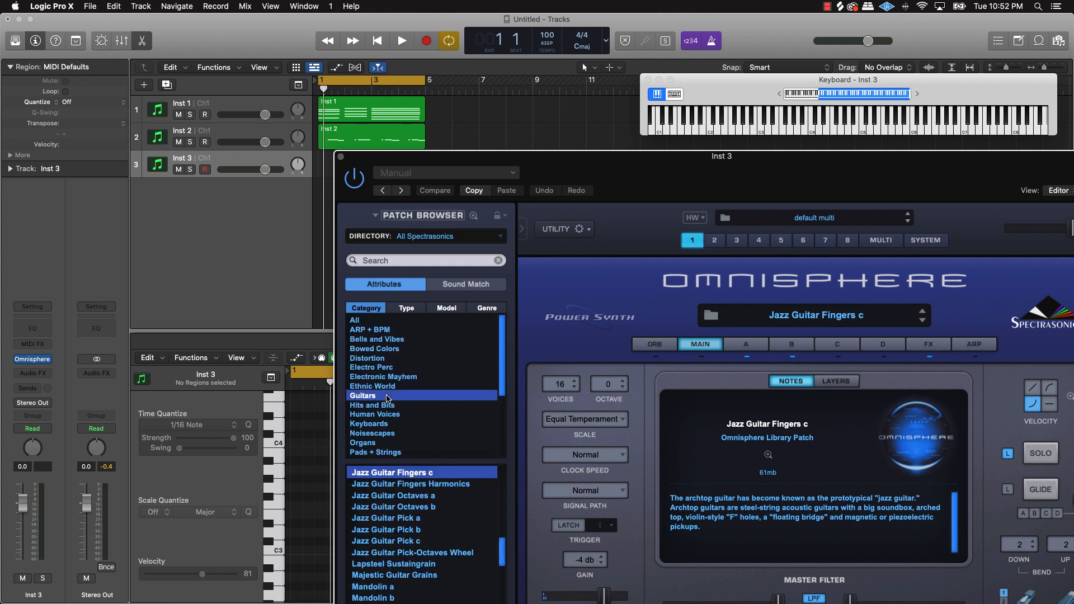
Load the patch Strat JC-120 Guitar 2 on the Inst 3 track, after trying Smoked Trem-O-Lux.
scroll(417, 552, "down", 10)
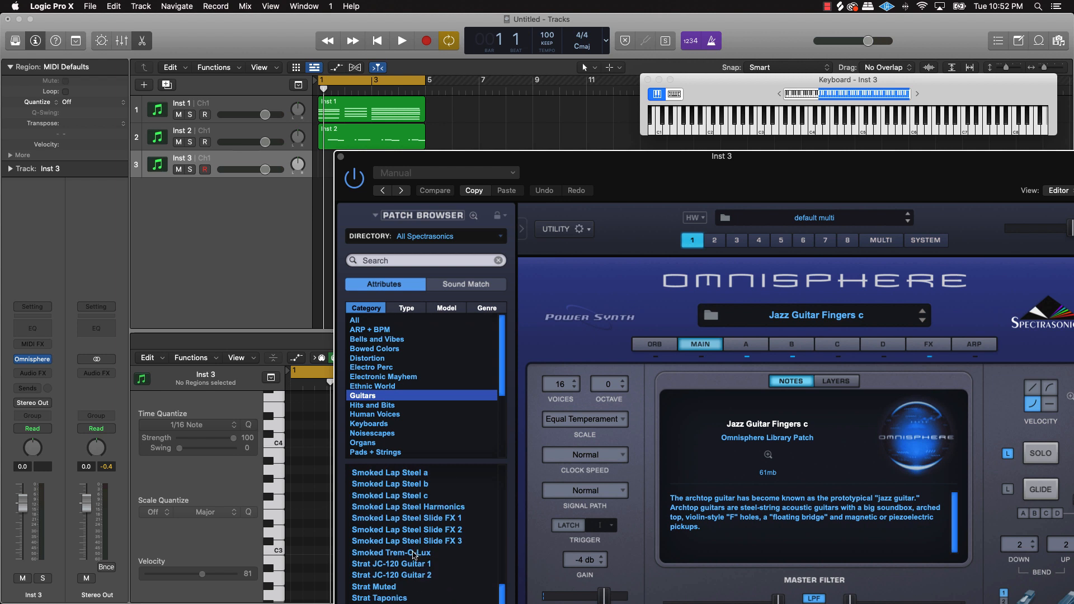
left_click(417, 553)
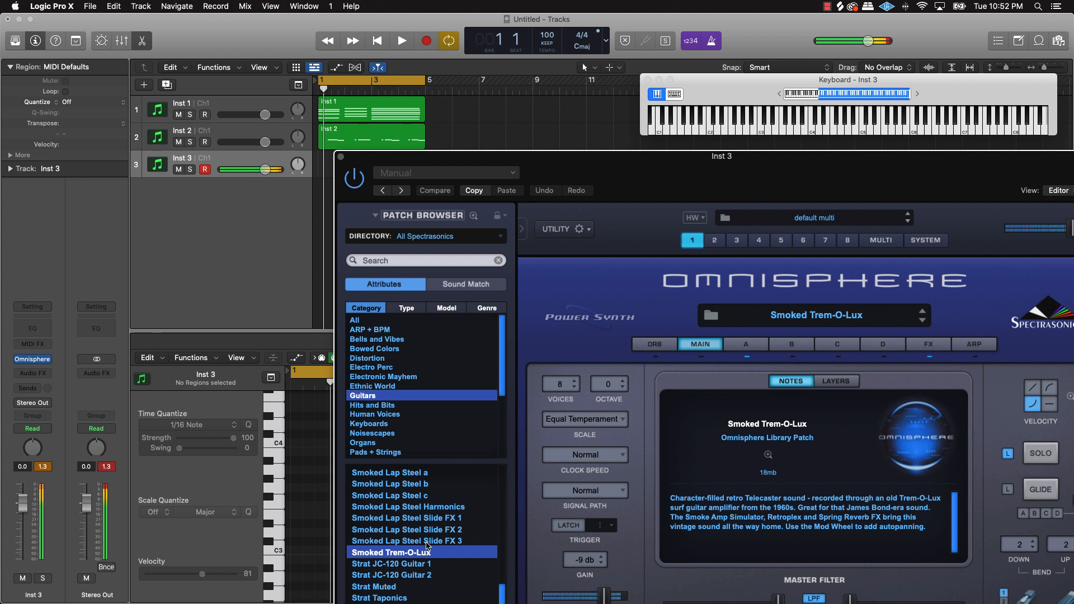
scroll(431, 562, "down", 2)
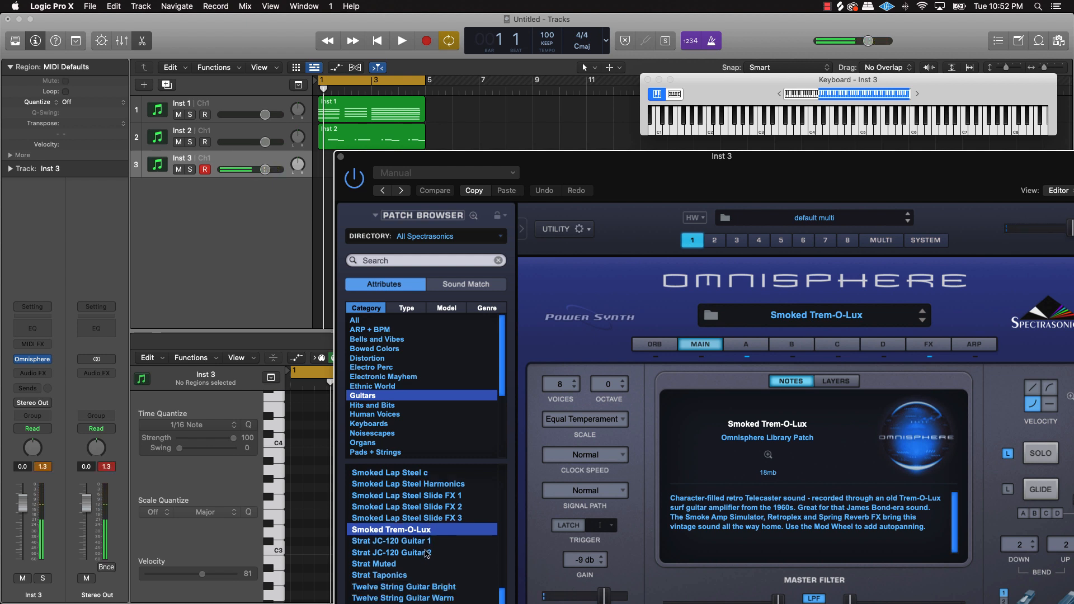
left_click(426, 553)
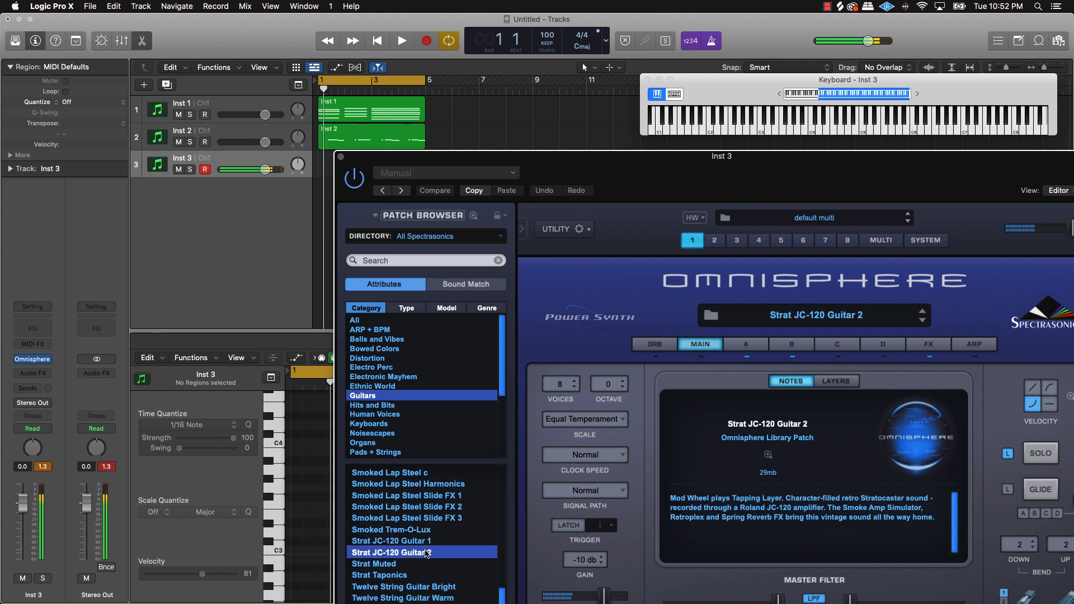
key("space")
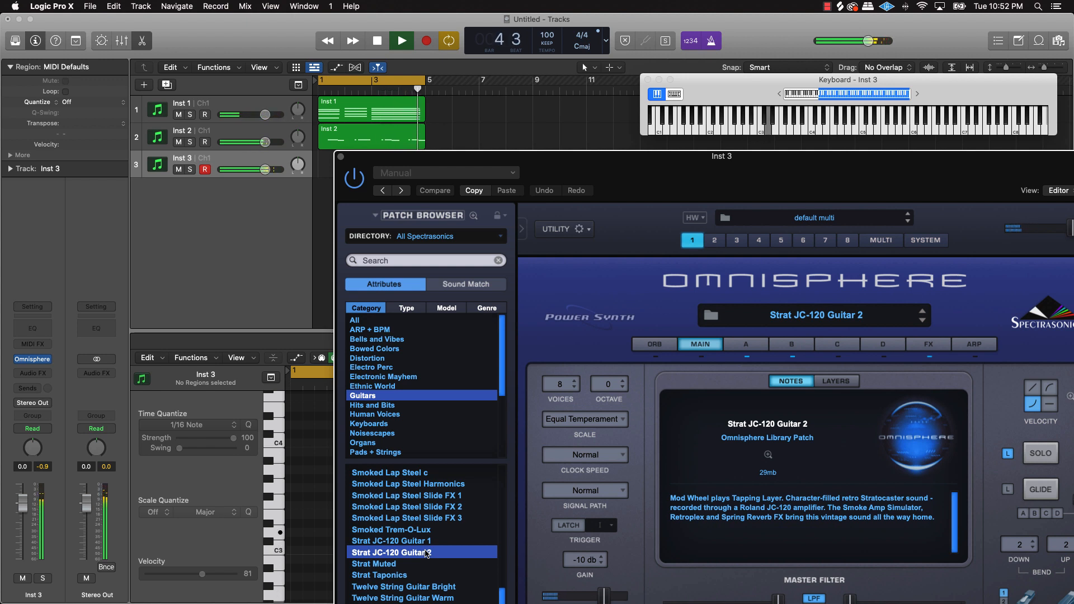
key("r")
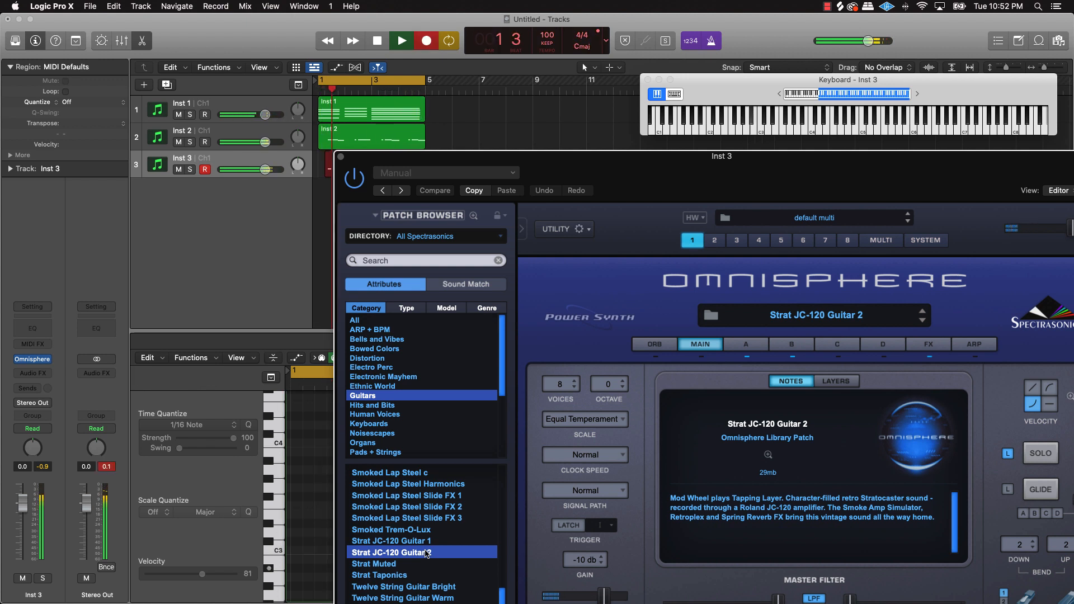
key("space")
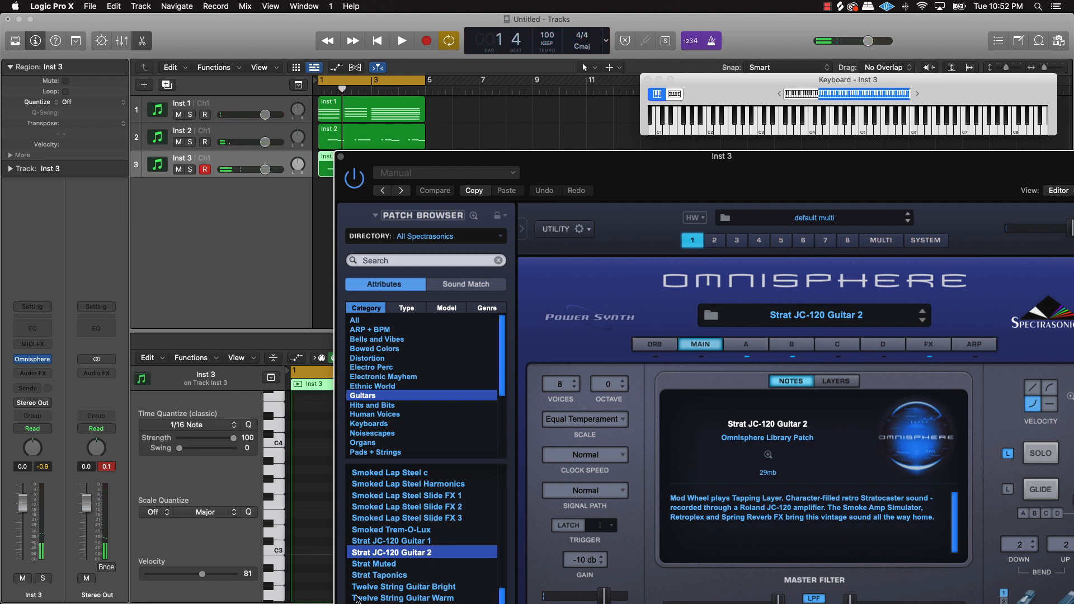
left_click(341, 157)
left_click(329, 175)
key("Delete")
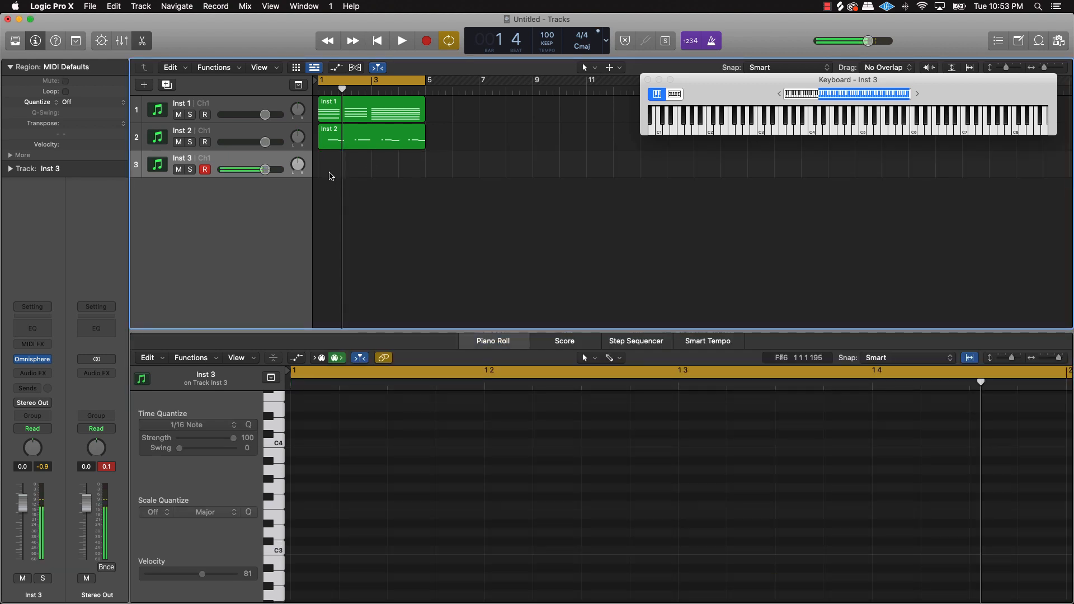
Play the loop to rehearse and record a four-bar guitar part on the Inst 3 track.
key("space")
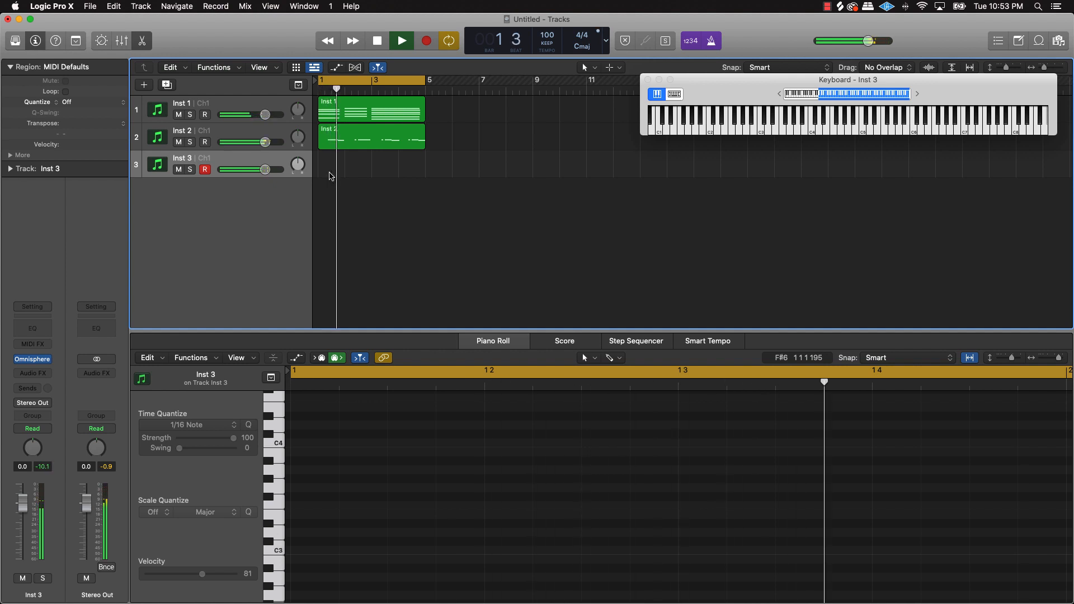
key("space")
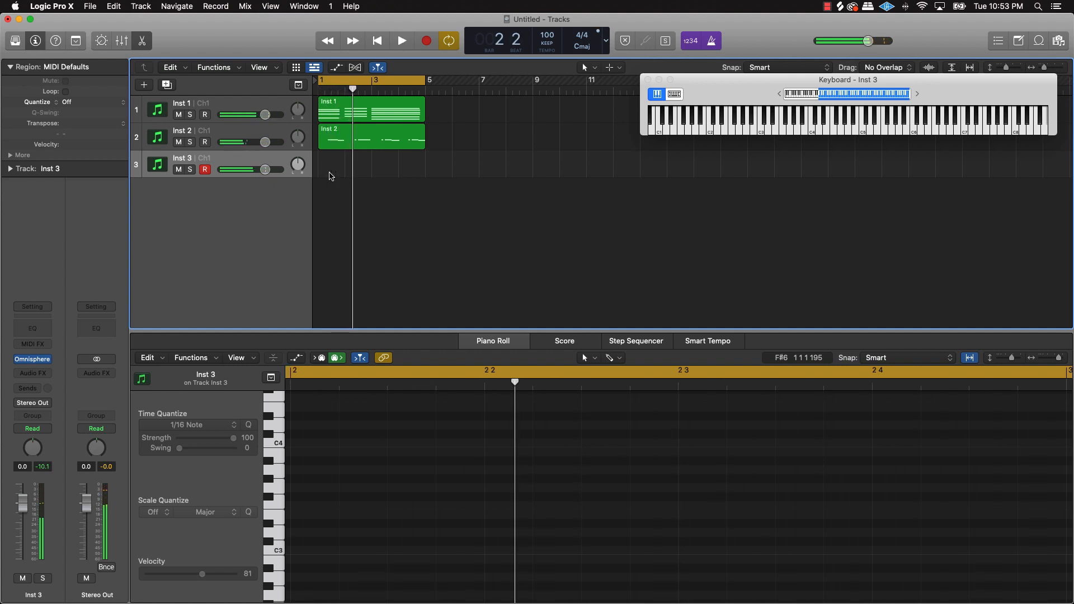
key("r")
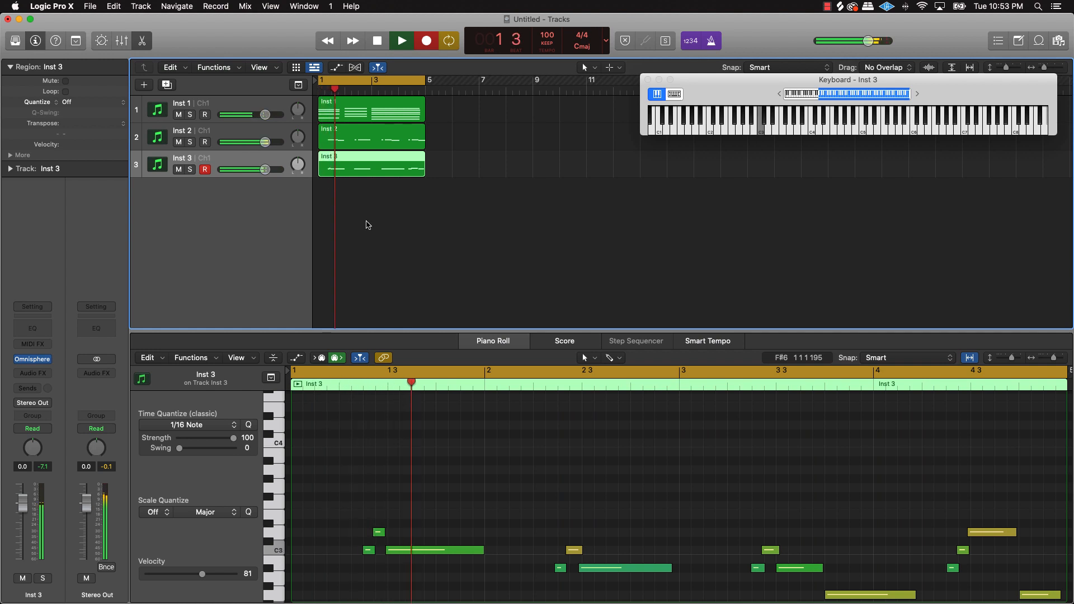
key("r")
Quantize all notes of the Inst 3 region to 1/16 Note during playback and stop the loop.
left_click(484, 514)
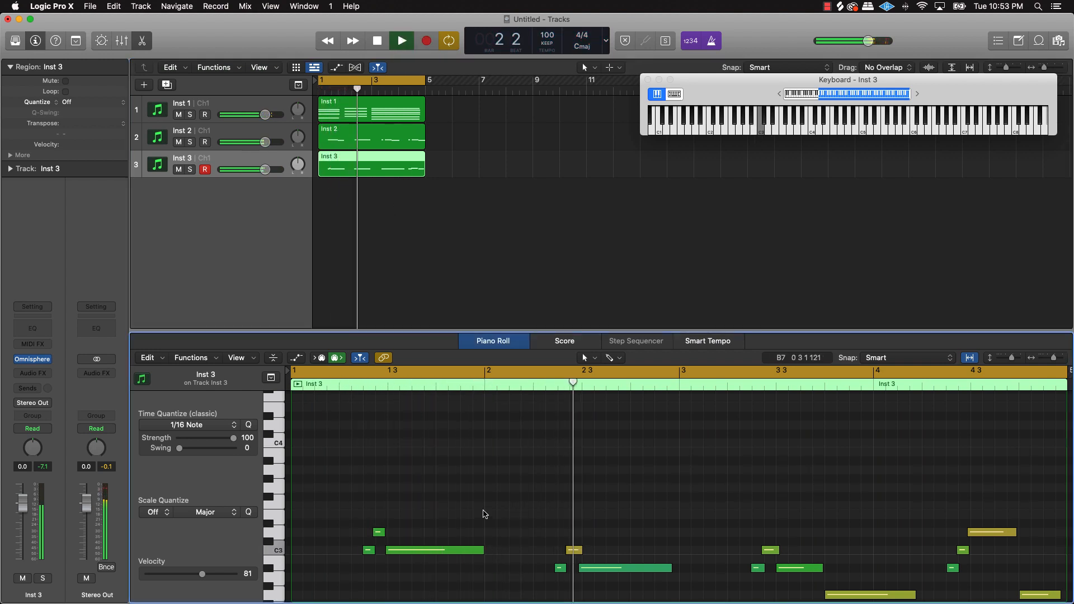
key("super+a")
left_click(248, 425)
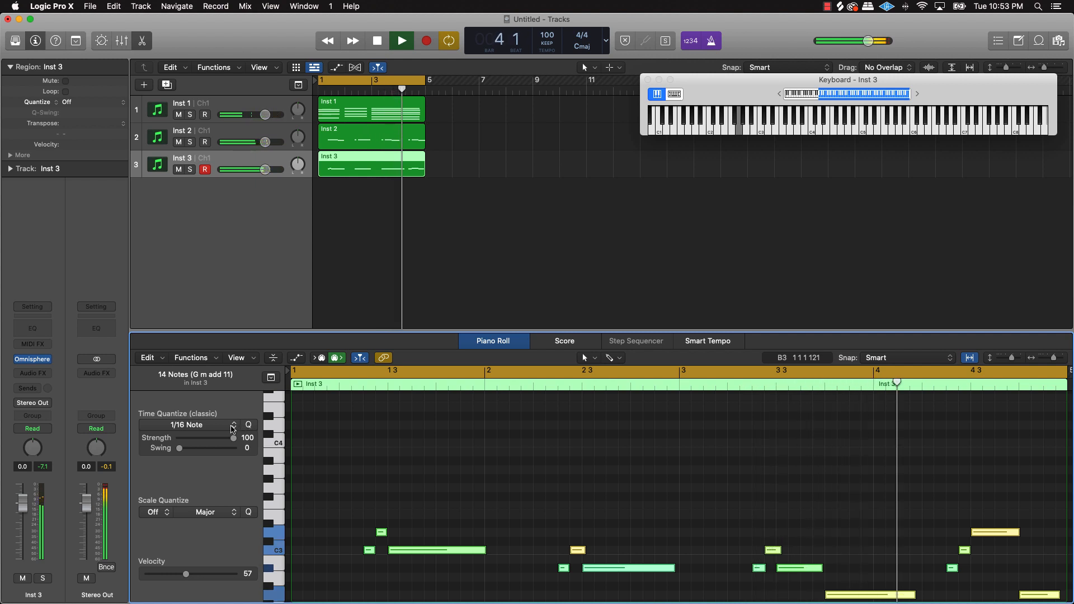
key("space")
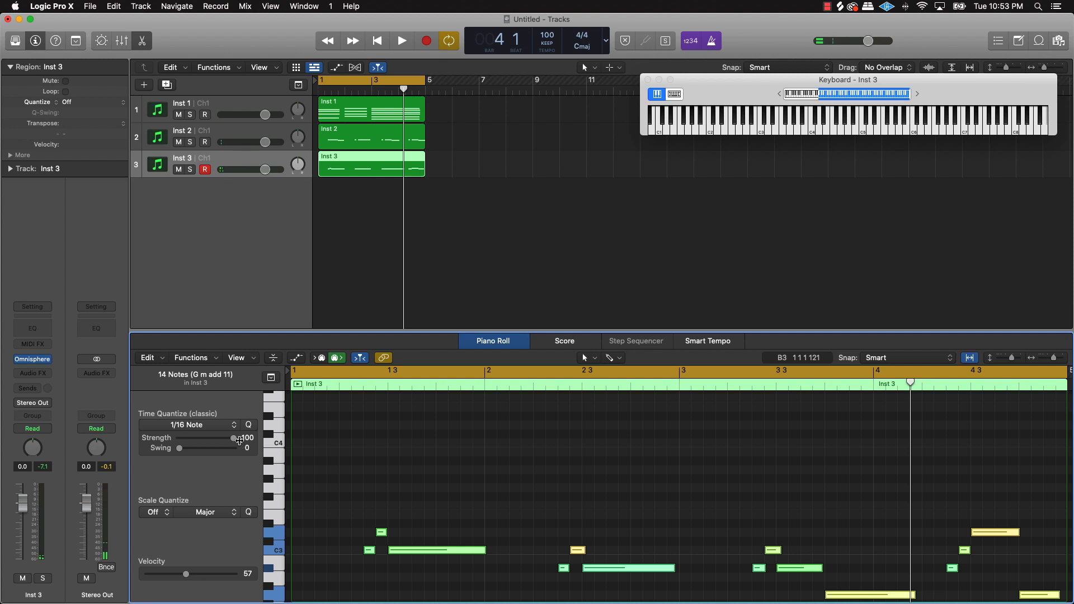
Enlarge the Piano Roll, apply a quantize swing of 35 to all Inst 3 notes and play the loop.
left_click_drag(424, 330, 424, 255)
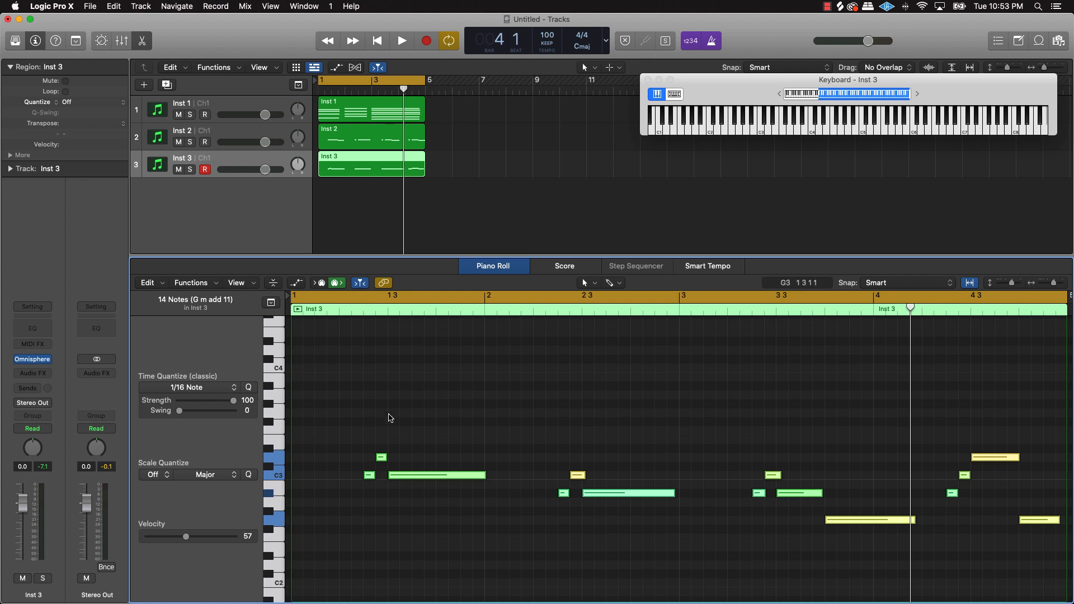
left_click(404, 413)
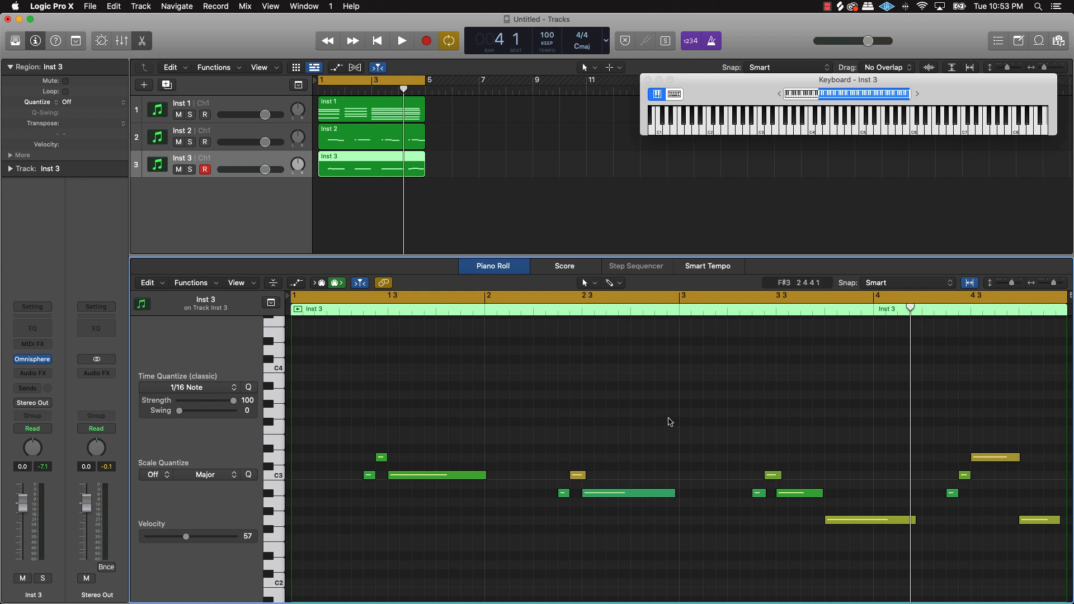
key("super+a")
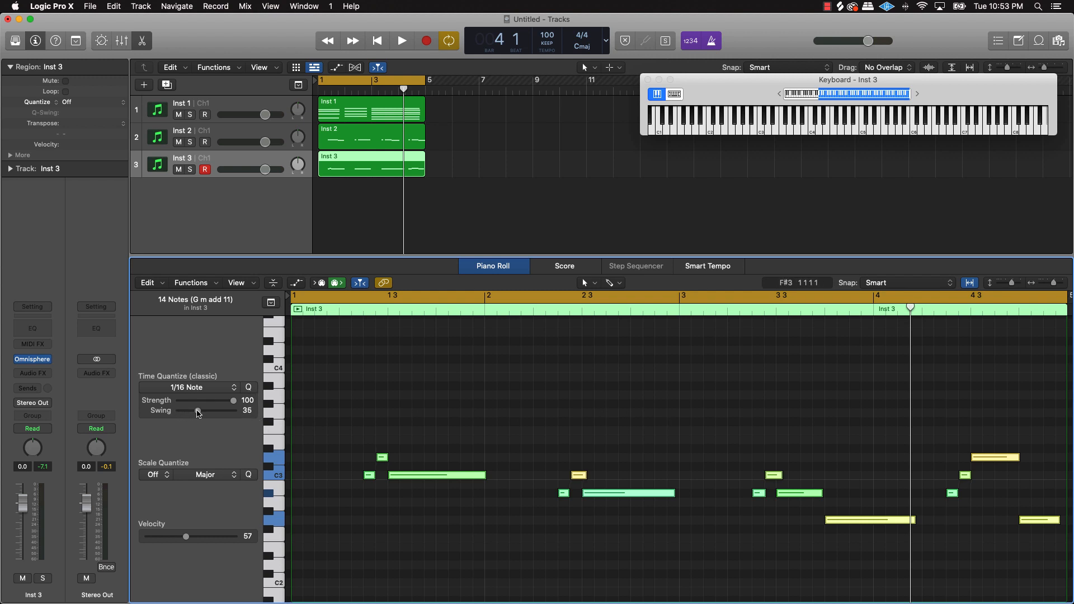
key("space")
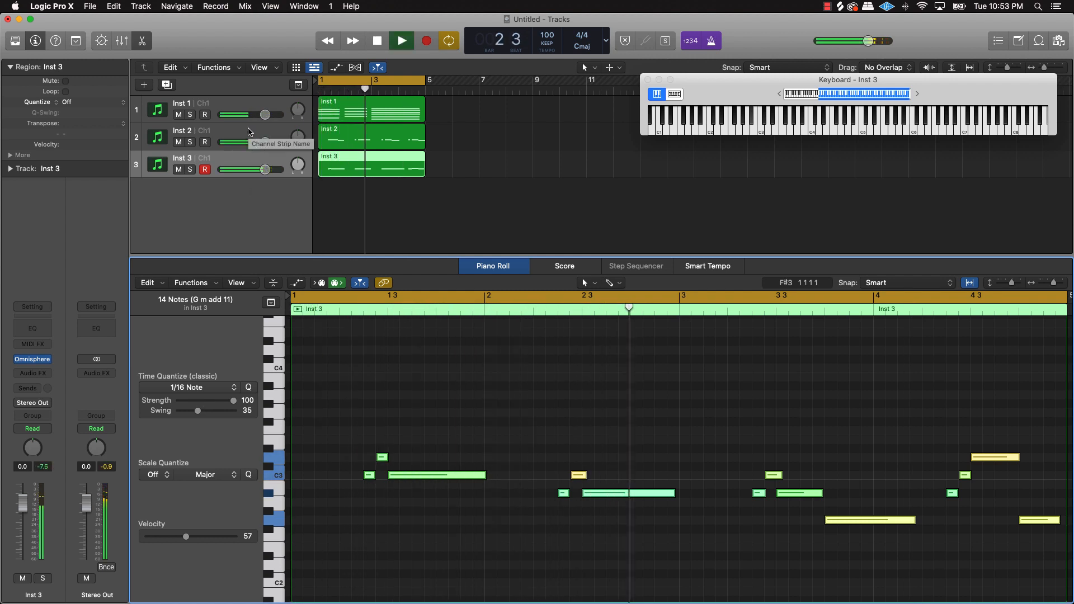
key("space")
Apply the 1/16 Note quantize with swing 35 to all notes of the Inst 2 region.
left_click(248, 132)
left_click(537, 458)
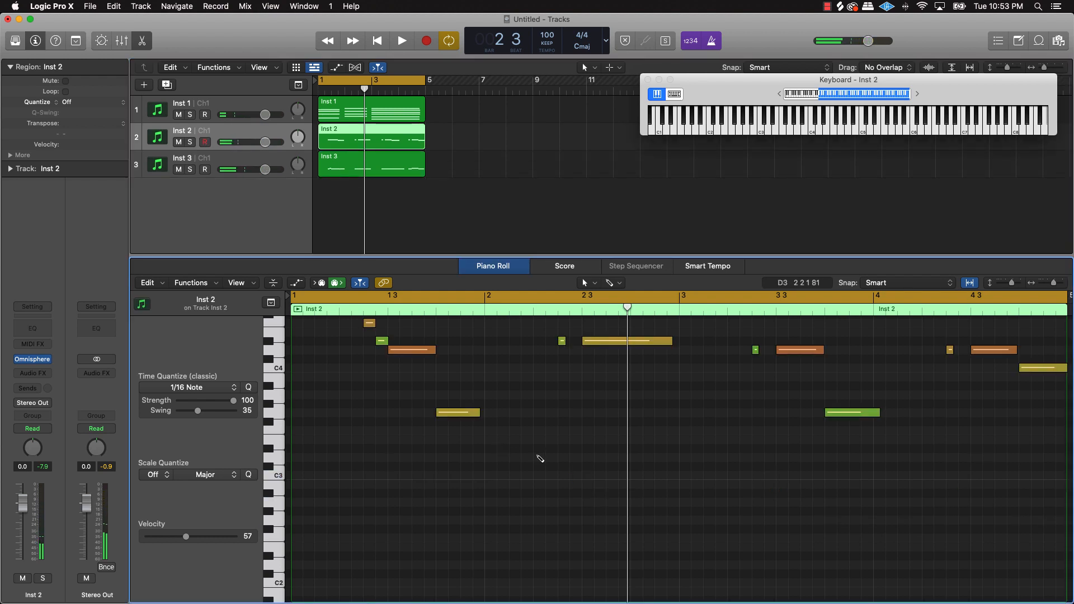
key("super+a")
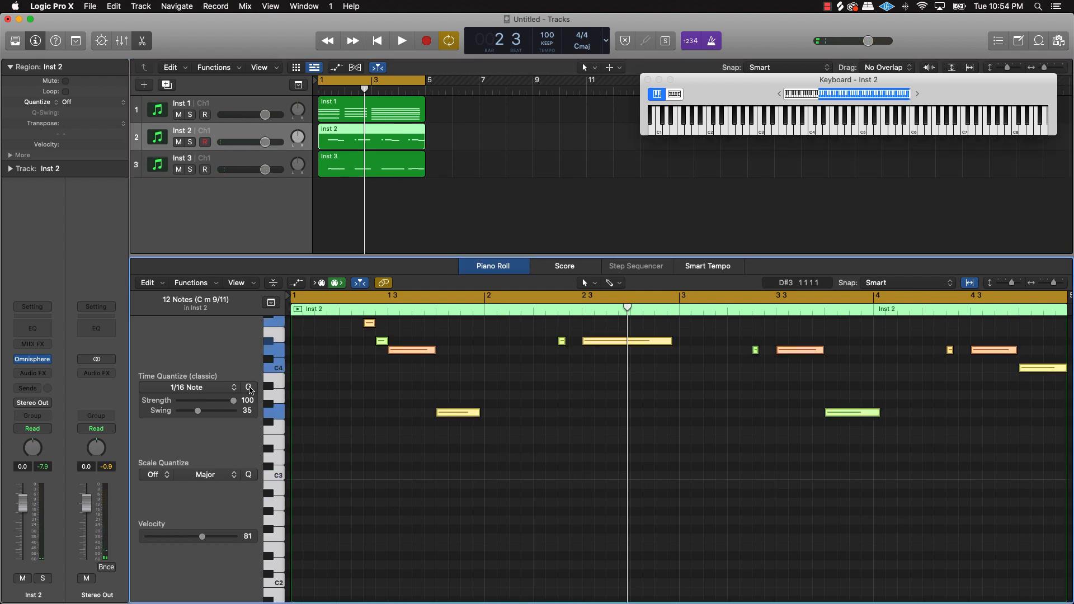
Quantize all notes of the Inst 1 region to 1/4 Note, after trying 1/16 Note with swing 35.
left_click(229, 114)
left_click(481, 478)
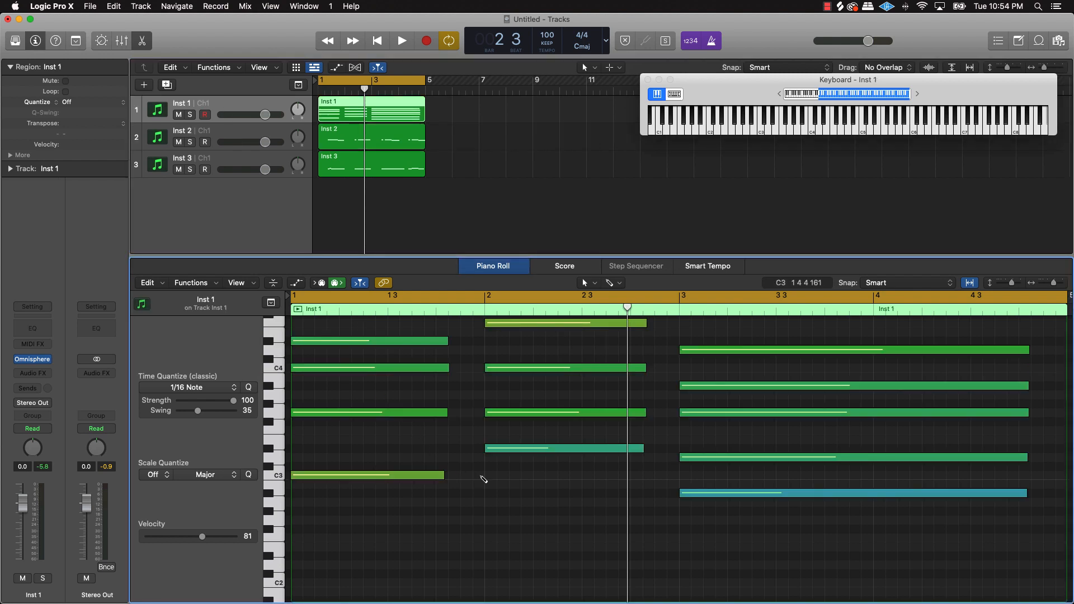
key("super+a")
left_click(248, 388)
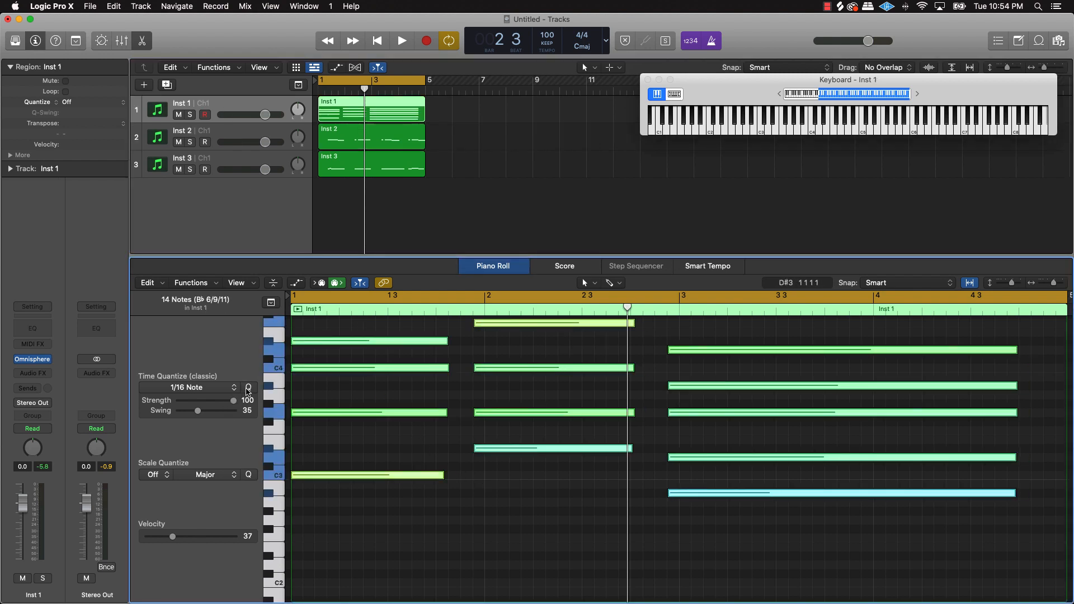
left_click(229, 386)
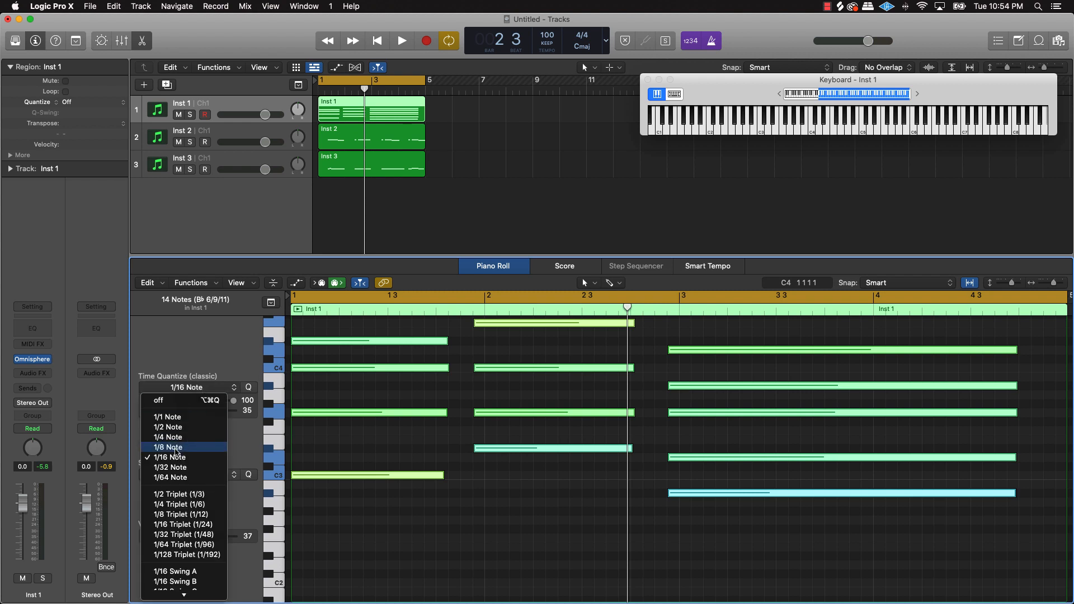
left_click(212, 436)
left_click(249, 387)
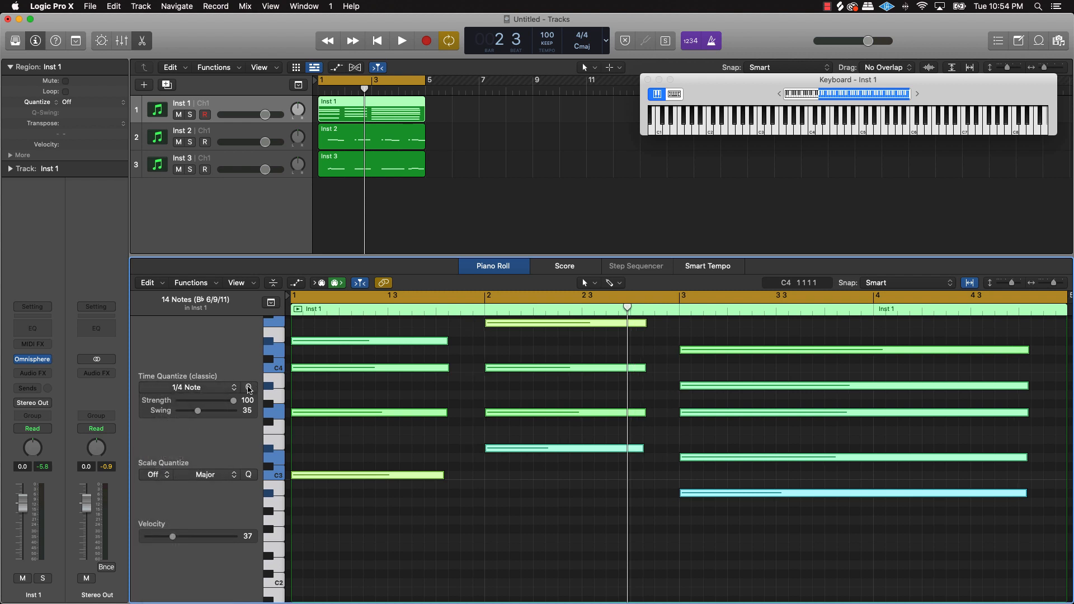
left_click(481, 521)
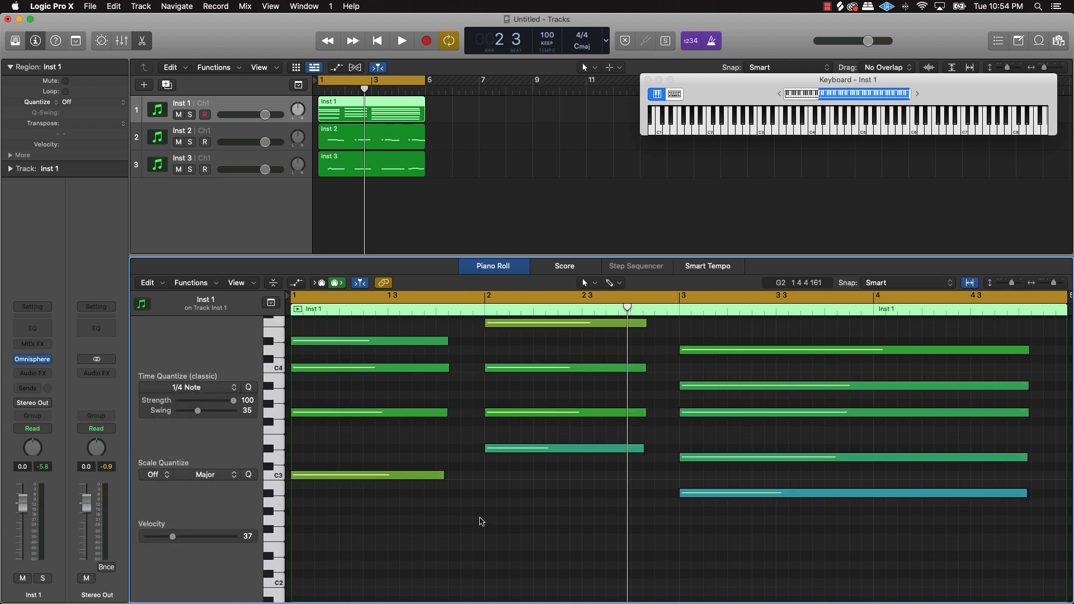
Play the loop to hear the three quantized guitar parts together, and stop playback.
left_click(487, 179)
key("space")
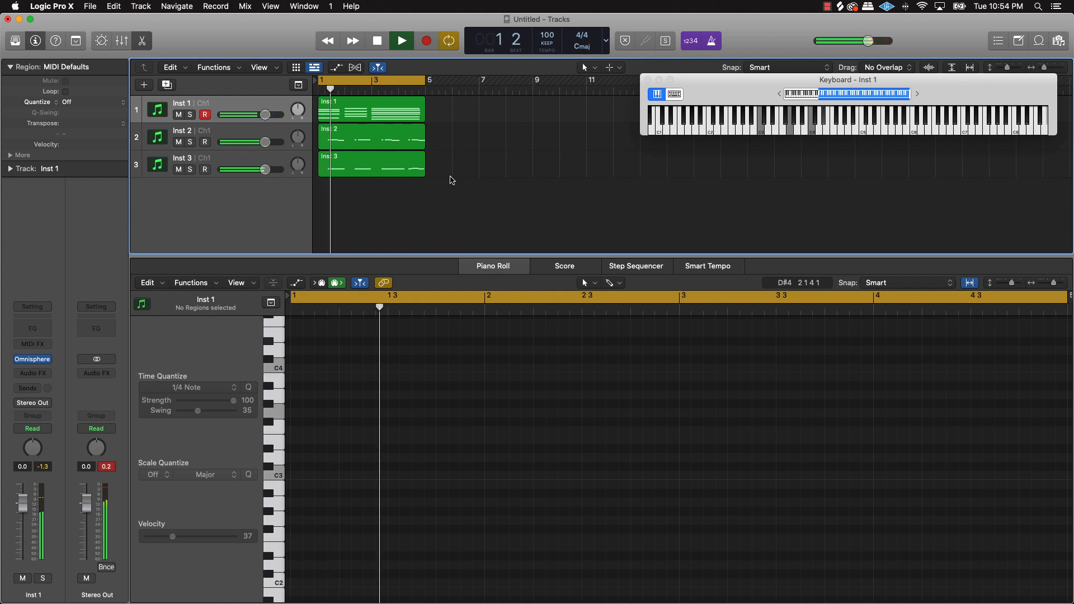
key("space")
Duplicate the three guitar regions to bar 5 and extend the cycle range to bar 9.
left_click_drag(390, 220, 486, 113)
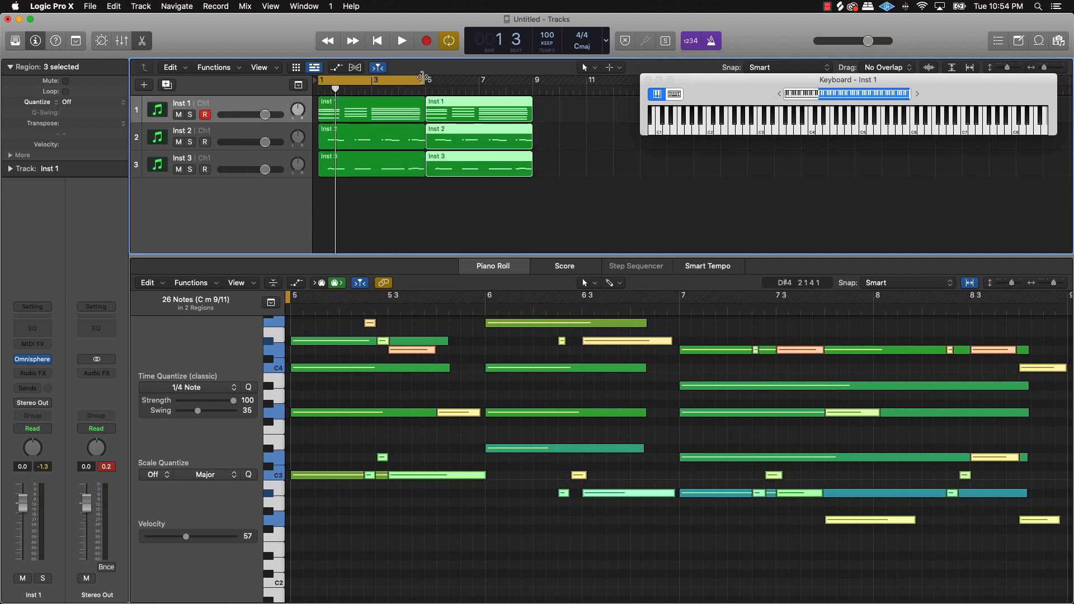
left_click_drag(423, 78, 532, 78)
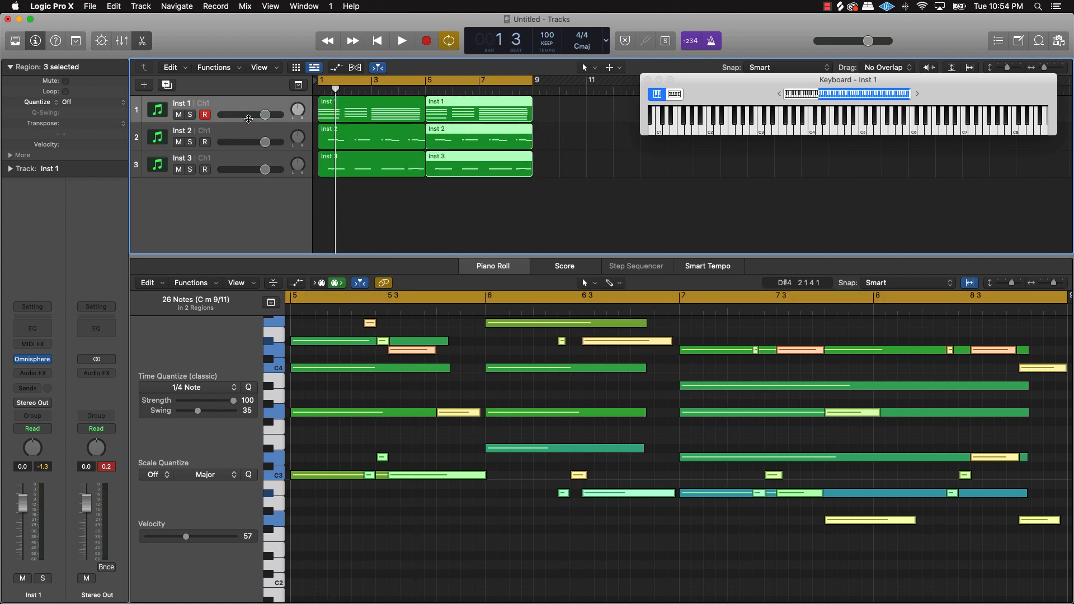
Add one Omnisphere software instrument track and move it below the Inst 3 track.
left_click(144, 84)
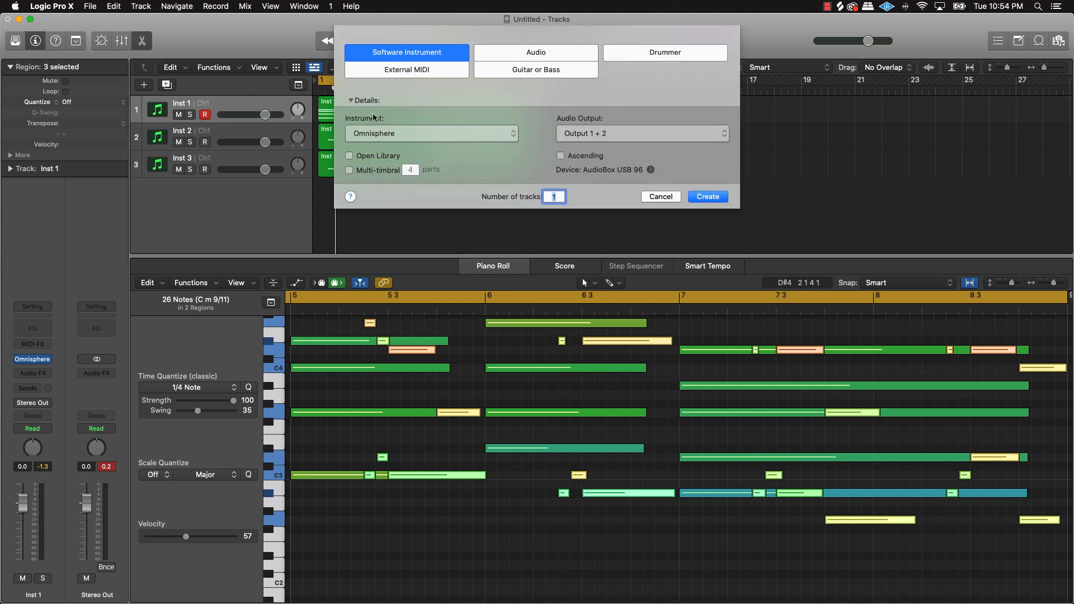
left_click(707, 196)
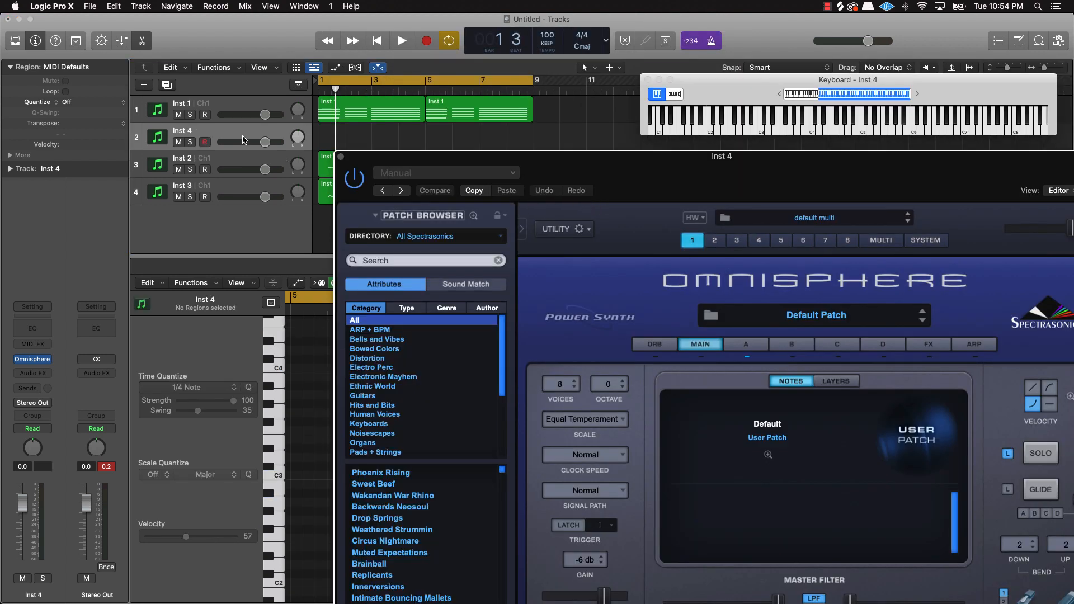
left_click_drag(244, 139, 246, 193)
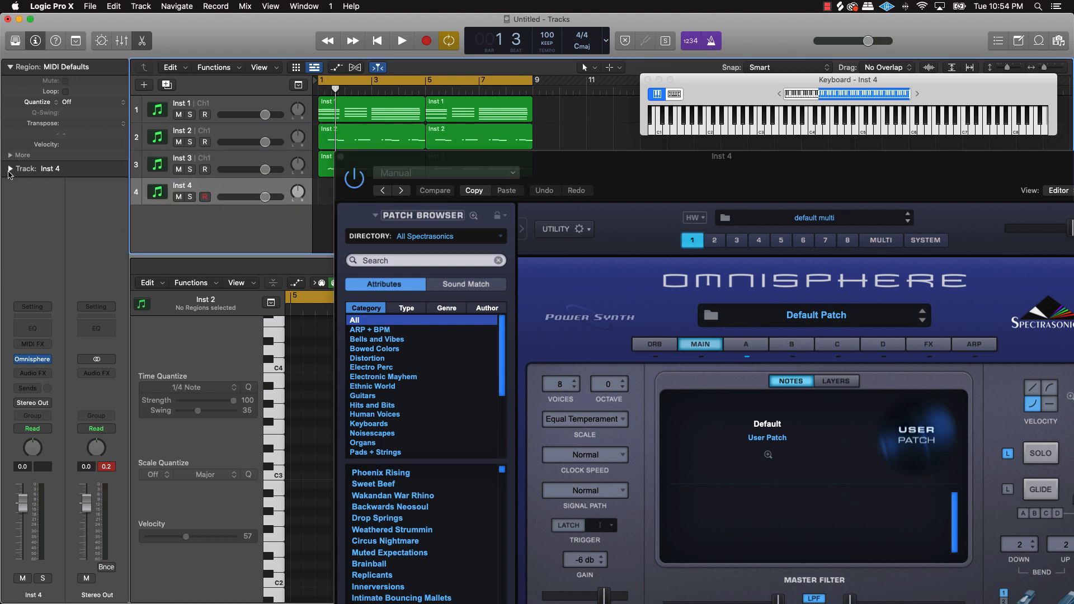
Review the MIDI Channel setting of the Inst 4 track and collapse its track settings.
left_click(10, 169)
left_click(65, 222)
left_click(73, 232)
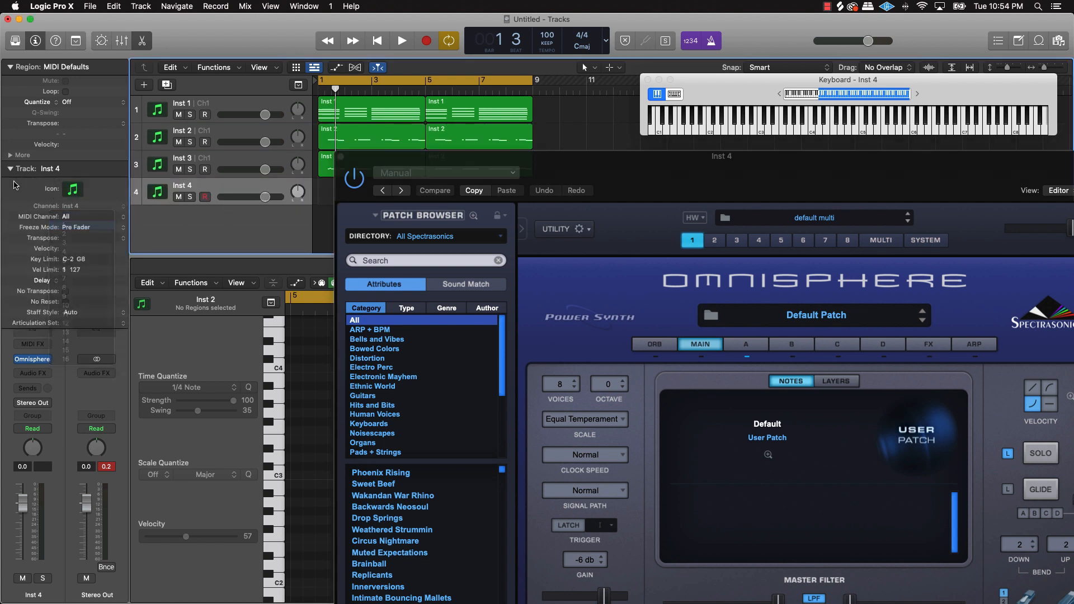
left_click(10, 169)
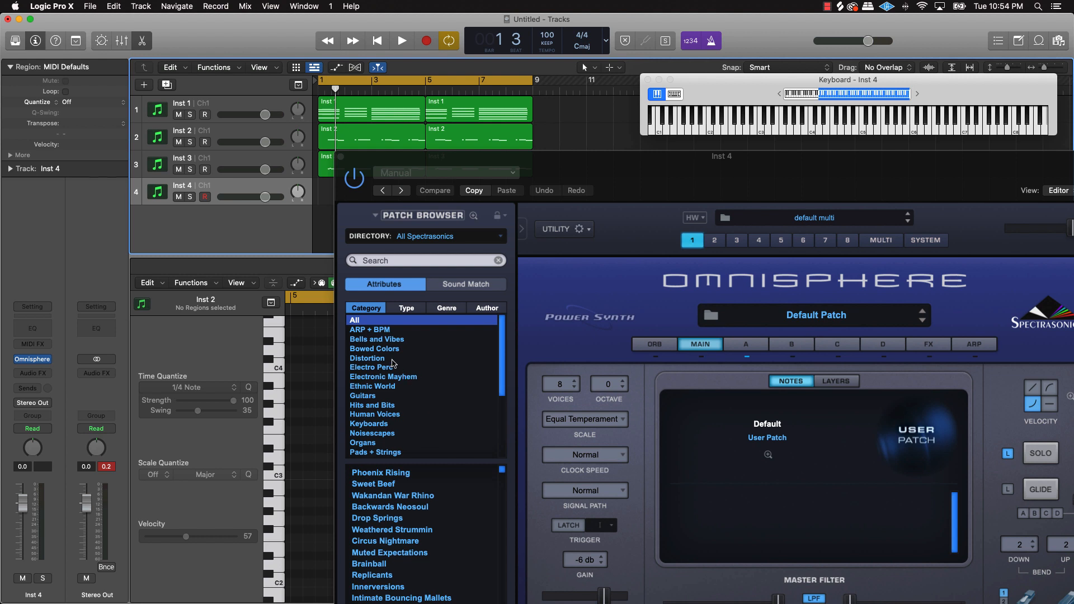
Search the Omnisphere patches on the Inst 4 track for "bass".
scroll(387, 356, "down", 5)
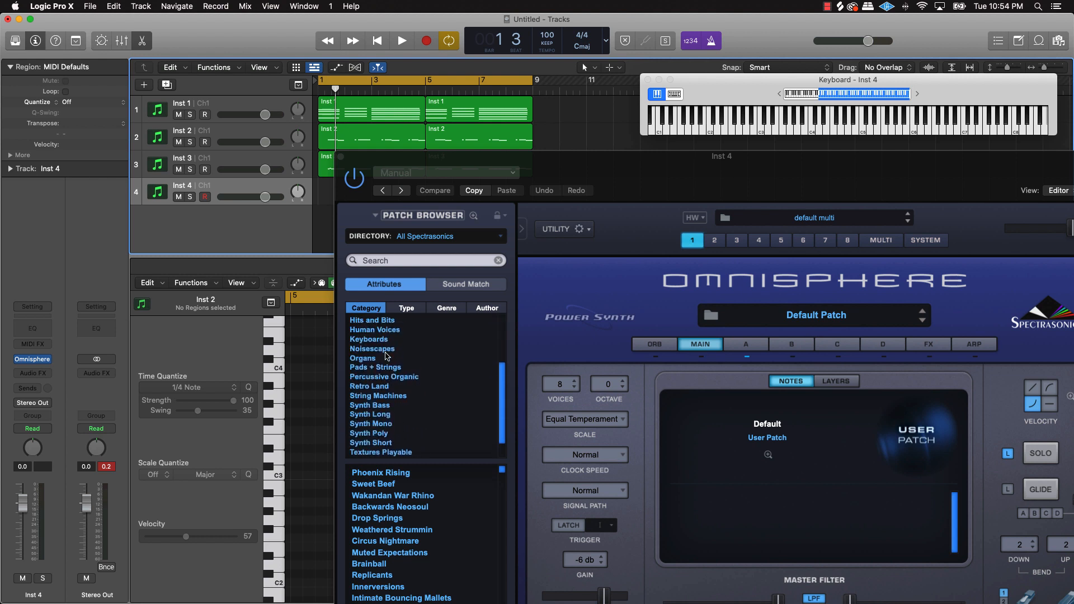
left_click(399, 259)
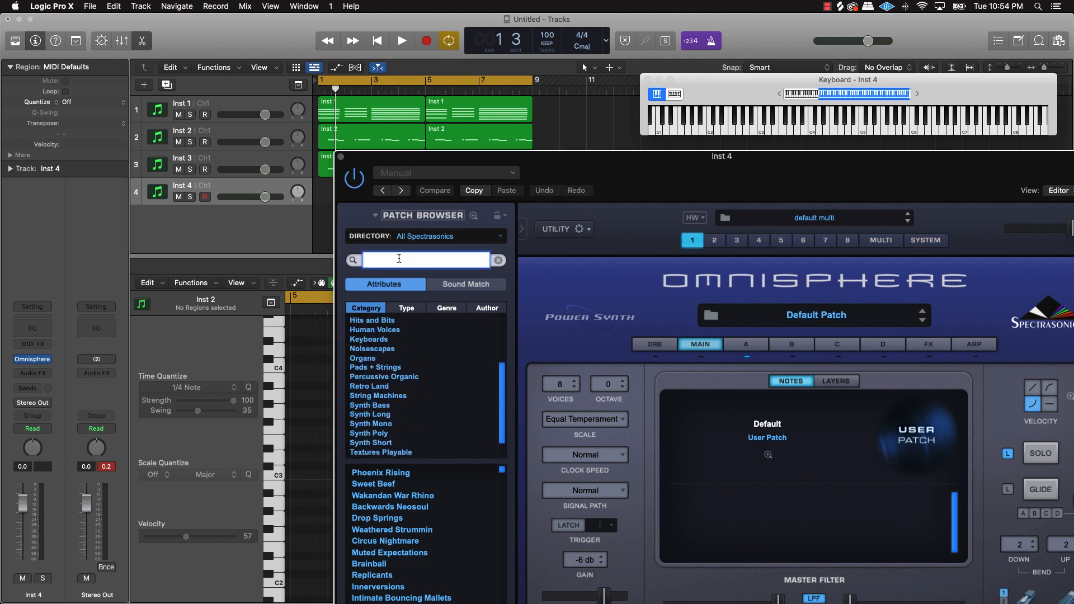
type("bass")
key("Return")
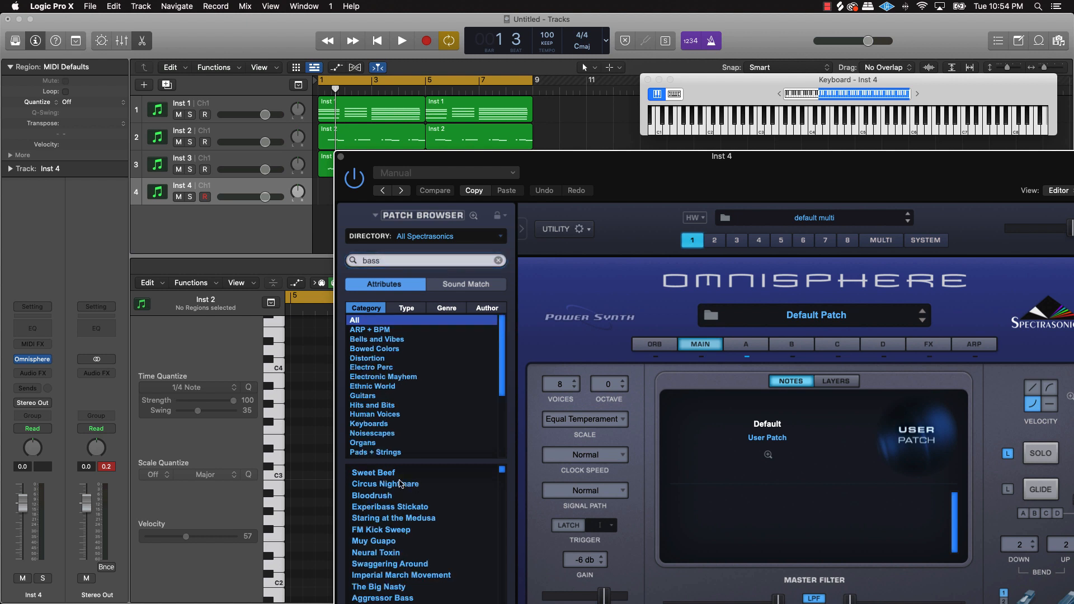
Audition the patches Arcophonico Movement 2, Bark Cello, Bad Blood and Bad Philosophy on the Inst 4 track.
left_click(408, 521)
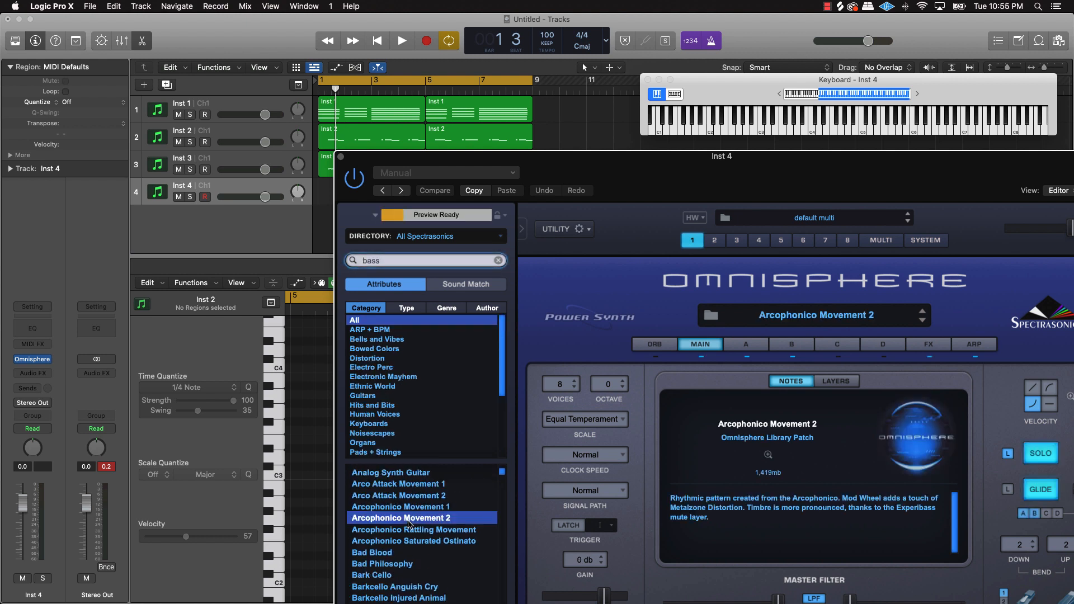
scroll(407, 531, "down", 2)
left_click(406, 532)
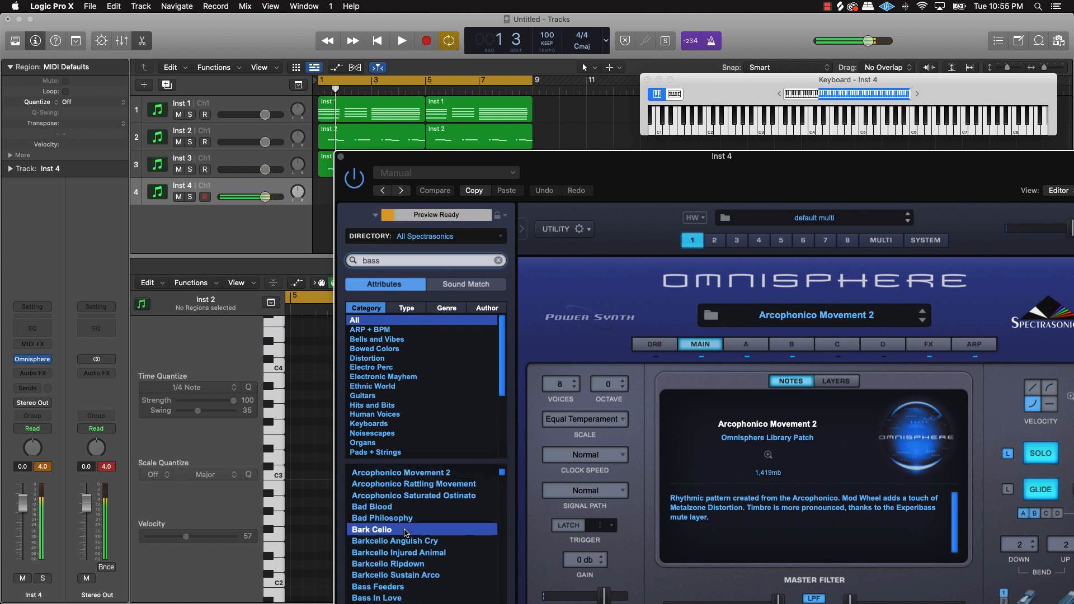
left_click(393, 508)
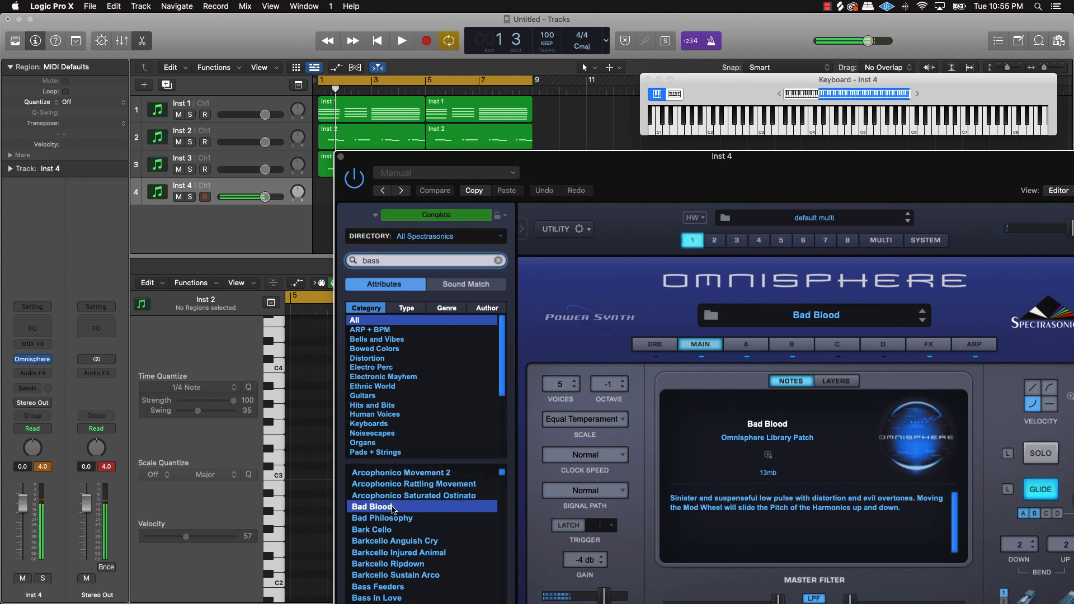
left_click(389, 519)
Audition the patches Before the Downbeat, Berghain and Blowing Marimbula on the Inst 4 track.
scroll(390, 522, "down", 3)
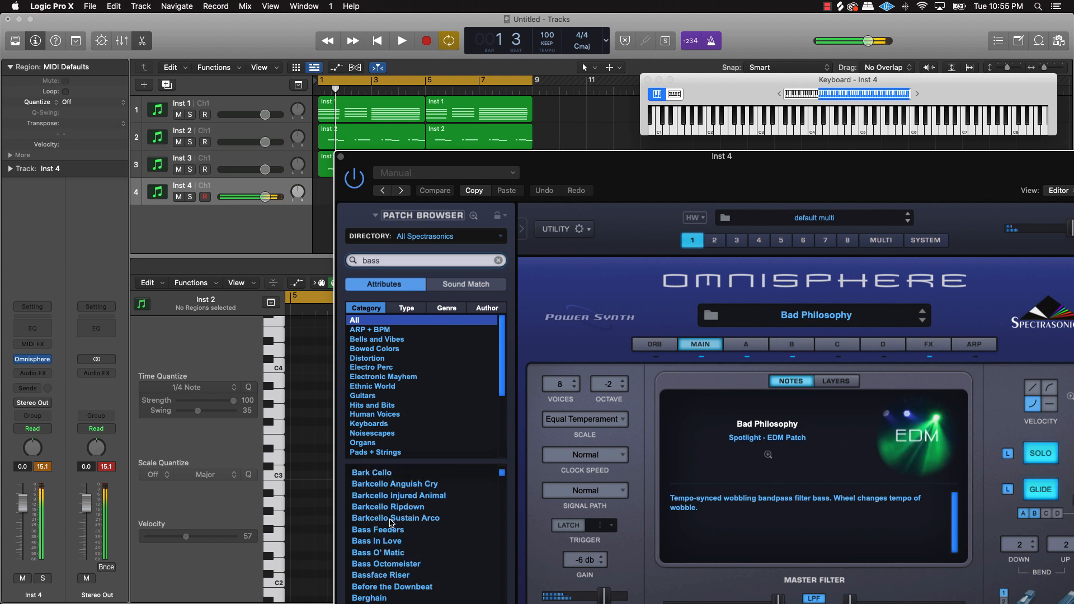
left_click(390, 519)
left_click(389, 529)
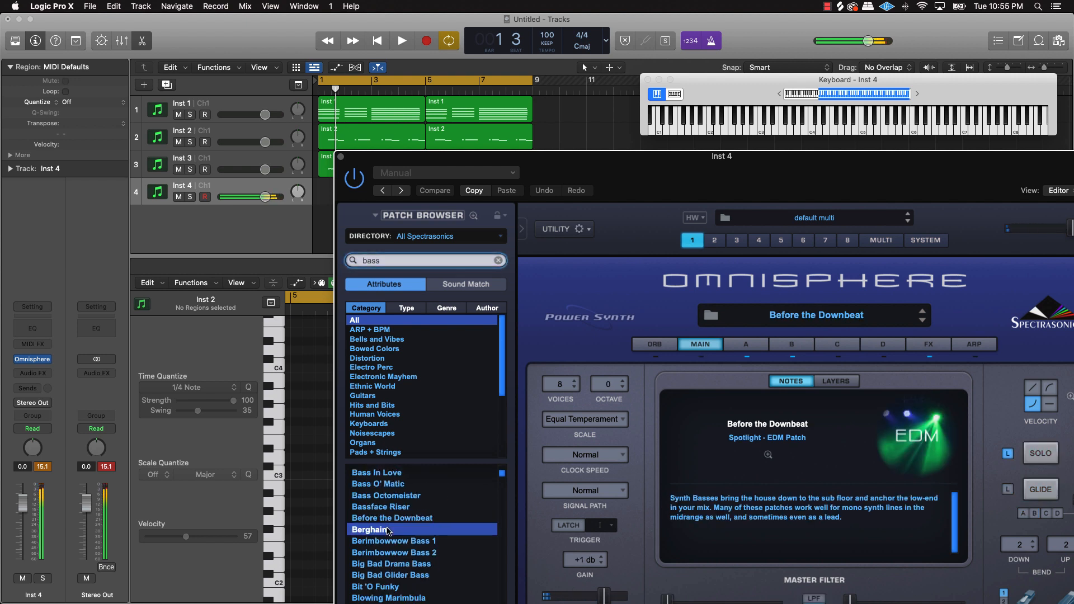
scroll(389, 530, "down", 3)
left_click(389, 530)
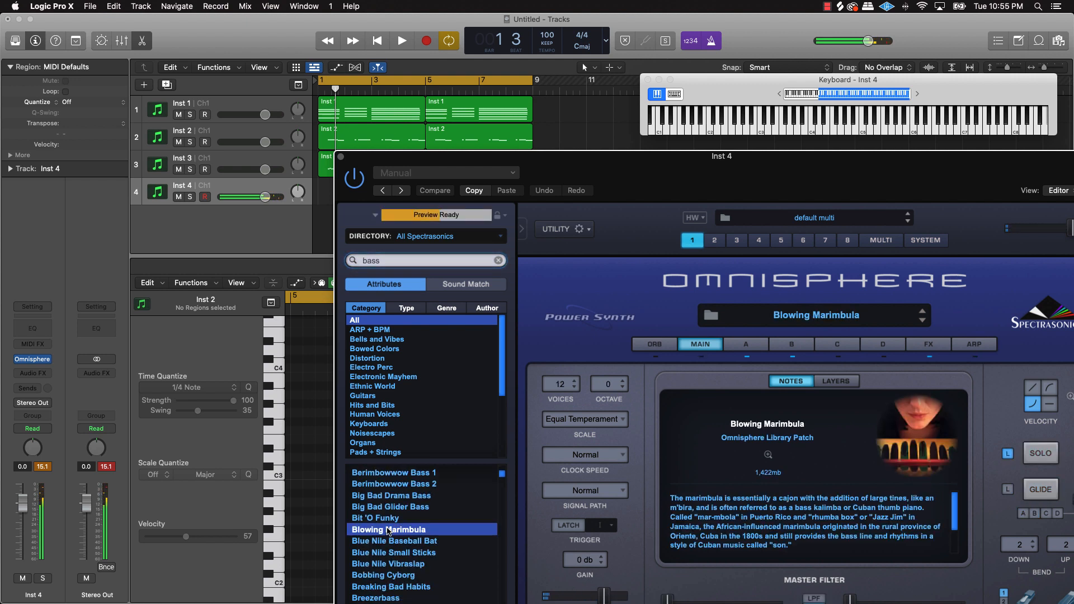
Audition the patches Chest Press Wobble, Chest Press Bass and Camouflage Bass on the Inst 4 track.
scroll(389, 530, "down", 5)
left_click(390, 530)
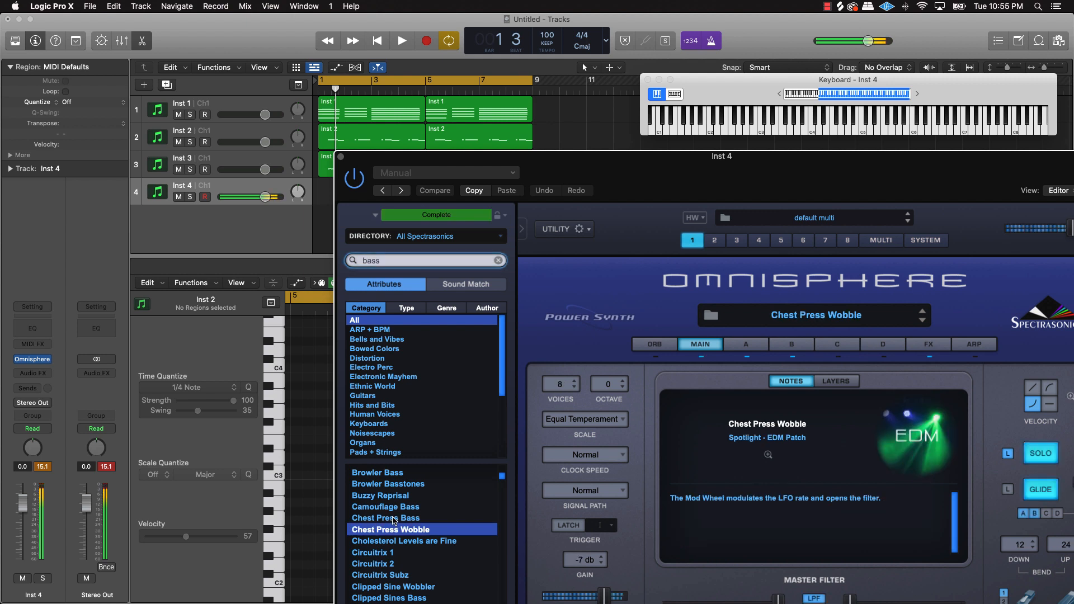
left_click(393, 518)
left_click(397, 506)
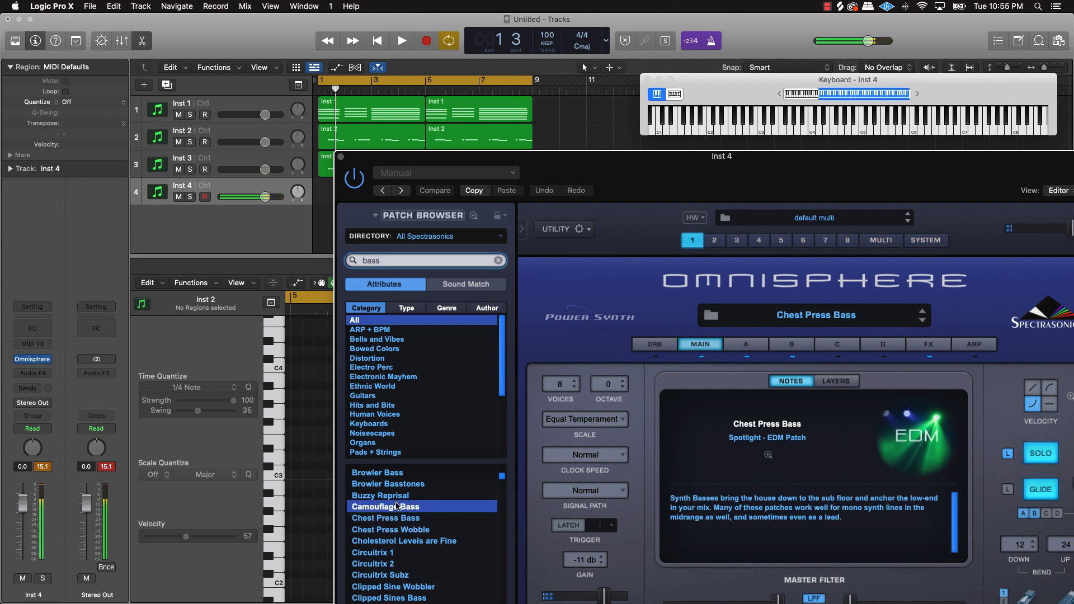
Load the Crackle Bass patch on the Inst 4 track and close the Omnisphere window.
left_click(396, 552)
scroll(392, 554, "down", 5)
left_click(392, 553)
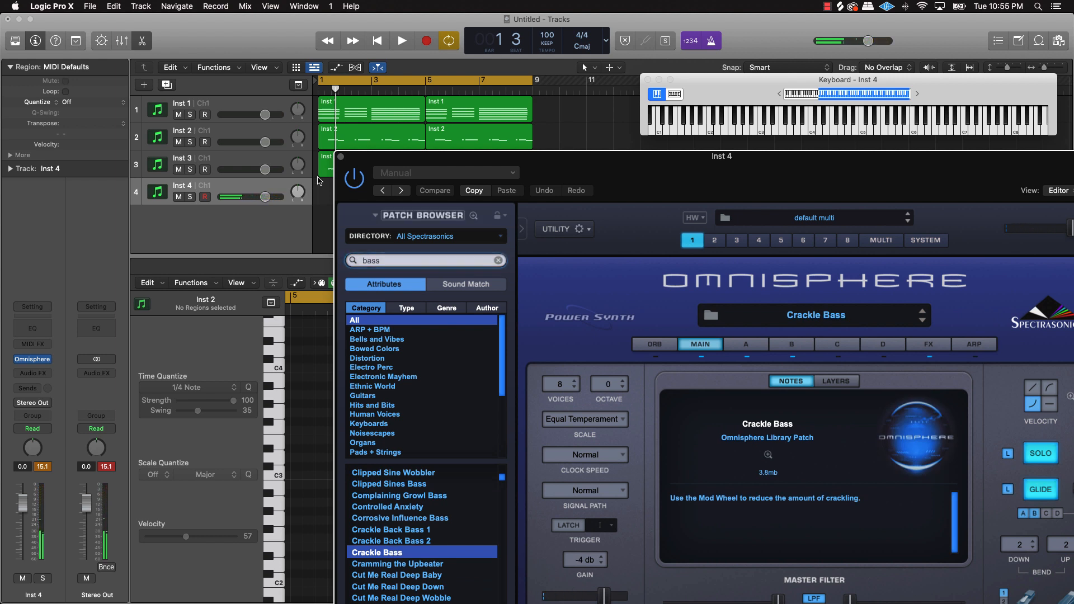
left_click(341, 156)
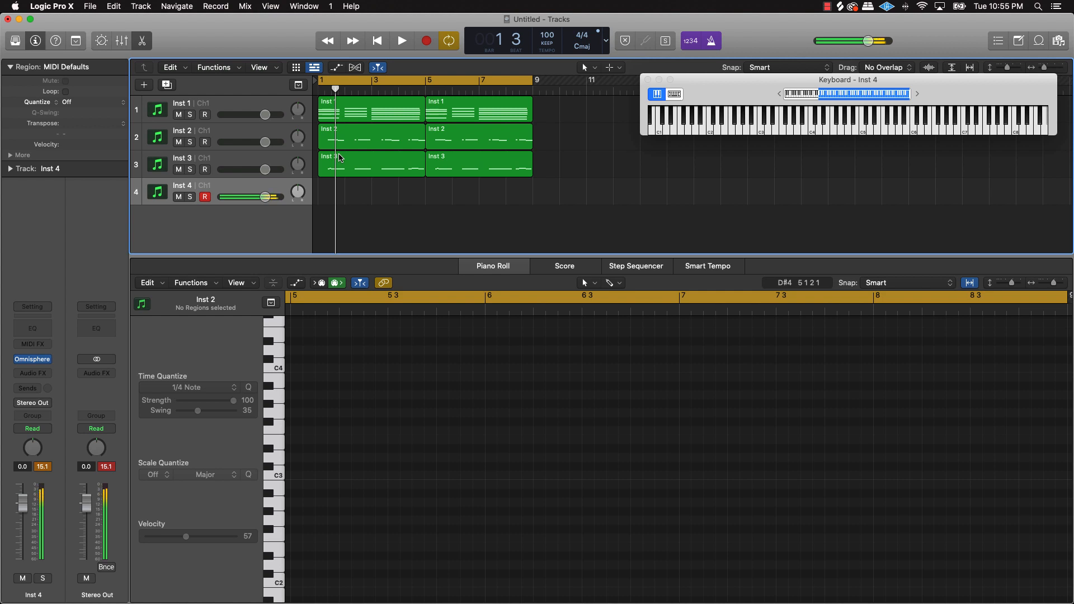
Play the eight-bar loop to rehearse a bass line on the Inst 4 track, and stop playback.
key("space")
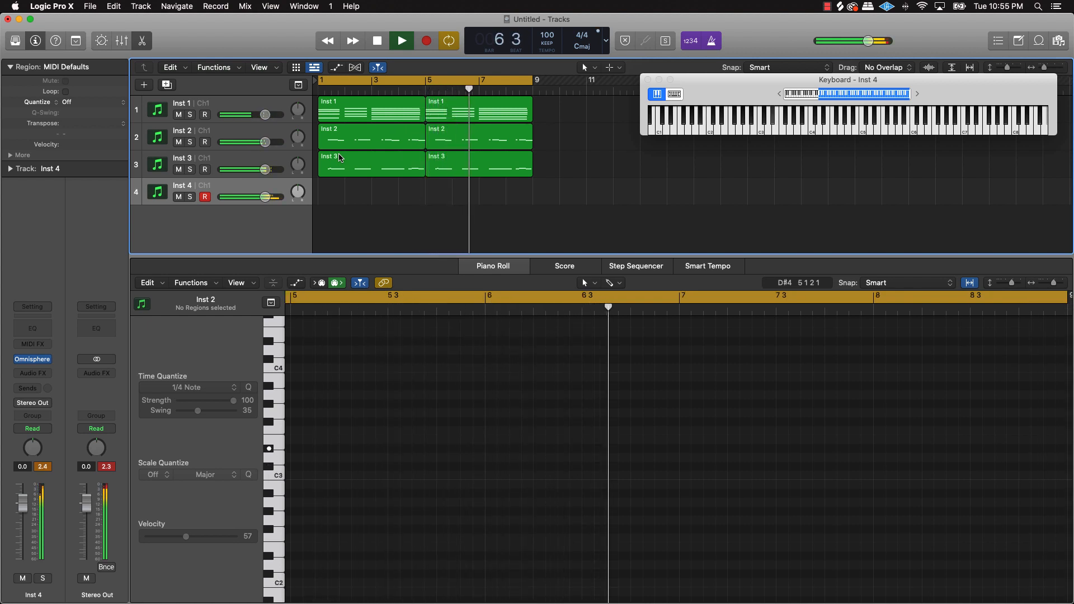
key("space")
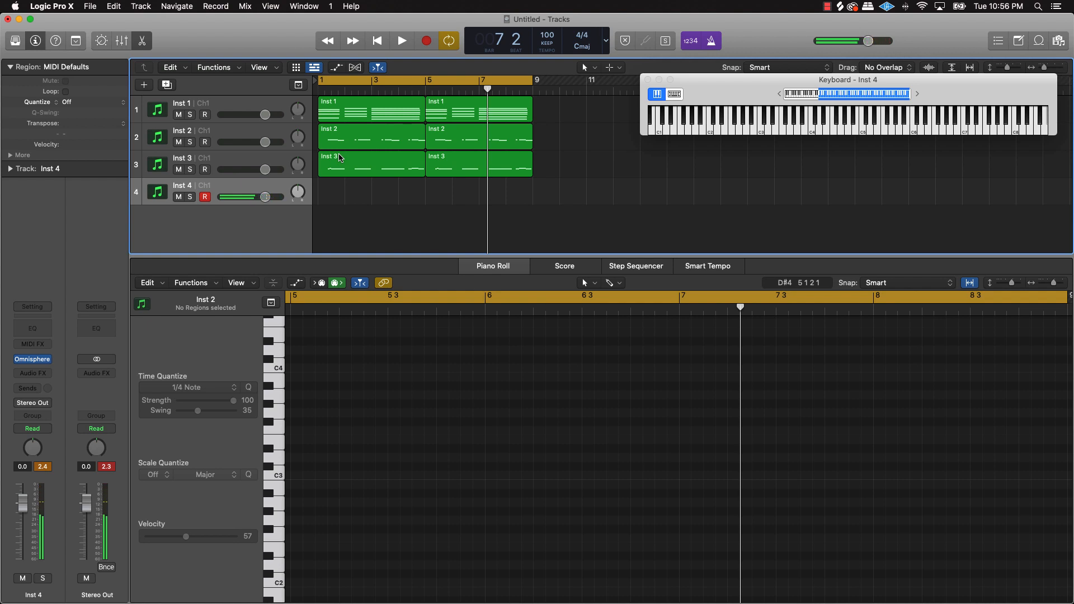
key("r")
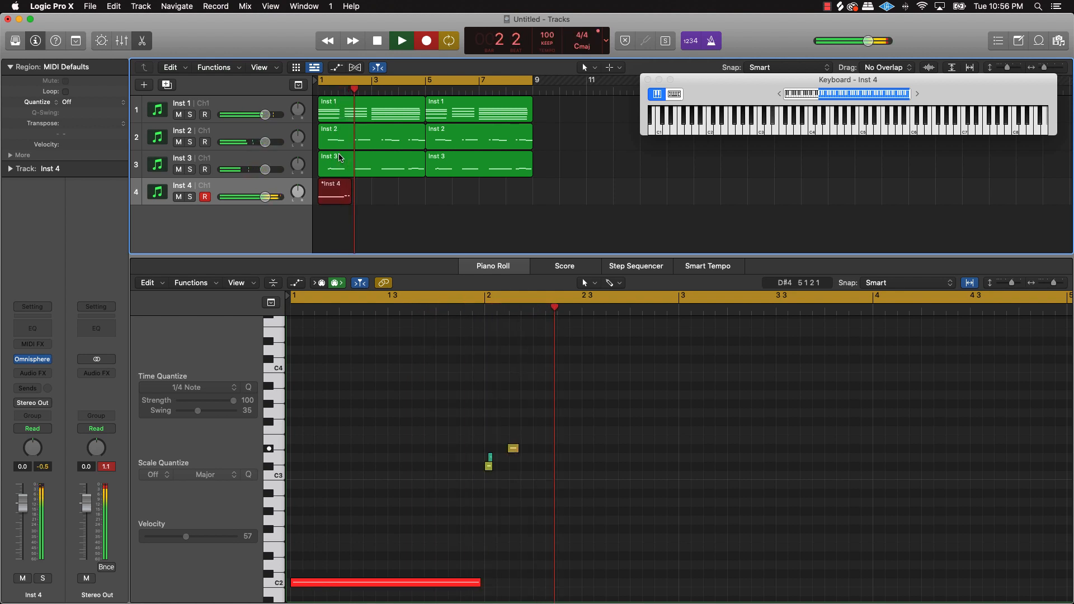
key("space")
key("Delete")
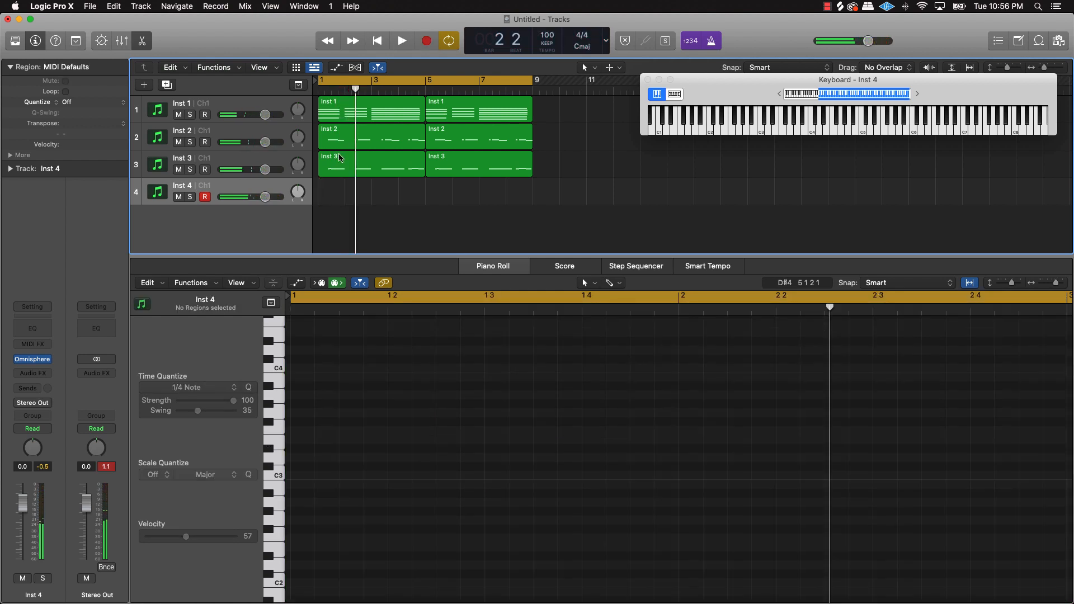
Record an eight-bar bass part on the Inst 4 track.
key("r")
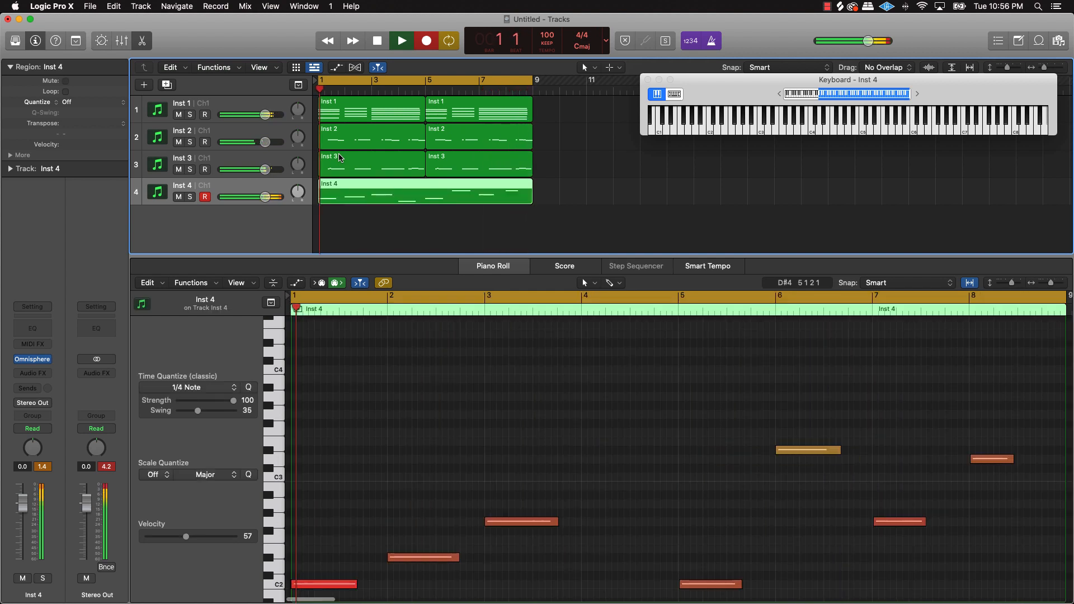
key("space")
Raise the Inst 4 bass note in bar 4 to D2.
left_click(726, 450)
key("cmd+a")
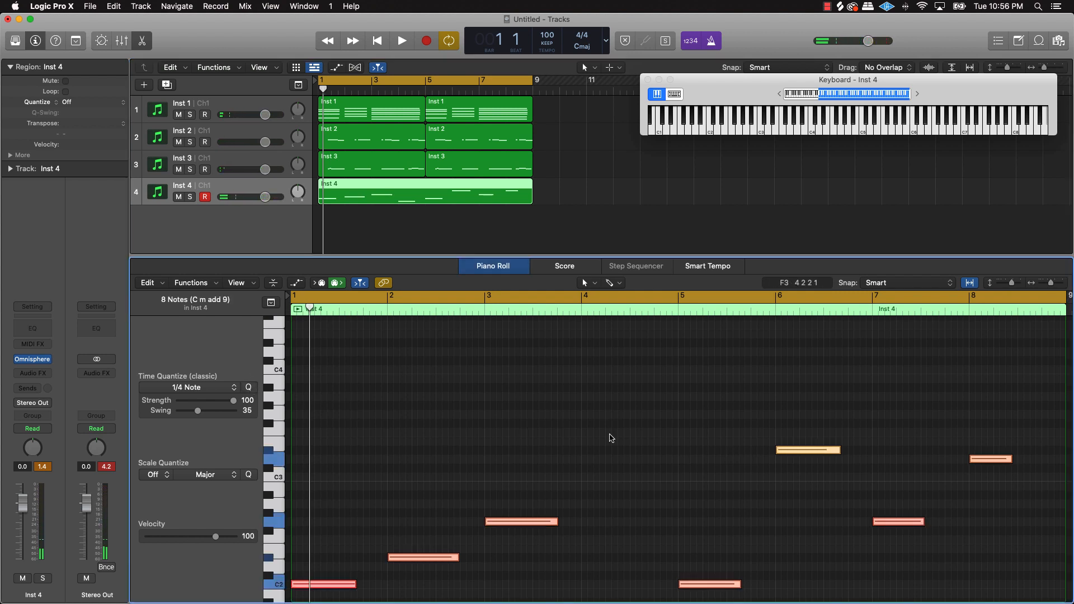
scroll(647, 461, "down", 5)
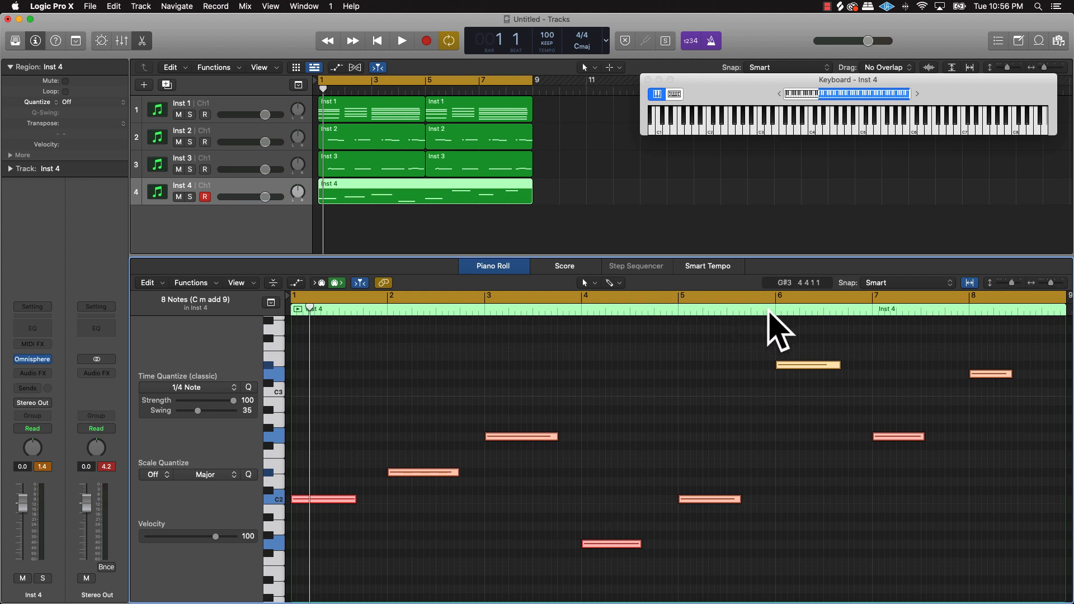
left_click_drag(609, 543, 608, 484)
left_click(573, 518)
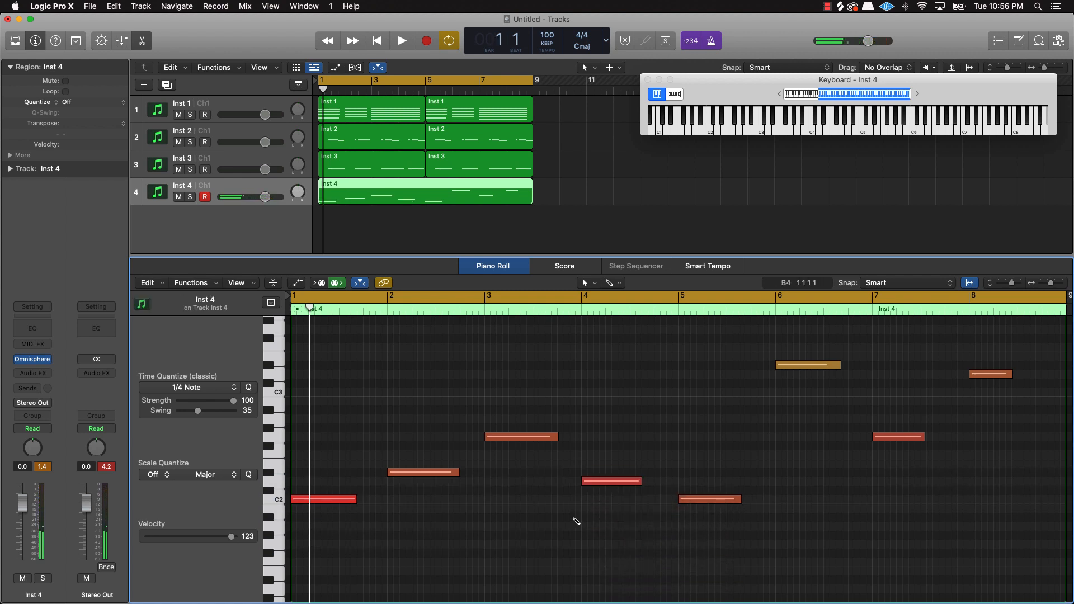
Show the note velocities in the Piano Roll and raise all Inst 4 notes to velocity 127.
key("super+a")
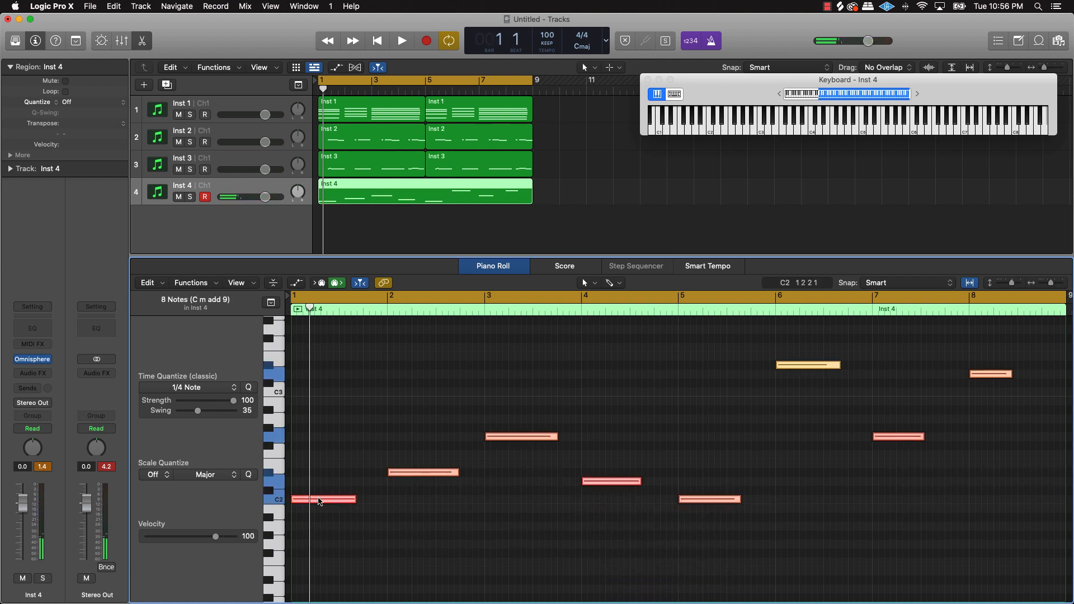
left_click(297, 284)
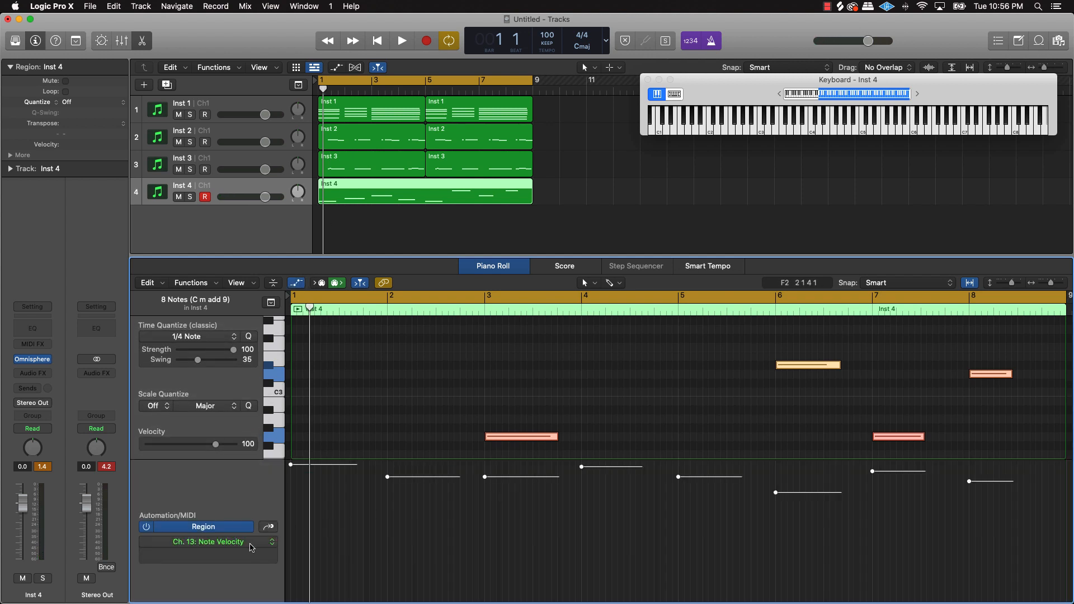
left_click_drag(485, 478, 498, 386)
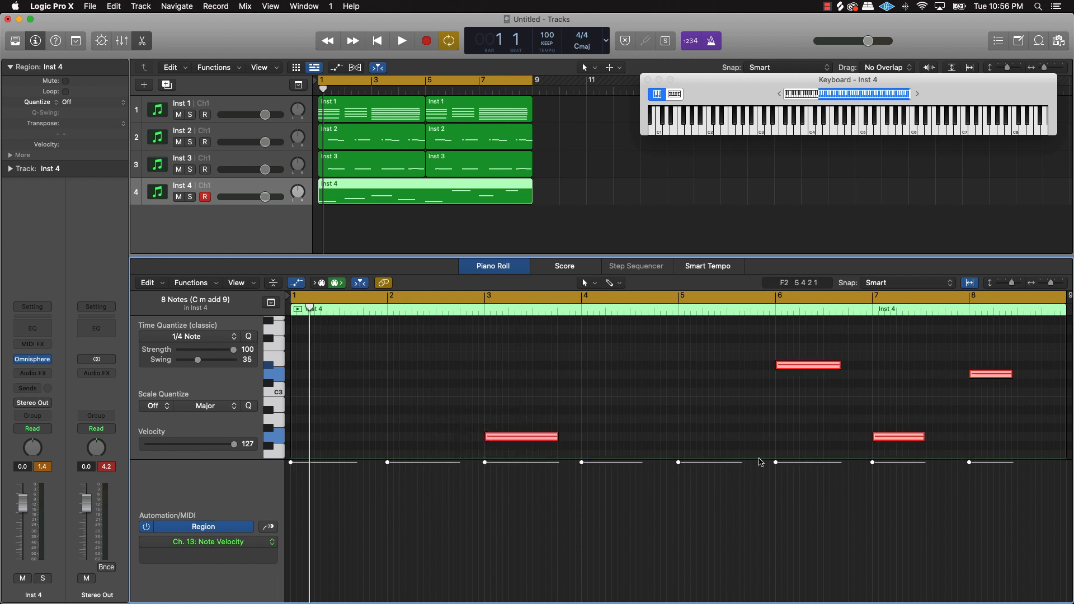
left_click(733, 407)
Lower the Inst 4 track volume to -2.7 dB while the loop plays, and stop playback.
key("space")
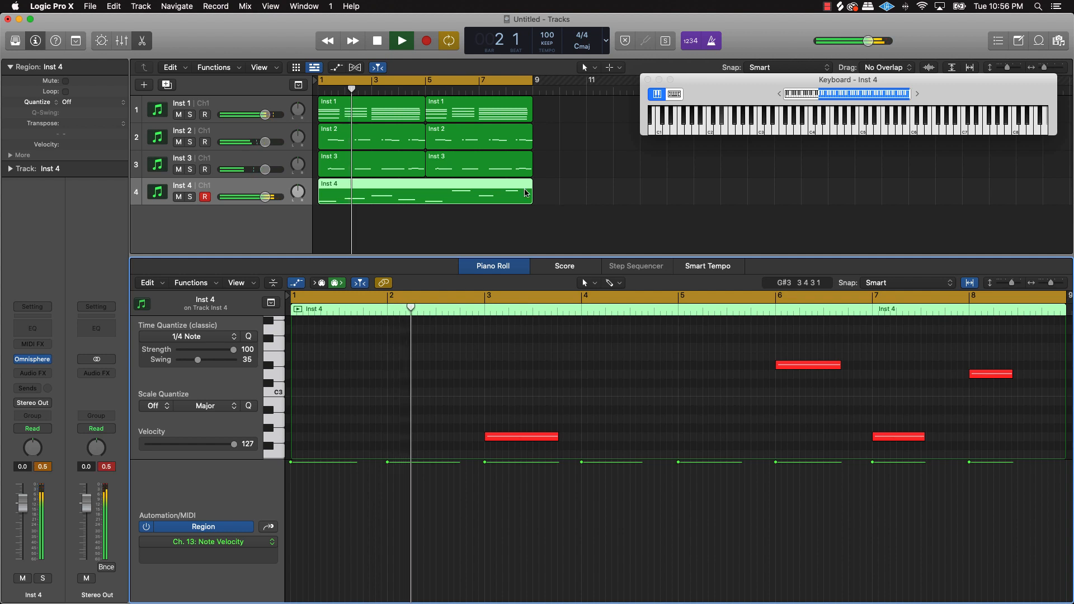
left_click_drag(265, 197, 259, 198)
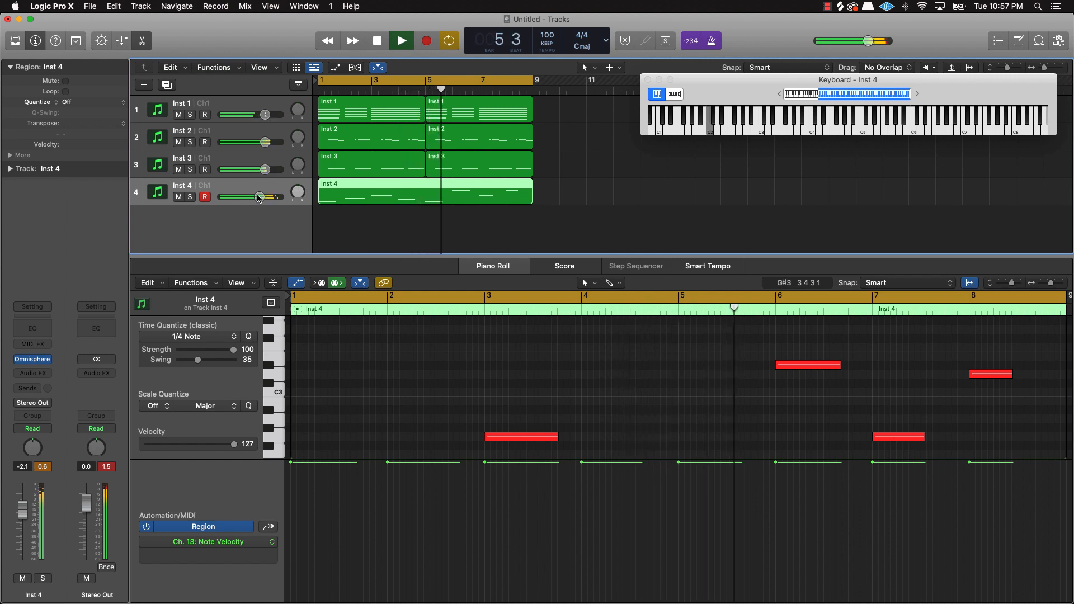
left_click_drag(259, 198, 252, 198)
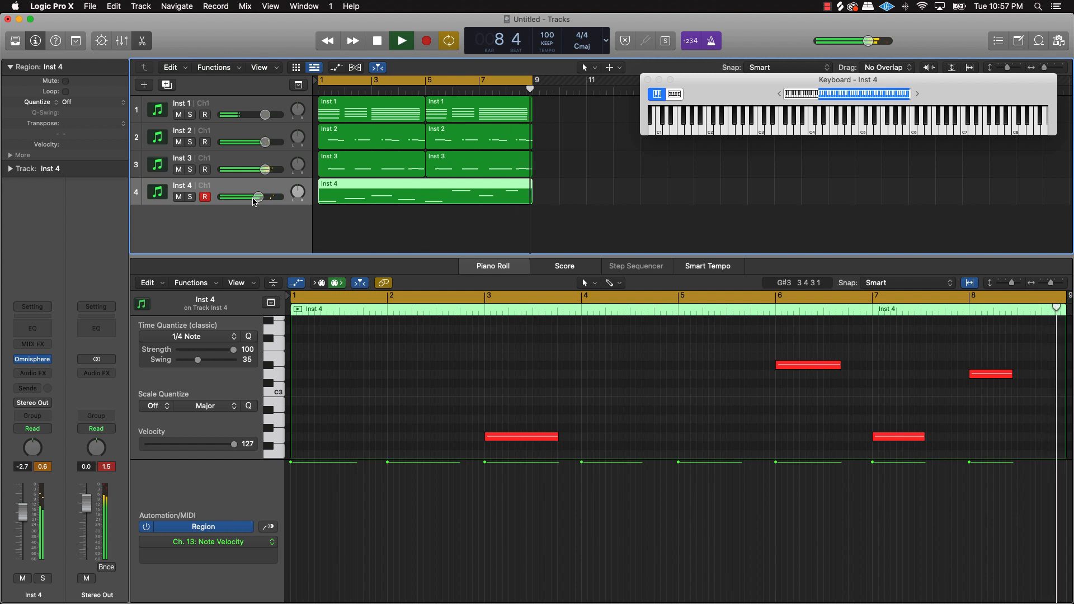
key("space")
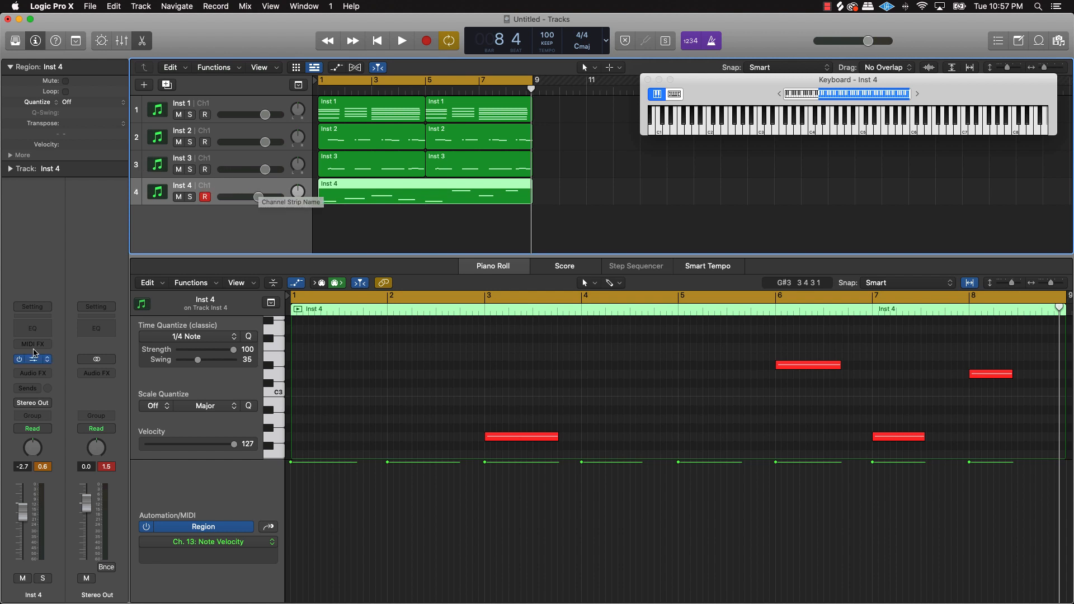
Add a Channel EQ to the Inst 4 track with a high-cut filter at 800 Hz, auditioning it with the loop, and close it.
left_click(39, 327)
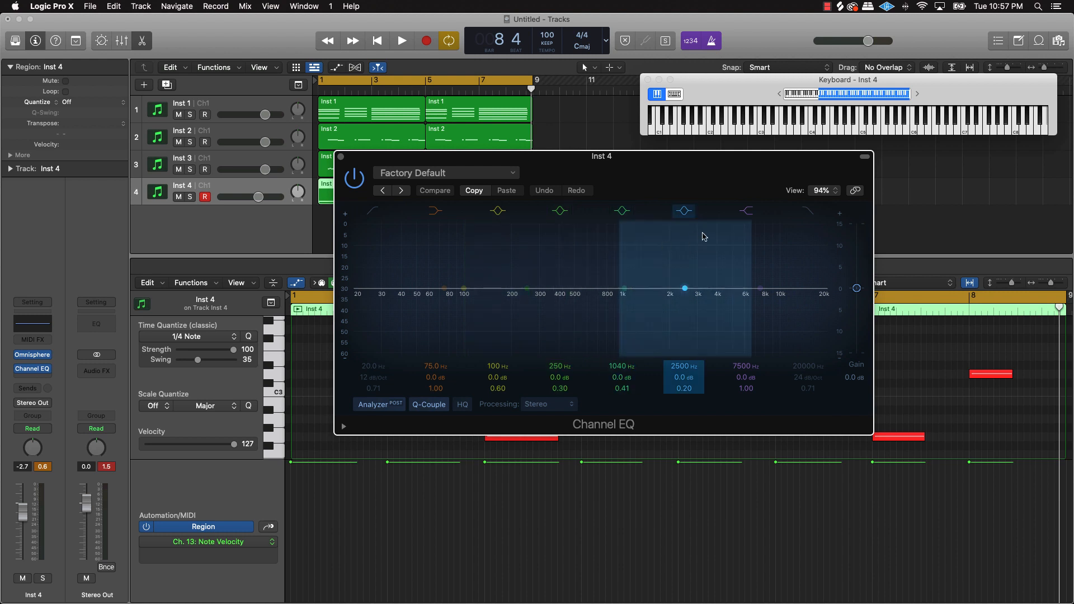
left_click(807, 212)
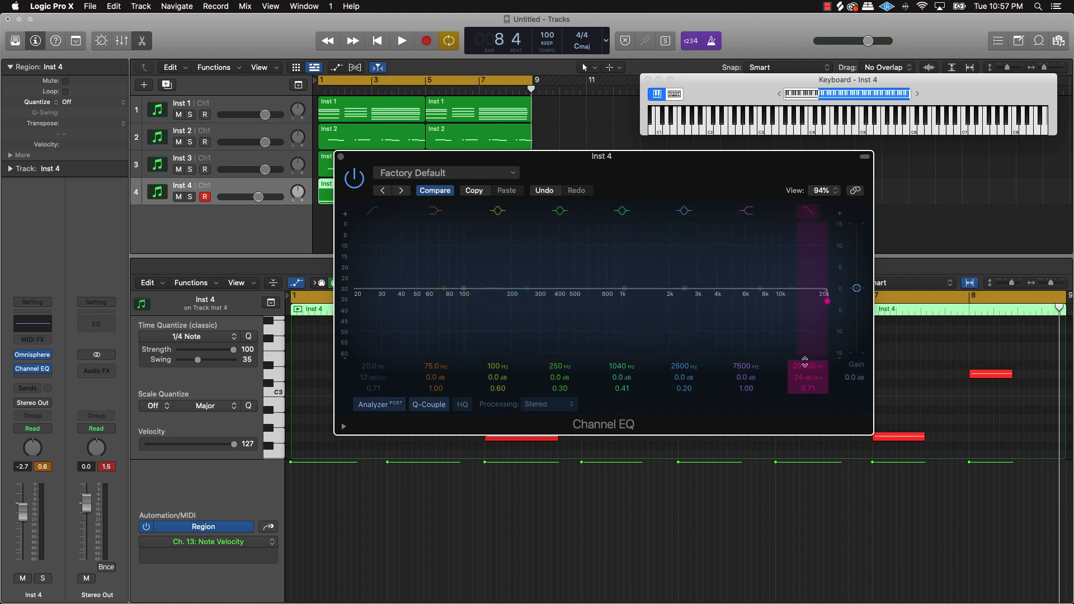
left_click_drag(805, 358, 725, 301)
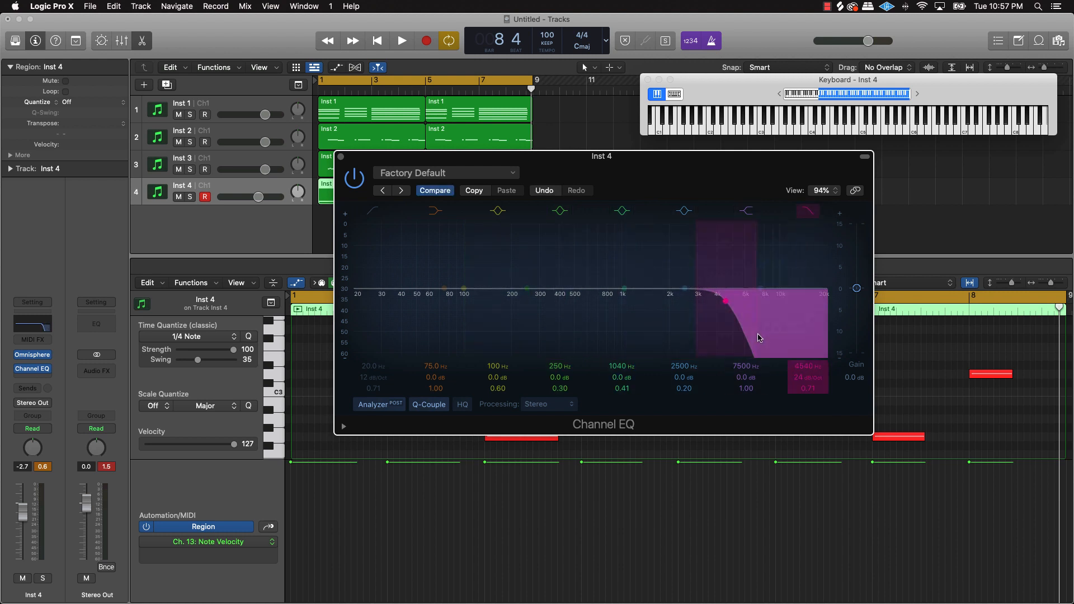
key("space")
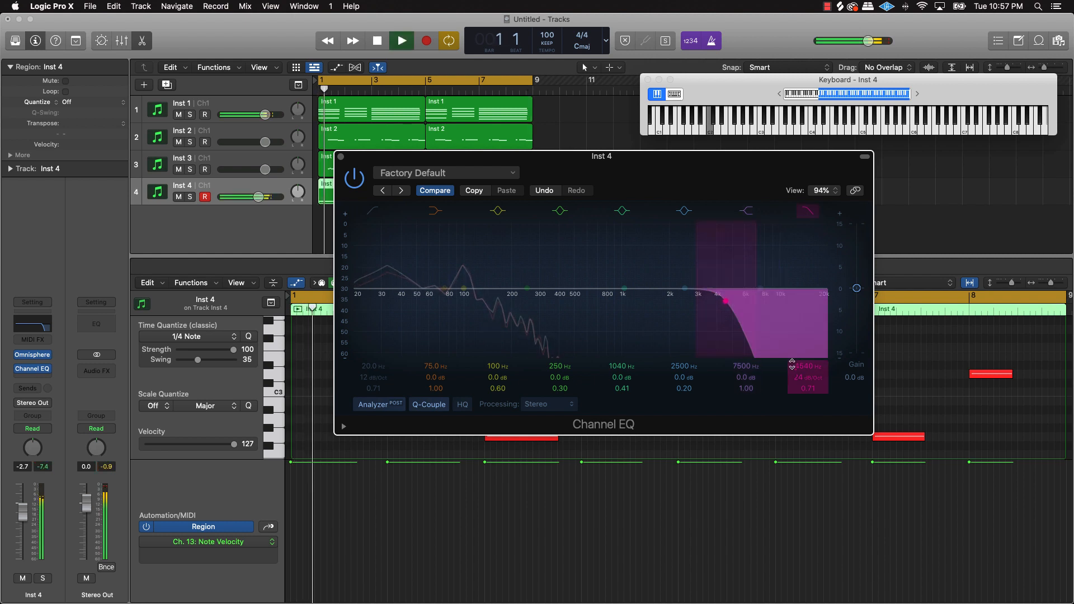
left_click_drag(725, 301, 609, 301)
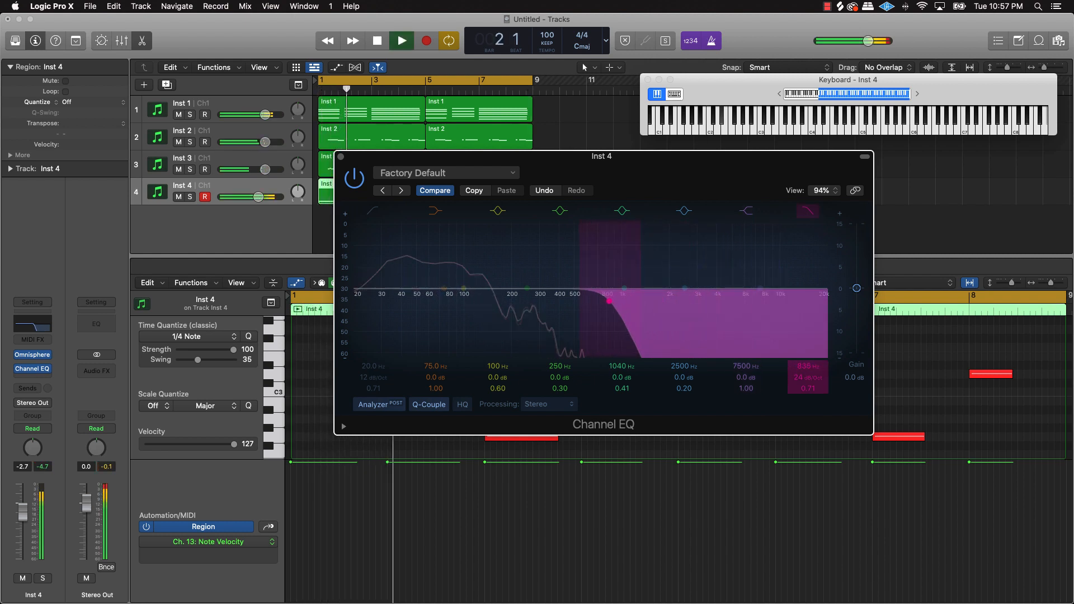
left_click_drag(801, 364, 801, 367)
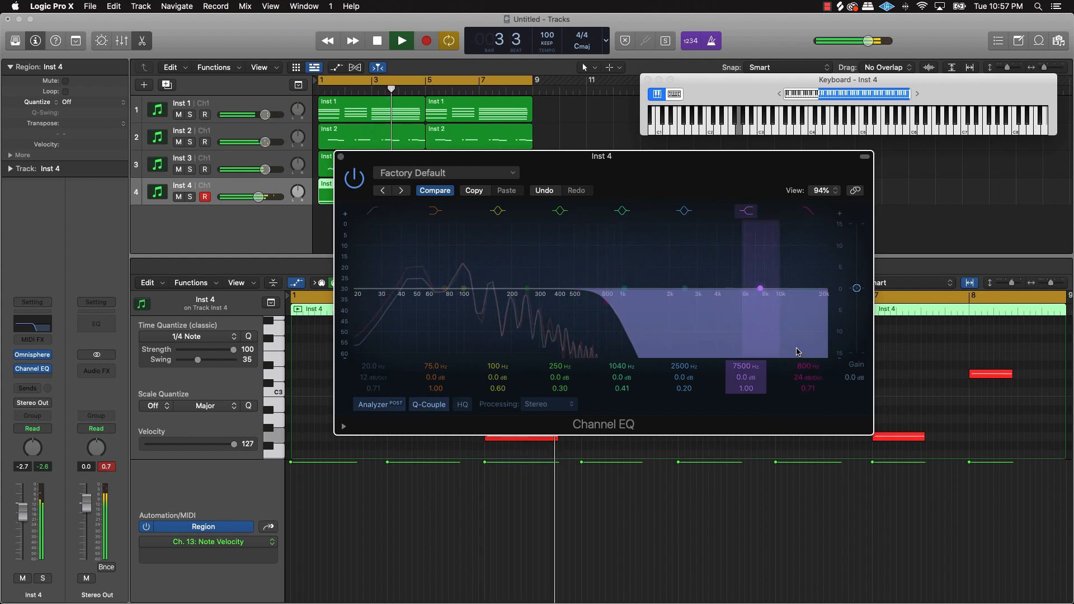
key("space")
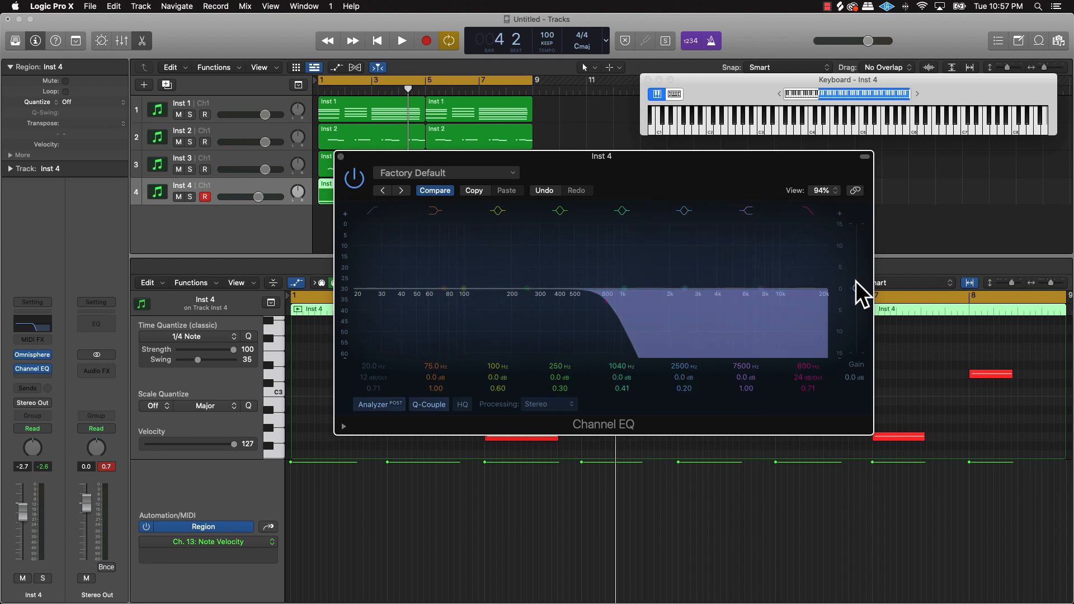
left_click(340, 156)
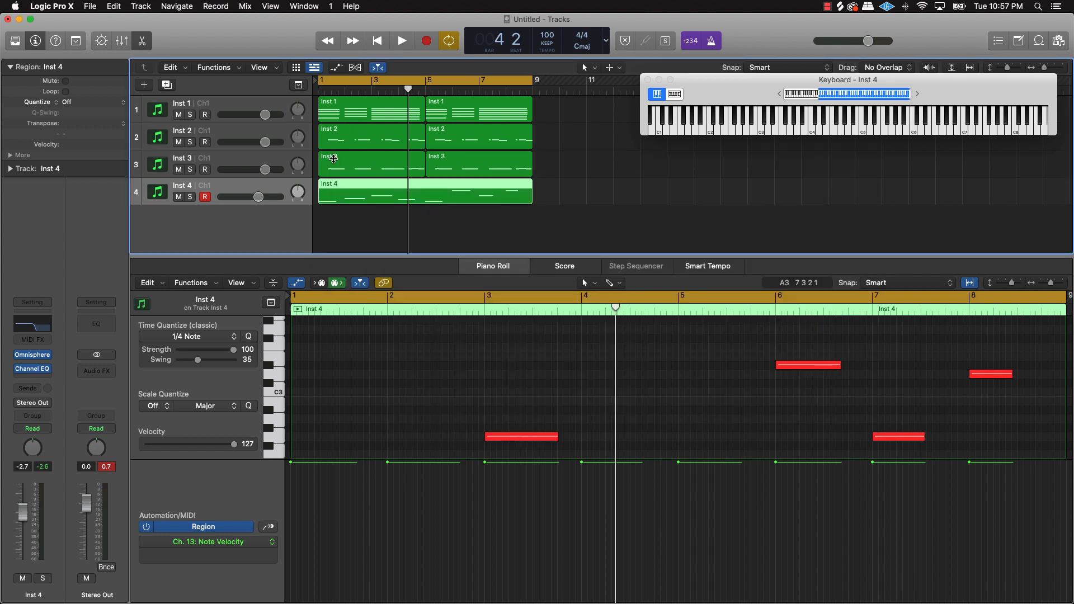
Rename the Inst 4 track as Bass and the Inst 1 track as Chords.
double_click(182, 186)
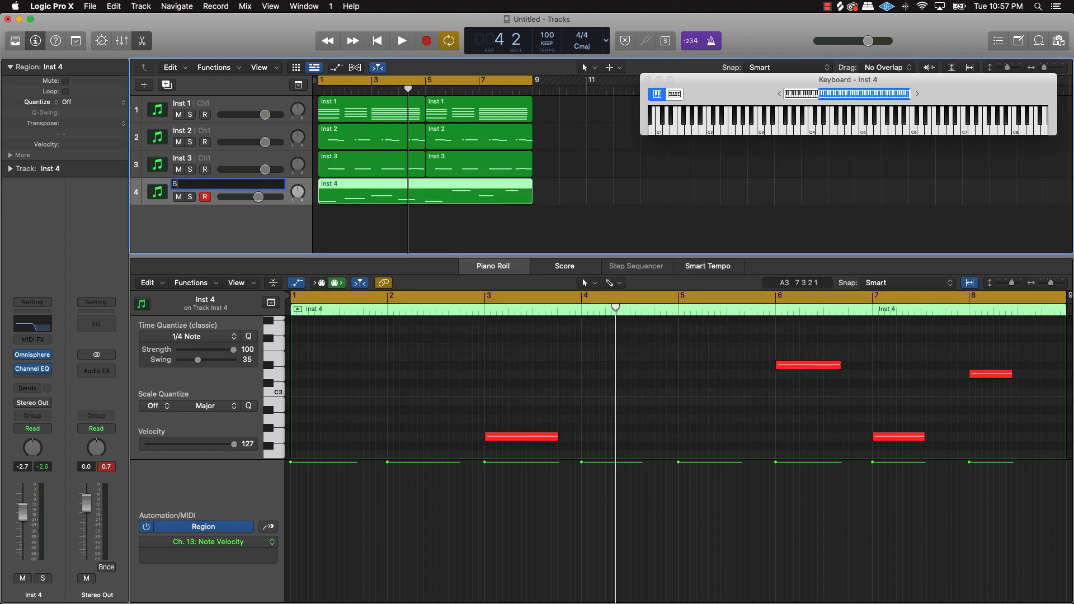
key("Return")
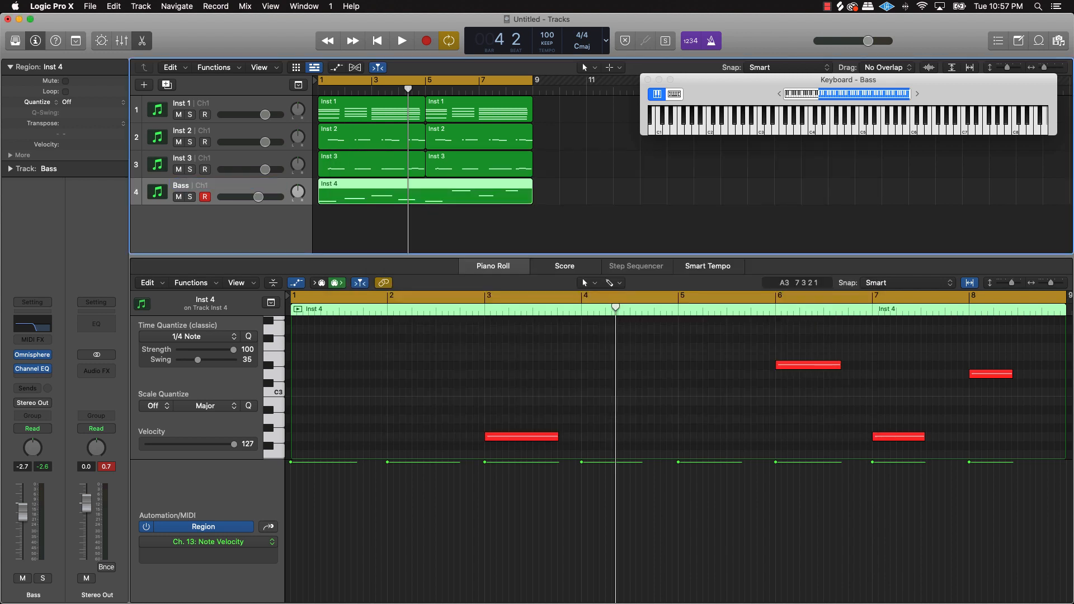
double_click(189, 106)
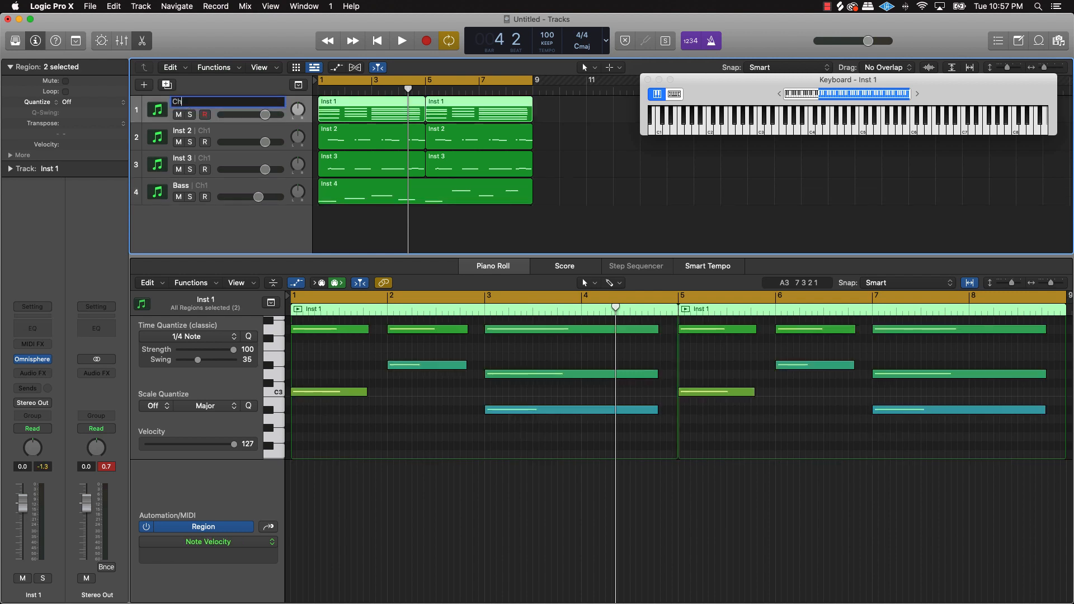
type("Chords")
key("Return")
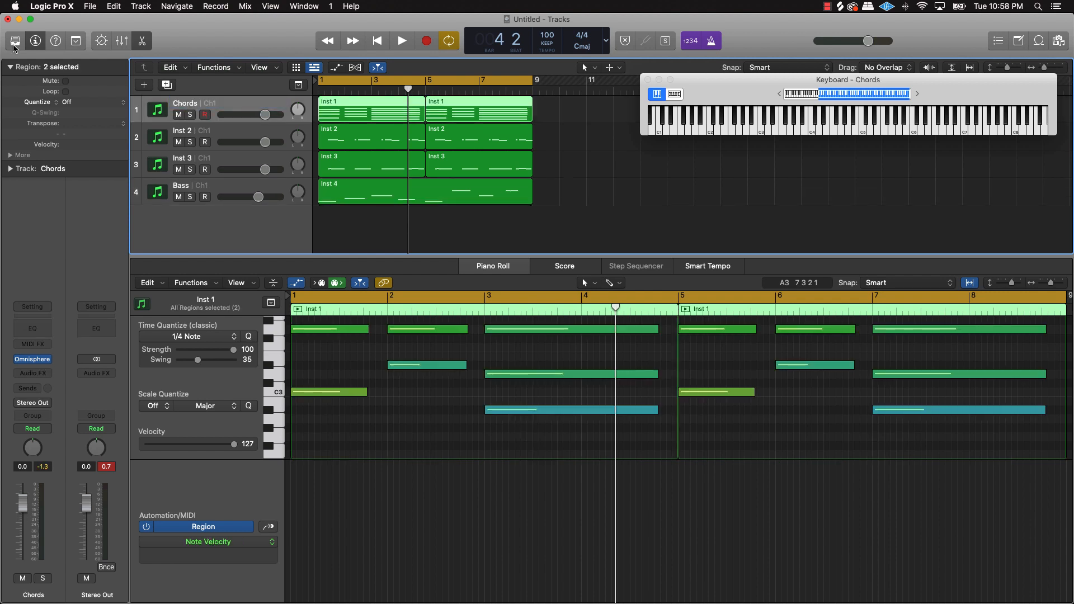
Rename the Inst 2 track as Gut 1 and the Inst 3 track as Gut 2.
double_click(181, 131)
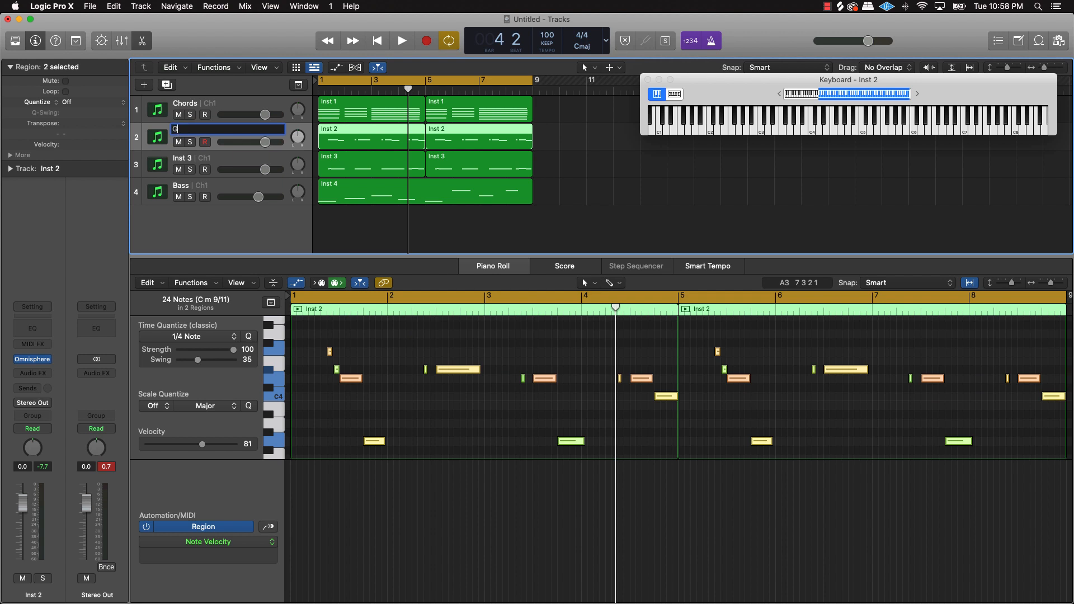
type("Gut 1")
key("Return")
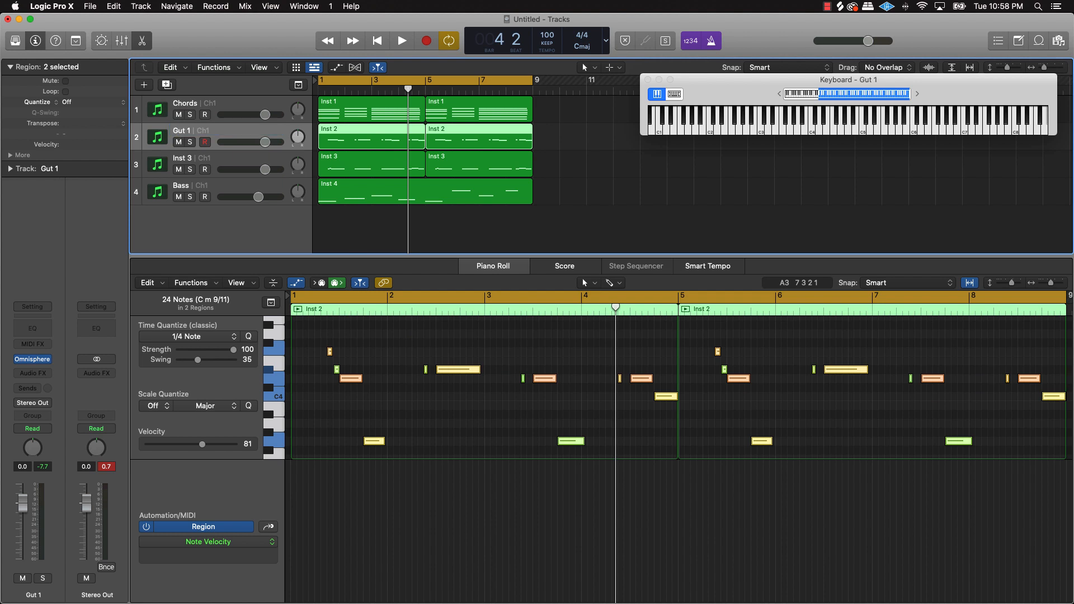
double_click(183, 161)
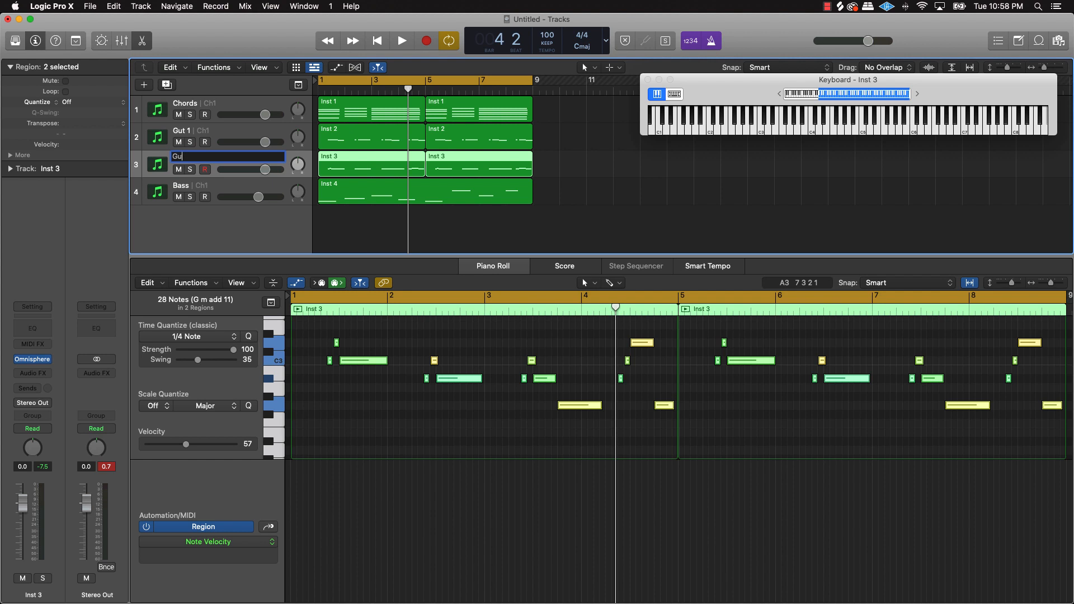
type("Gut 2")
key("Return")
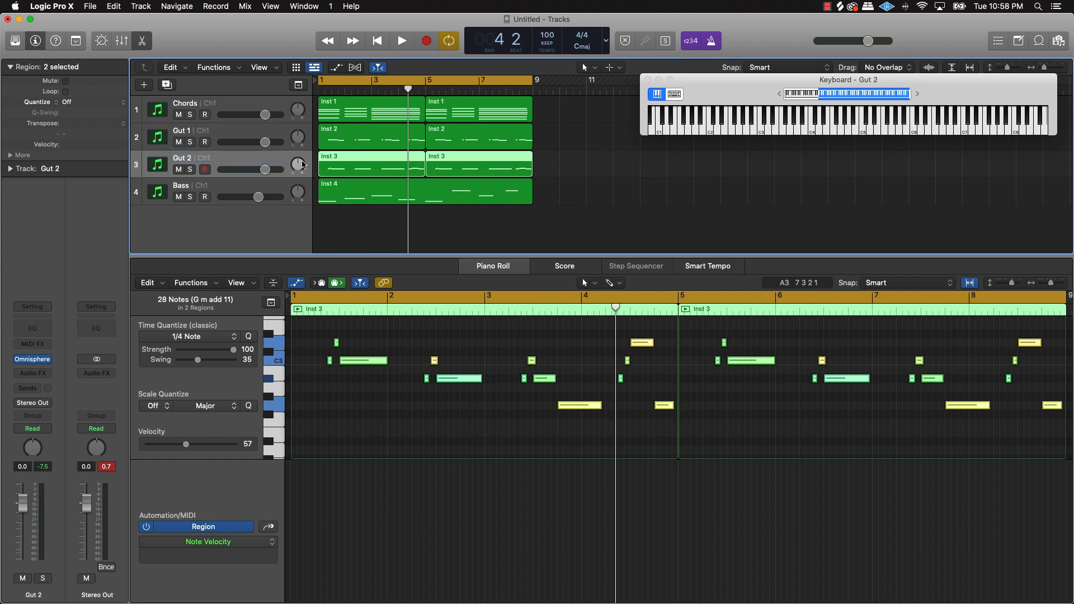
Name all regions after their tracks and clear the selection.
key("super+a")
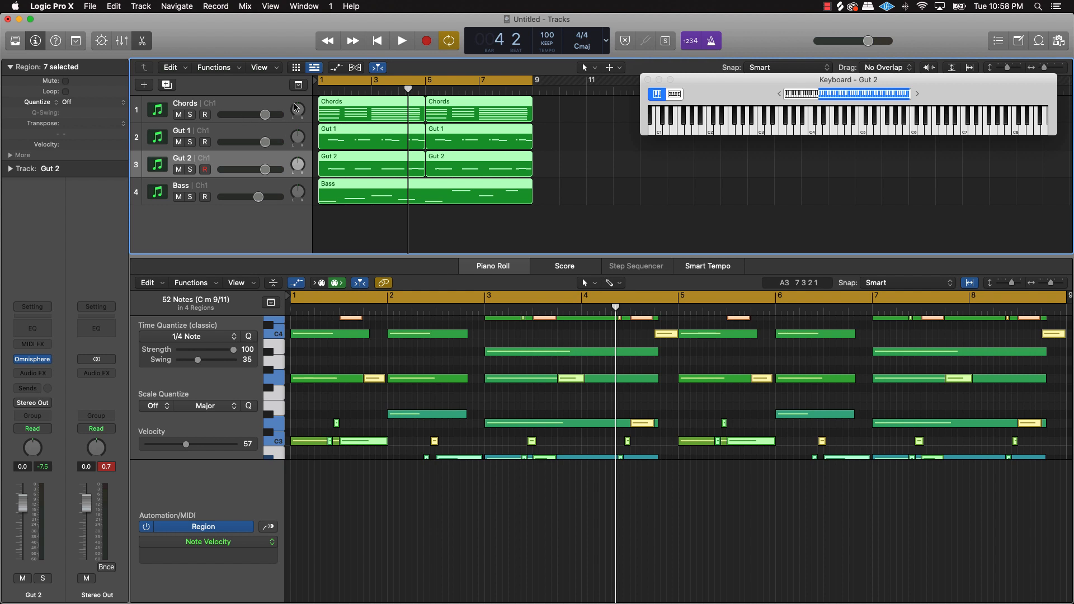
left_click(448, 221)
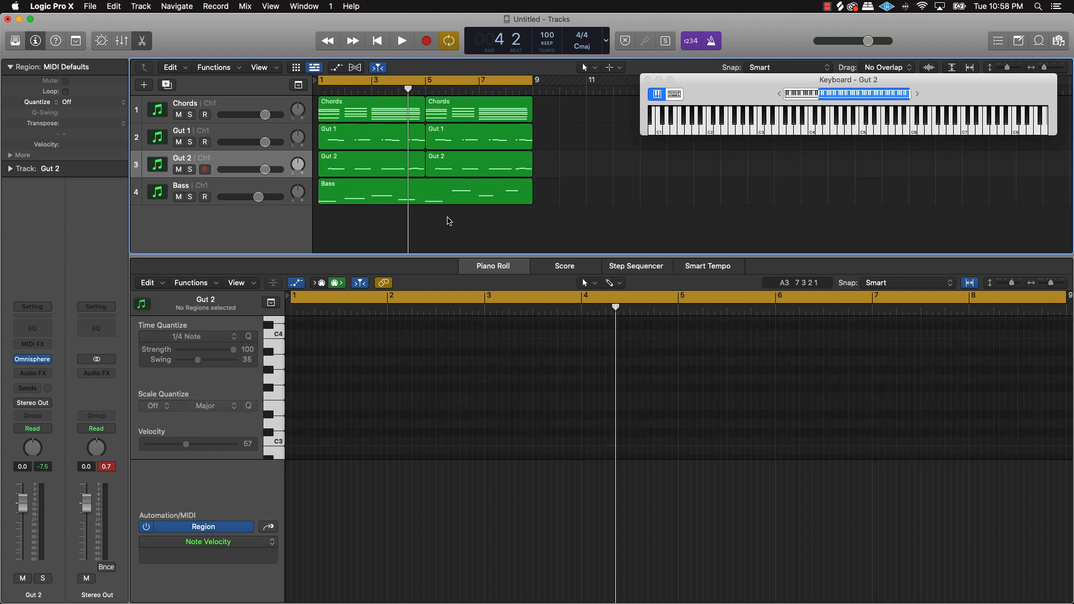
Add a Channel EQ to the Gut 2 track with a low-cut filter at 161 Hz and 48 dB/Oct, auditioning it with the loop.
left_click(216, 162)
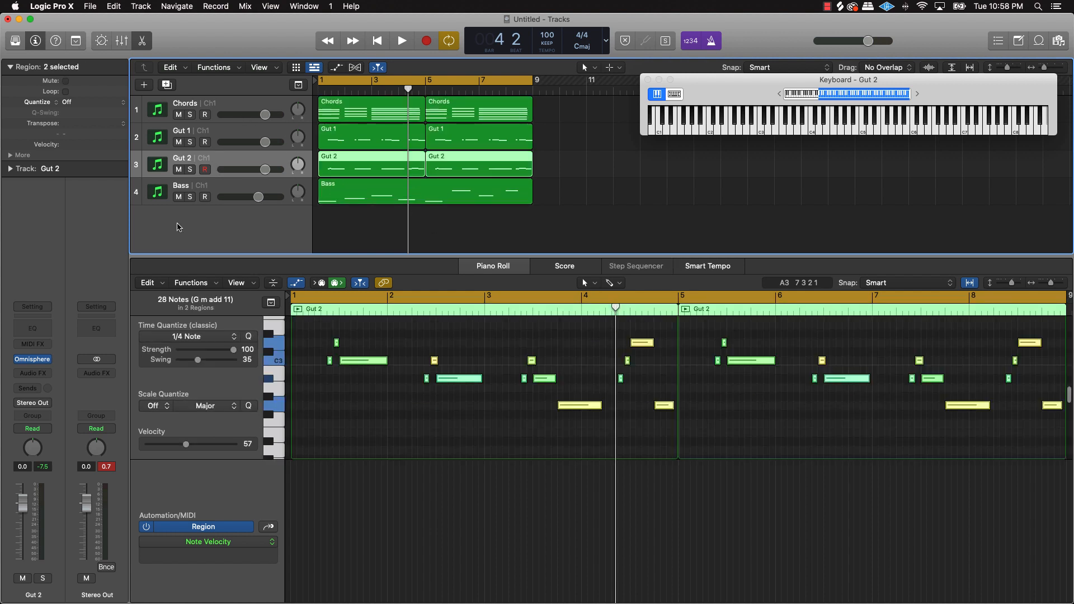
left_click(33, 328)
left_click(374, 211)
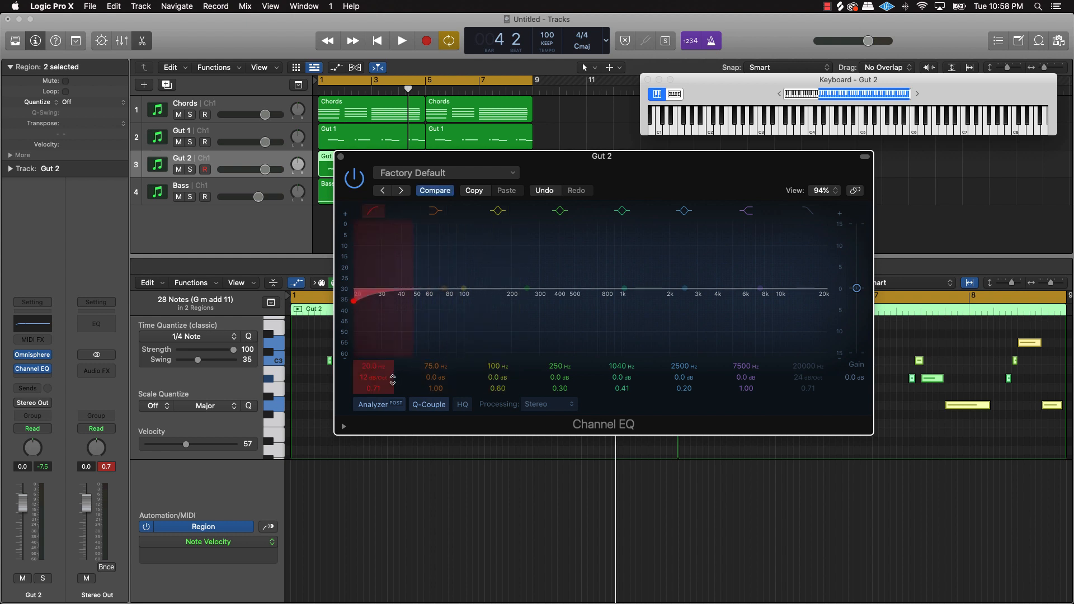
left_click_drag(378, 367, 378, 332)
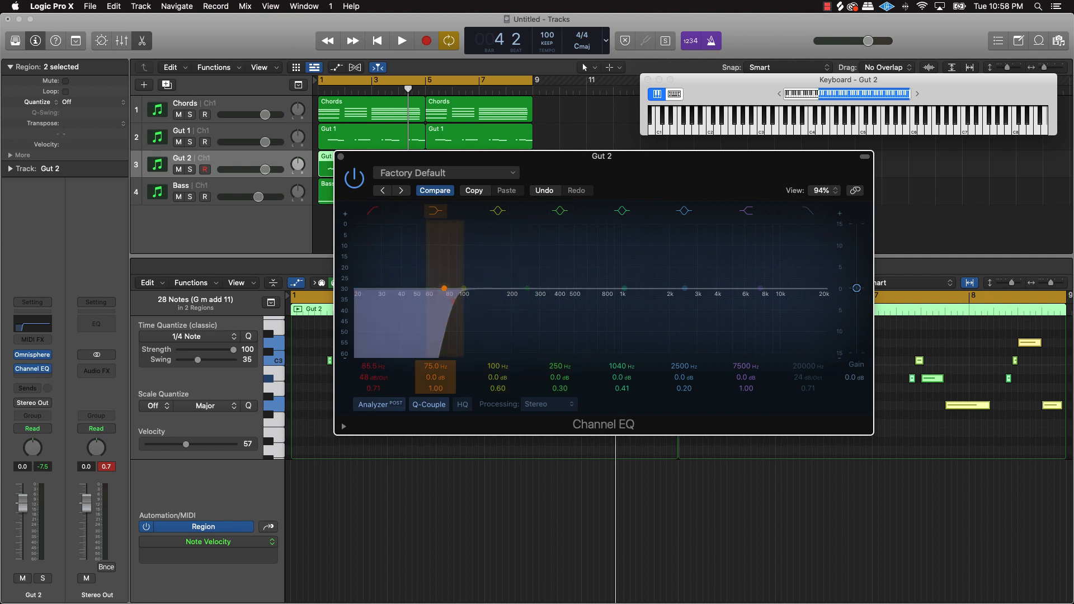
key("space")
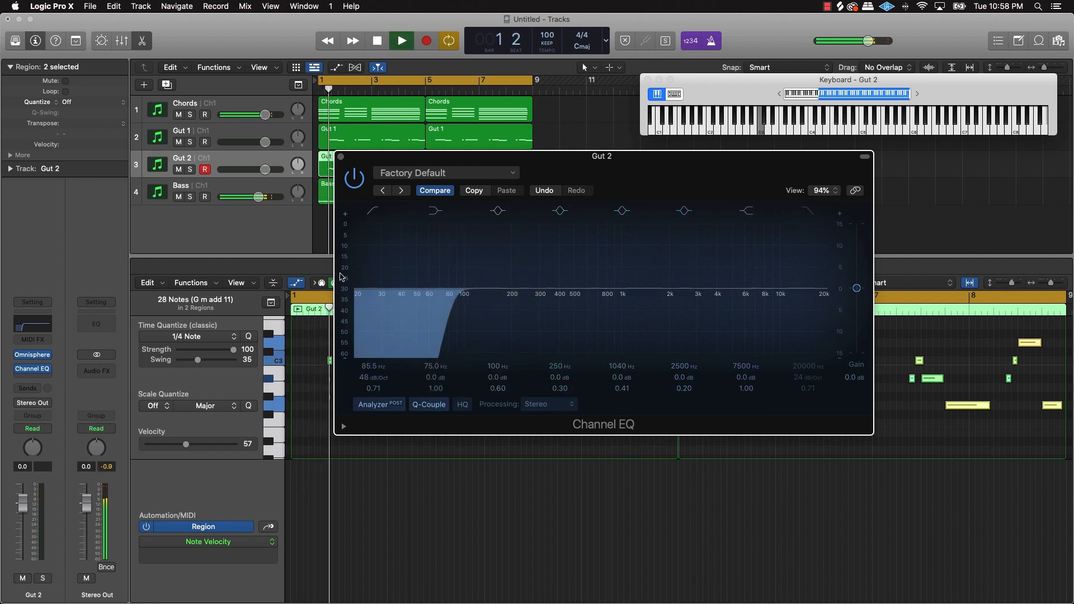
left_click_drag(412, 314, 464, 313)
key("space")
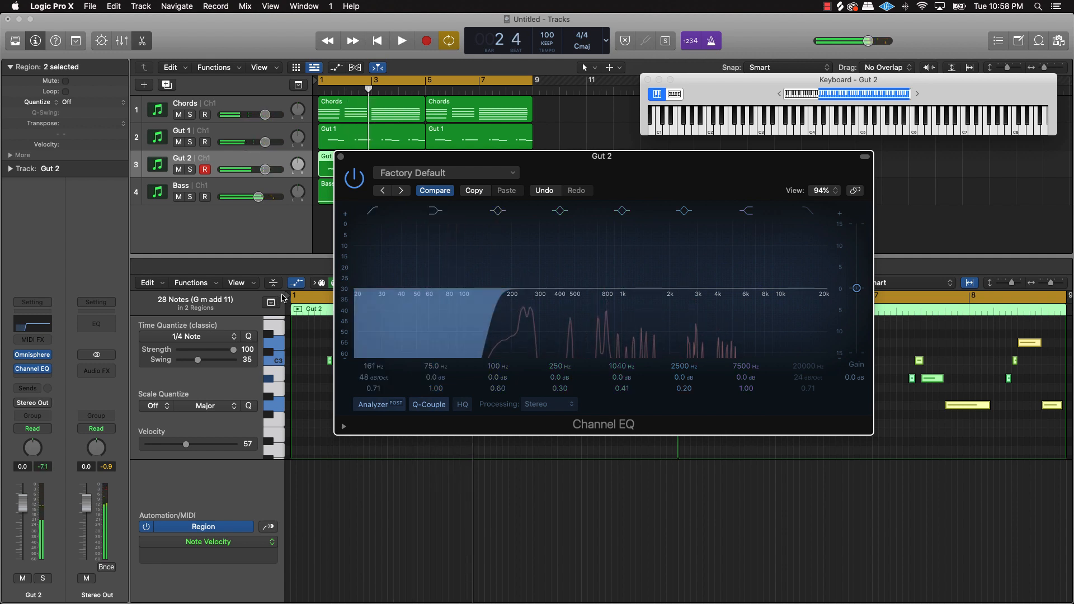
Add a Channel EQ to the Gut 1 track with a low-cut filter at 144 Hz and 48 dB/Oct, auditioning it with the loop.
left_click(219, 145)
left_click(335, 156)
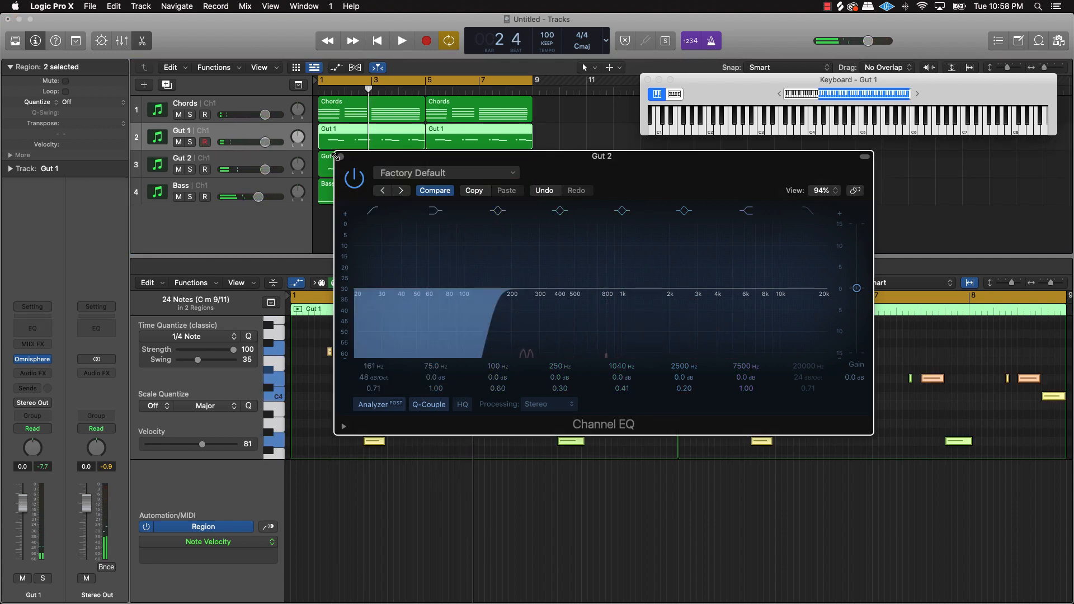
left_click(341, 159)
left_click(32, 328)
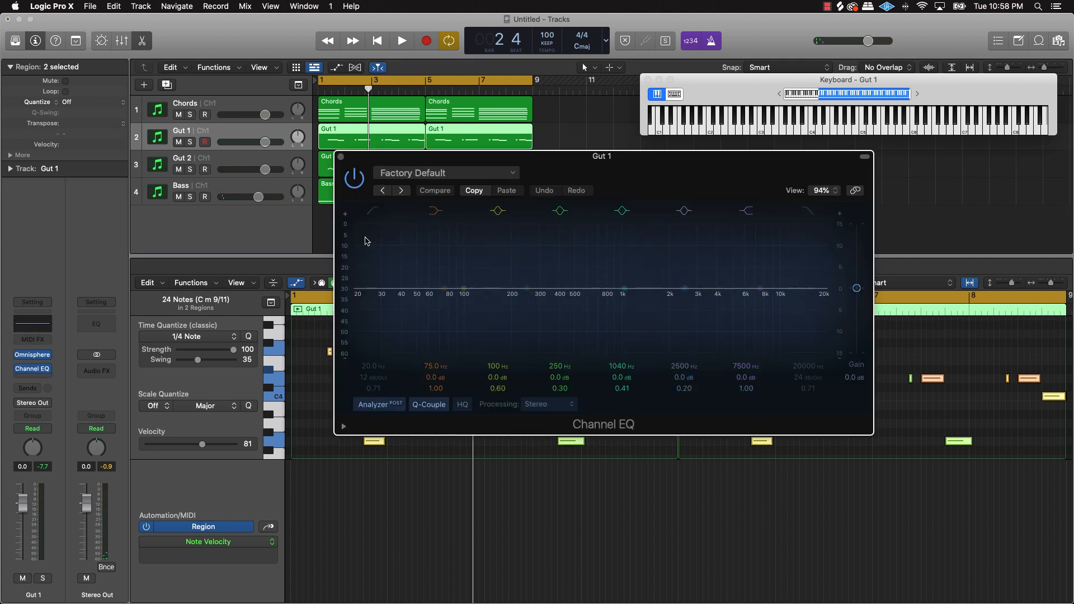
left_click(379, 211)
key("space")
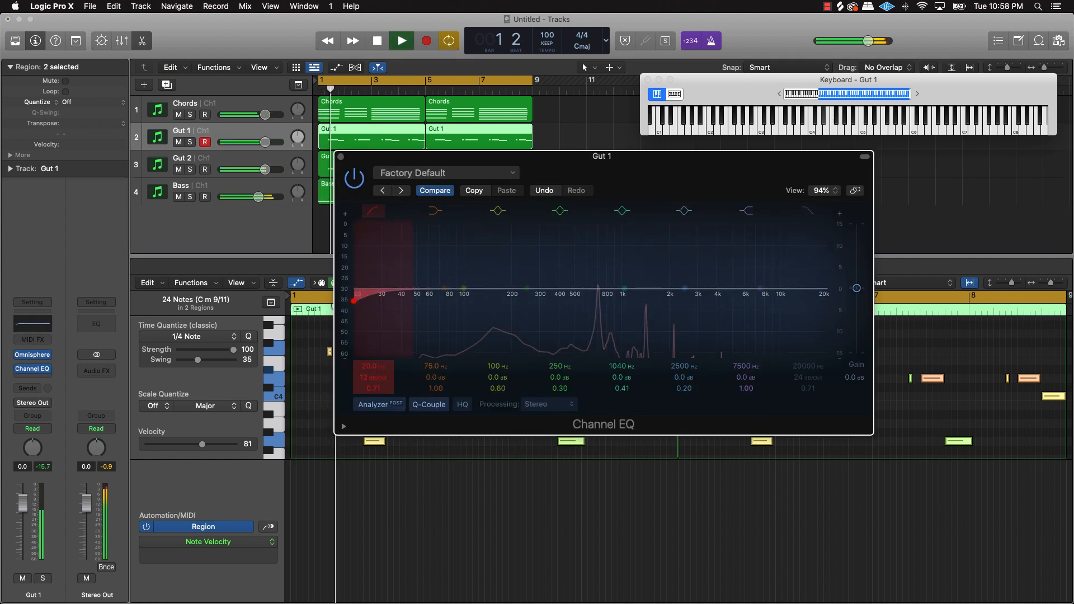
left_click_drag(385, 382, 386, 381)
left_click_drag(353, 301, 490, 301)
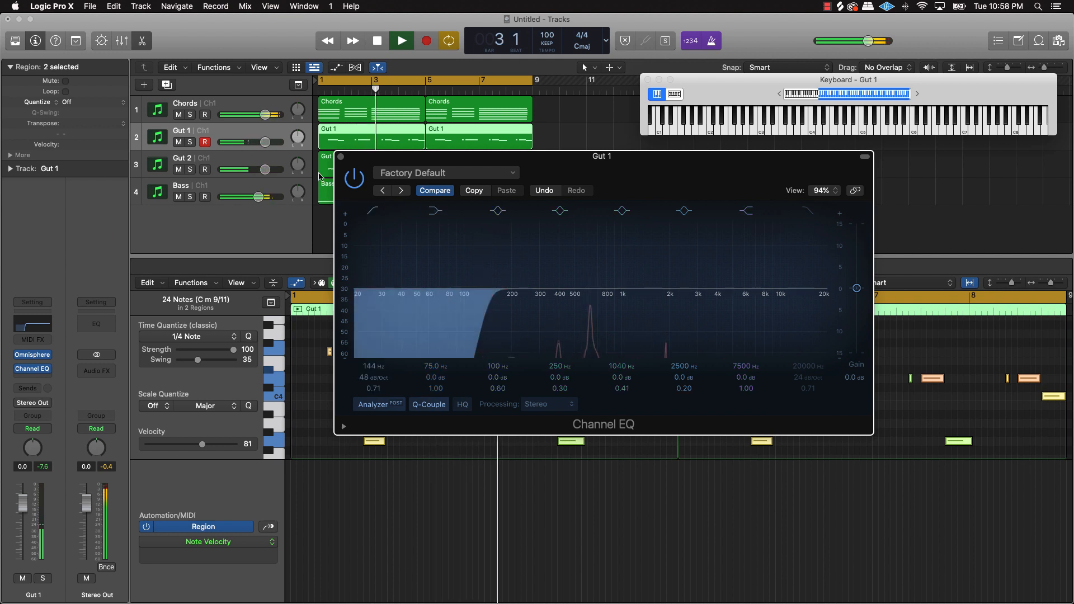
left_click(341, 157)
key("space")
Add a Channel EQ to the Chords track with a 48 dB/Oct low-cut filter.
left_click(232, 104)
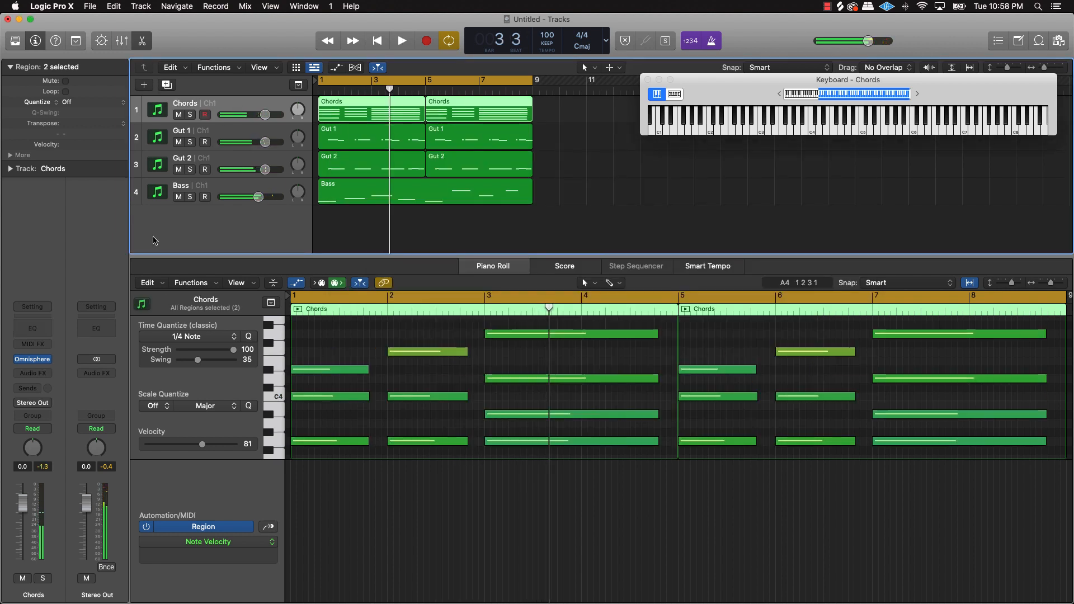
left_click(34, 329)
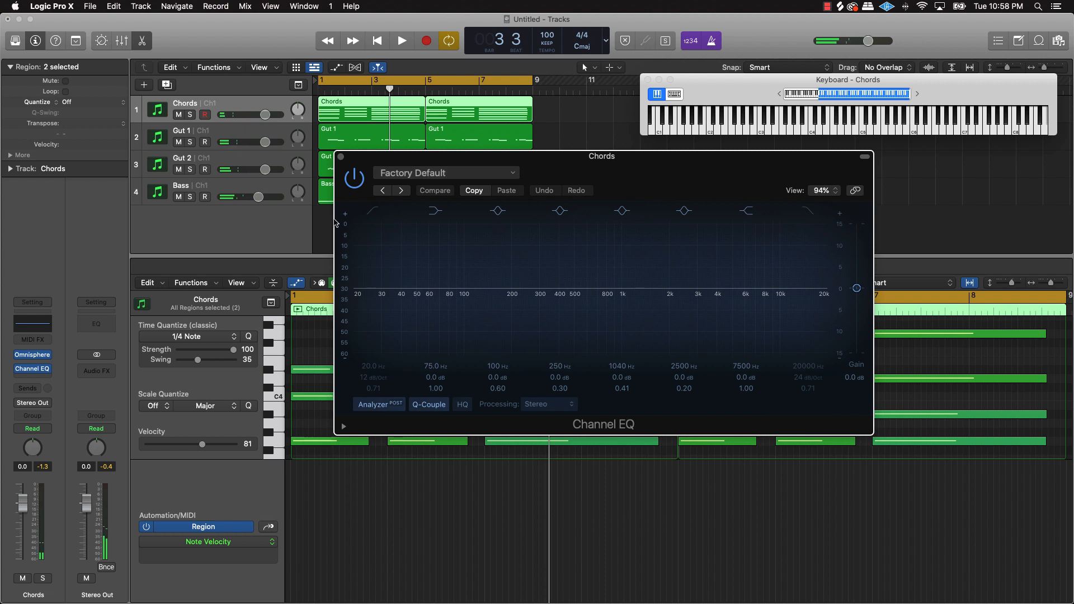
left_click(373, 210)
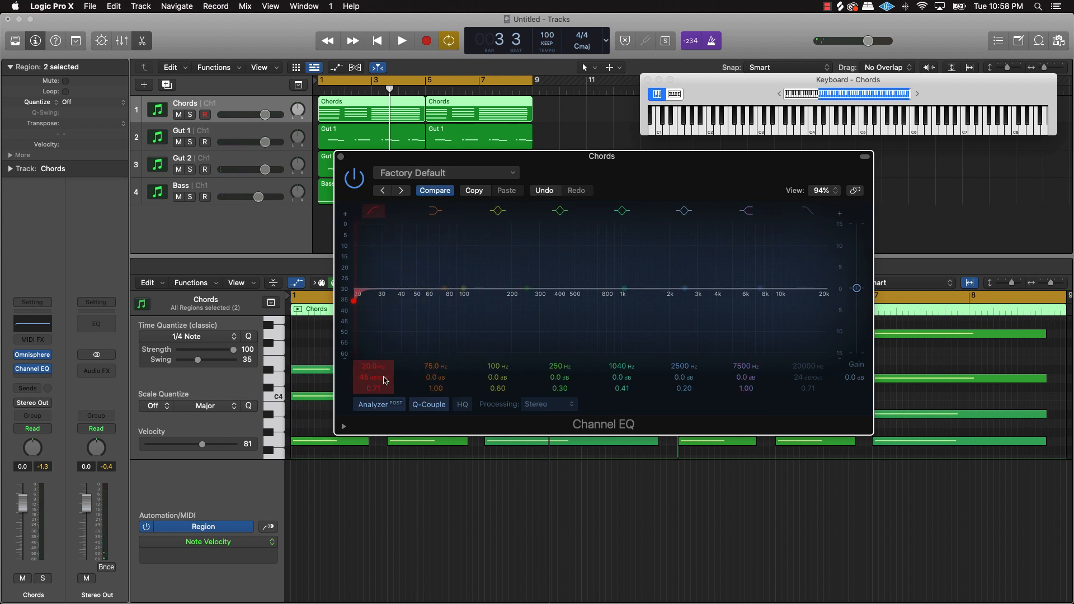
left_click_drag(353, 301, 466, 301)
left_click(340, 157)
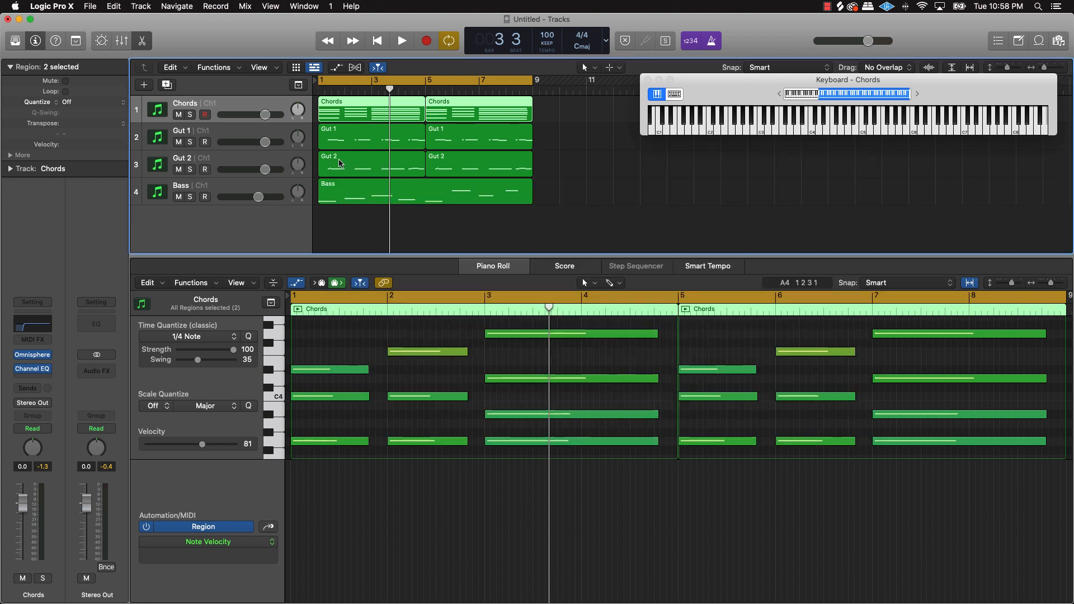
Join the two regions on each of the Chords, Gut 1 and Gut 2 tracks into one, and clear the selection.
key("Down")
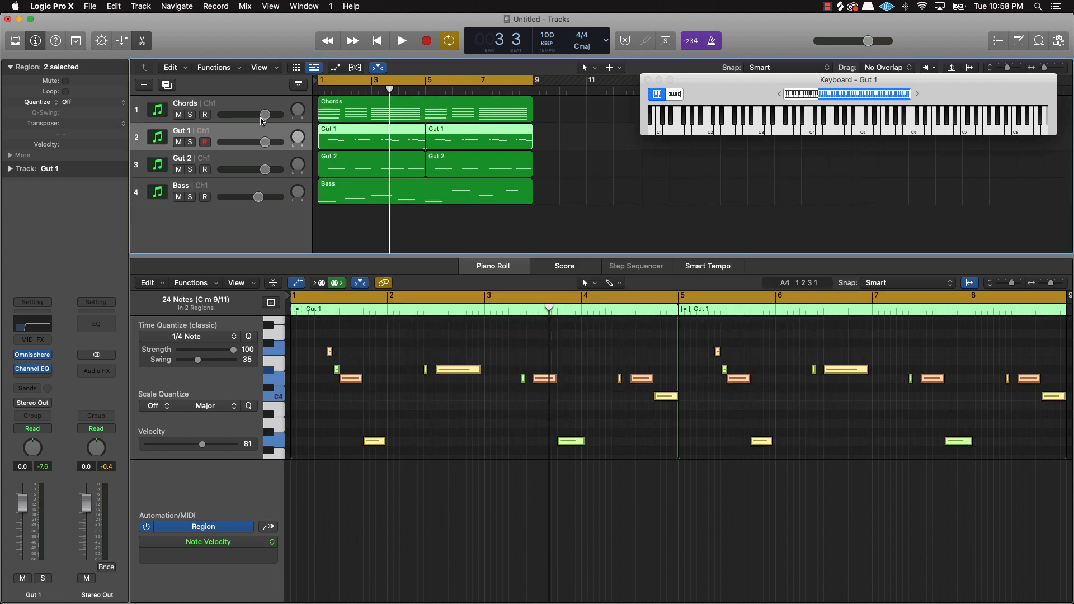
key("Down")
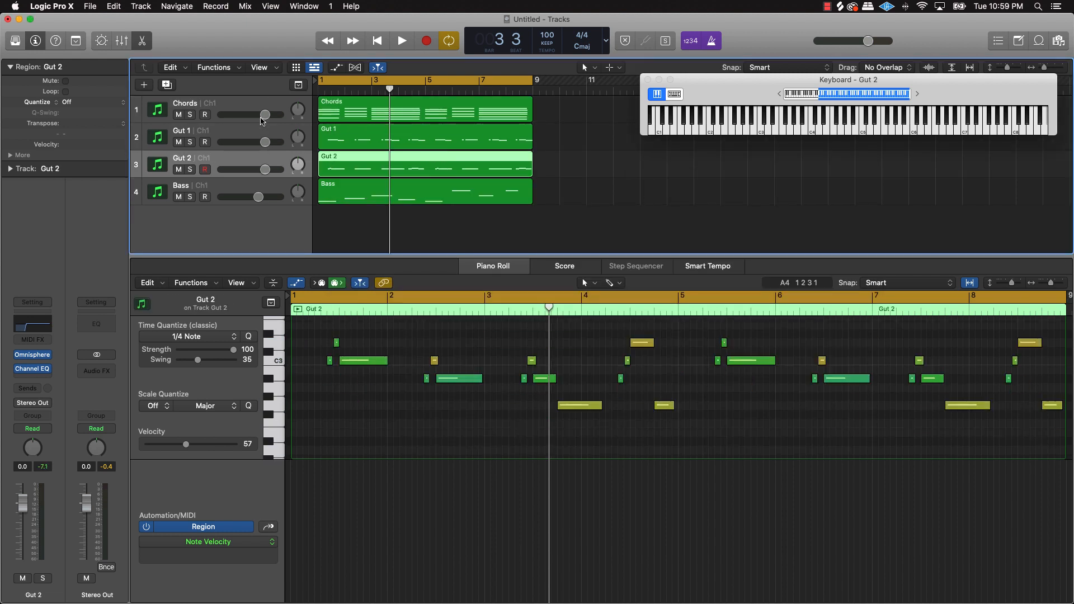
key("super+a")
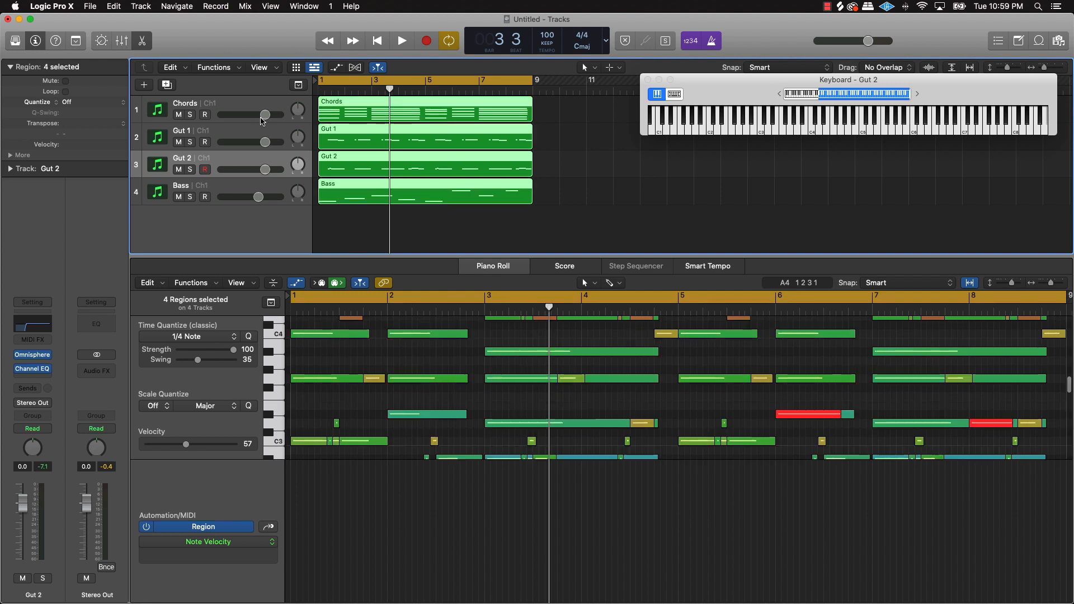
left_click(582, 150)
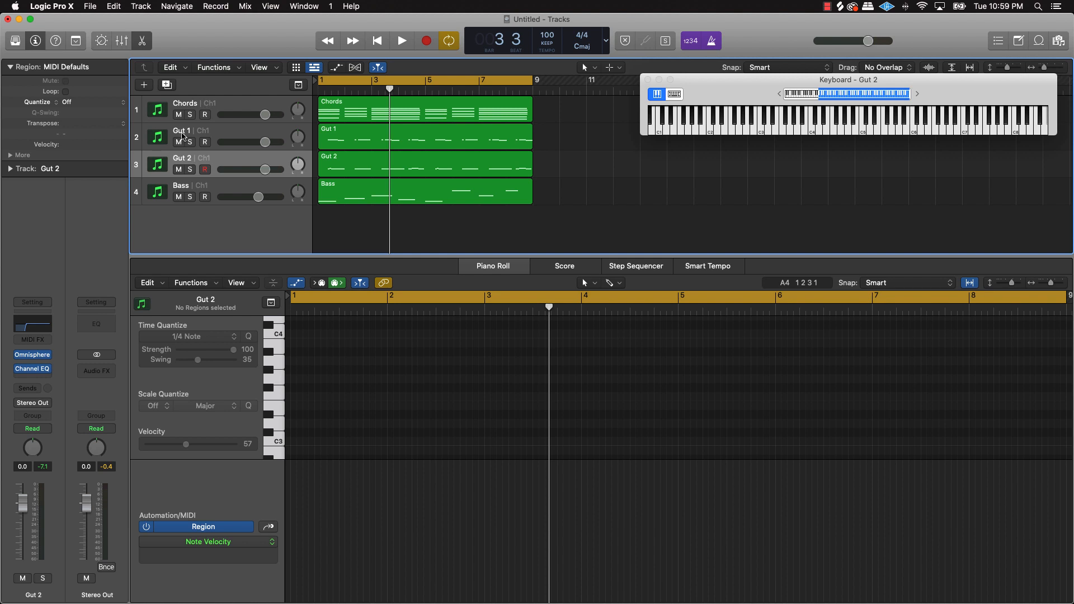
Mute the Gut 1, Gut 2 and Bass tracks and select the Chords track.
left_click_drag(179, 143, 181, 181)
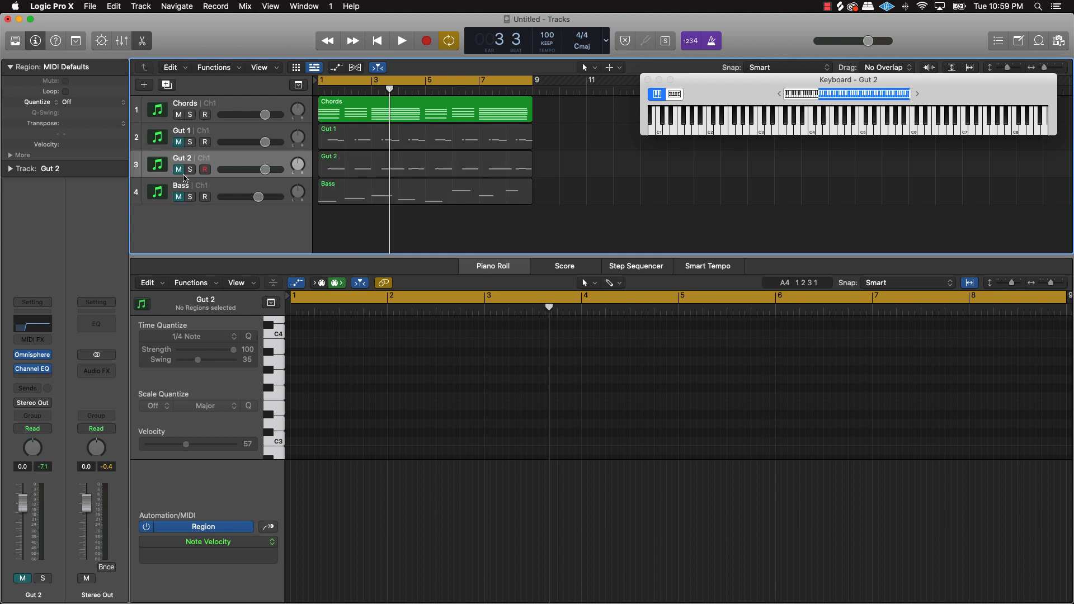
left_click(219, 108)
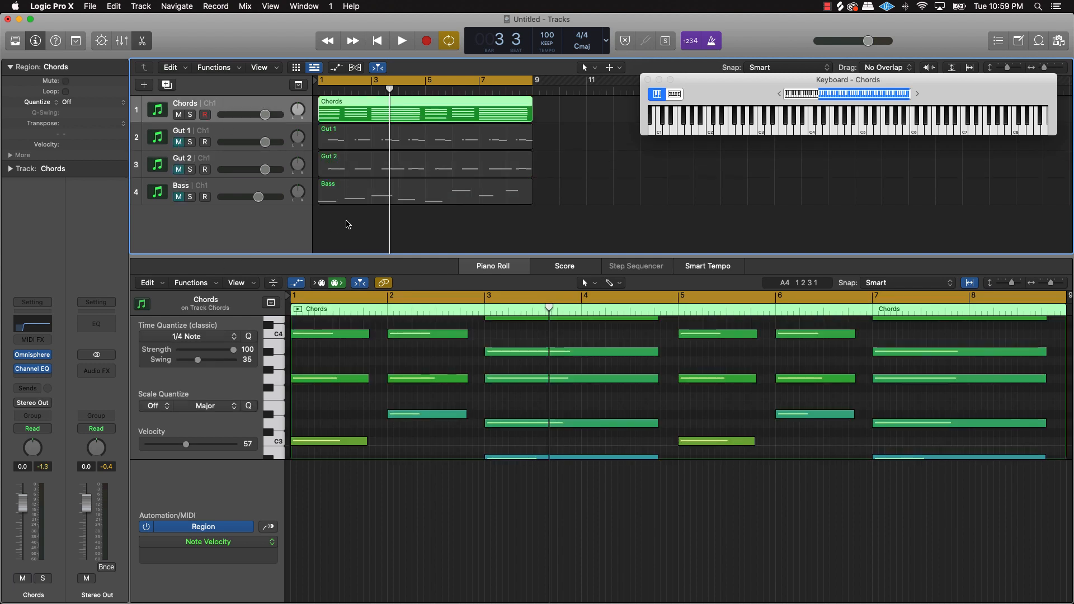
left_click(336, 229)
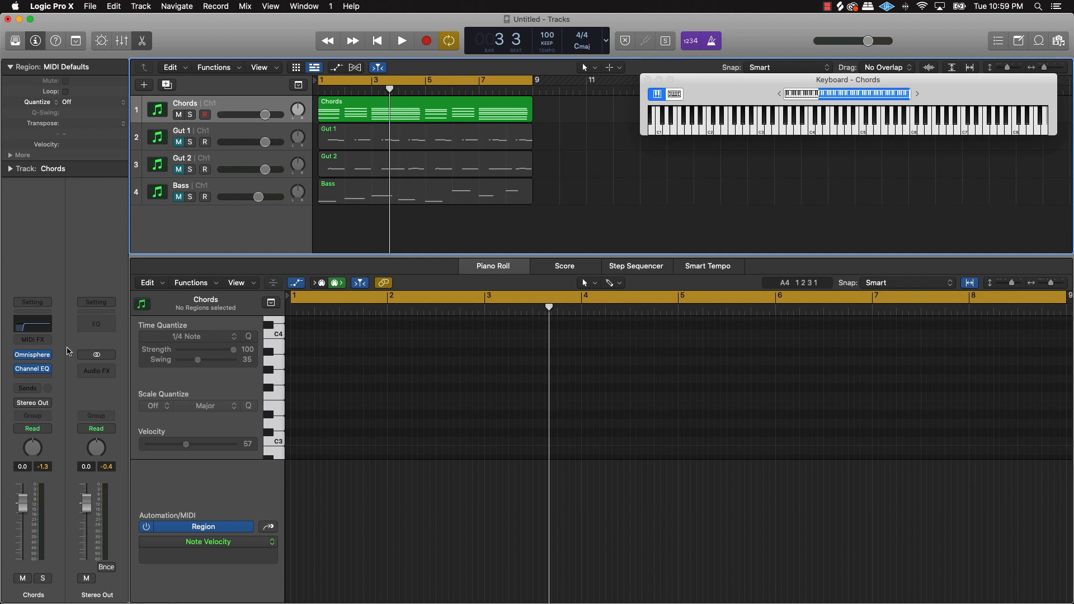
Insert the stereo iZotope Vinyl plug-in after the Channel EQ on the Chords track.
left_click(41, 381)
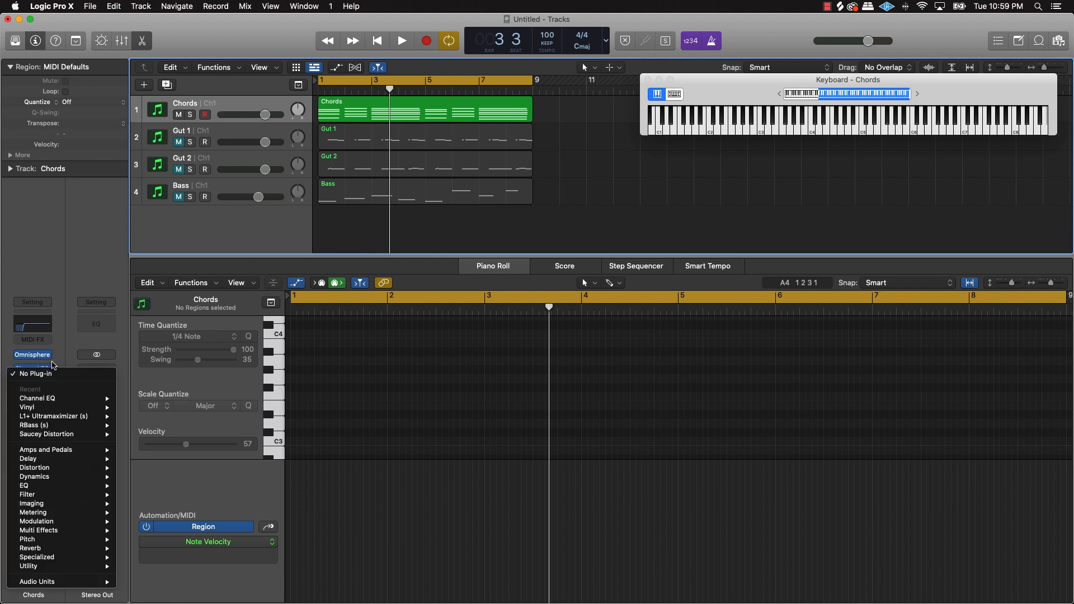
mouse_move(76, 582)
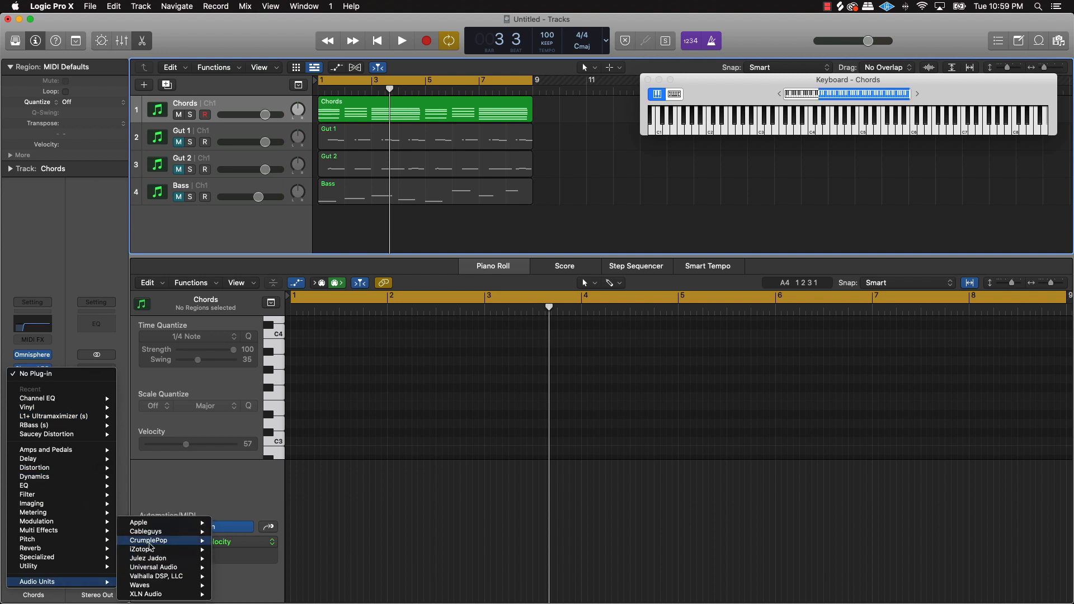
mouse_move(160, 553)
mouse_move(253, 559)
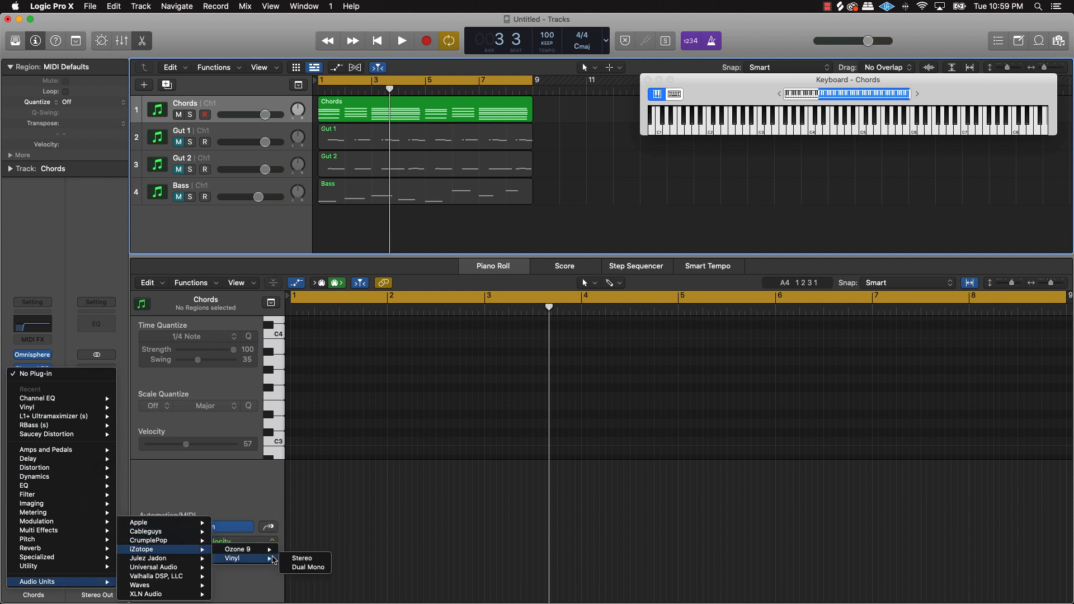
left_click(302, 558)
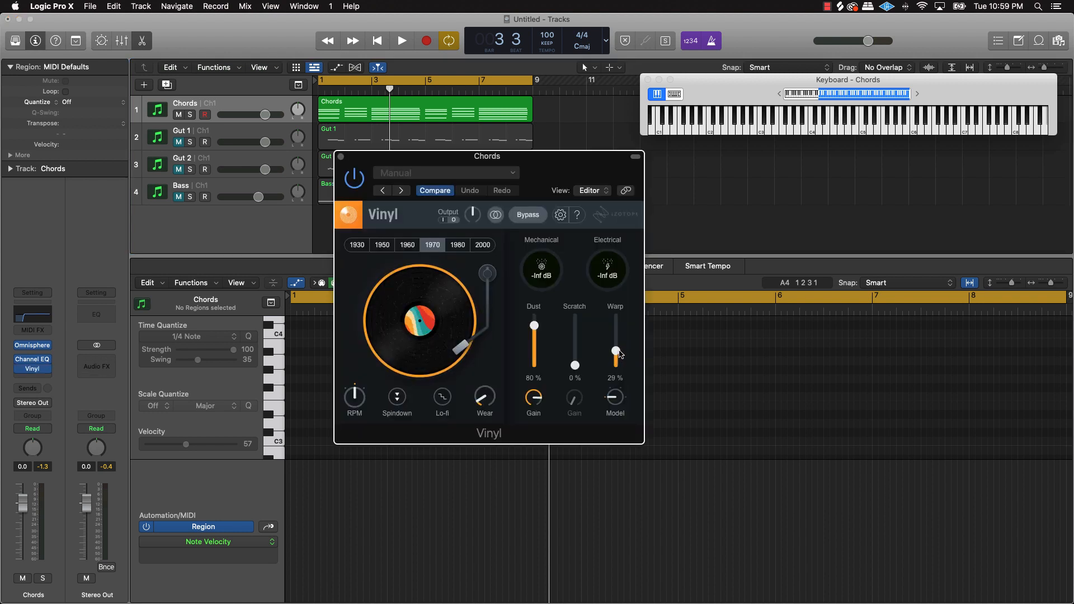
Set Vinyl on the Chords track to 0% Dust, 0% Wear and 29% Warp while playing the loop.
left_click_drag(619, 353, 621, 350)
left_click_drag(535, 325, 535, 370)
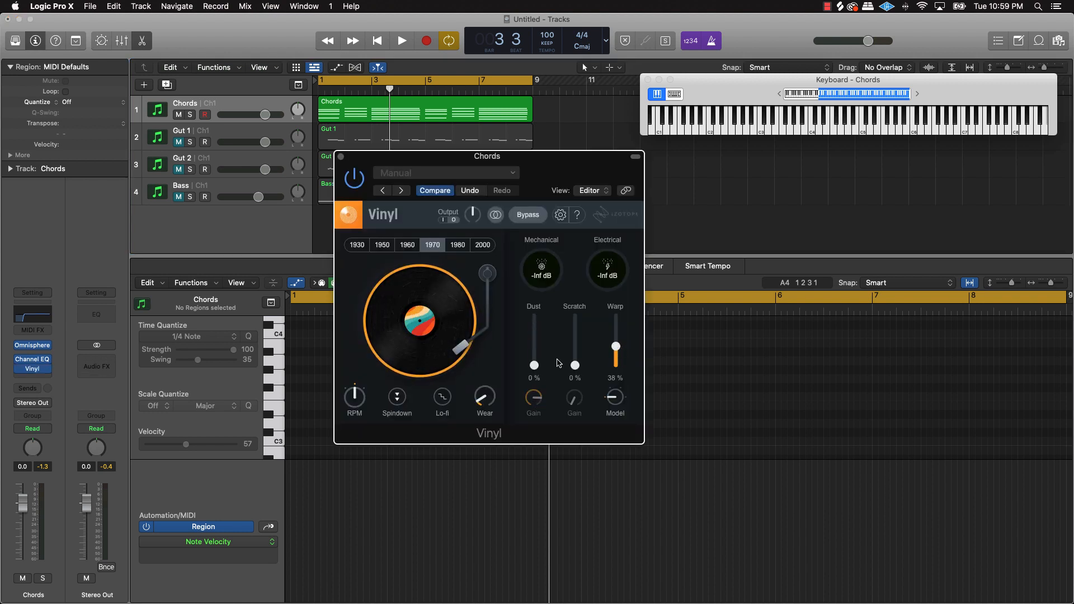
key("space")
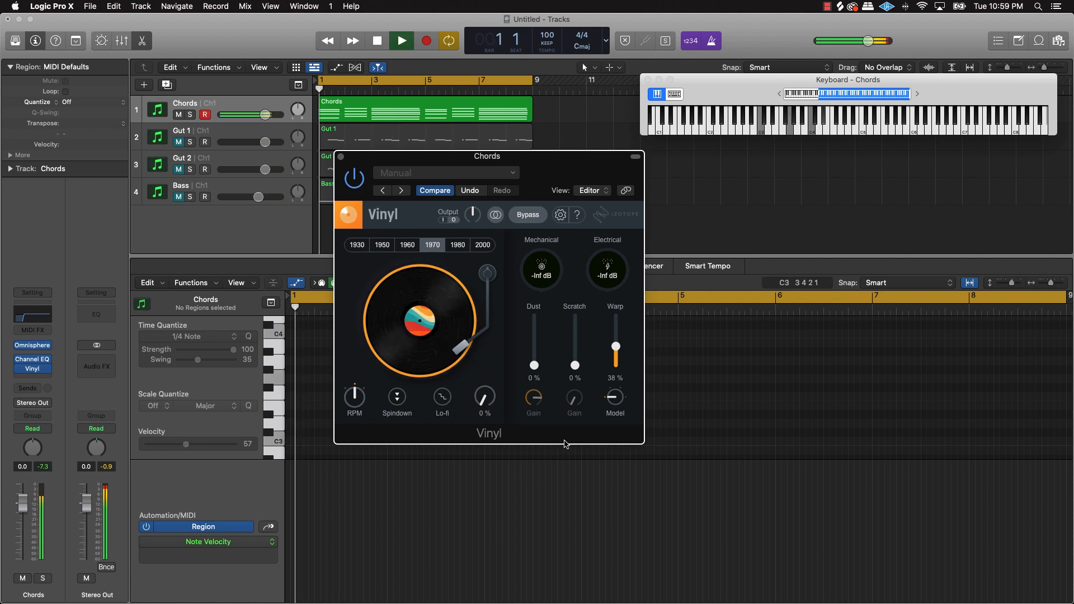
left_click_drag(616, 347, 615, 352)
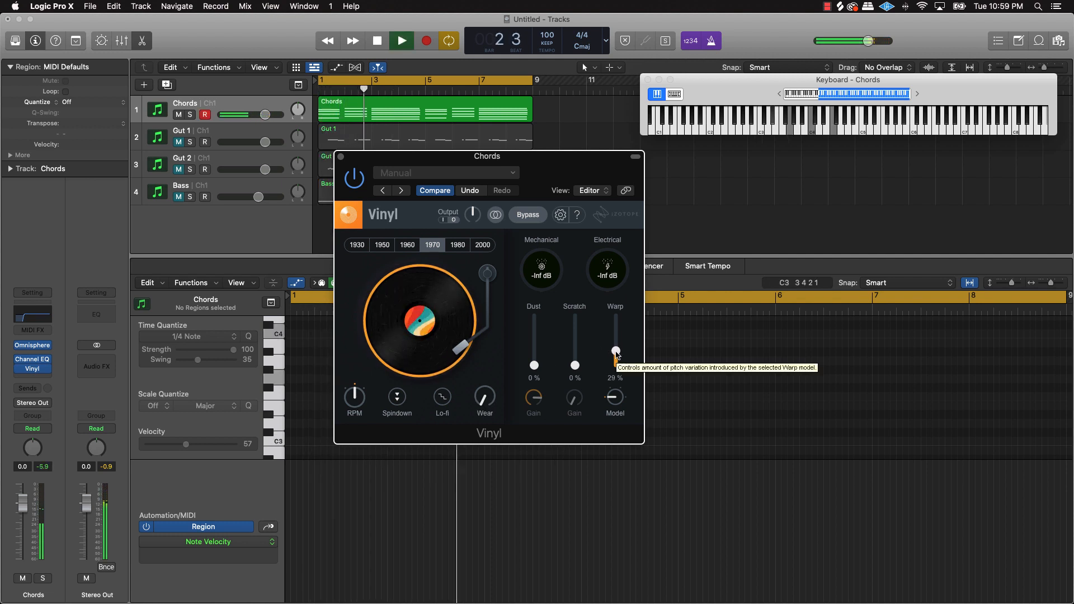
Audition Vinyl's 1960, 1950 and 1980 decades on the Chords track, go back to 1970 and close the plug-in.
left_click(406, 246)
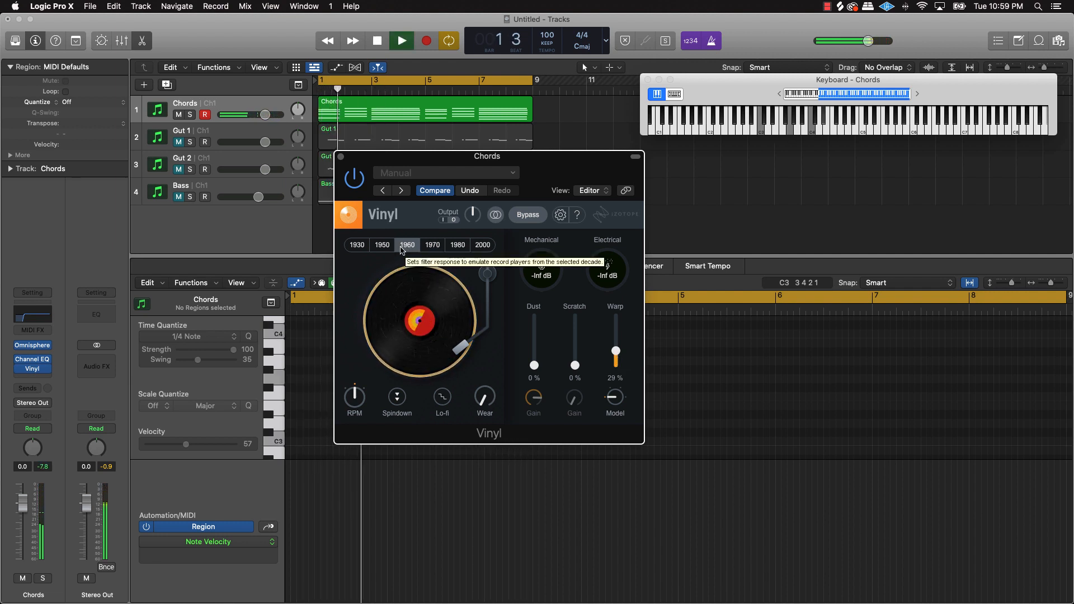
left_click(382, 245)
left_click(458, 246)
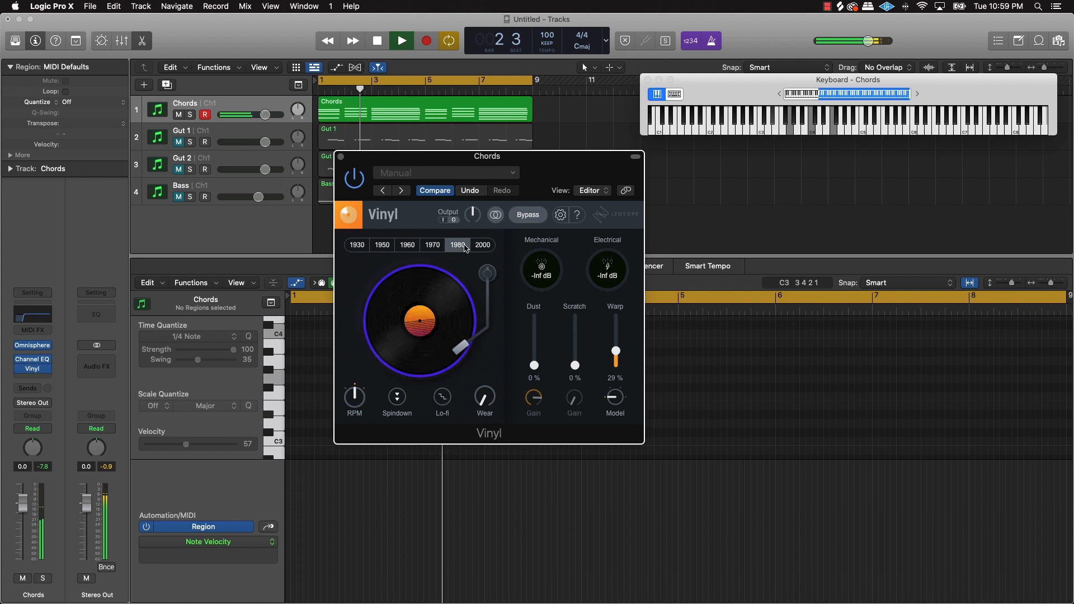
left_click(433, 244)
key("space")
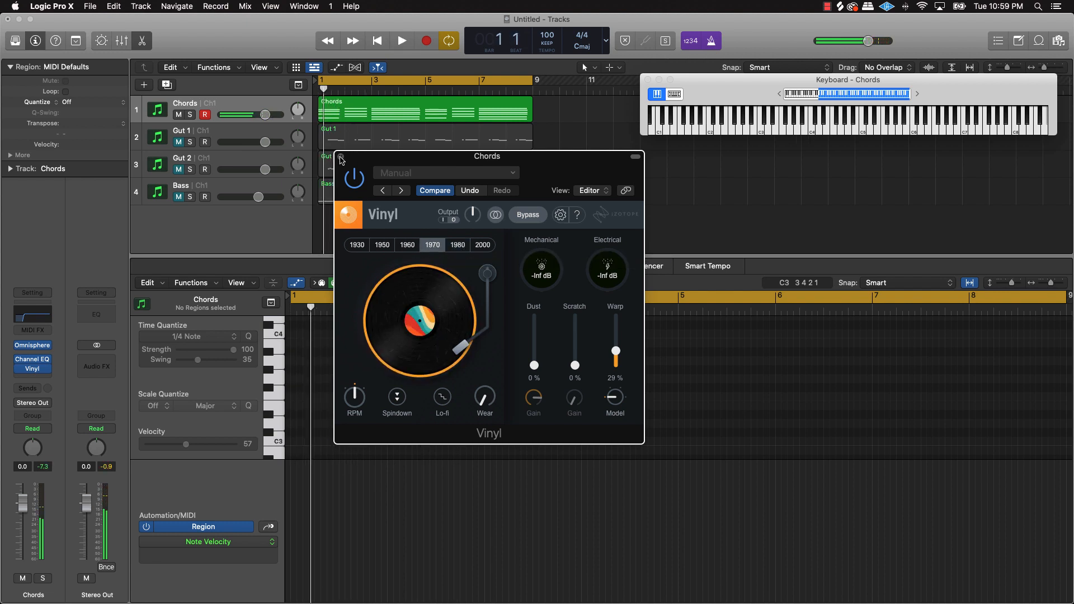
left_click(341, 157)
Mute the Chords track, unmute Gut 1 and insert the stereo Vinyl plug-in on Gut 1.
left_click(179, 137)
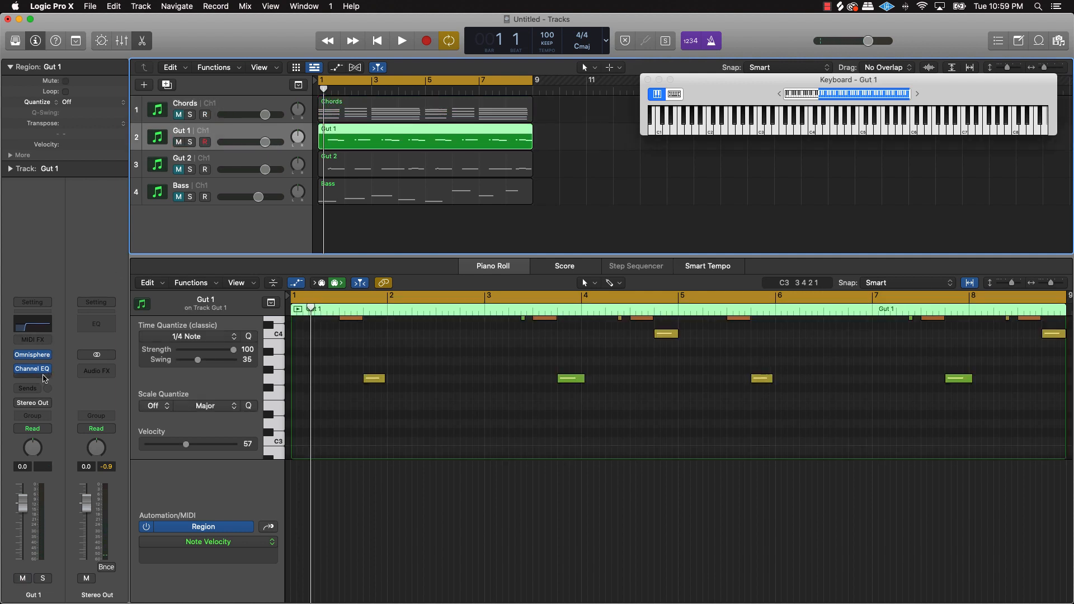
left_click(44, 378)
mouse_move(35, 398)
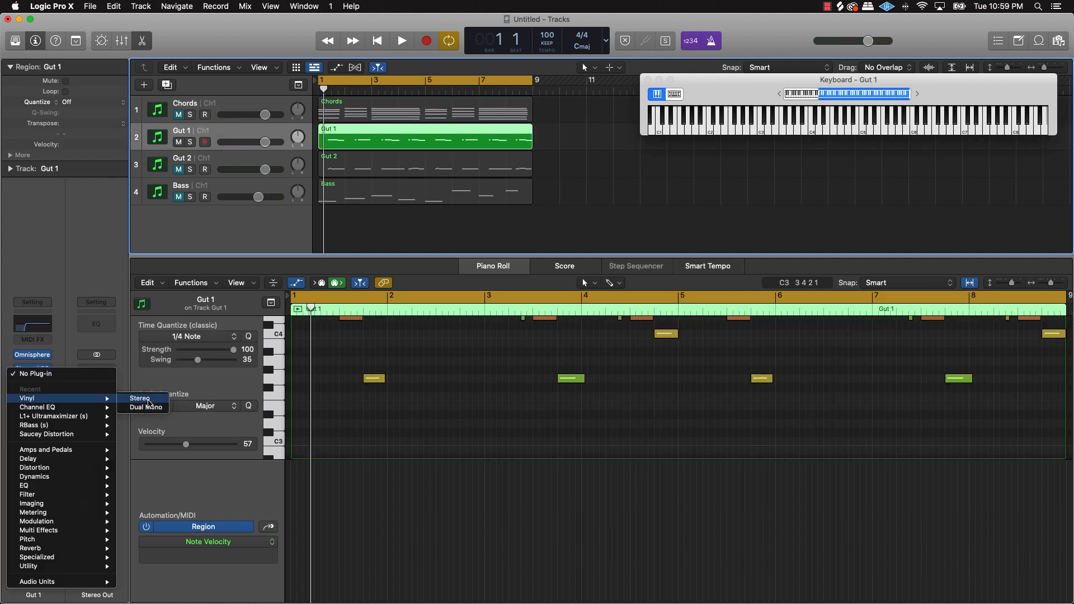
left_click(149, 399)
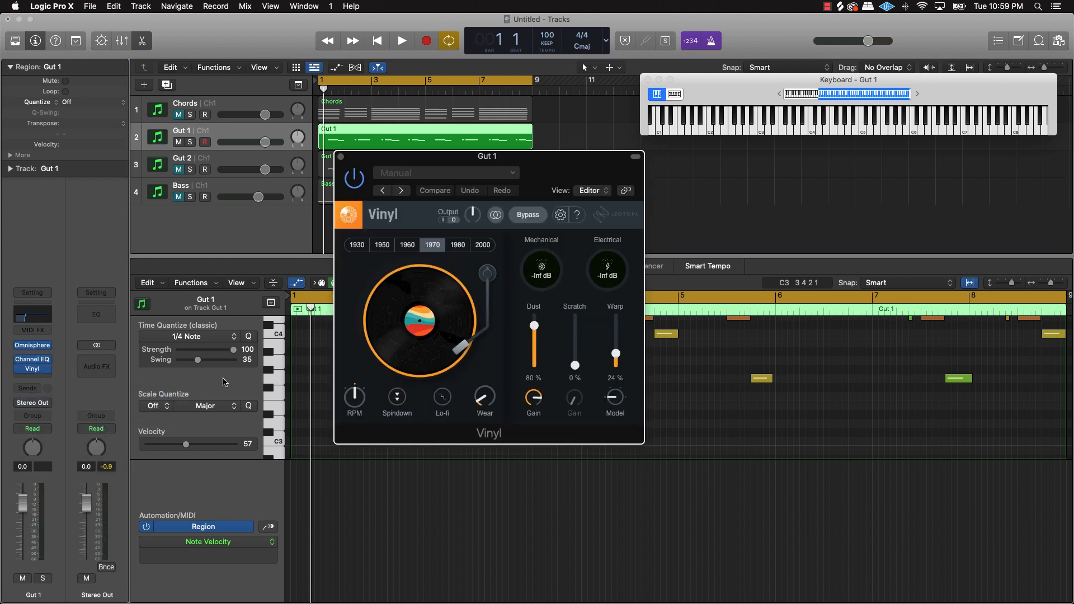
Set Vinyl on the Gut 1 track to 0% Dust, 0% Wear and 30% Warp, checking it with playback.
left_click_drag(535, 326, 534, 365)
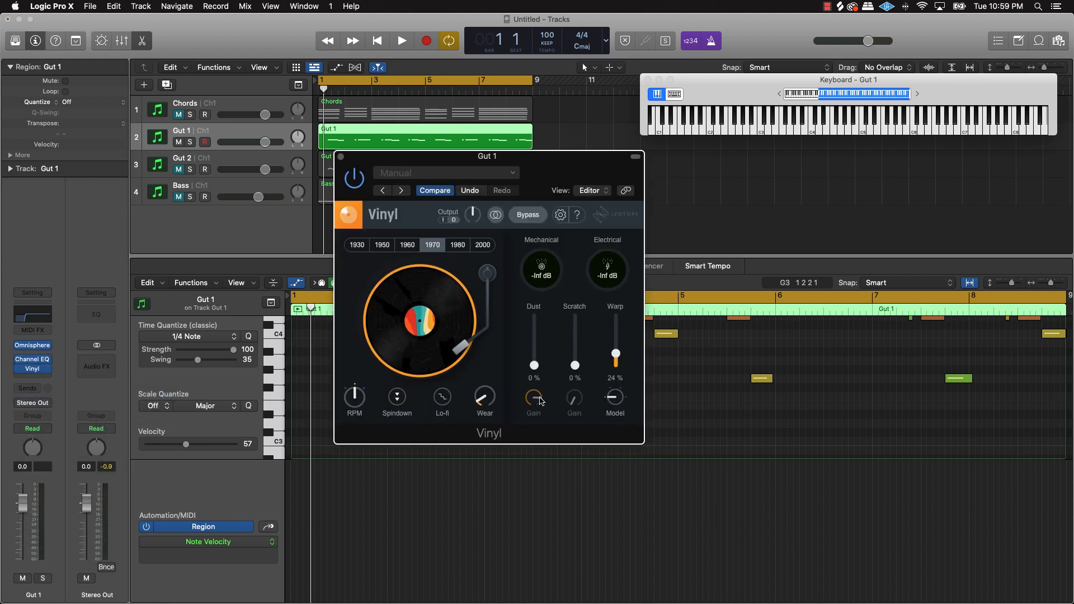
left_click_drag(484, 394, 505, 447)
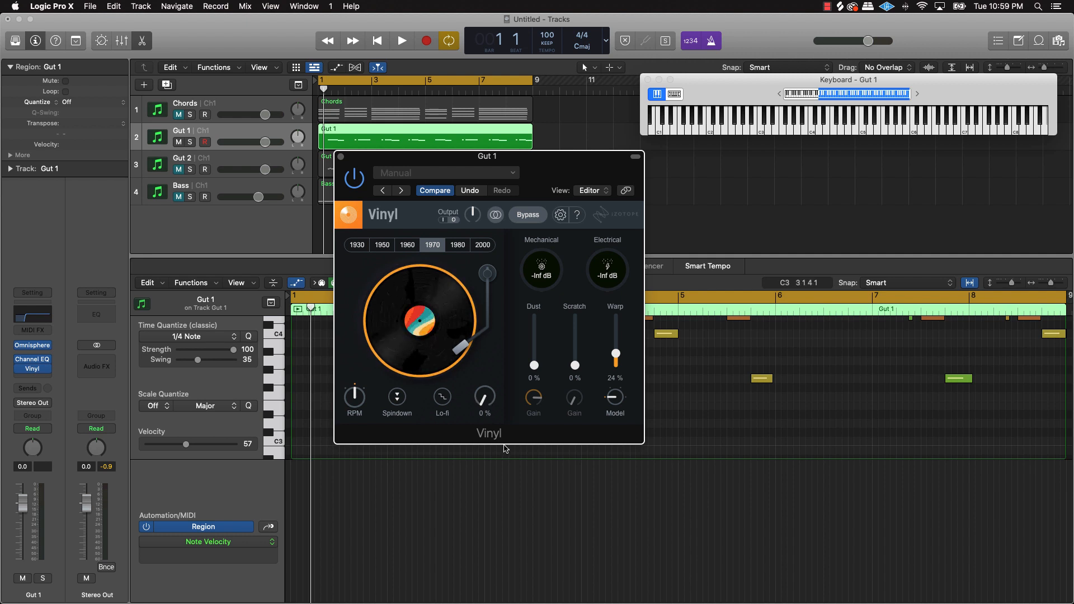
left_click(614, 347)
key("space")
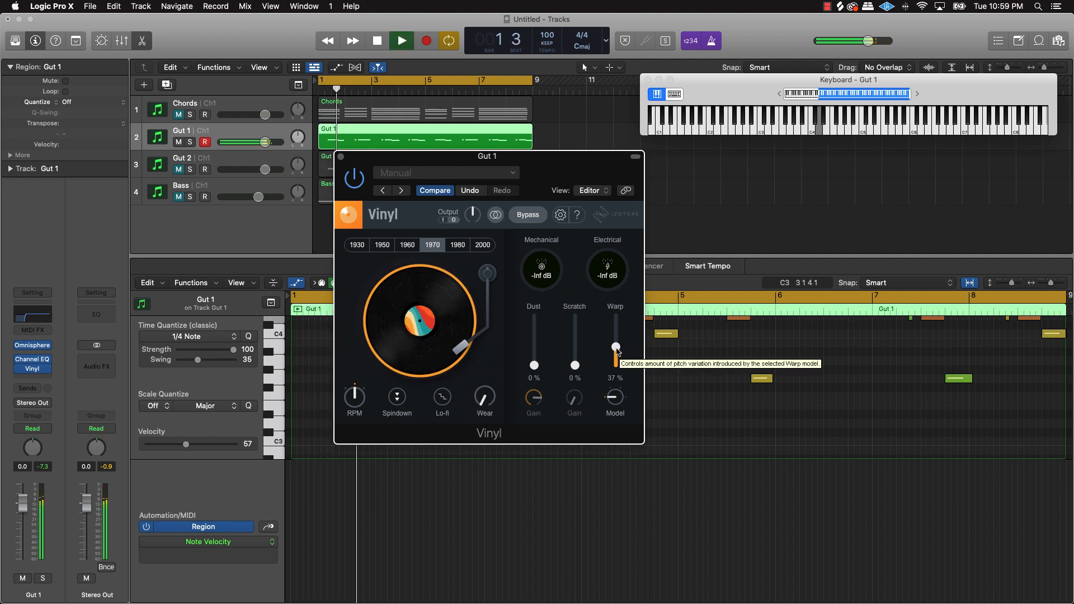
left_click_drag(616, 348, 615, 350)
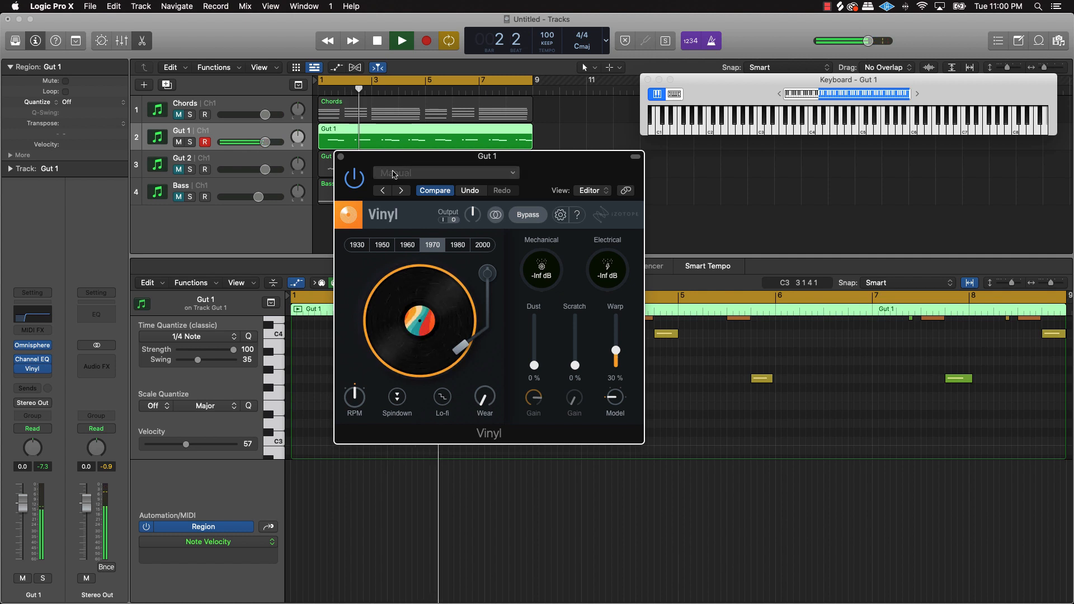
key("space")
left_click(341, 157)
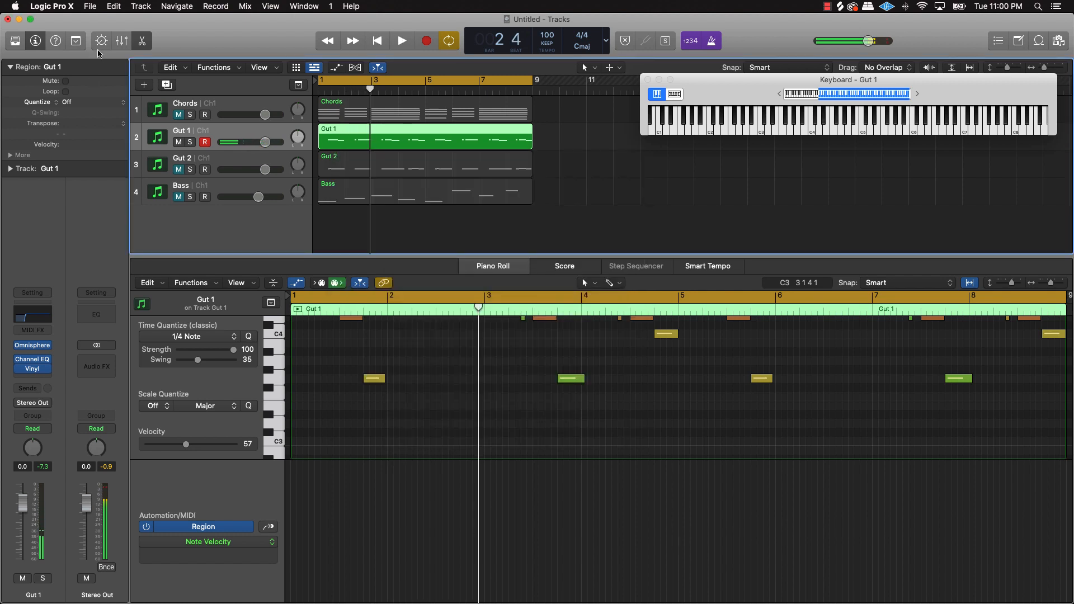
Show the mixer and copy the Vinyl plug-in from the Gut 1 channel to the Gut 2 channel.
left_click(122, 40)
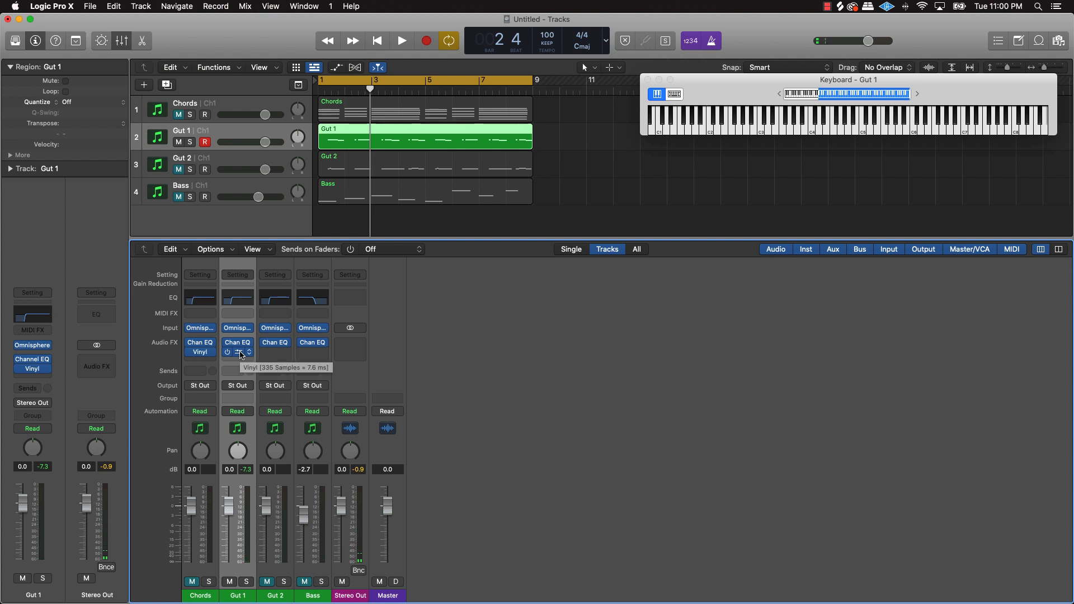
left_click_drag(241, 354, 287, 359)
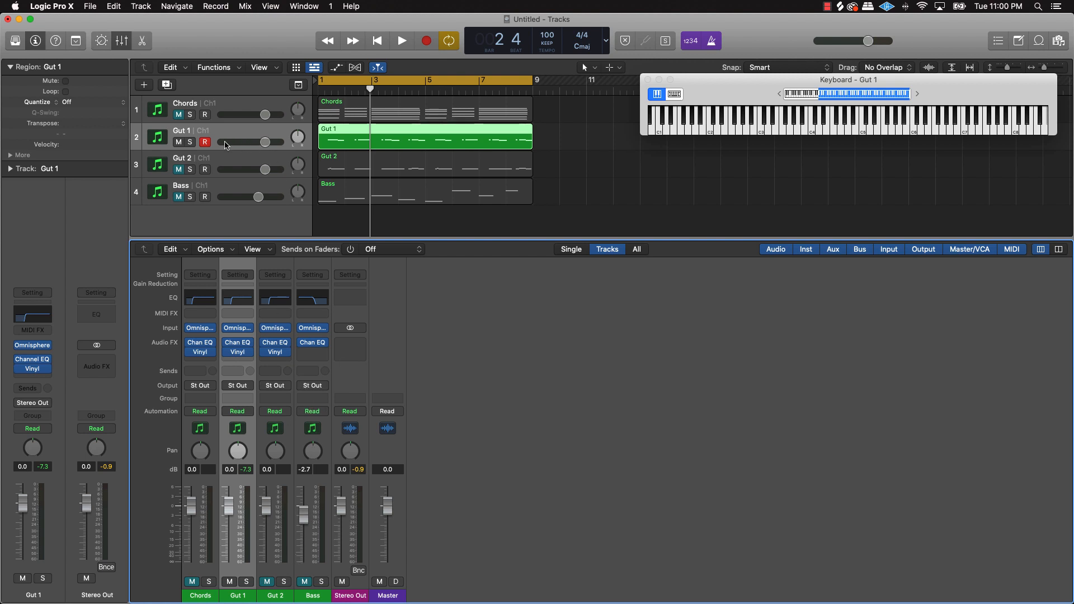
Unmute all four tracks and set Gut 1 to -4.0 dB with pan -22, Gut 2 to -4.9 dB with pan +26, and Bass to -2.3 dB.
left_click_drag(179, 114, 179, 198)
left_click(572, 149)
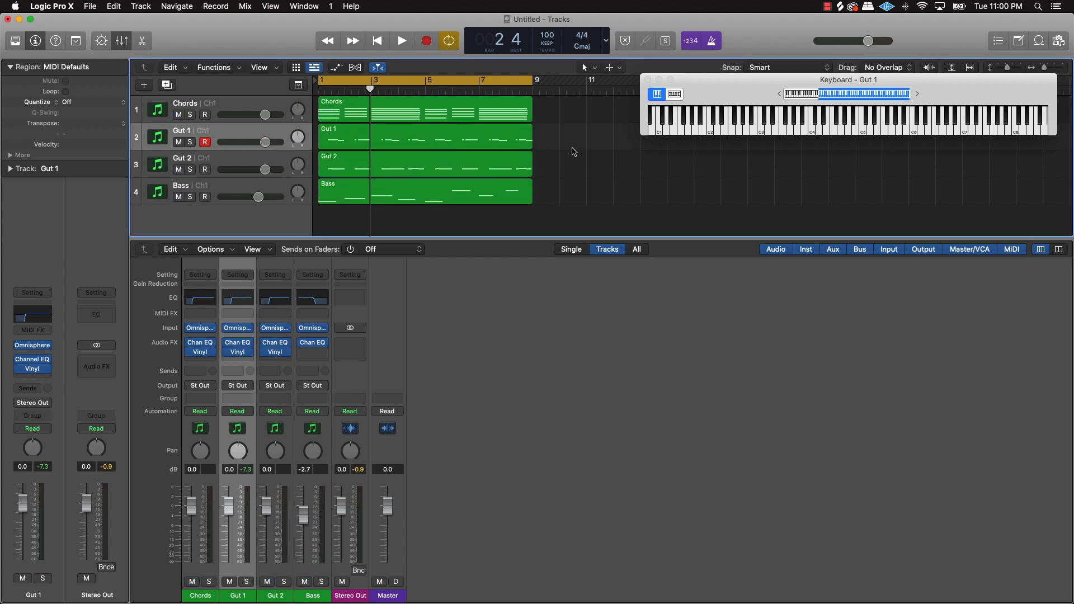
mouse_move(260, 191)
left_mouse_down()
mouse_move(299, 169)
mouse_move(298, 142)
mouse_move(266, 144)
mouse_move(255, 169)
mouse_move(255, 142)
mouse_move(259, 197)
left_mouse_up()
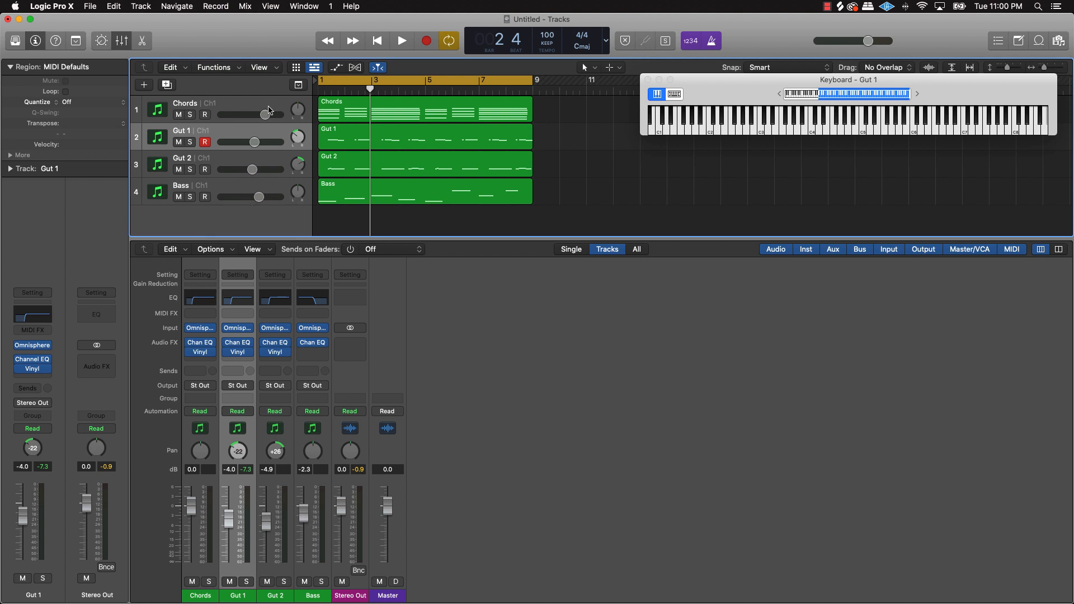
During playback, set the pan to -4 on Chords, -11 on Gut 1 and +11 on Gut 2.
key("space")
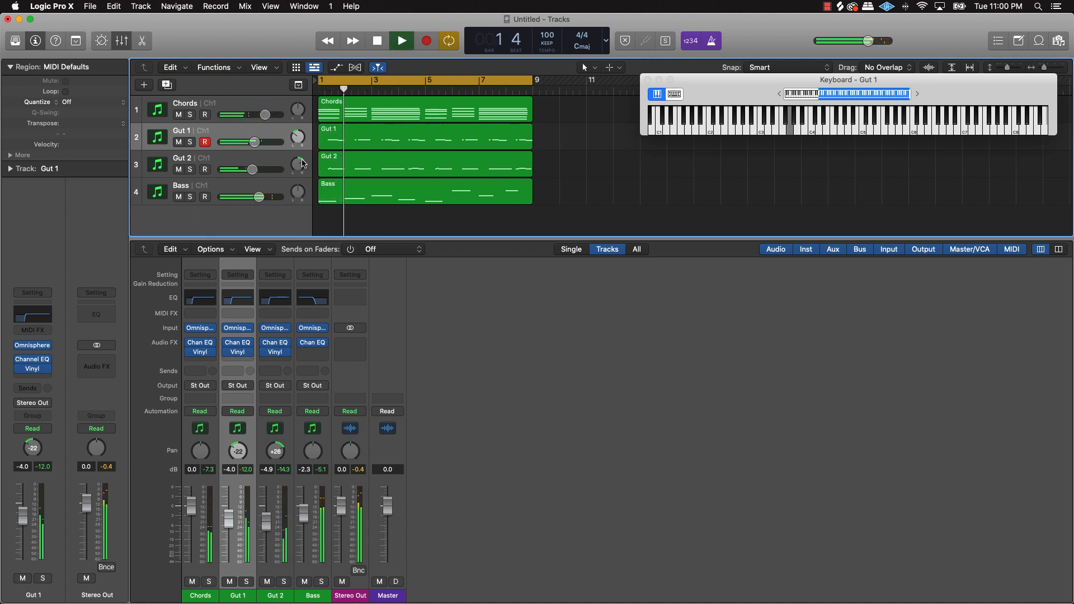
mouse_move(298, 164)
left_mouse_down()
mouse_move(301, 111)
mouse_move(298, 157)
left_mouse_up()
left_click_drag(298, 101, 298, 104)
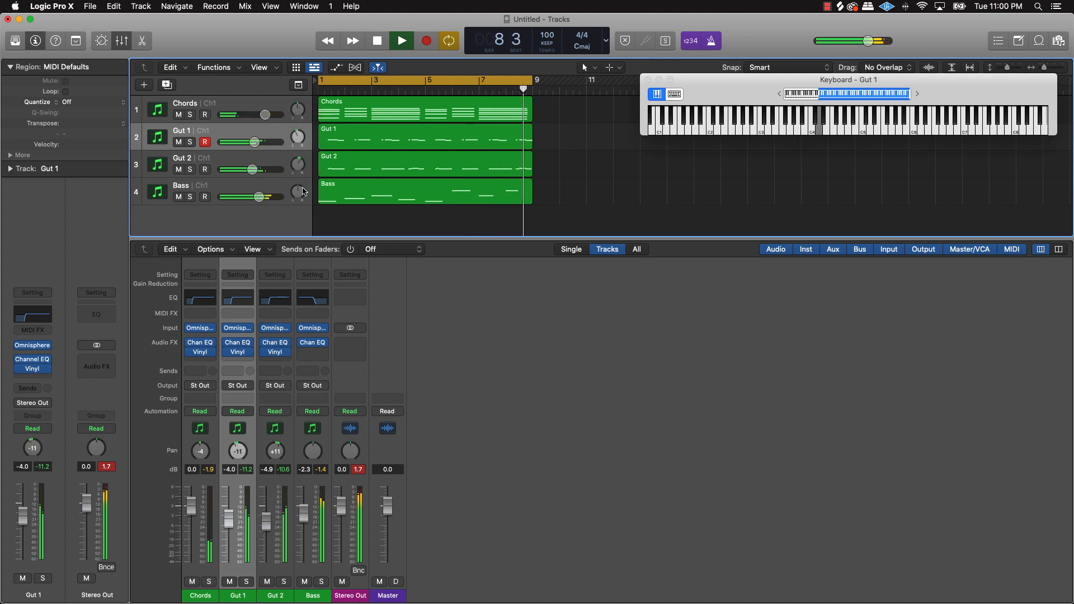
key("space")
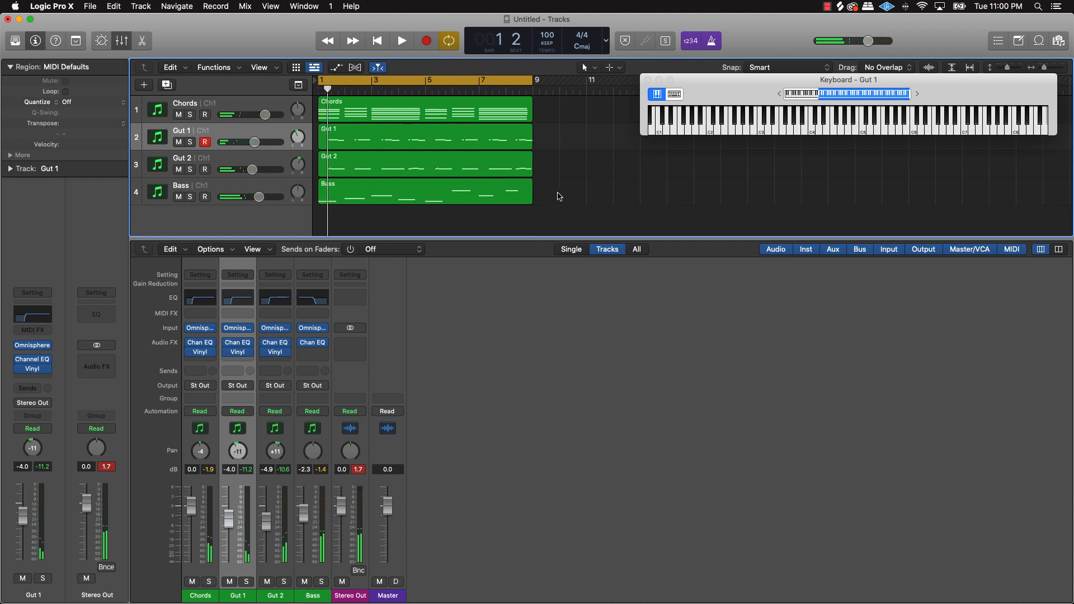
Hide the mixer and bounce all four regions in place to a new track named Smooth Guitar Melody, with the source muted.
left_click(121, 40)
left_click_drag(555, 109, 486, 190)
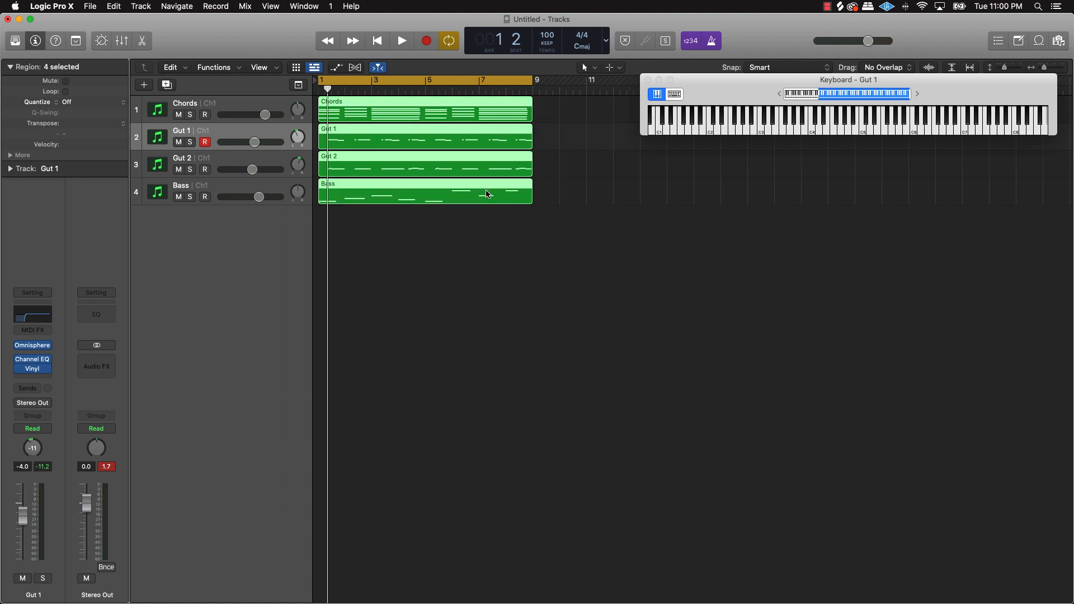
right_click(485, 191)
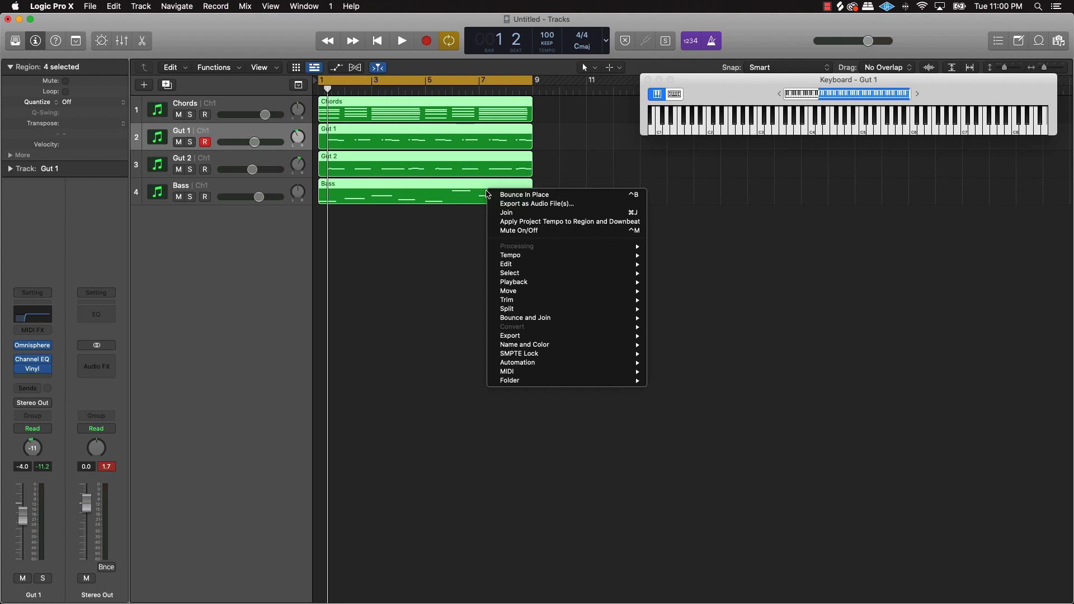
left_click(559, 196)
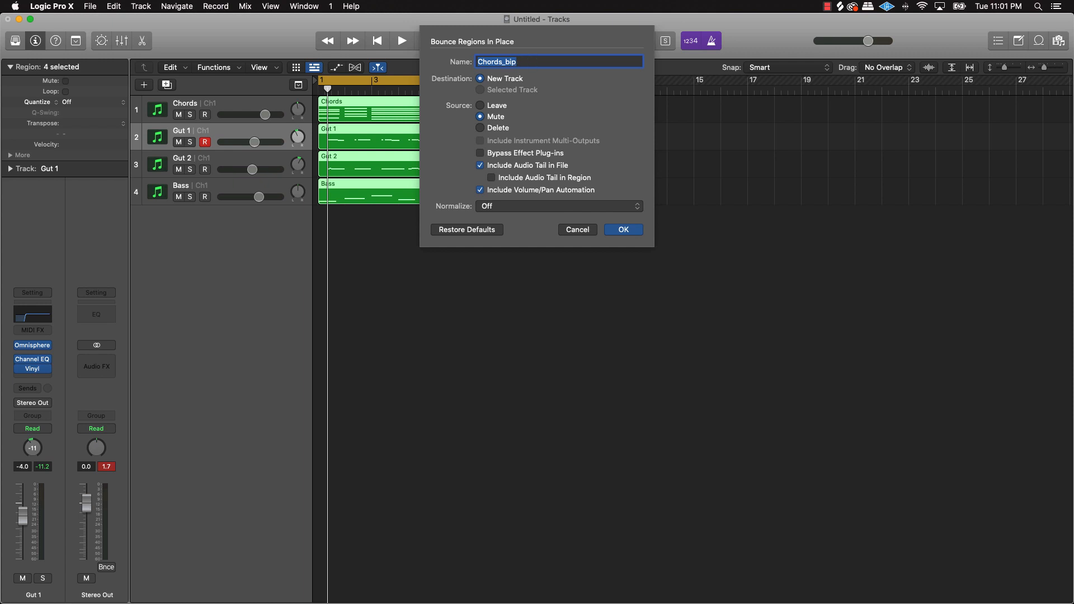
type("Smooth Guitar Melody")
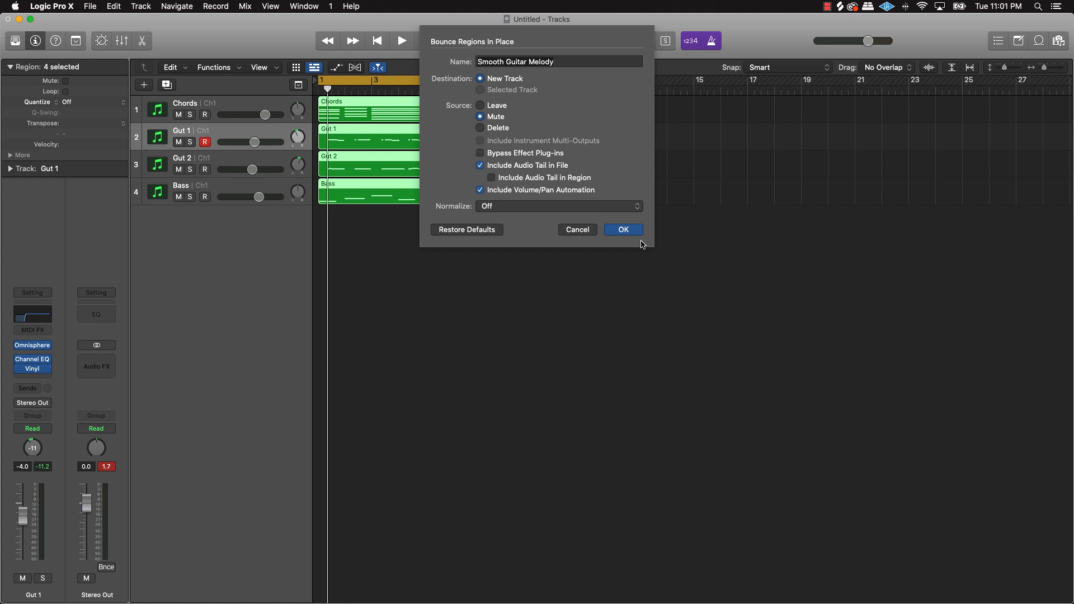
left_click(622, 230)
Move the Smooth Guitar Melody track below Bass and mute the Chords, Gut 1, Gut 2 and Bass tracks.
key("cmd+k")
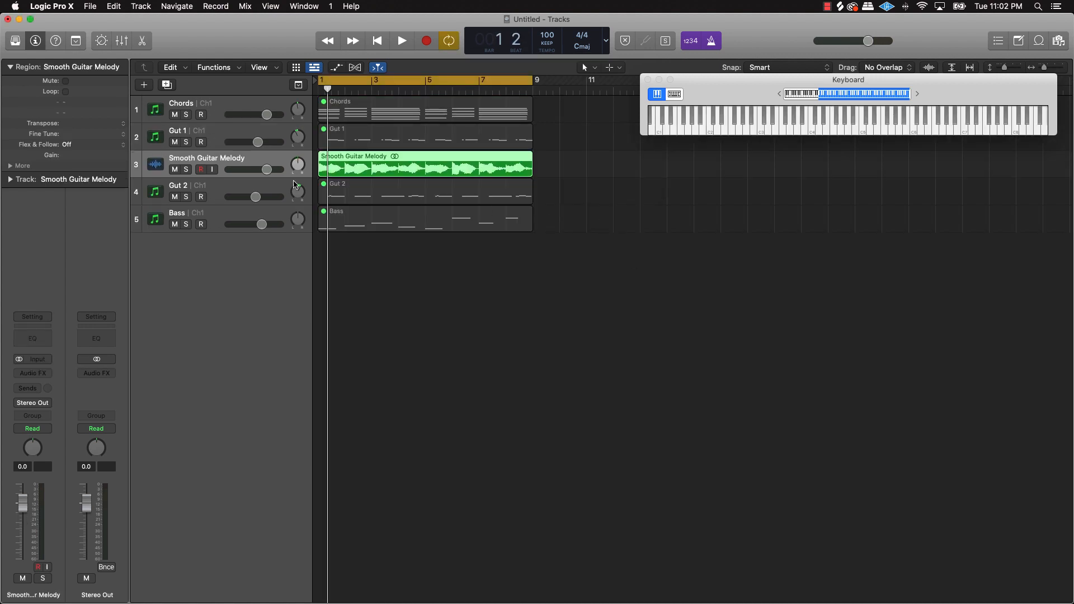
left_click_drag(218, 163, 218, 247)
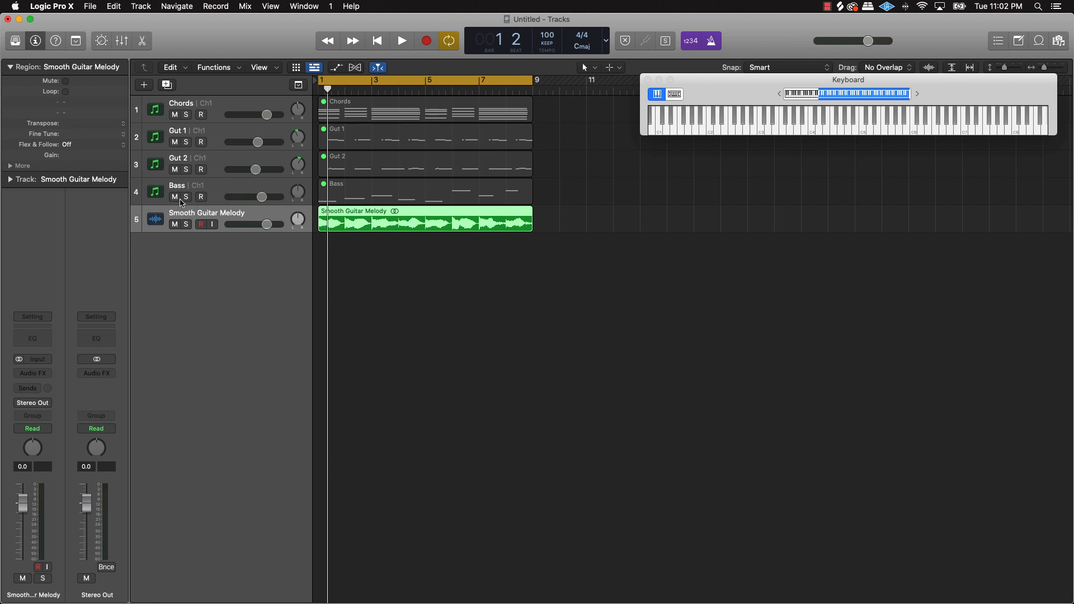
left_click_drag(180, 200, 171, 114)
left_click(495, 276)
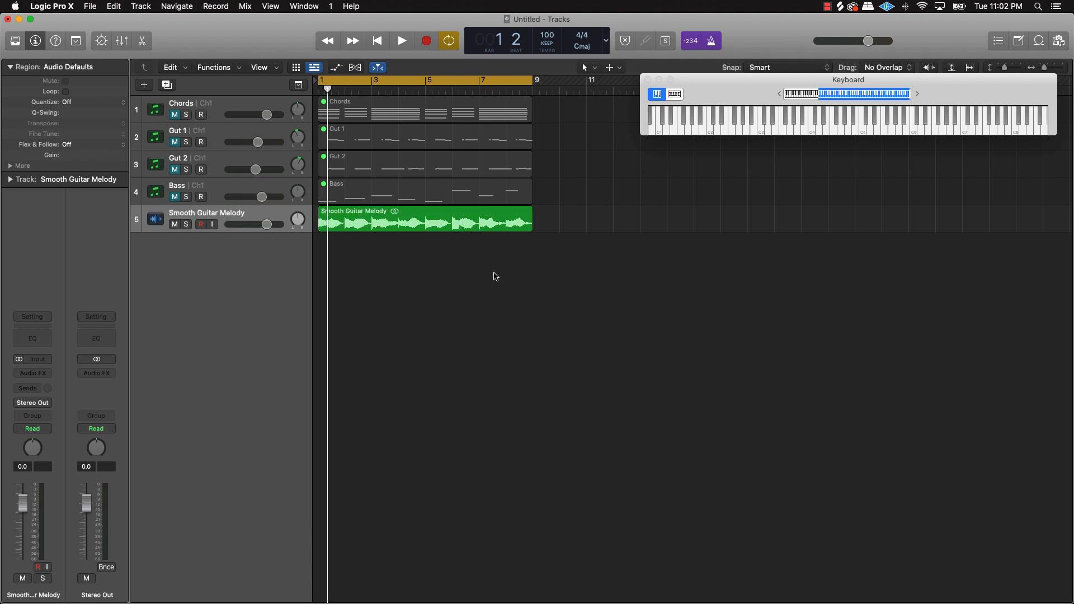
Play back the bounced melody, turning off the metronome and closing the on-screen keyboard while it runs.
key("space")
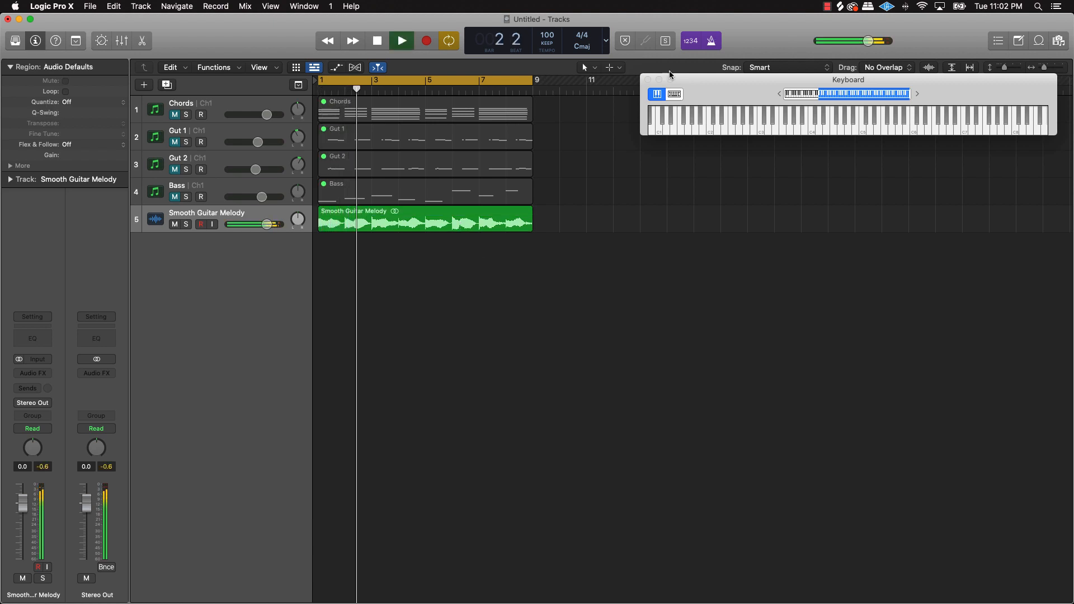
left_click(713, 43)
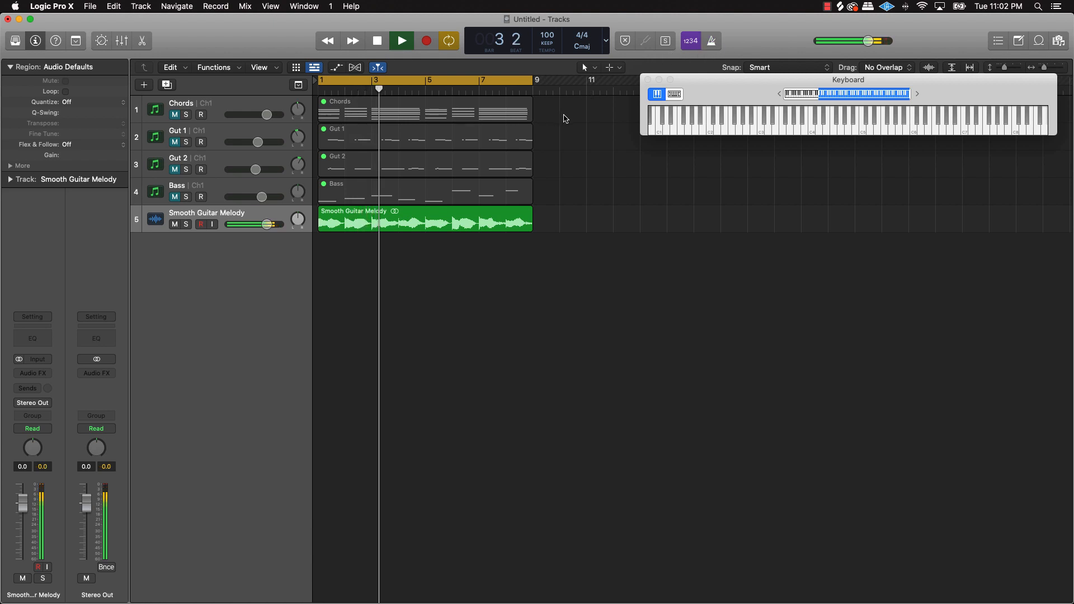
left_click(647, 79)
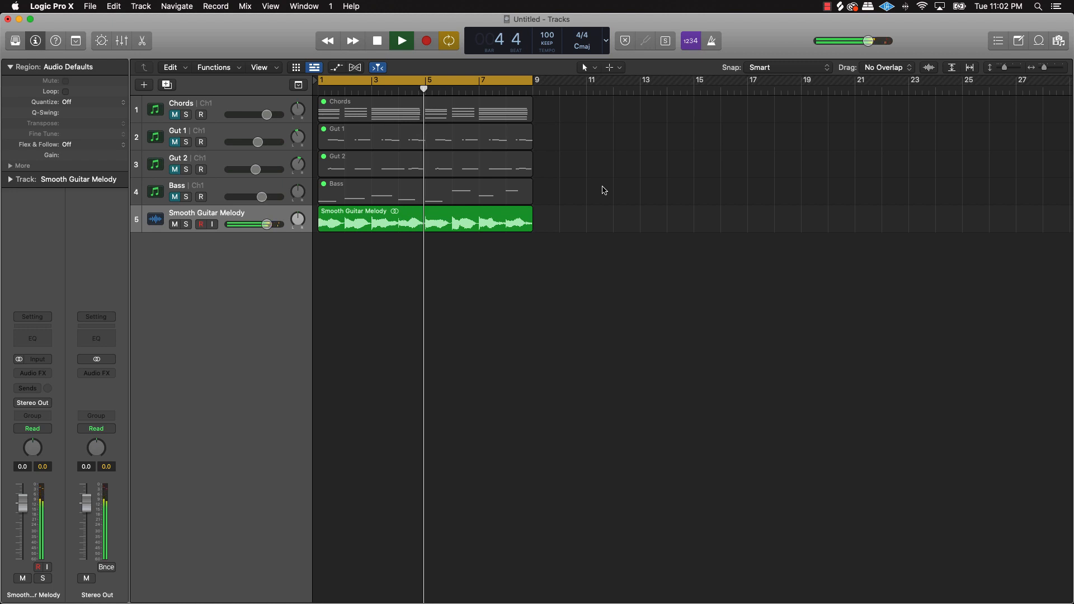
key("space")
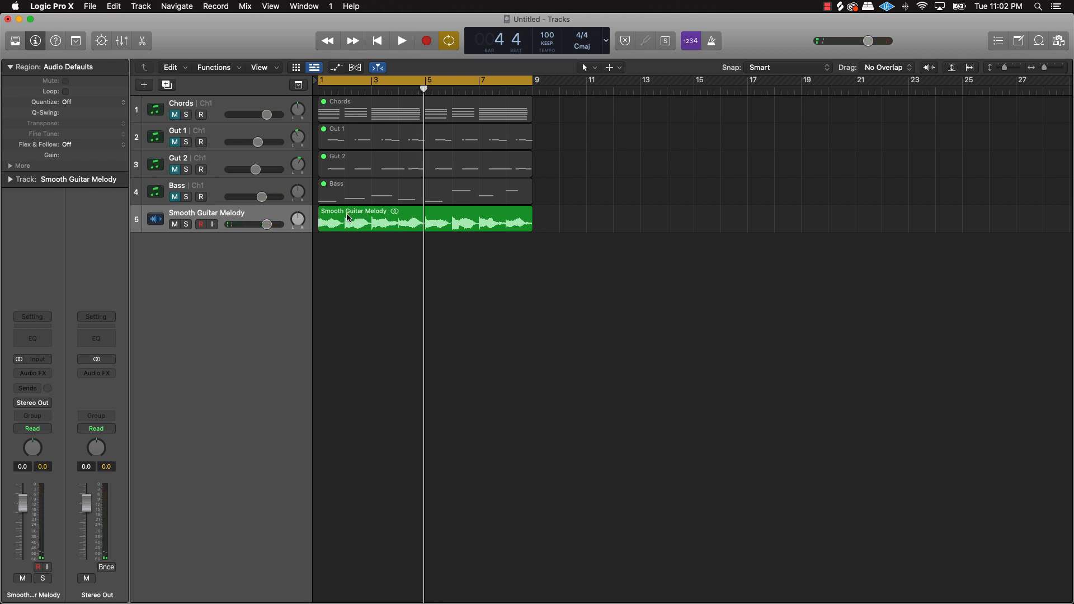
Create a new Quick Sampler (Original) track from the Smooth Guitar Melody audio region and move the plug-in window clear of the tracks.
left_click_drag(339, 220, 339, 220)
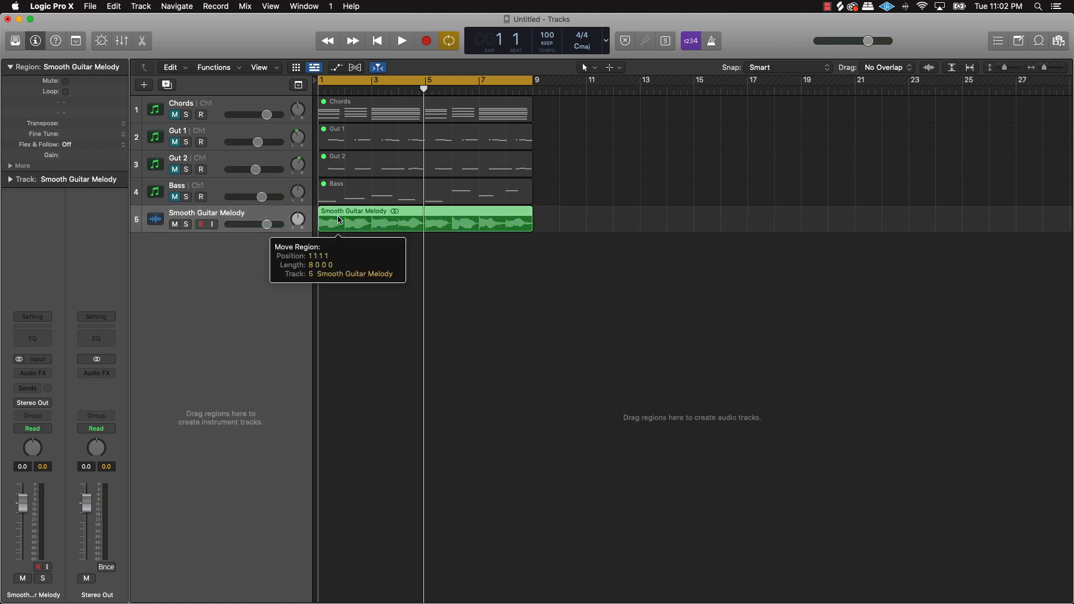
left_click_drag(340, 247, 235, 246)
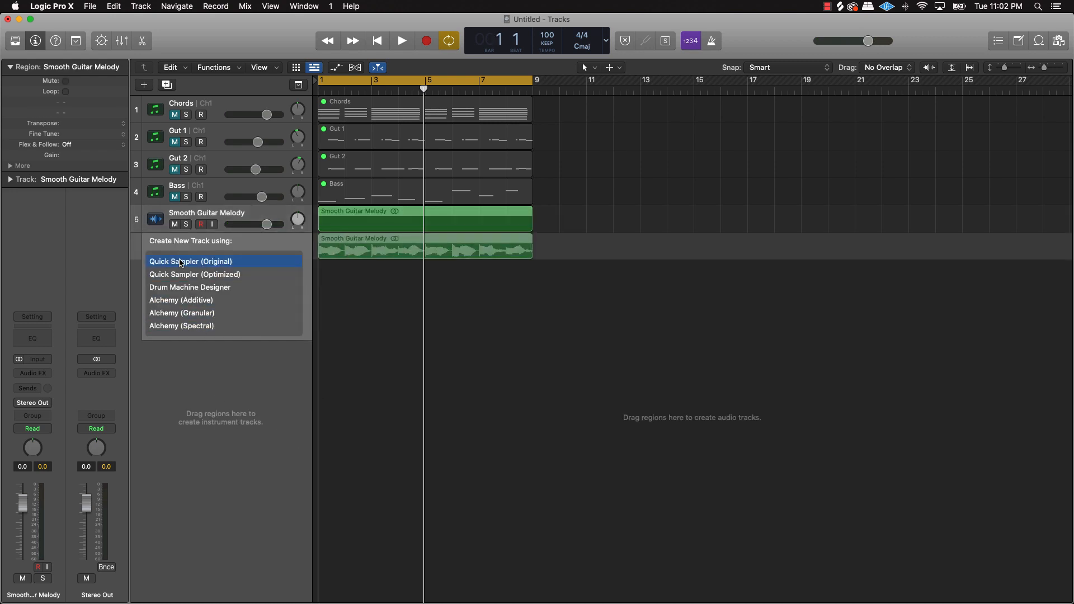
left_click_drag(201, 262, 200, 261)
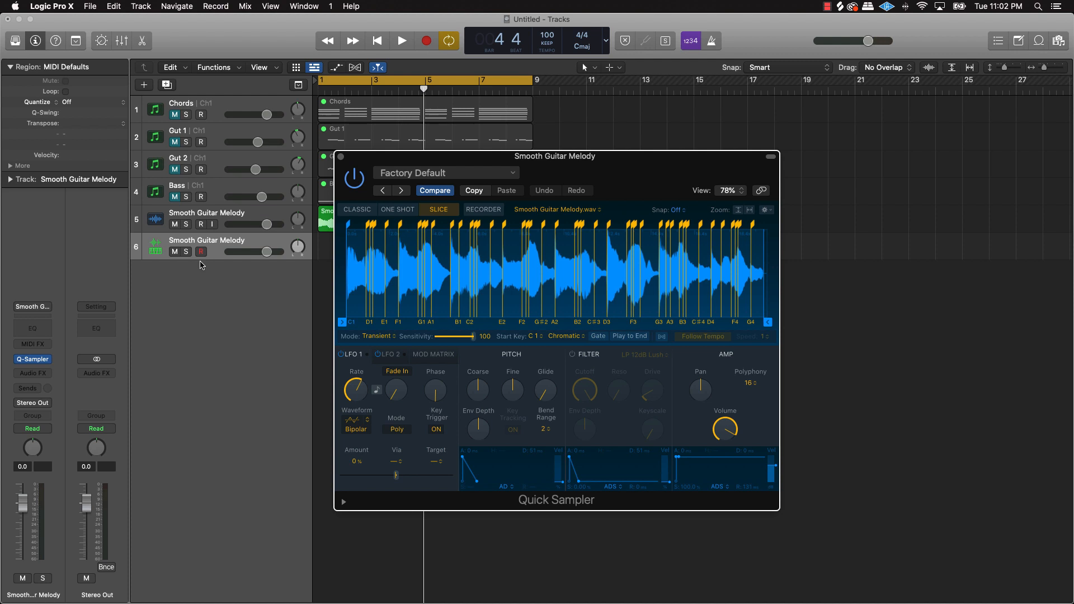
left_click_drag(604, 187, 823, 130)
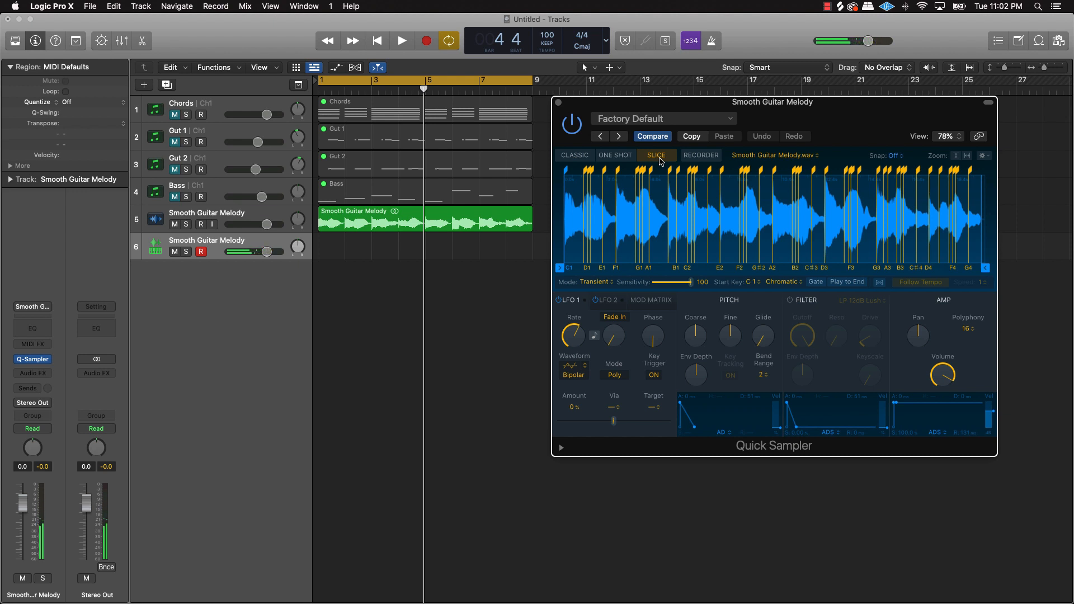
Try Quick Sampler's One Shot mode, switch to Classic mode and turn on Flex so the sample follows the tempo.
left_click(615, 155)
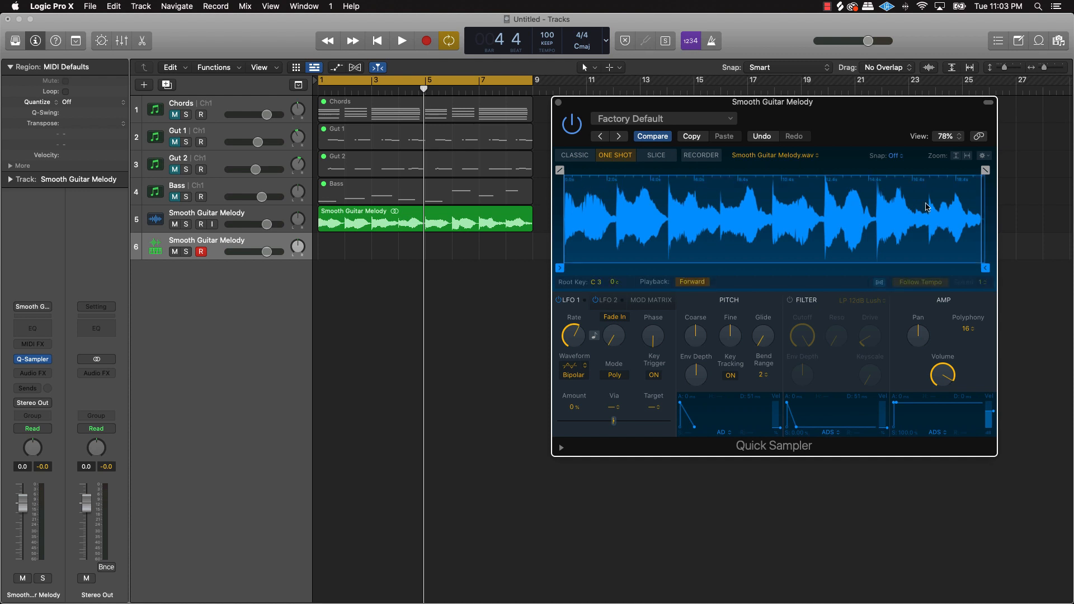
left_click(582, 158)
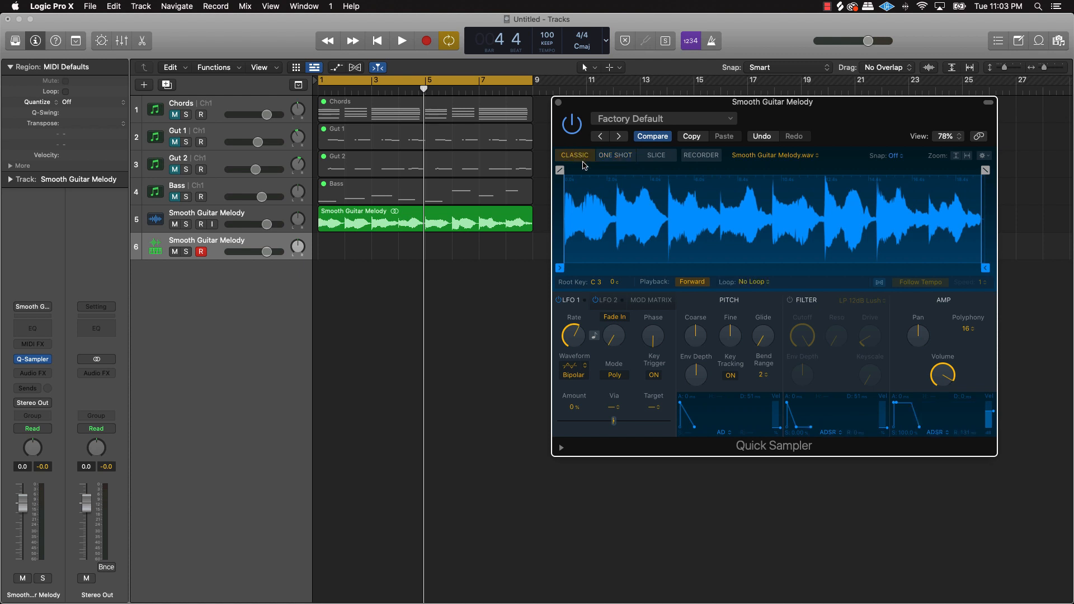
left_click(880, 282)
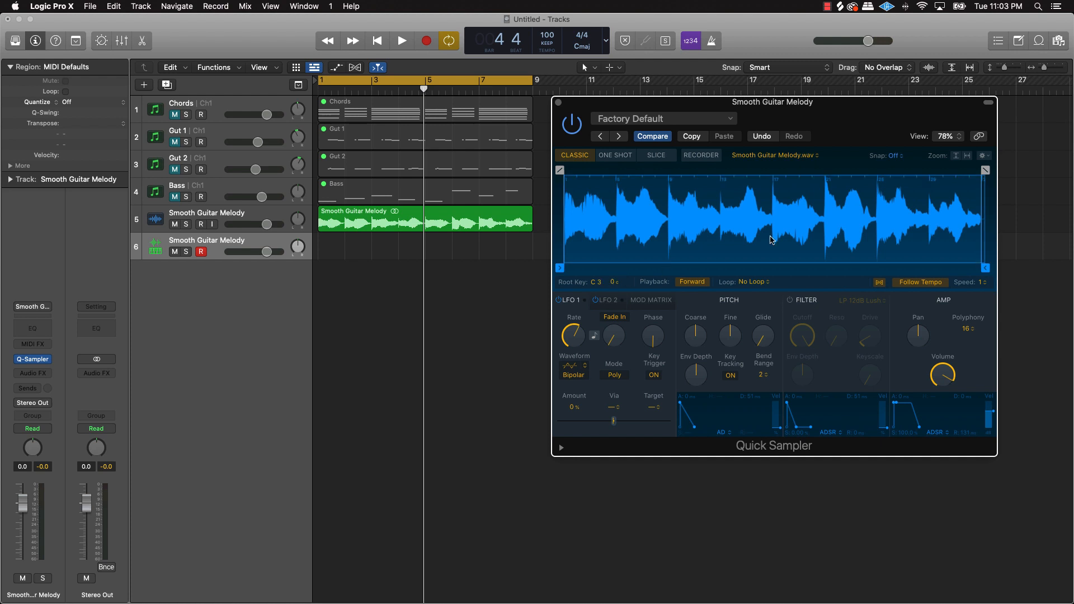
Add a fade-out of about 0 1 111 at the sample's end and a short fade-in at its start.
left_click_drag(985, 170, 978, 170)
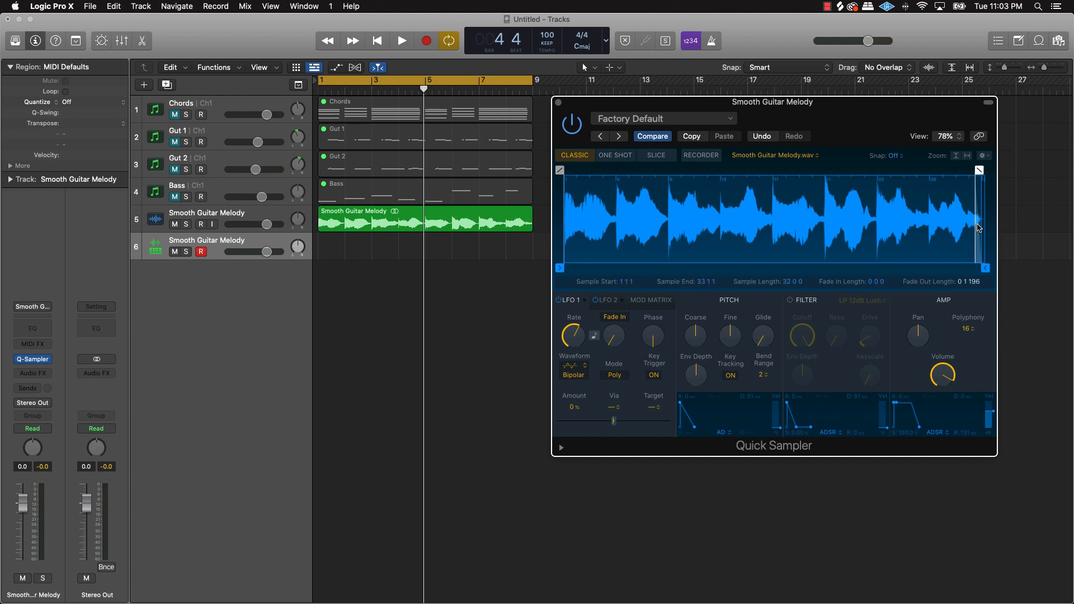
left_click_drag(978, 170, 981, 170)
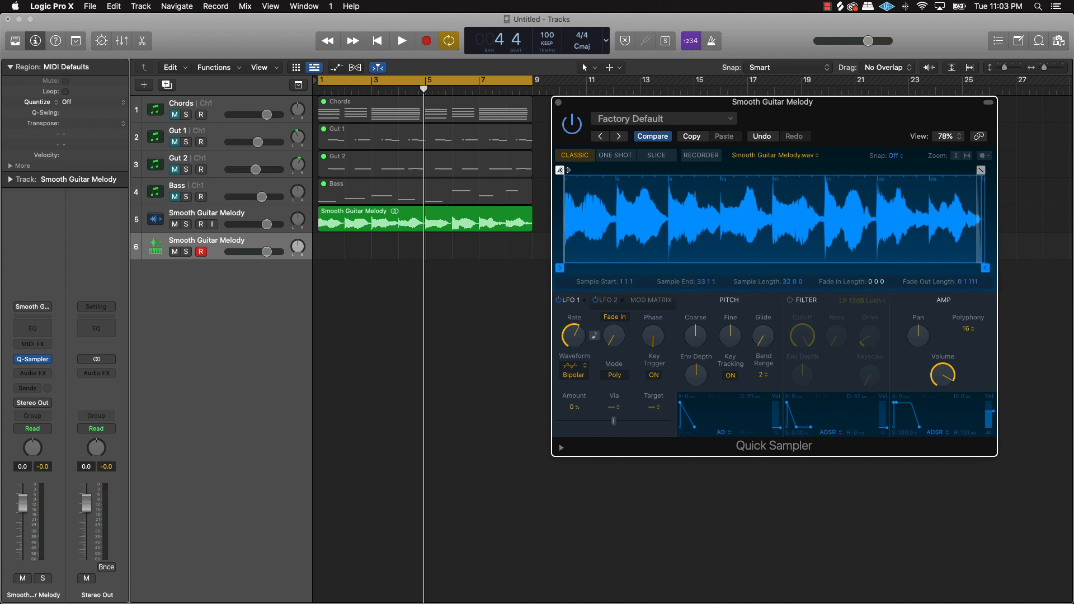
left_click_drag(561, 170, 570, 170)
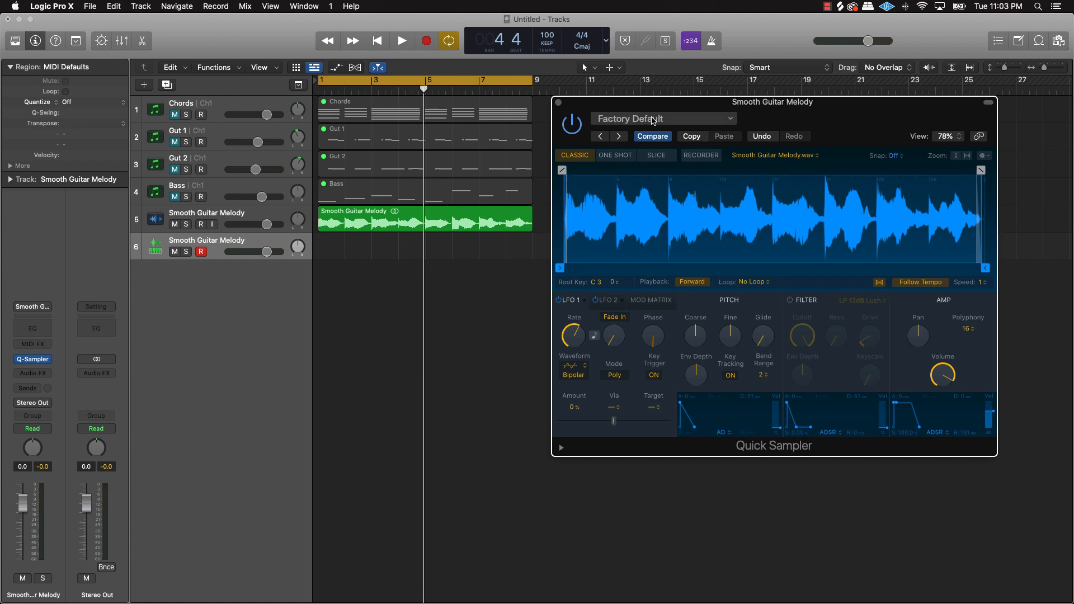
Save the Quick Sampler setting as Smooth Guitar Melody in the Quick Sampler folder and close the plug-in.
left_click(671, 120)
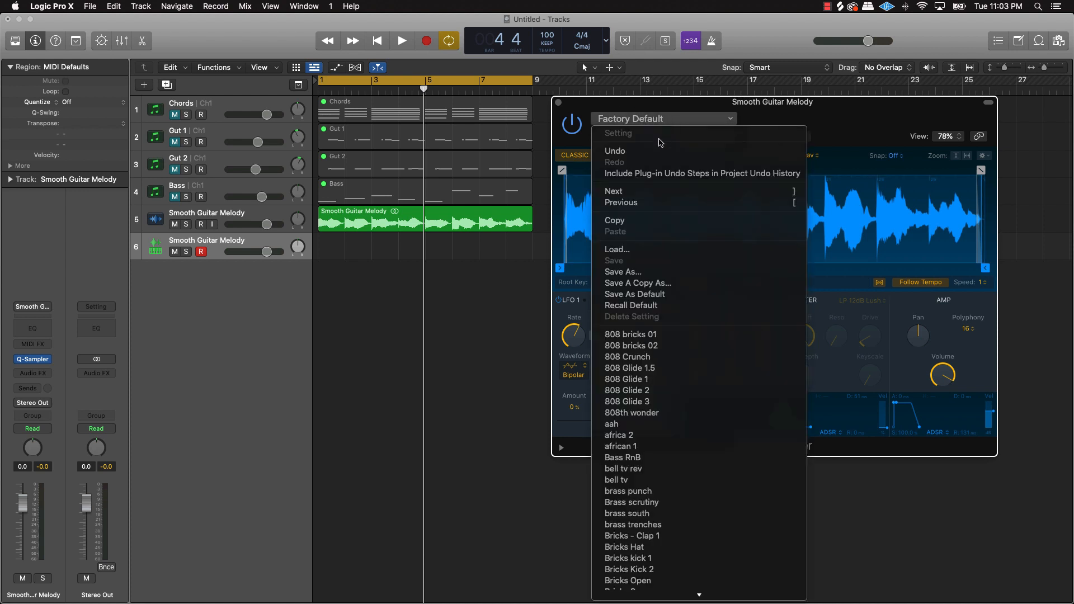
left_click(631, 274)
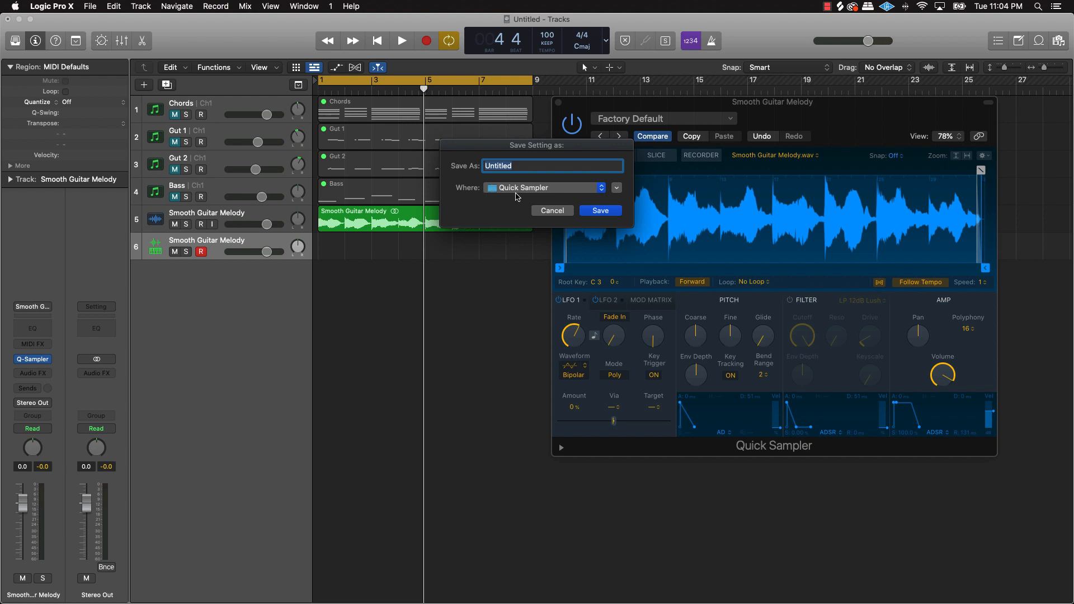
double_click(527, 166)
type("Smooth Guitar Melody")
left_click(609, 211)
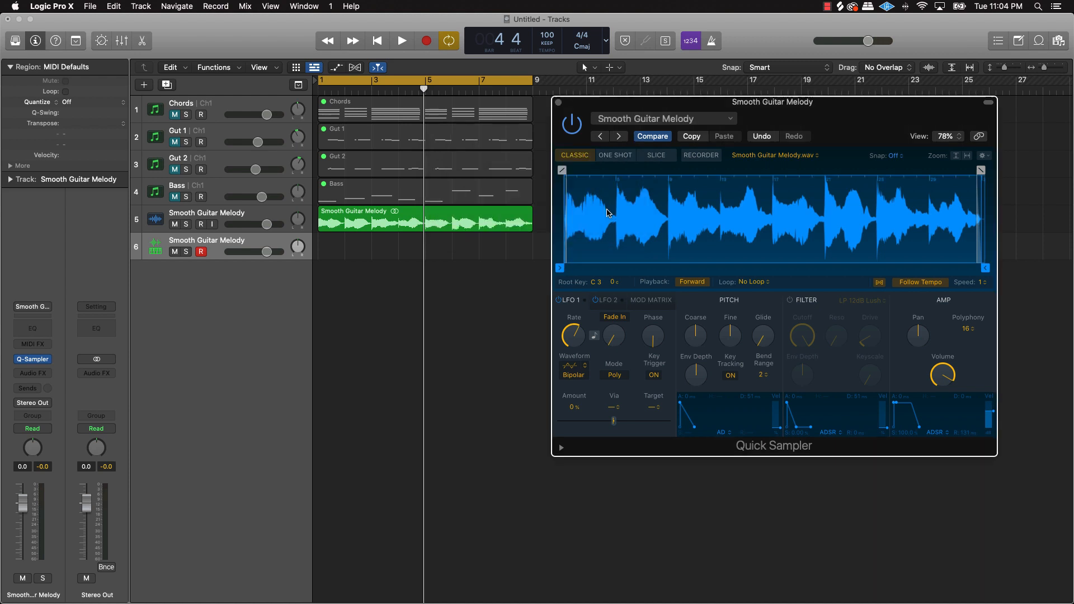
left_click(559, 103)
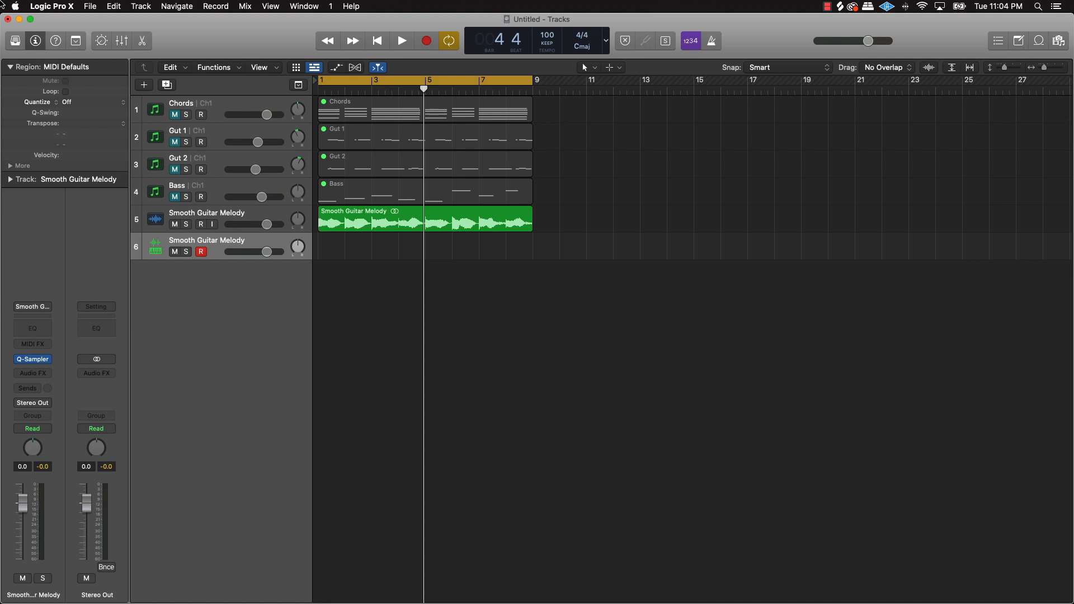
left_click(90, 6)
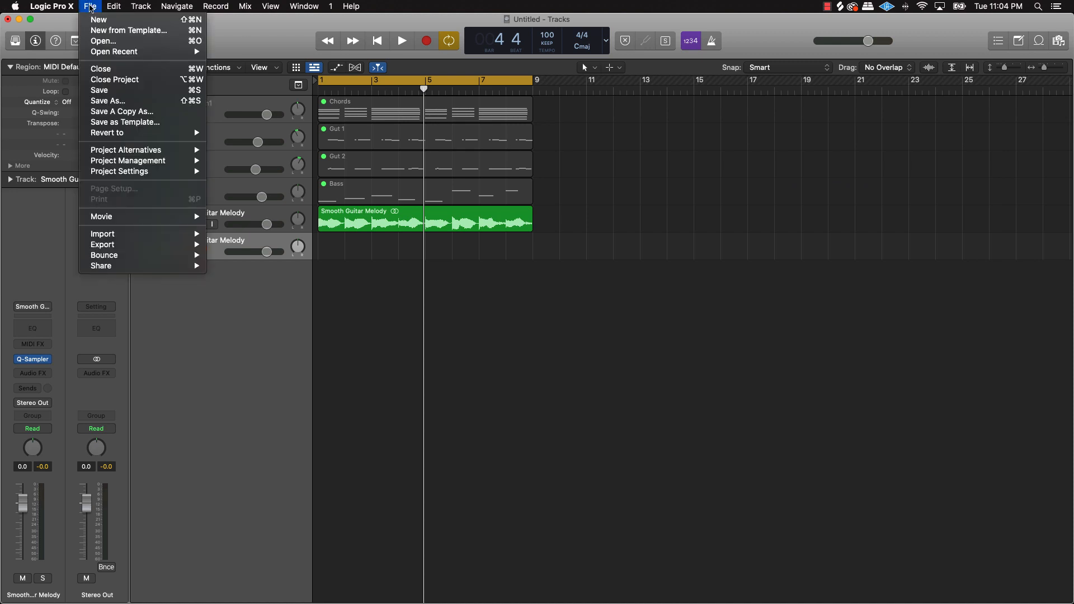
left_click(100, 20)
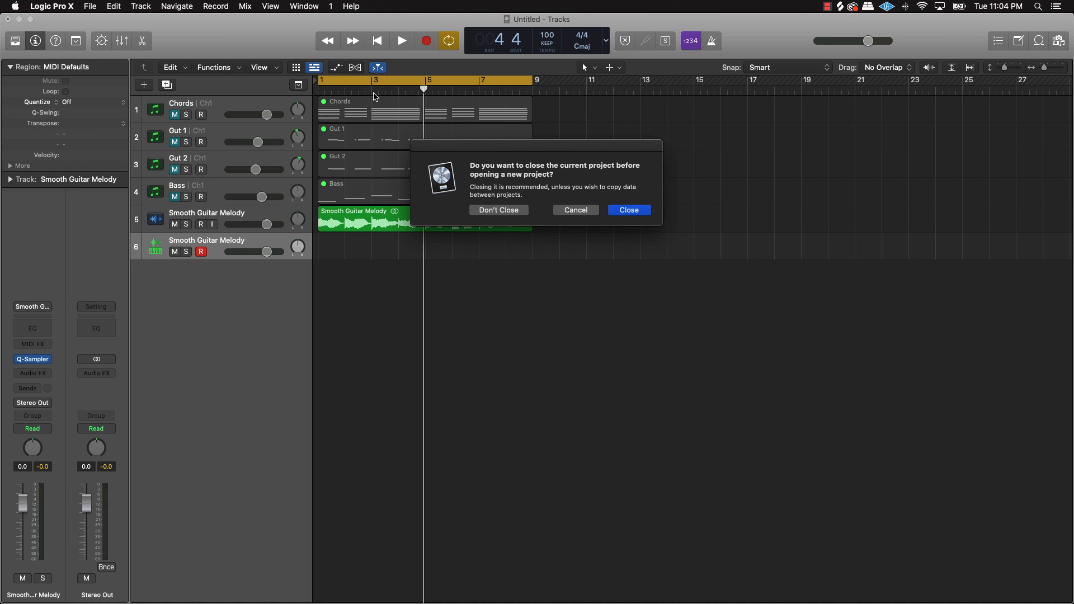
left_click(629, 211)
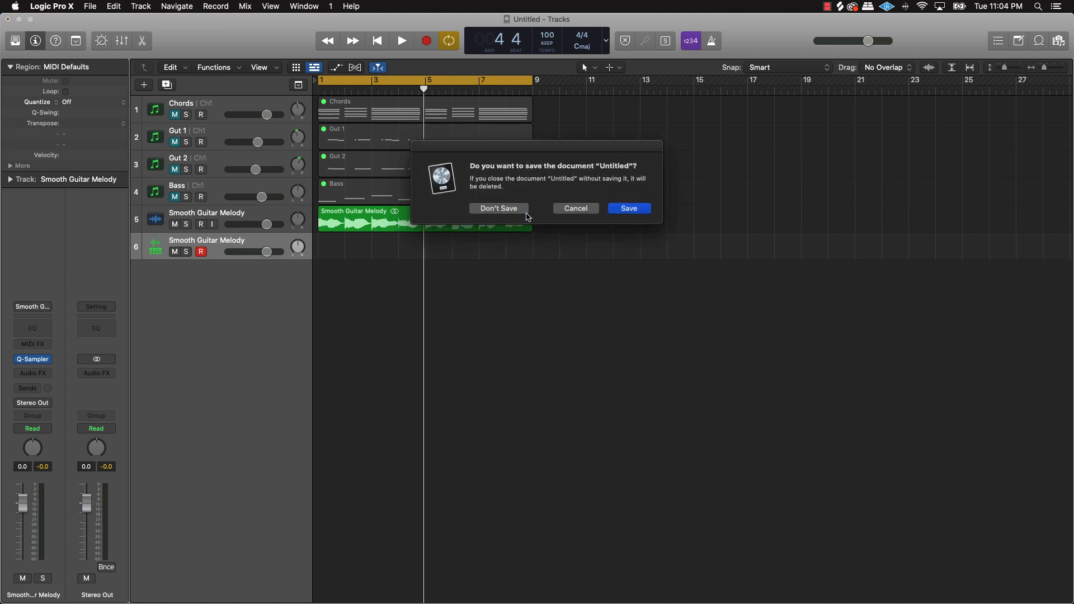
left_click(570, 211)
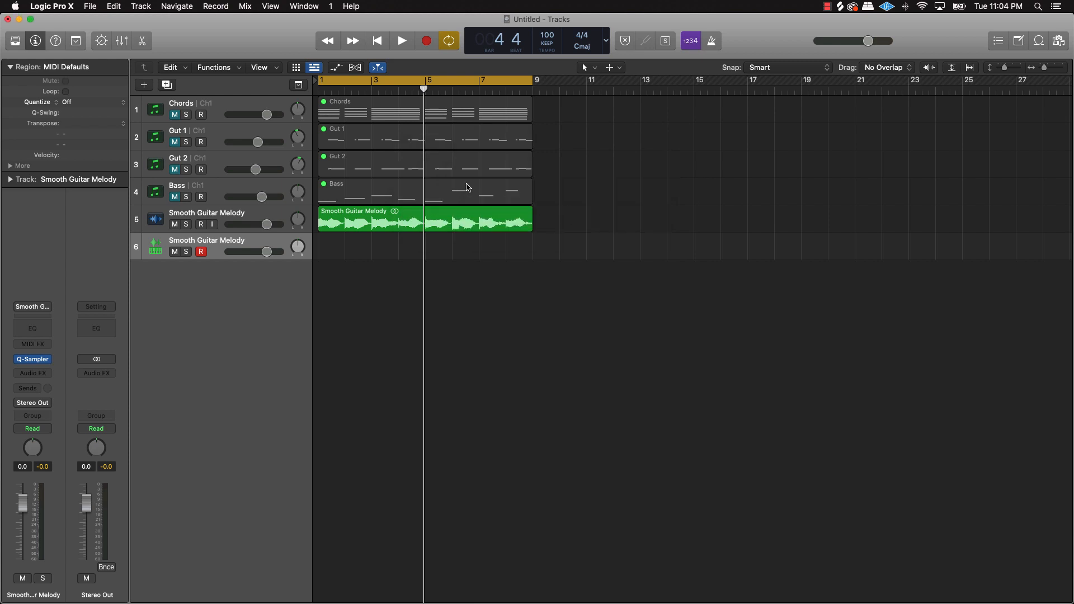
Save the project as a package named smooth guitar melody in the Logic folder.
left_click(90, 7)
key("super+s")
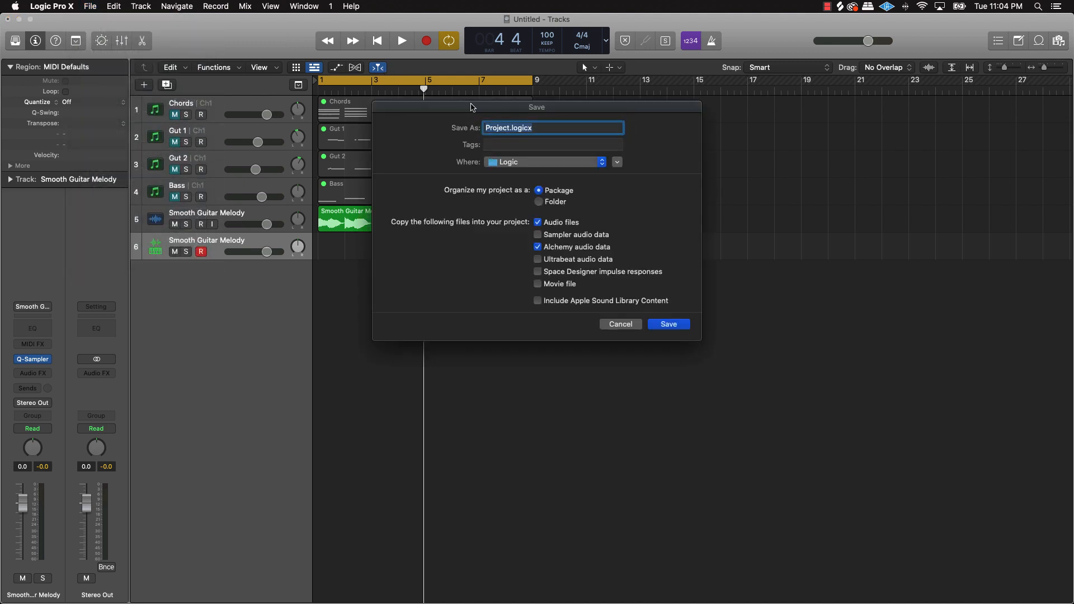
left_click(511, 128)
double_click(511, 128)
type("smooth guitar mel")
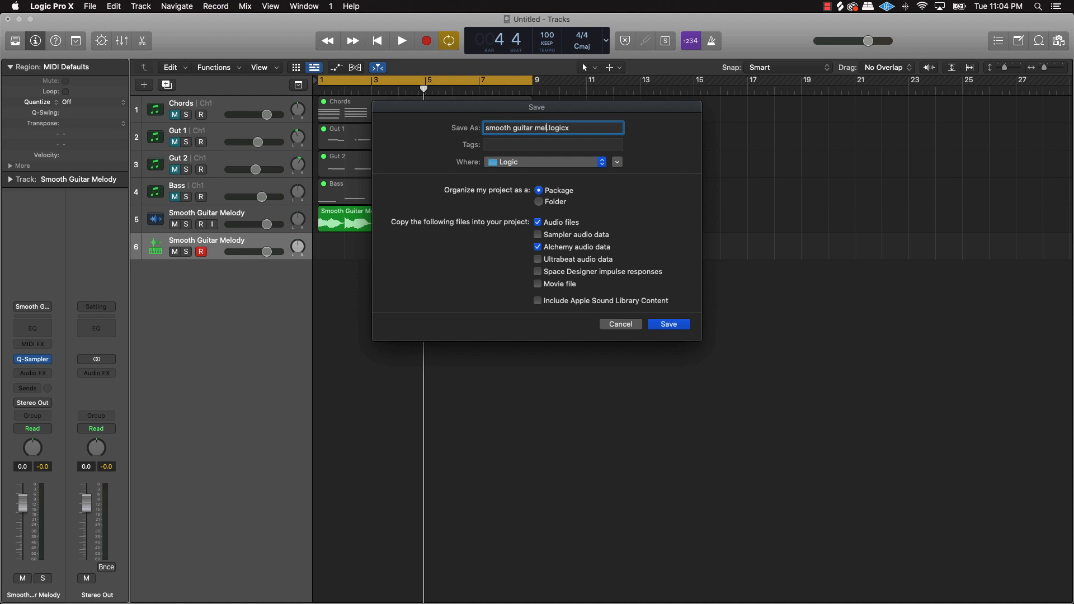
type("ody")
key("Return")
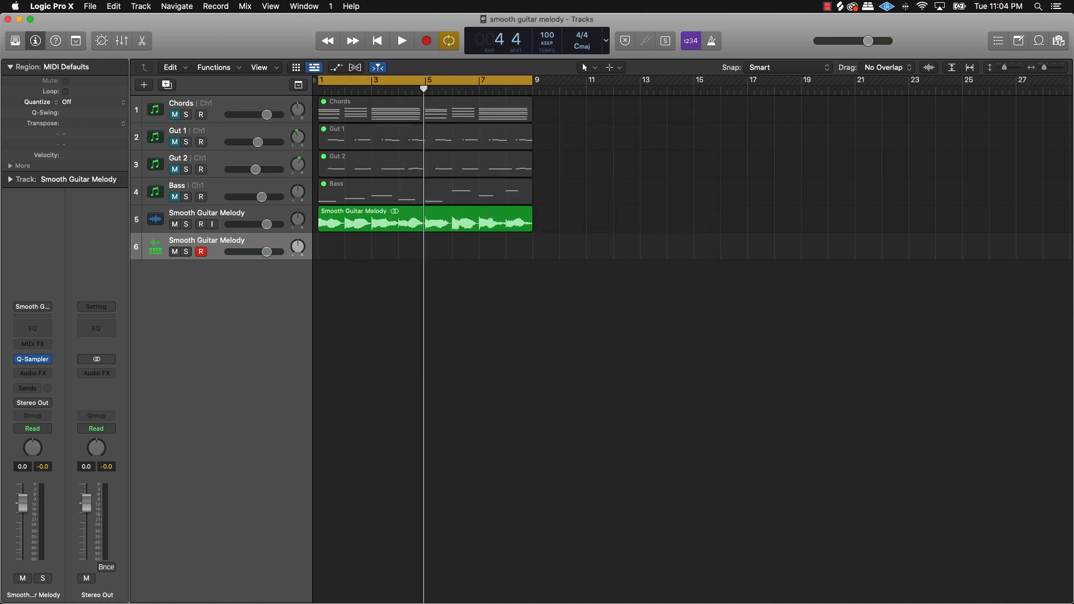
Start a new project and close the current one.
left_click(92, 7)
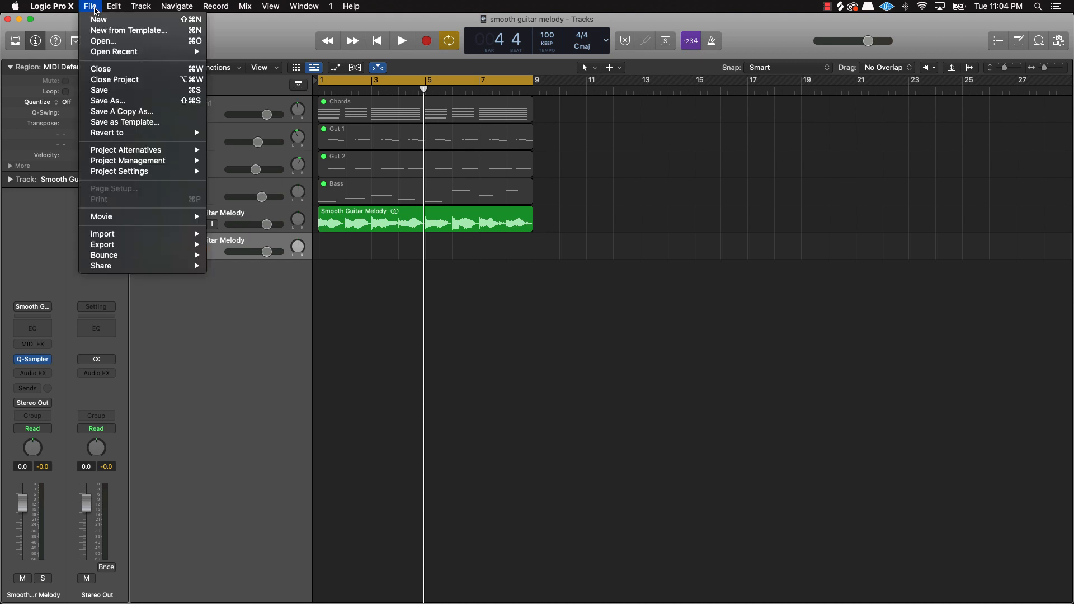
left_click(100, 20)
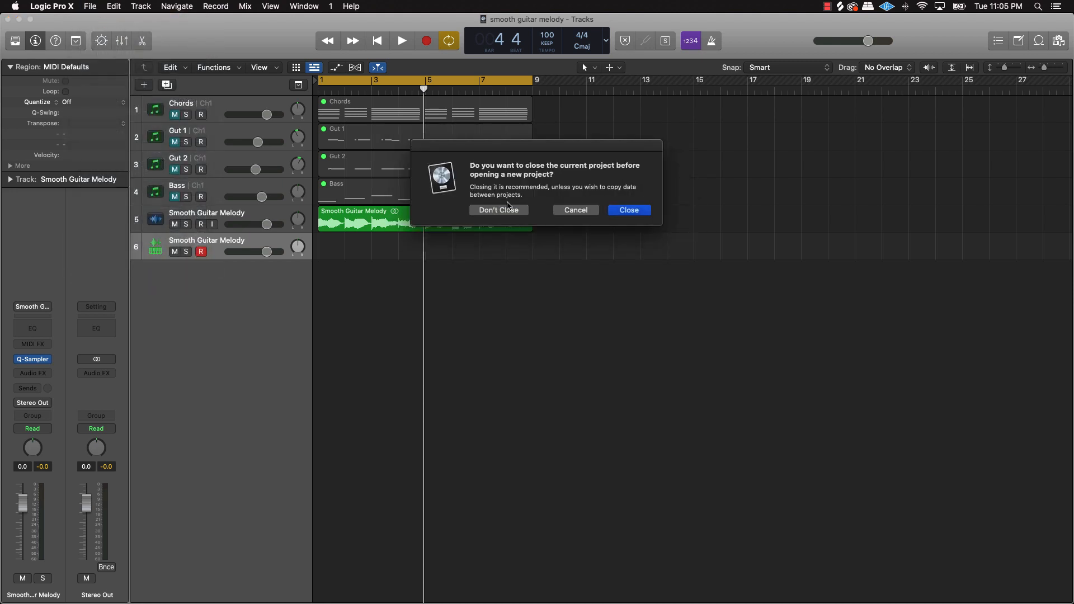
left_click(629, 210)
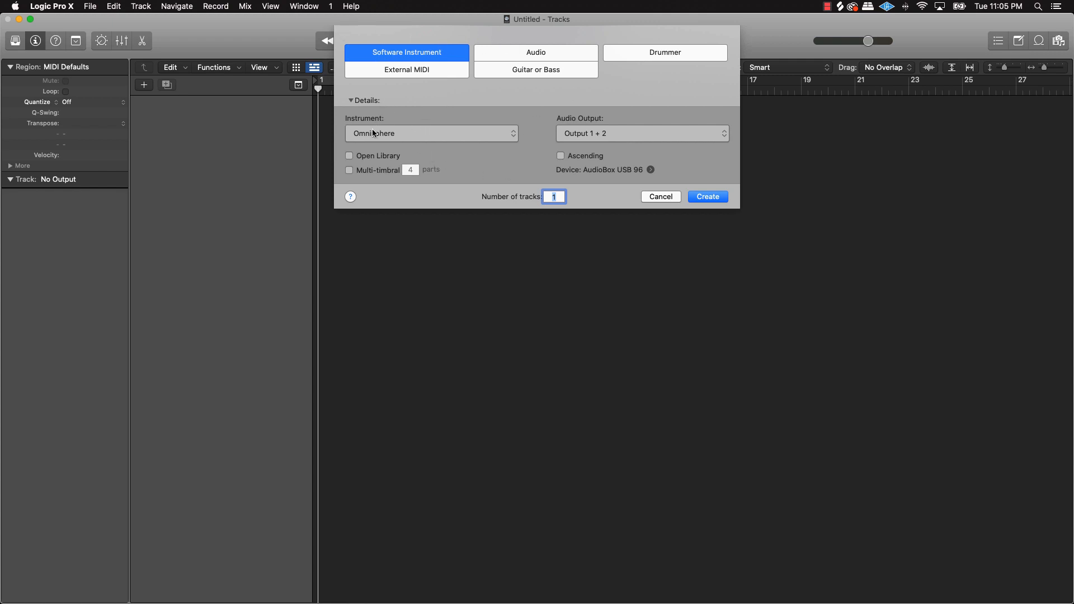
Create one software instrument track with Quick Sampler (Single Sample) in stereo as its instrument.
left_click(394, 135)
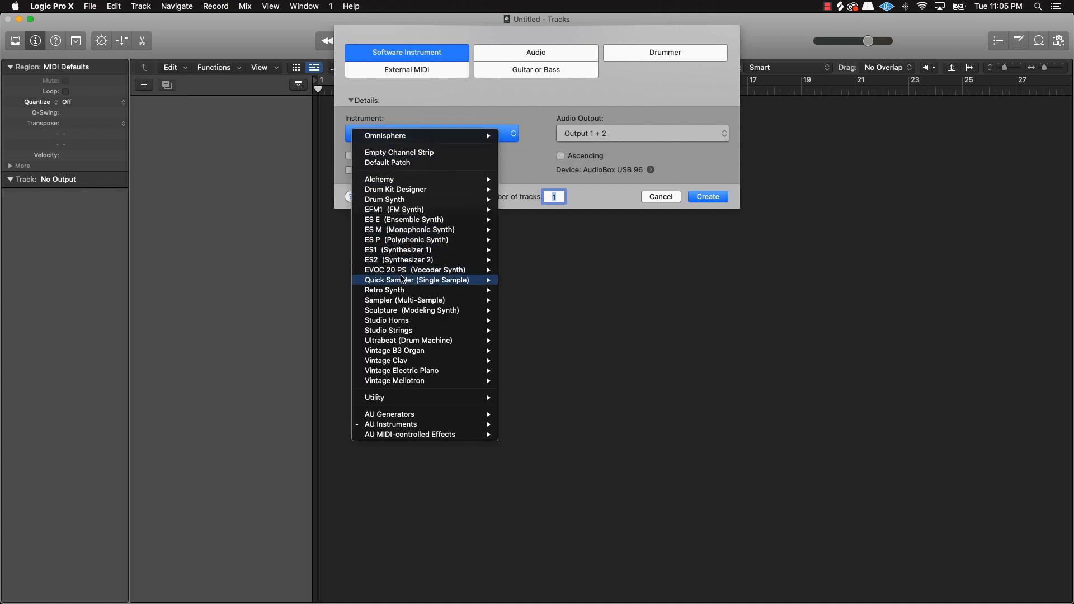
mouse_move(404, 284)
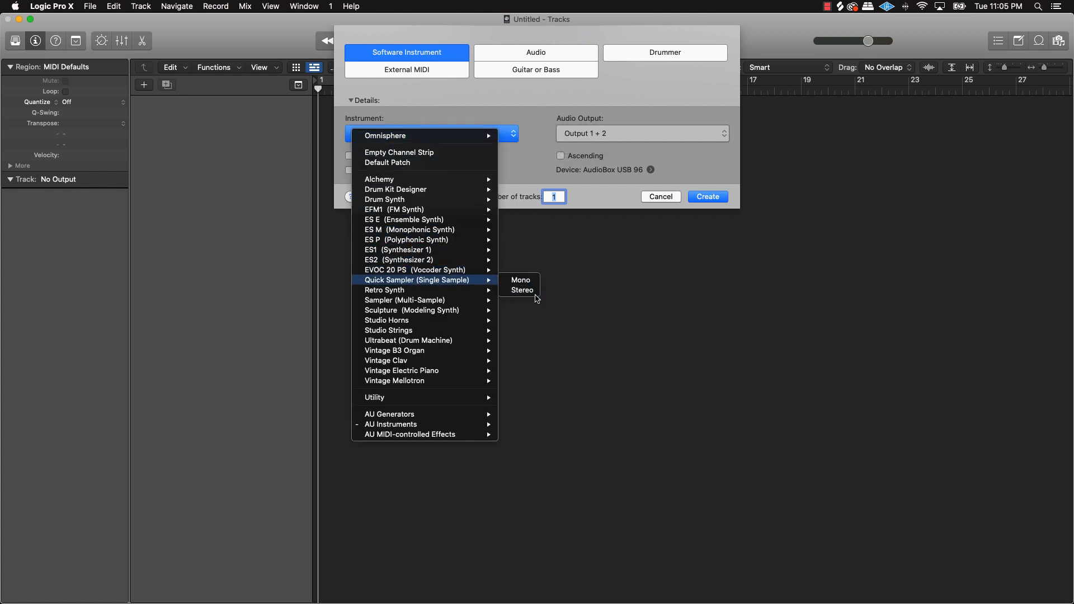
left_click(522, 290)
left_click(708, 197)
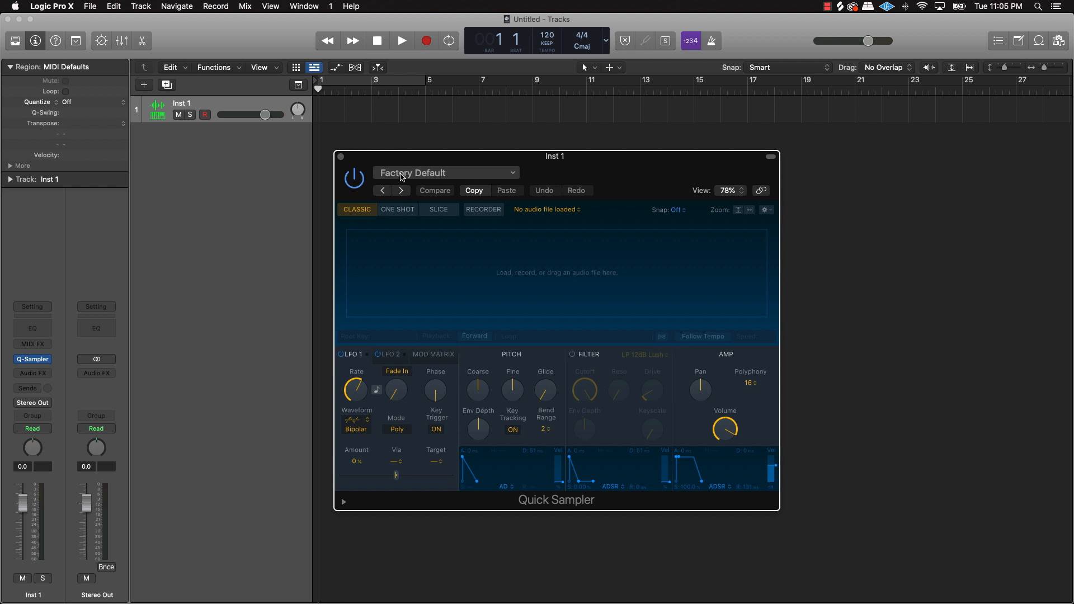
Open the list of saved settings in the new track's Quick Sampler.
left_click(451, 175)
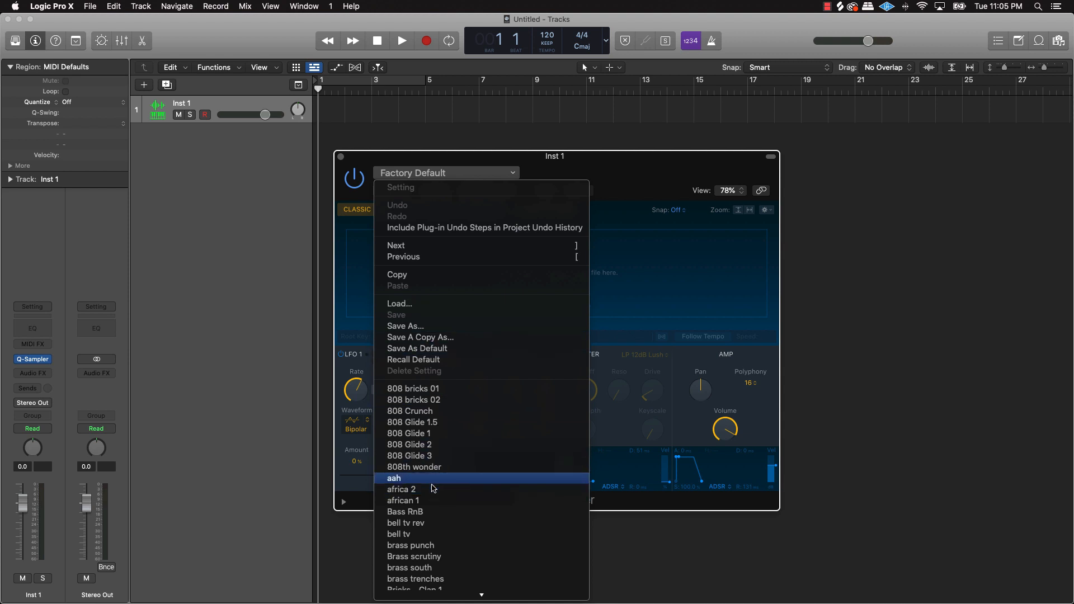
Load the Smooth Guitar Melody preset into Quick Sampler and close the plug-in window.
scroll(433, 473, "down", 10)
scroll(435, 469, "down", 15)
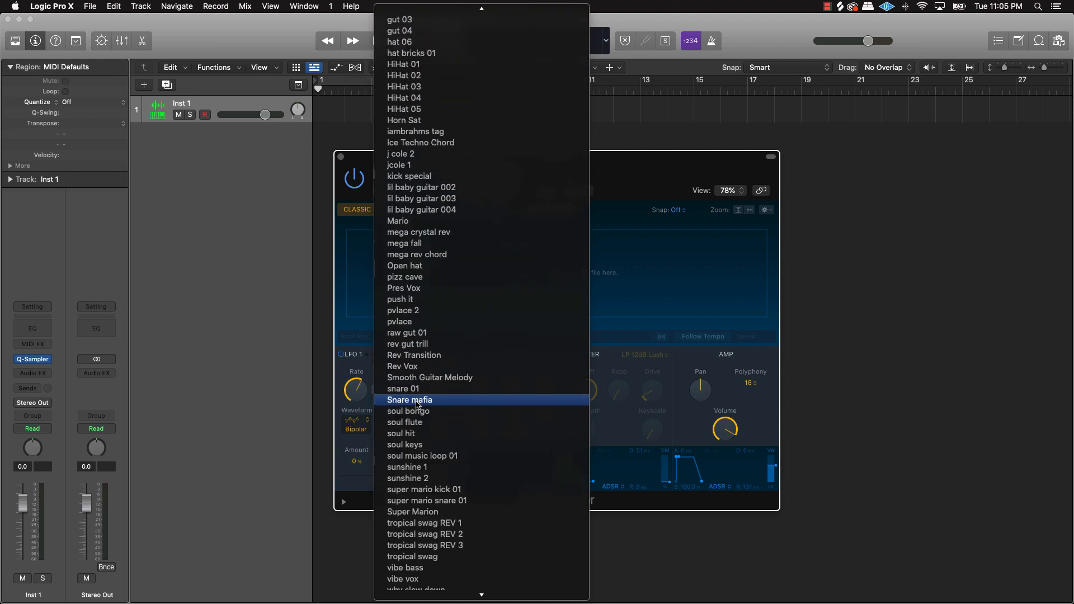
scroll(417, 404, "up", 20)
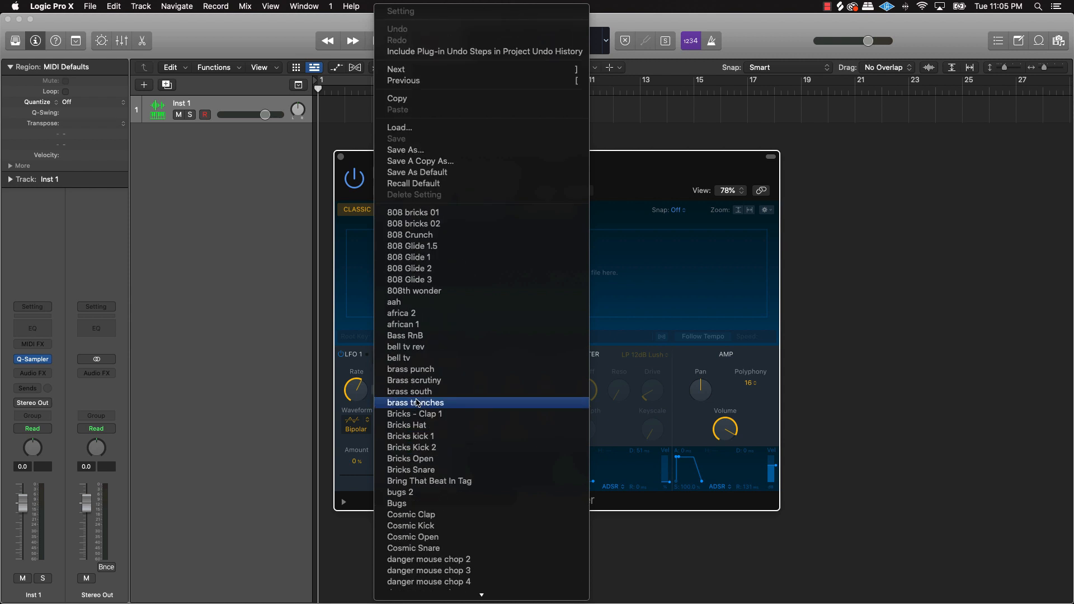
scroll(462, 337, "down", 7)
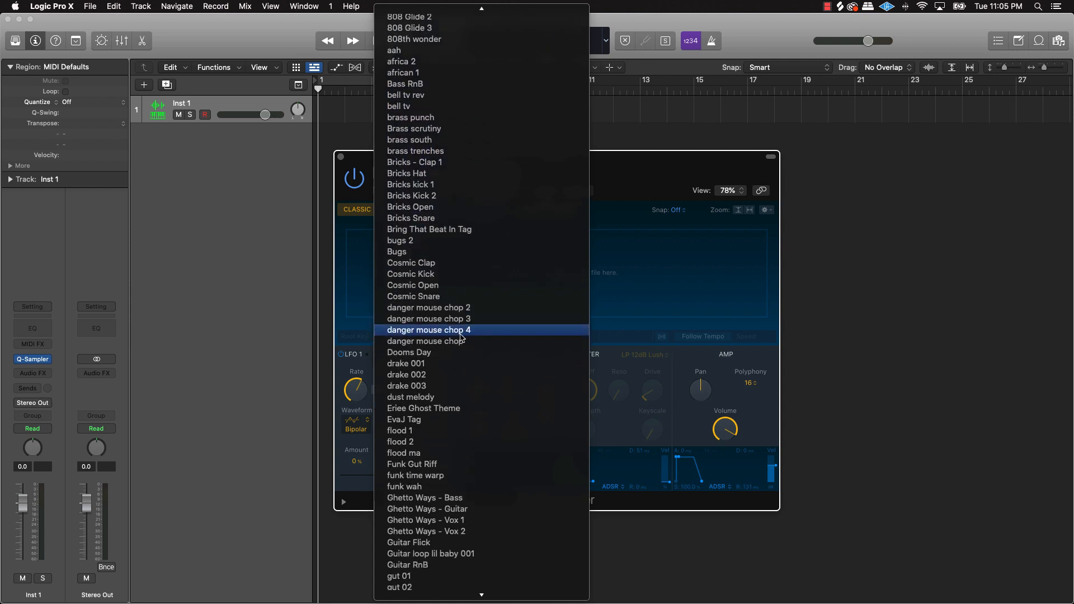
scroll(462, 335, "down", 9)
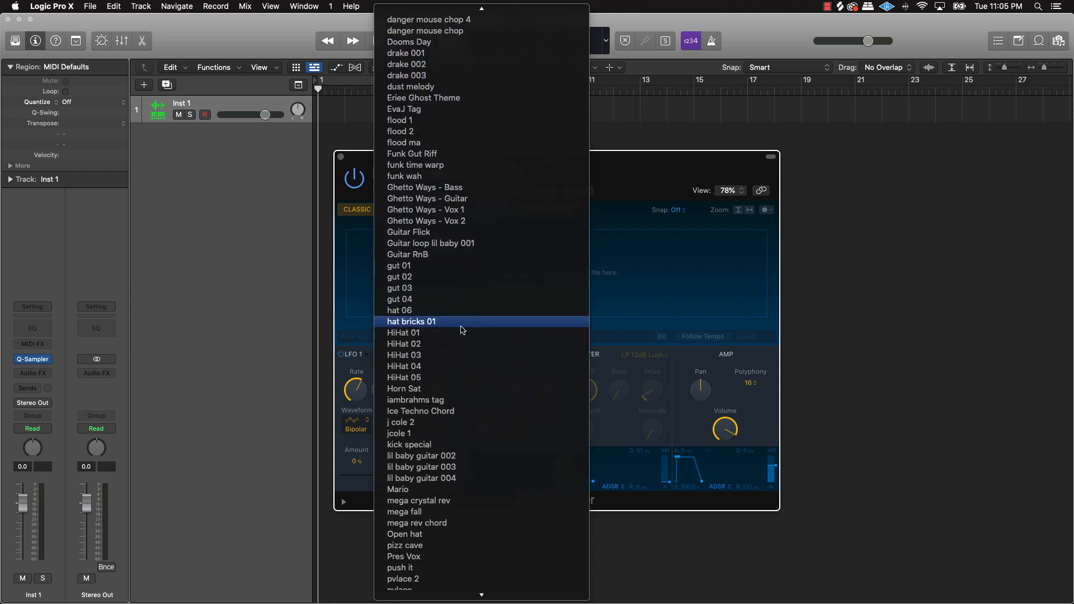
scroll(462, 330, "down", 2)
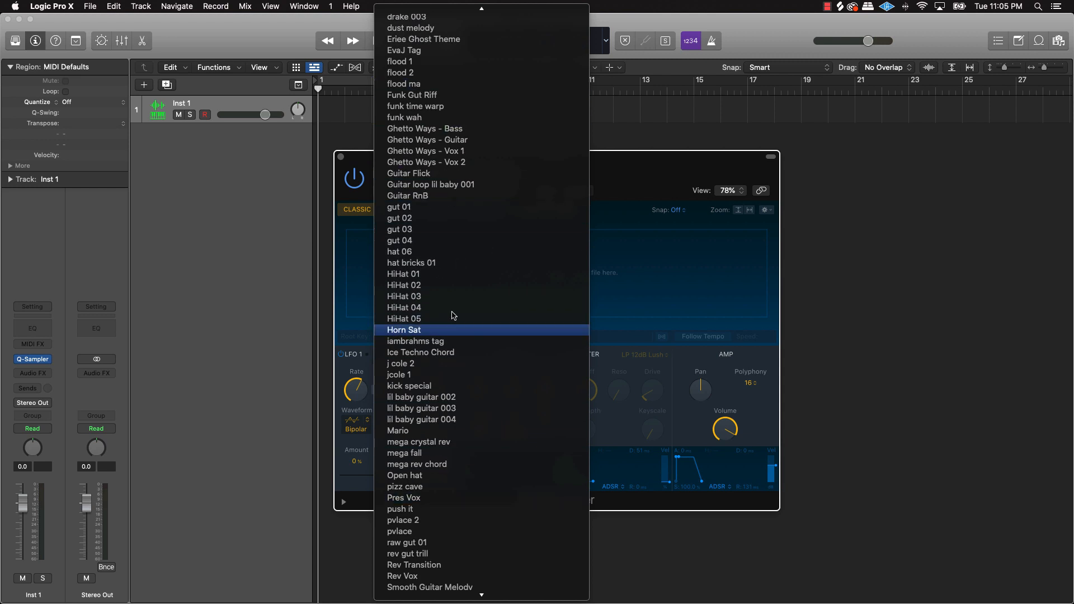
scroll(447, 458, "down", 4)
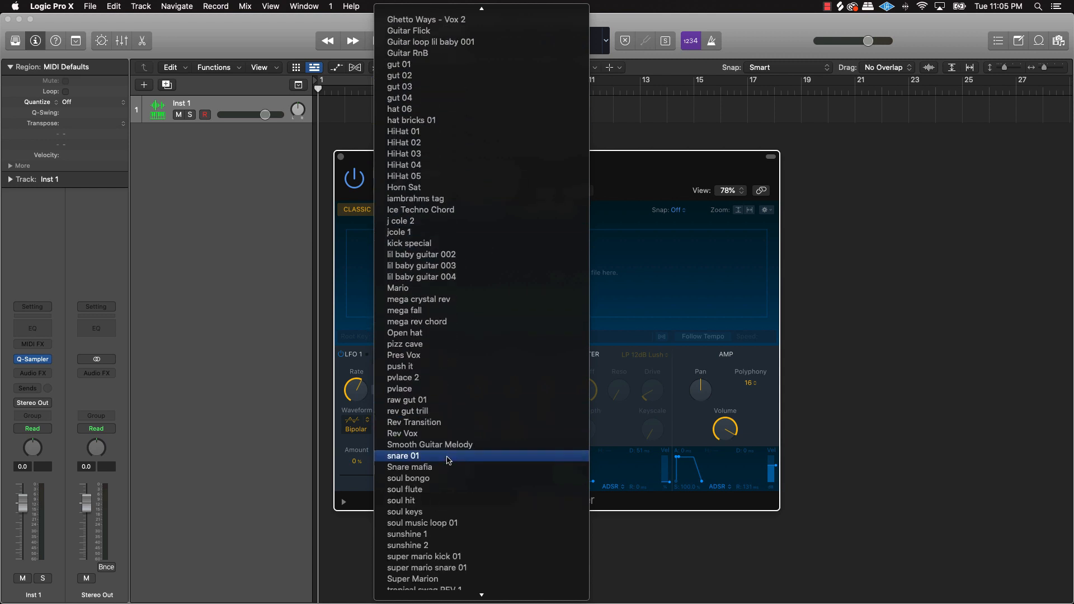
scroll(447, 456, "down", 3)
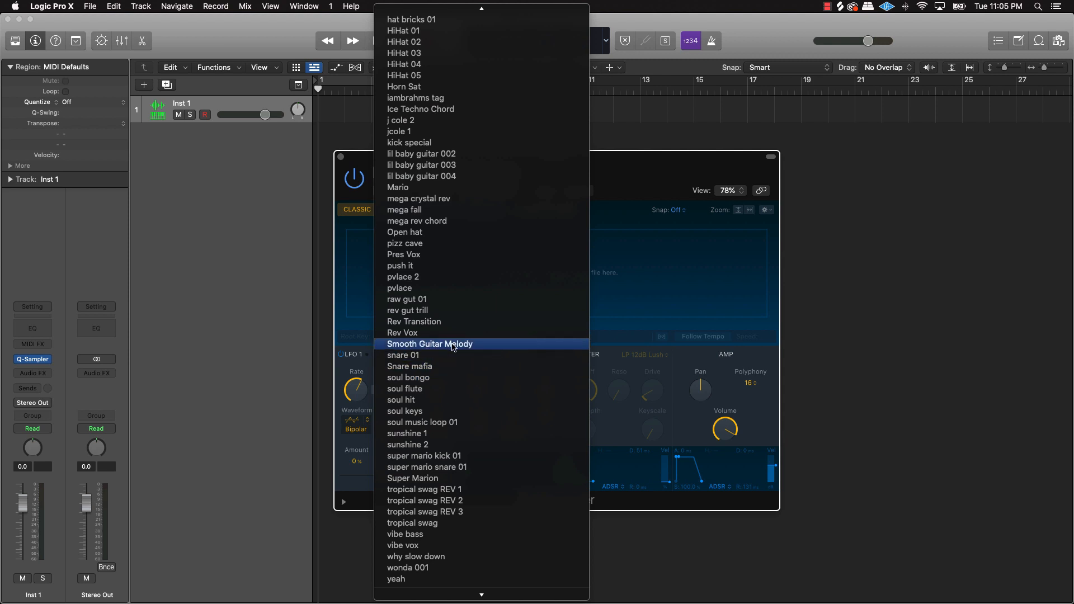
scroll(451, 347, "up", 15)
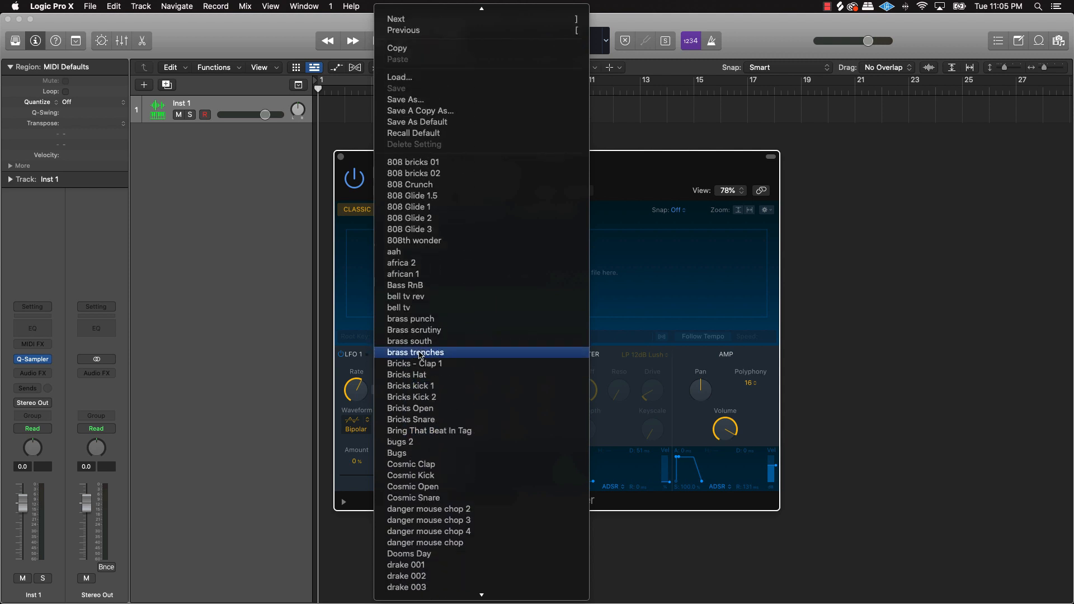
scroll(422, 335, "down", 15)
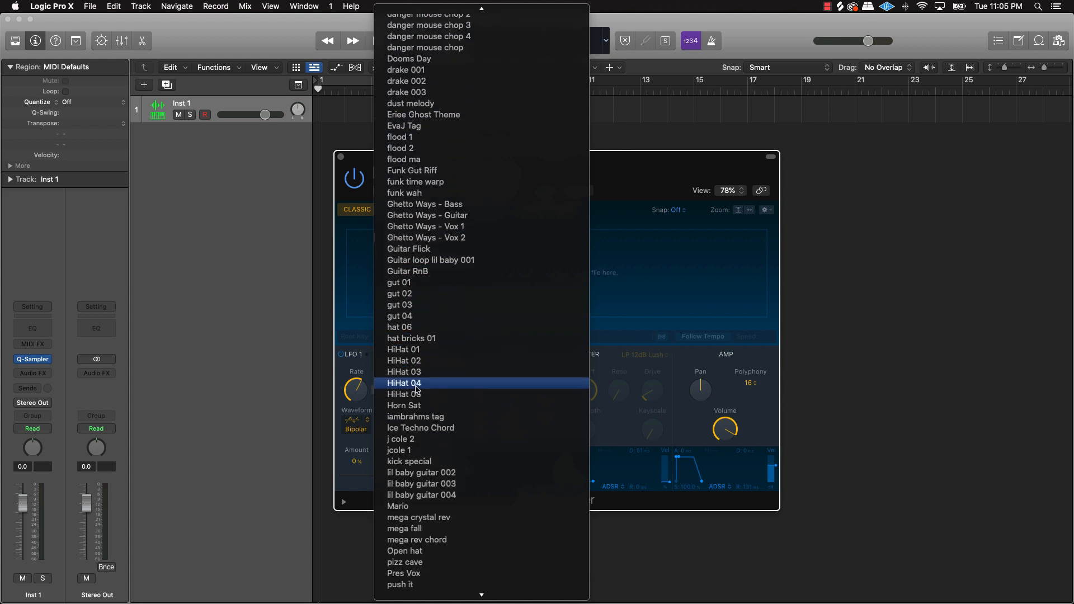
scroll(421, 296, "up", 10)
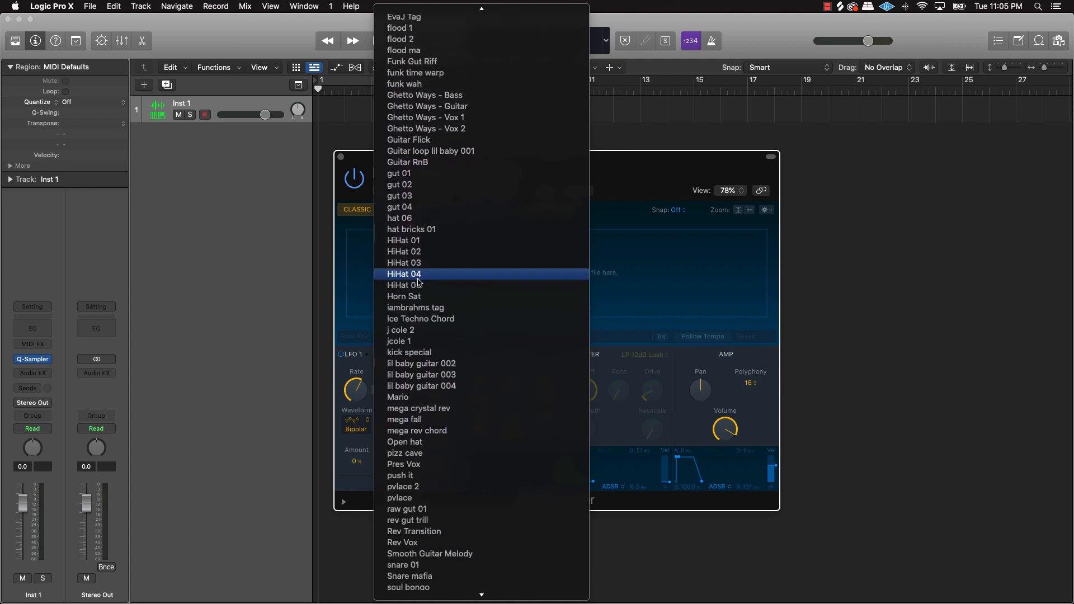
scroll(421, 283, "down", 5)
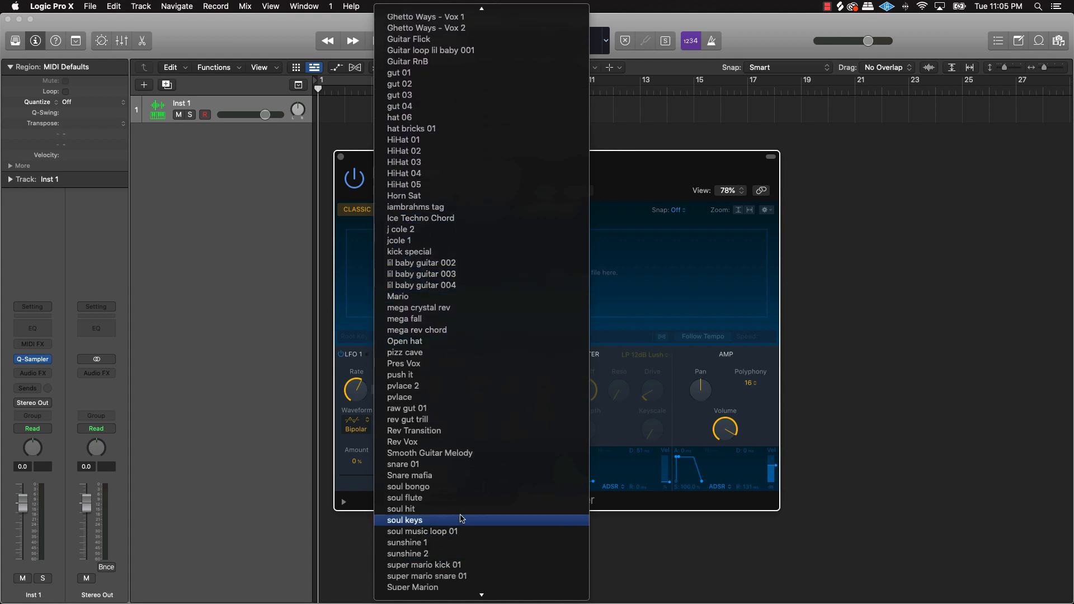
left_click(460, 456)
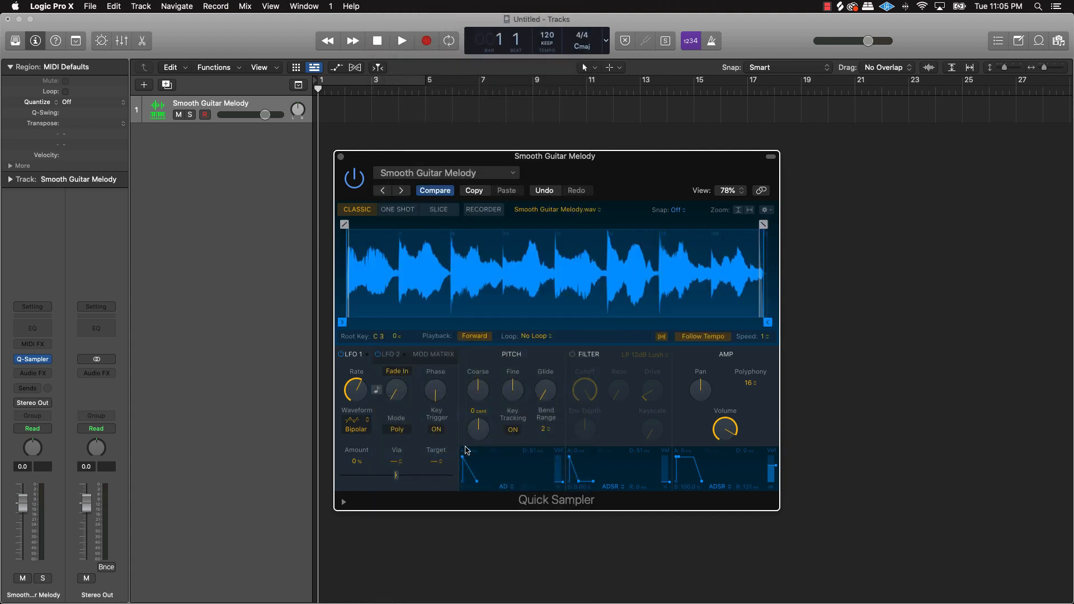
left_click(340, 157)
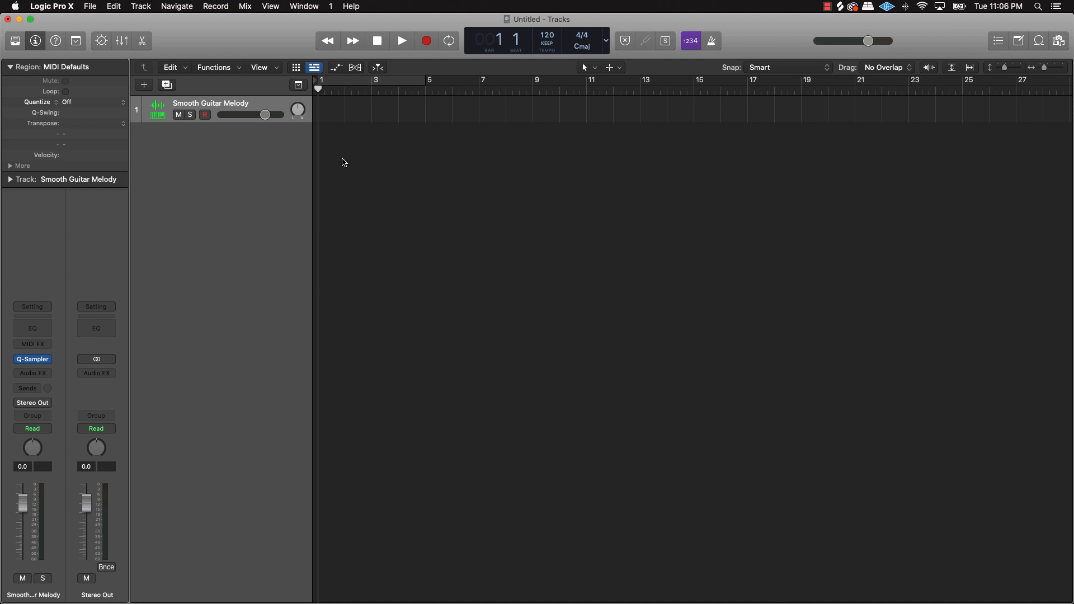
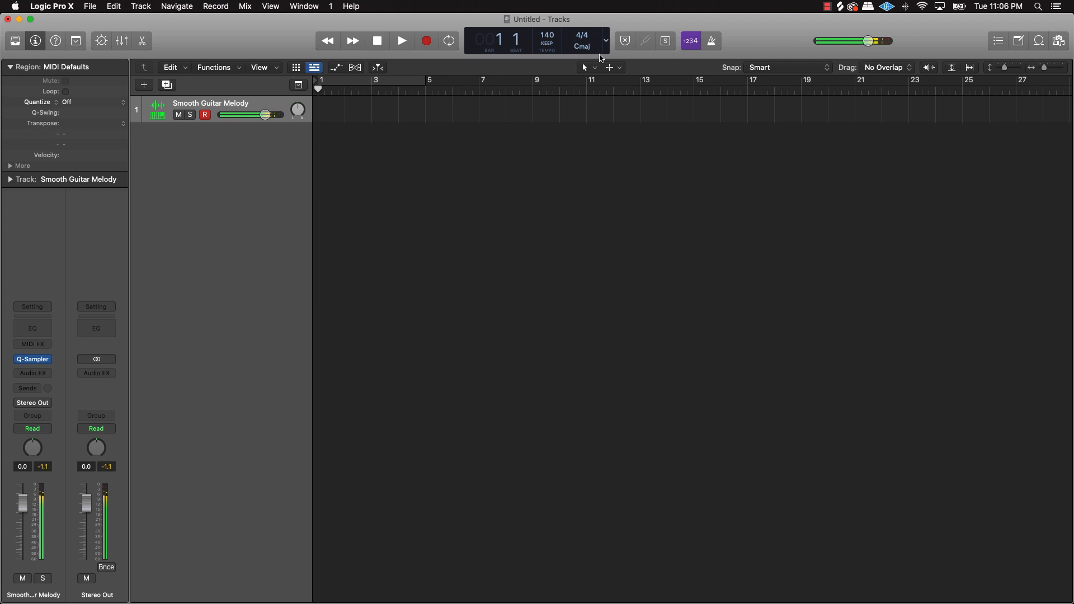
Show the on-screen keyboard in piano view and play notes to audition the guitar sample.
key("super+k")
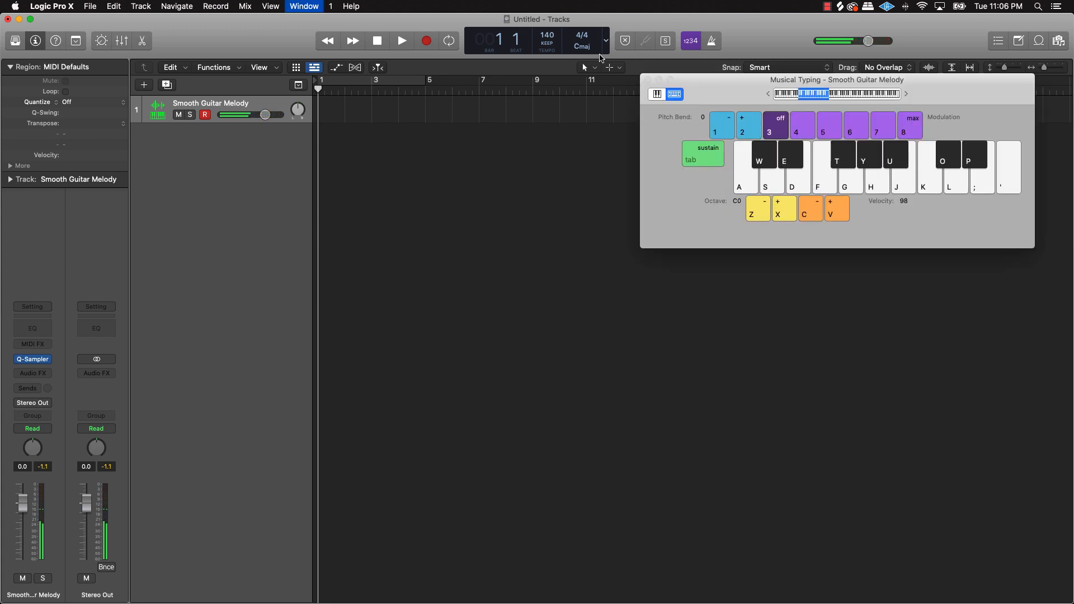
left_click(657, 94)
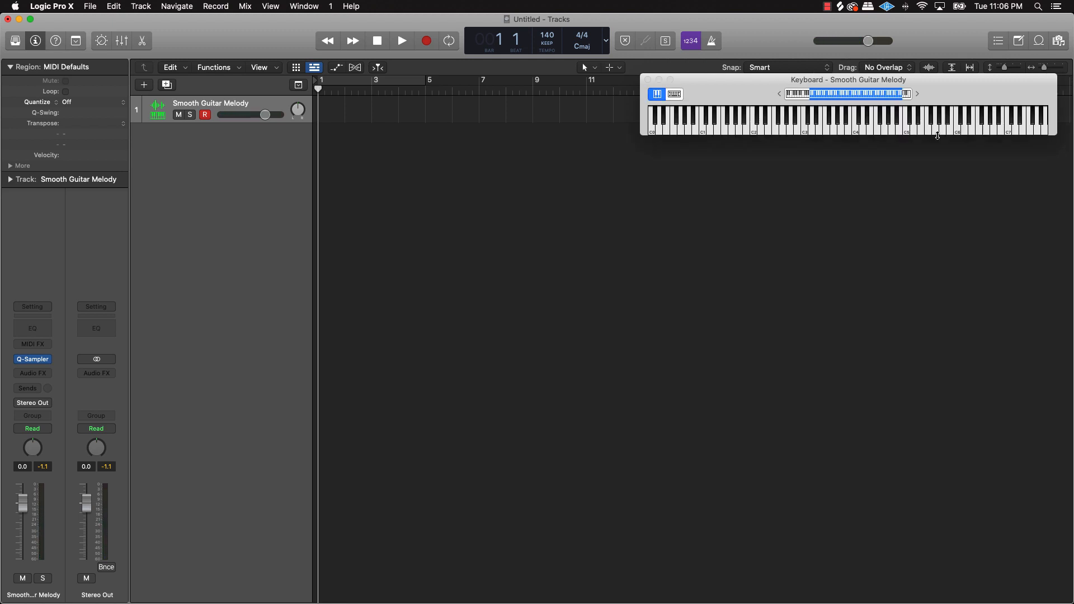
key("a")
key("g")
Enable the cycle range over bars 1 to 5 and record one held guitar note onto the track.
left_click(392, 82)
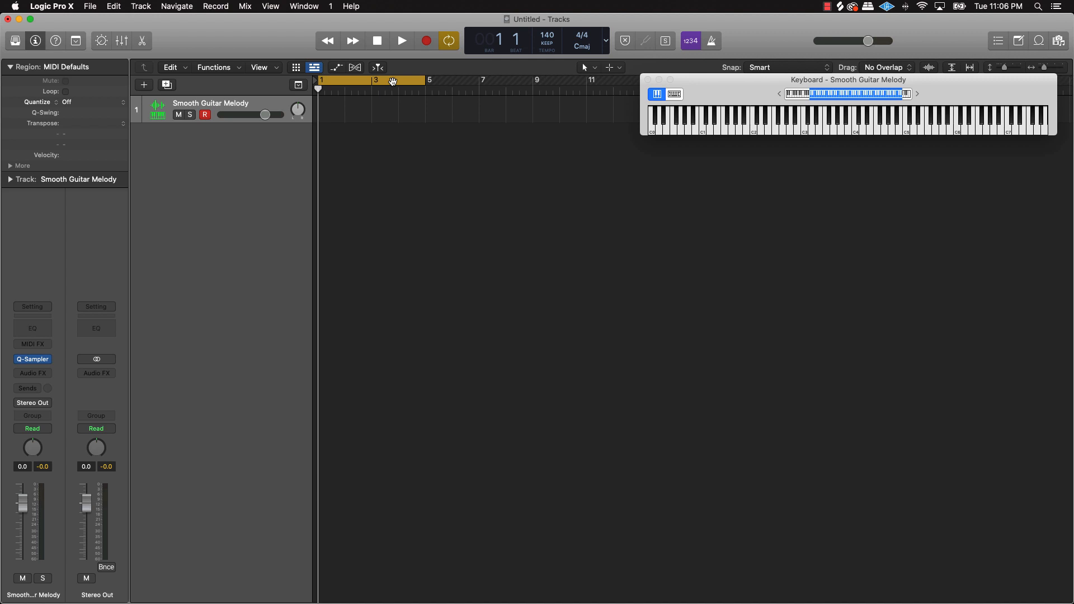
key("r")
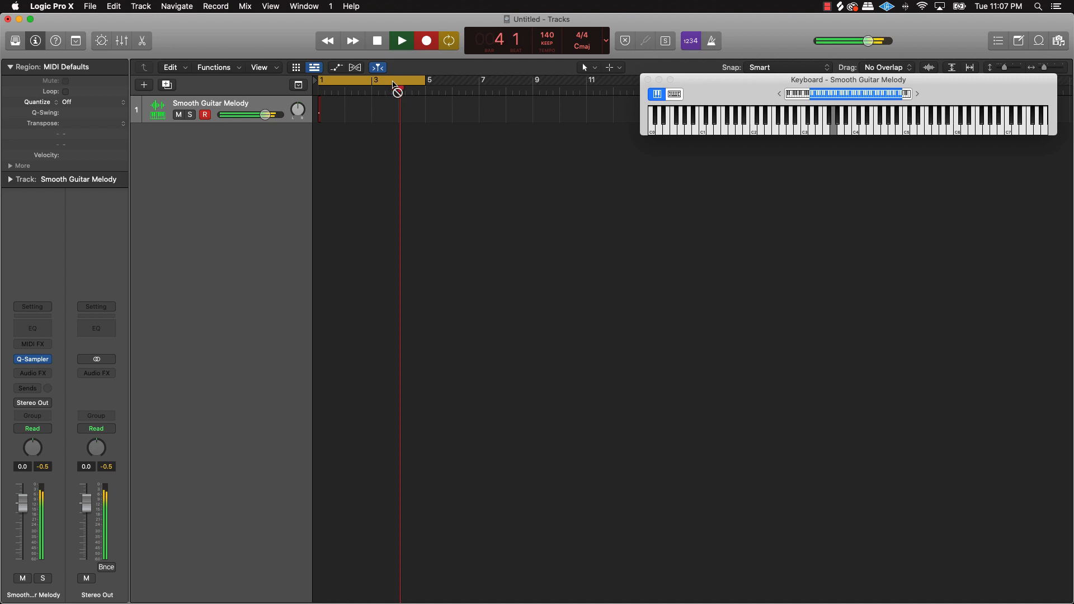
key("space")
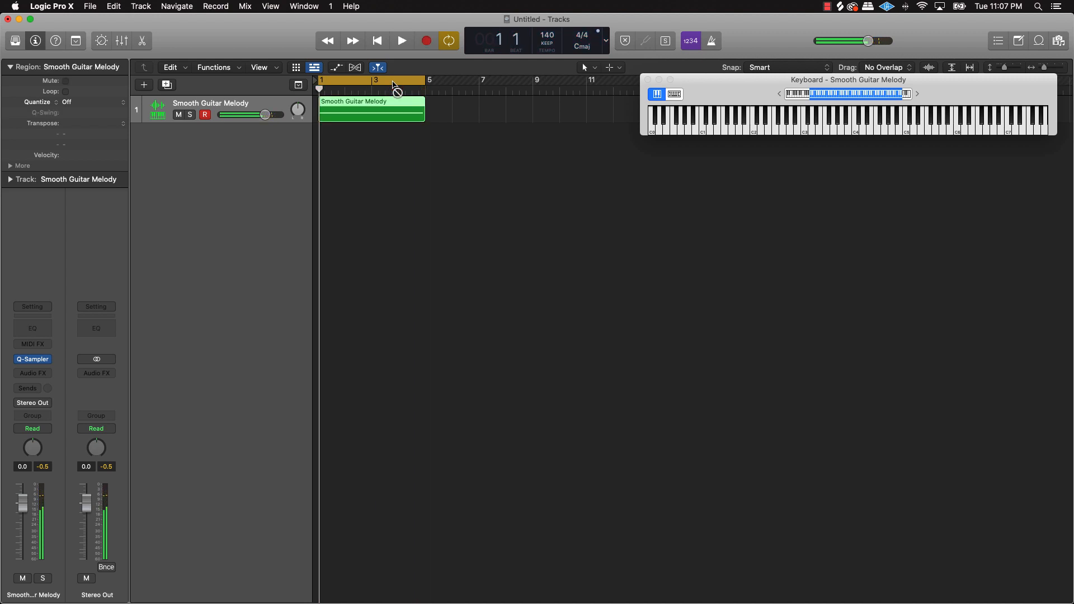
Open the recorded region in the Piano Roll, quantize its note to 1/16 Note, and widen the quantize settings area.
double_click(390, 118)
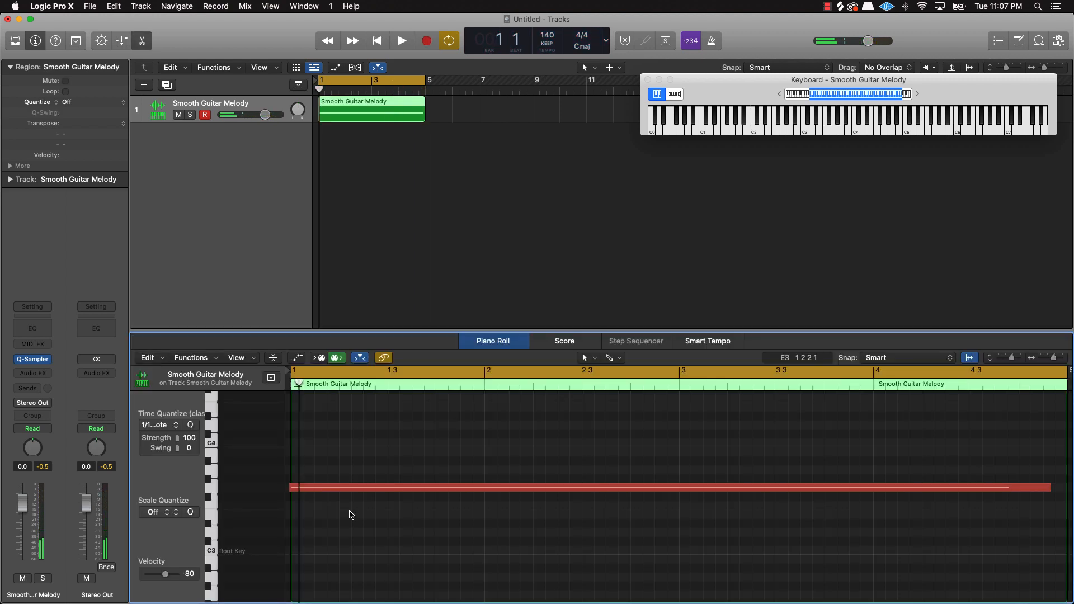
left_click(342, 487)
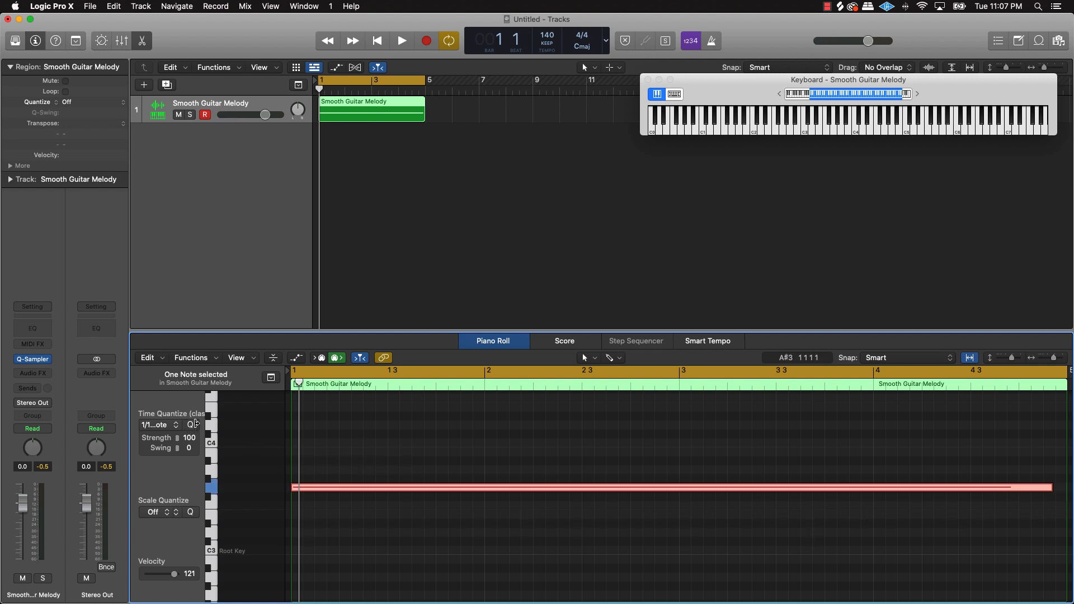
left_click_drag(205, 415, 233, 416)
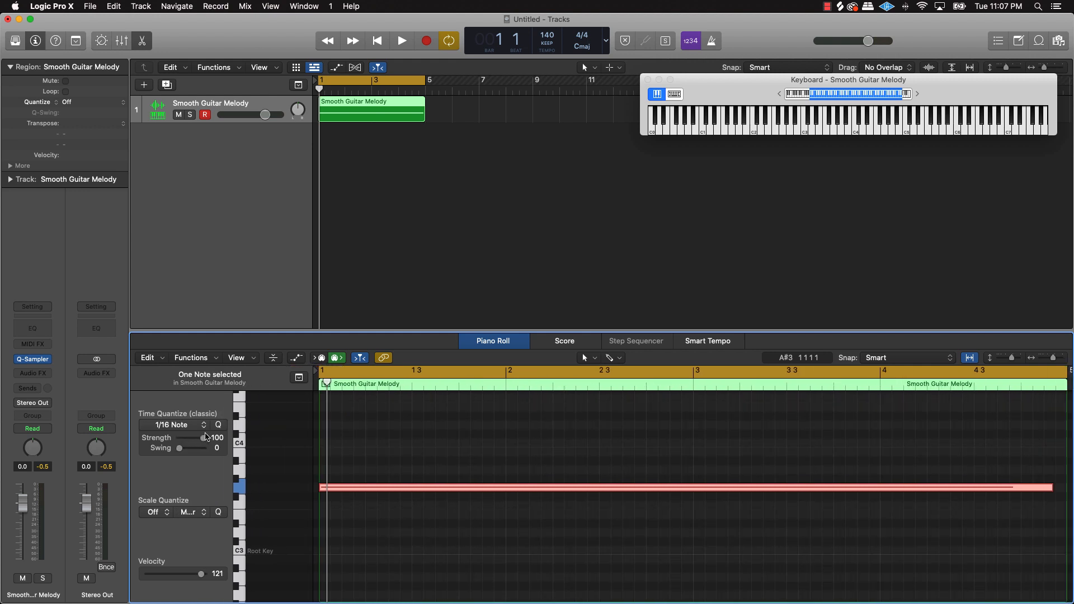
left_click(469, 442)
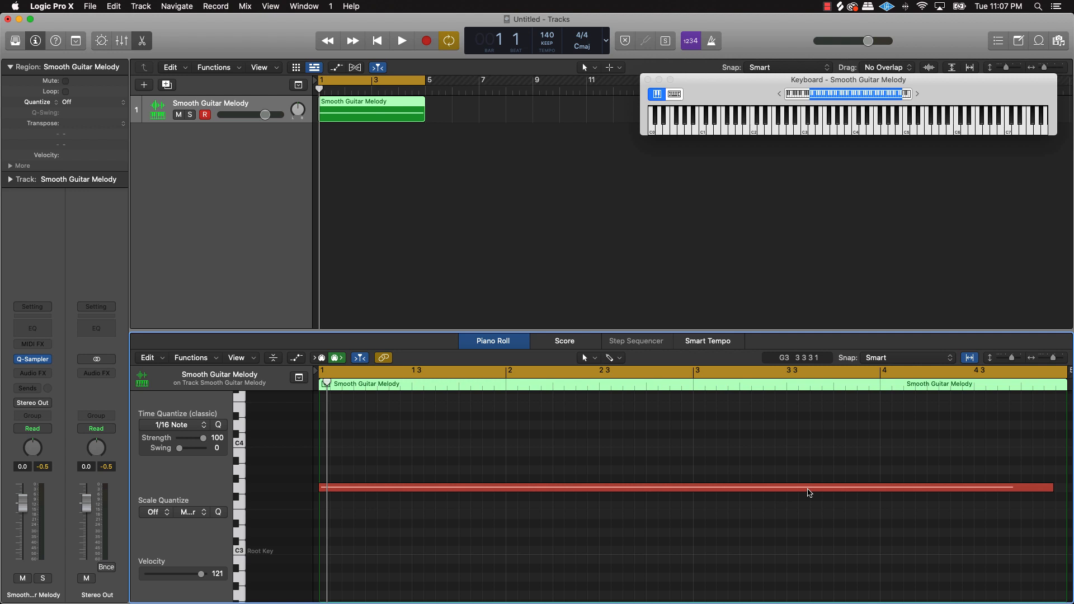
Extend the recorded note to the region's end using Trim Note End to Following Notes (Force Legato).
right_click(808, 492)
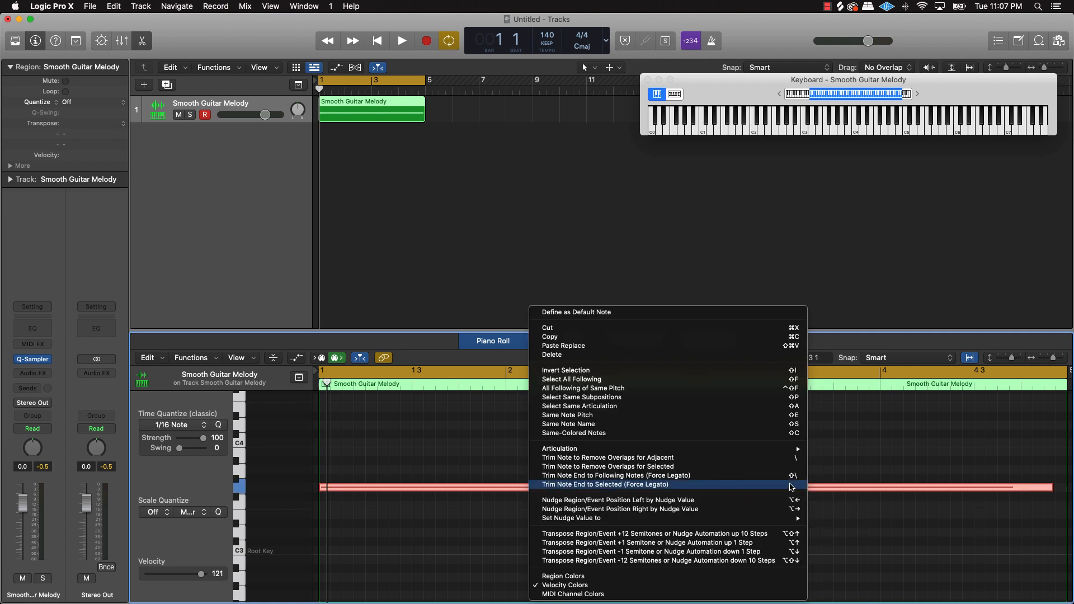
left_click(665, 475)
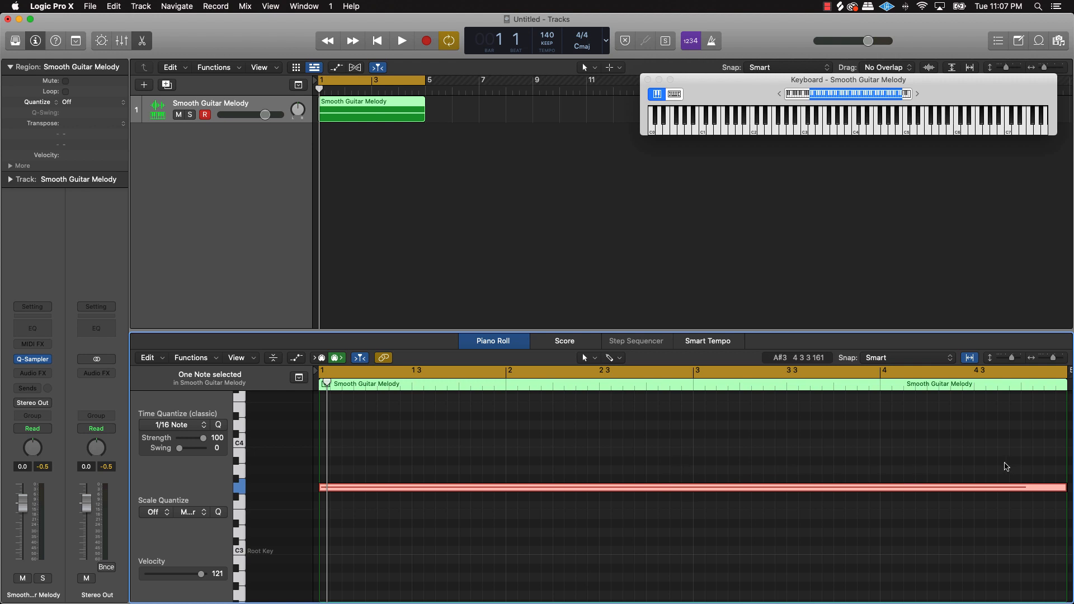
left_click(981, 461)
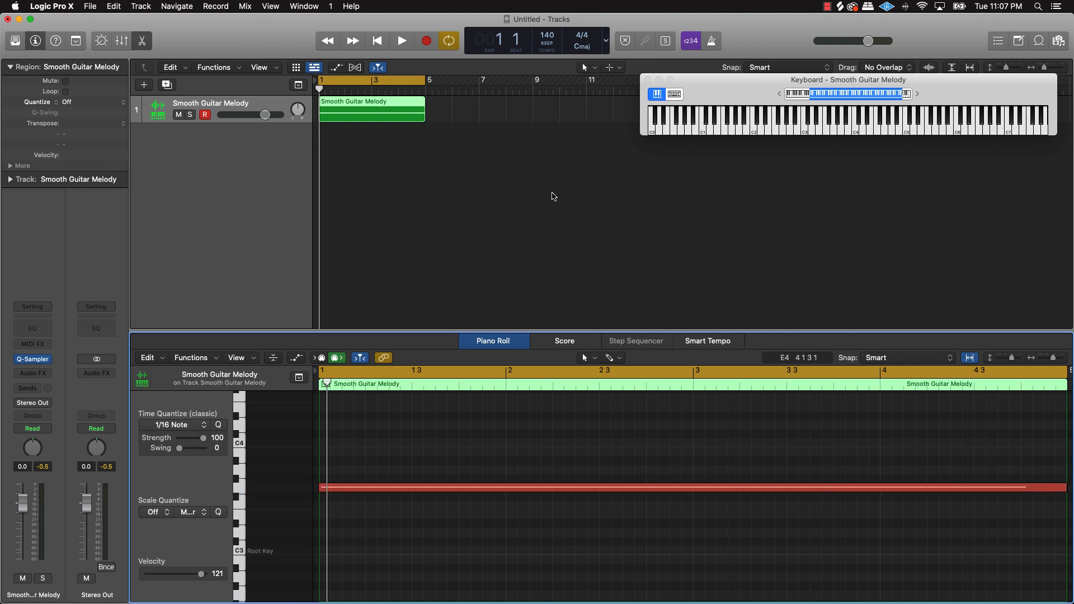
Deselect the region and play back the guitar loop to check it.
left_click(552, 196)
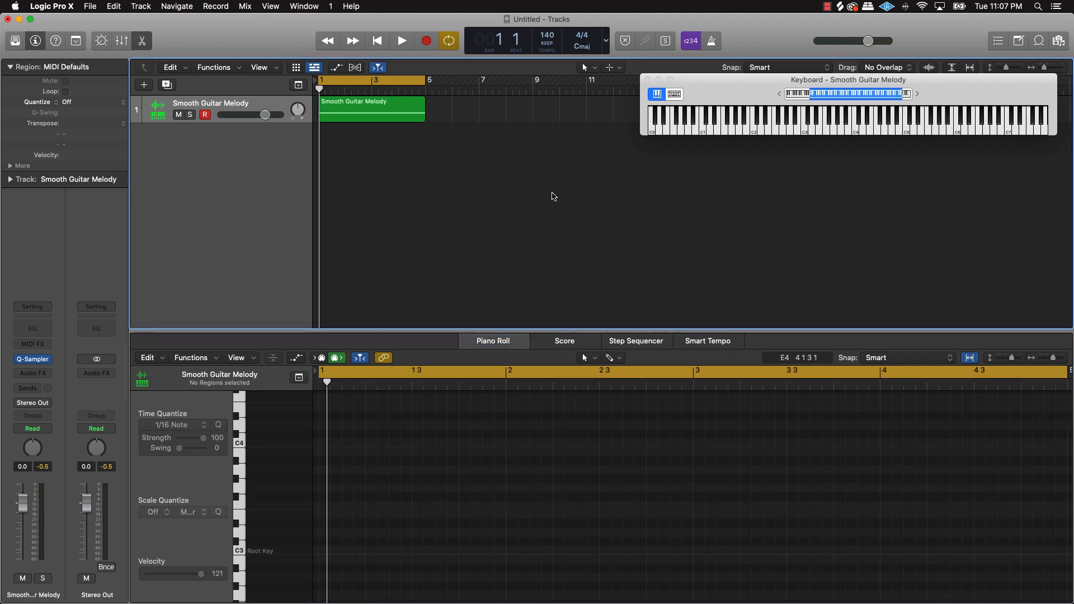
key("space")
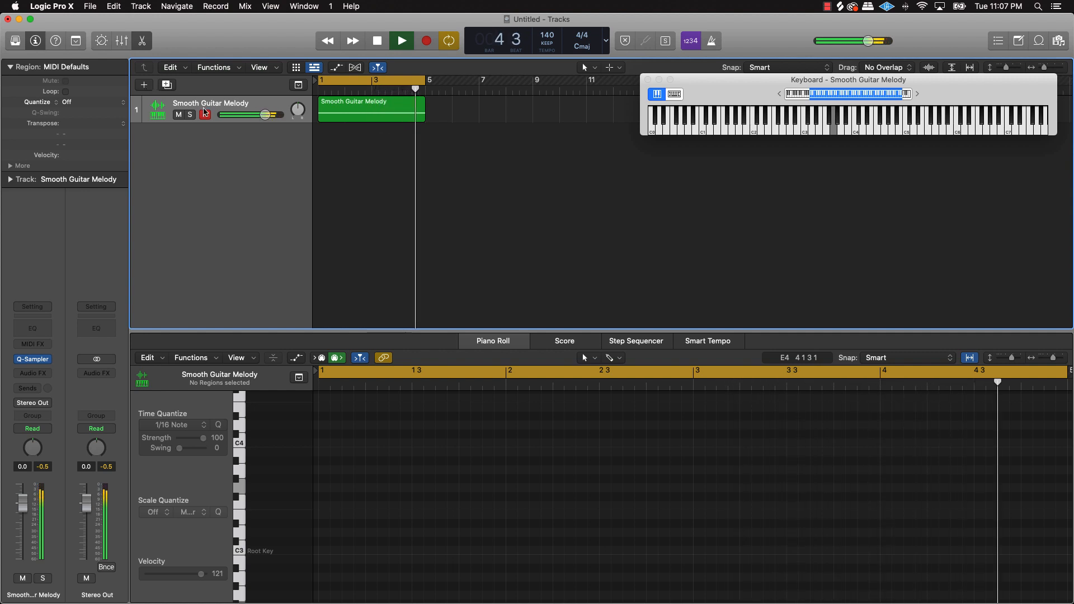
key("space")
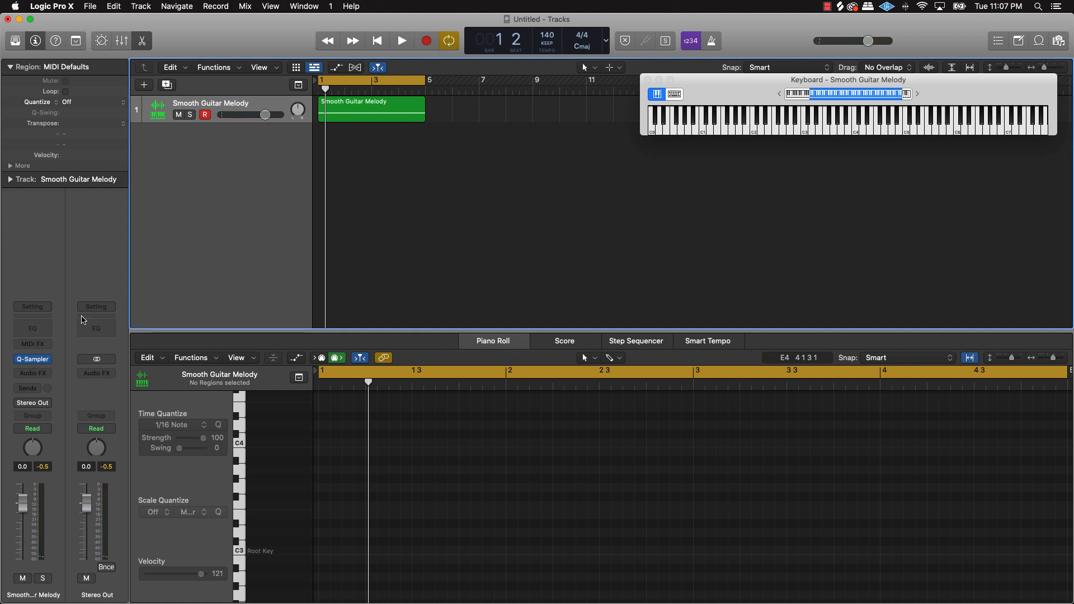
Add a Channel EQ to the guitar track with a low cut at 202 Hz and 48 dB/Oct, audition it, and close the plug-in window.
left_click(33, 330)
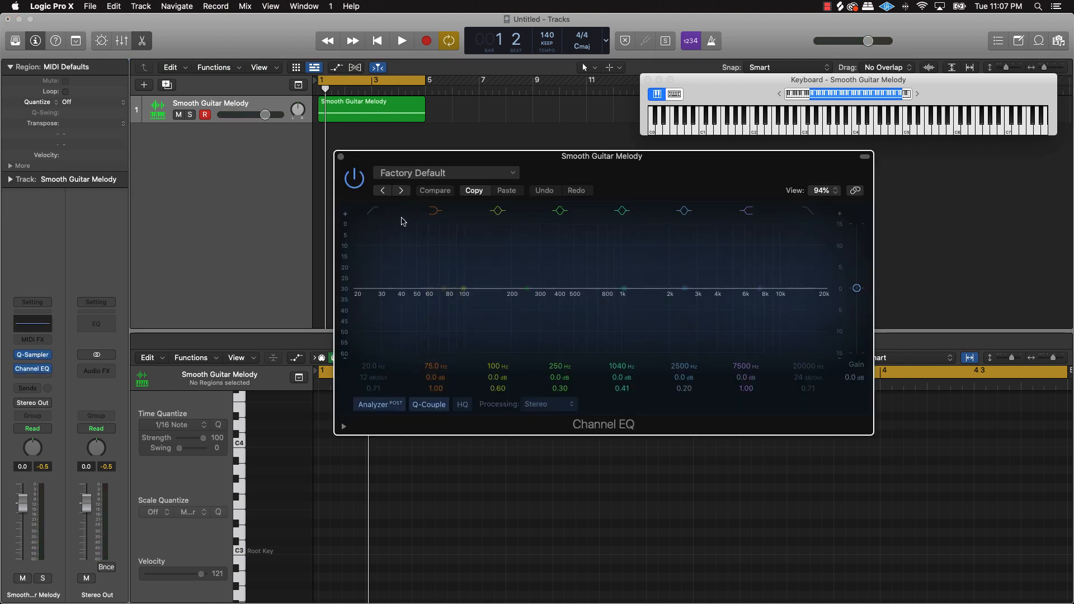
left_click(373, 211)
left_click_drag(374, 378, 390, 337)
key("space")
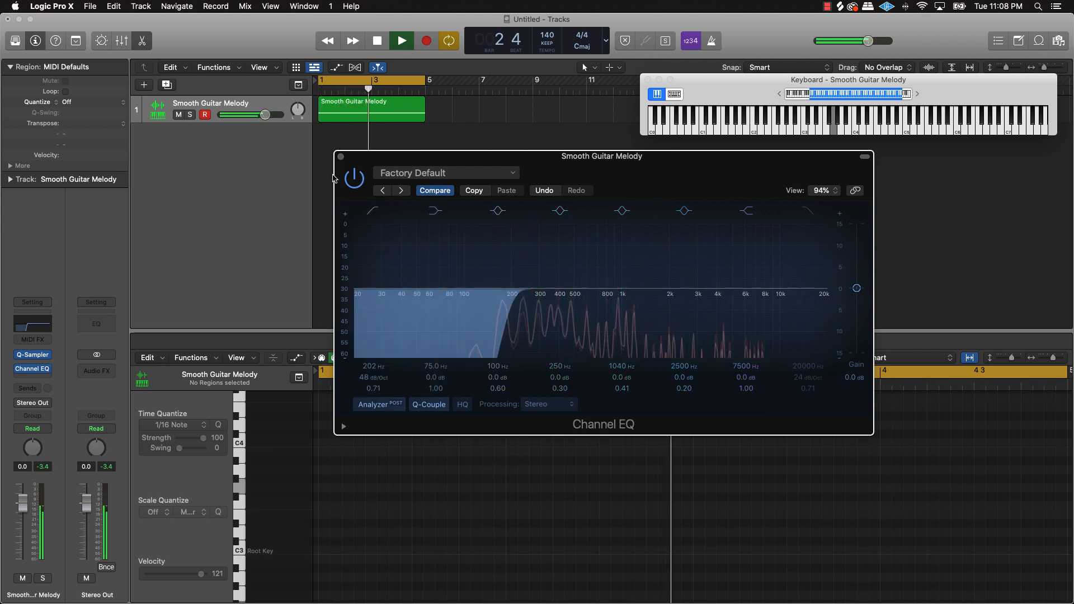
left_click(341, 156)
Lower the guitar region's note by one semitone to F#3 in the Piano Roll and play back the loop.
left_click(345, 108)
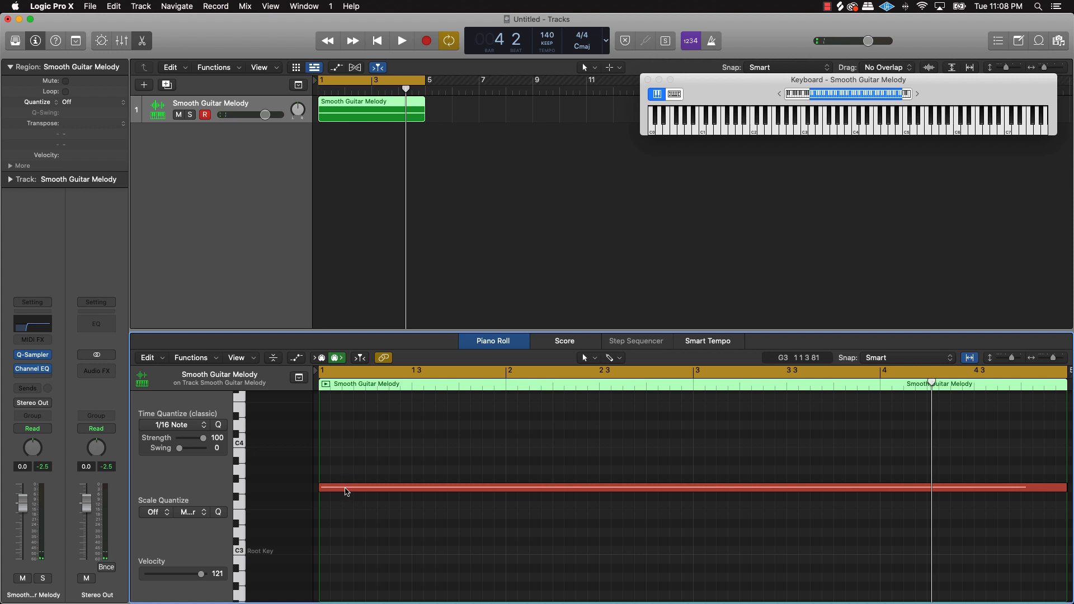
mouse_move(345, 492)
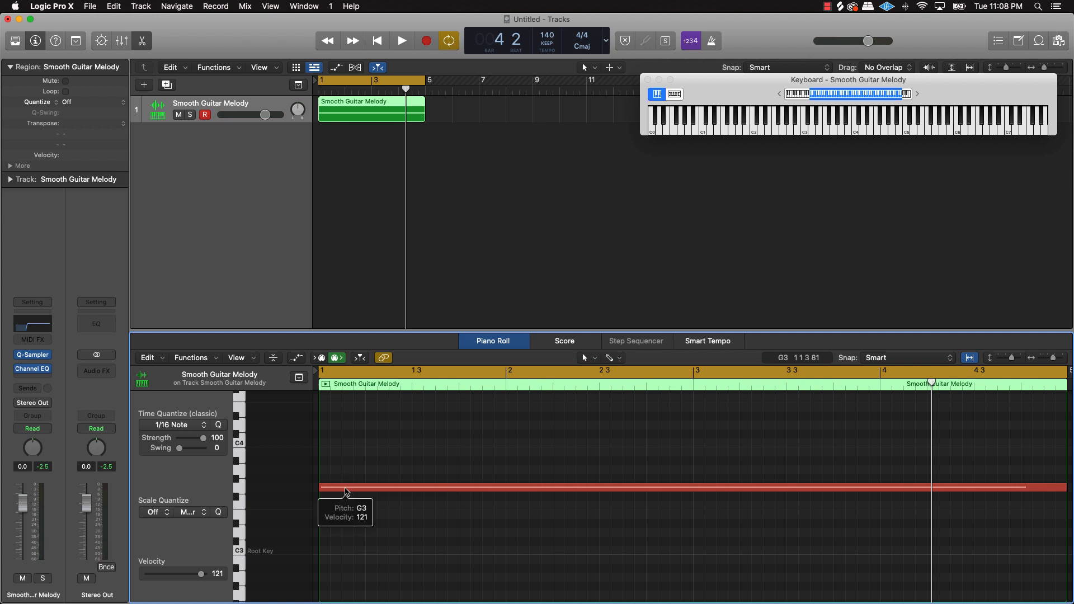
left_click_drag(346, 492, 345, 498)
left_click(354, 468)
key("space")
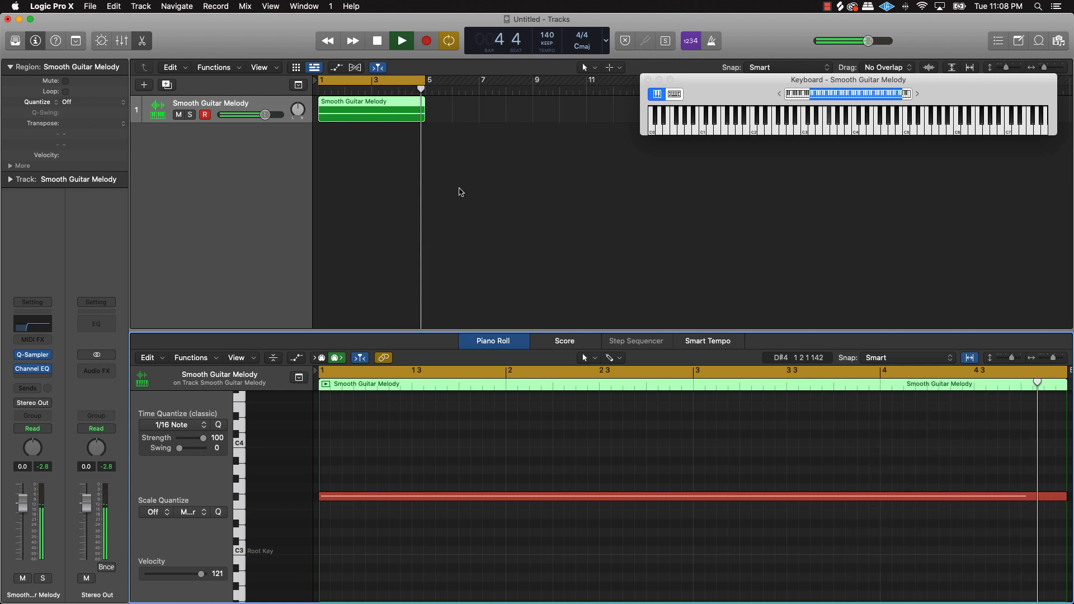
key("space")
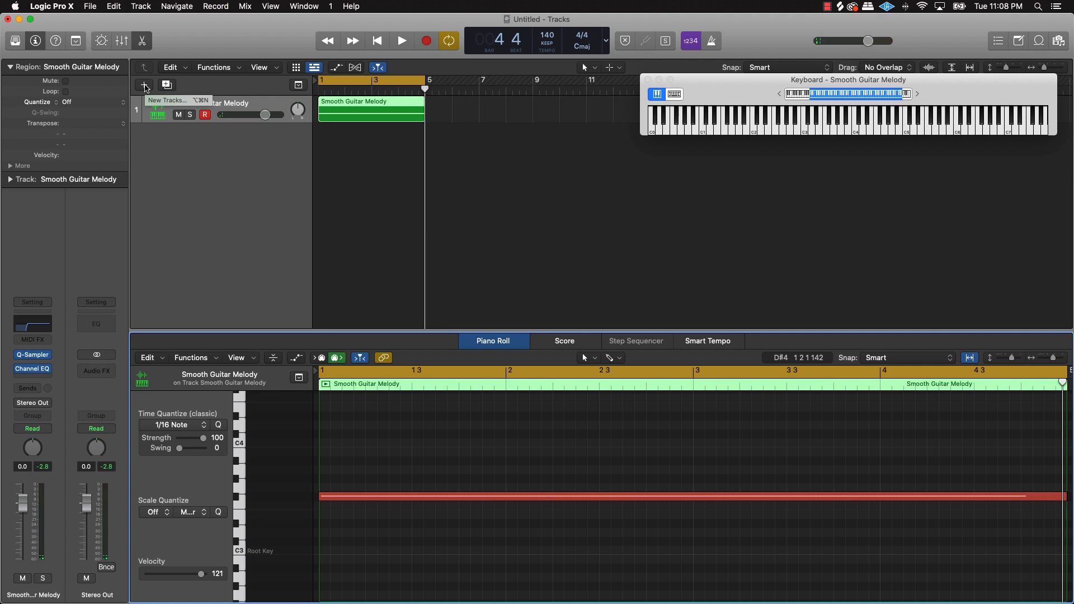
Create a new Quick Sampler software instrument track and load the Bricks - Clap 1 setting into it.
left_click(145, 85)
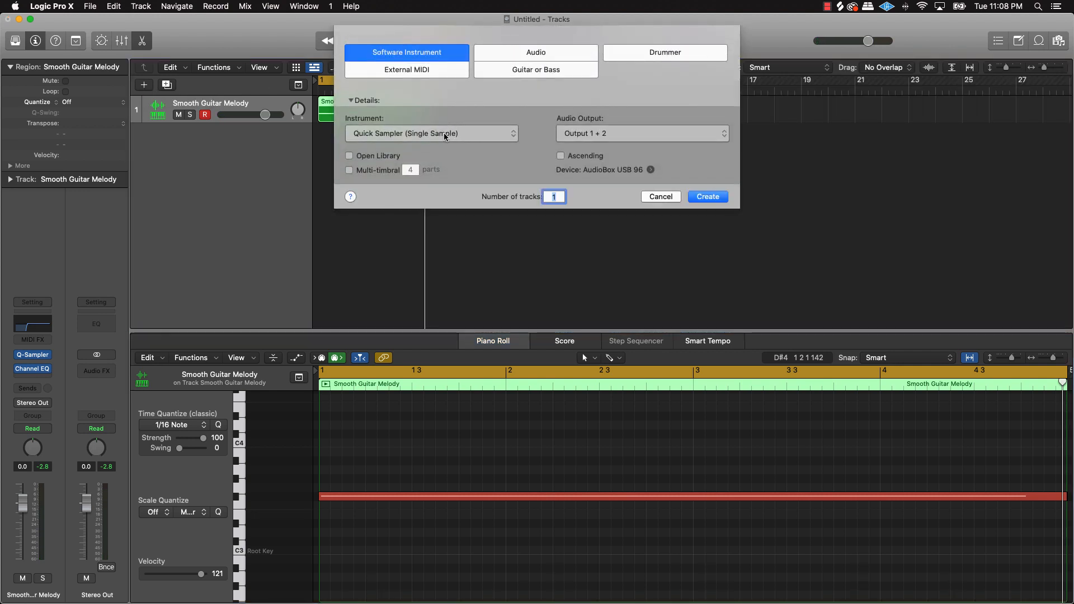
left_click(703, 197)
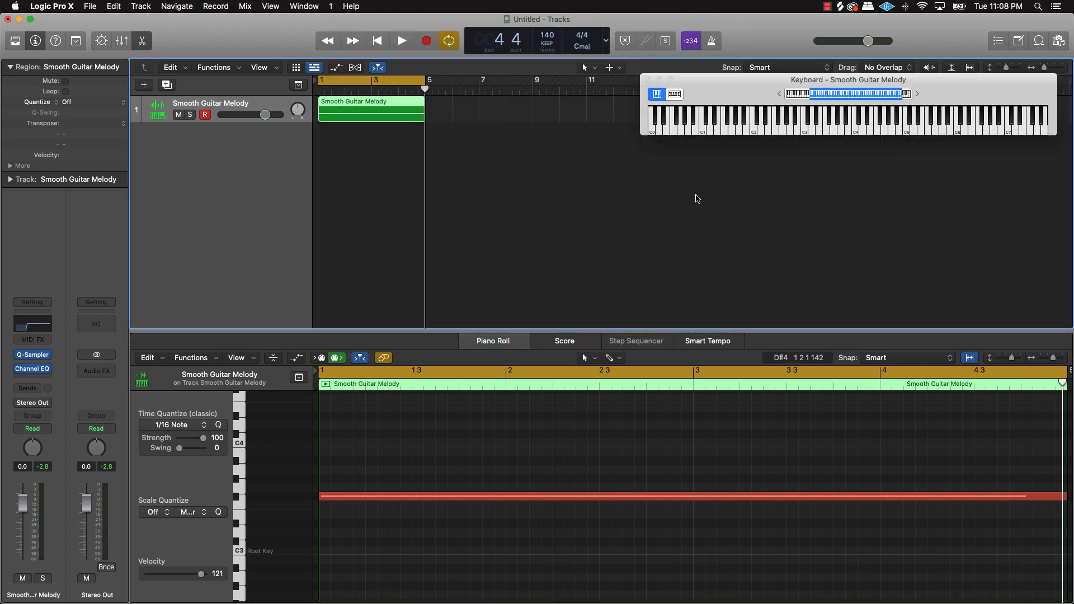
left_click(413, 175)
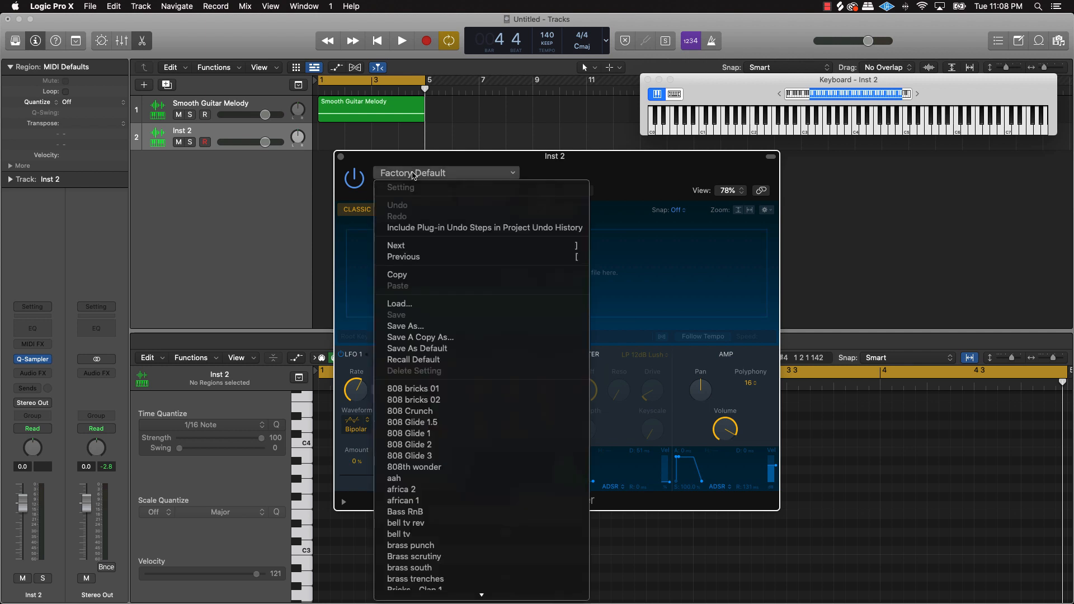
scroll(458, 425, "down", 10)
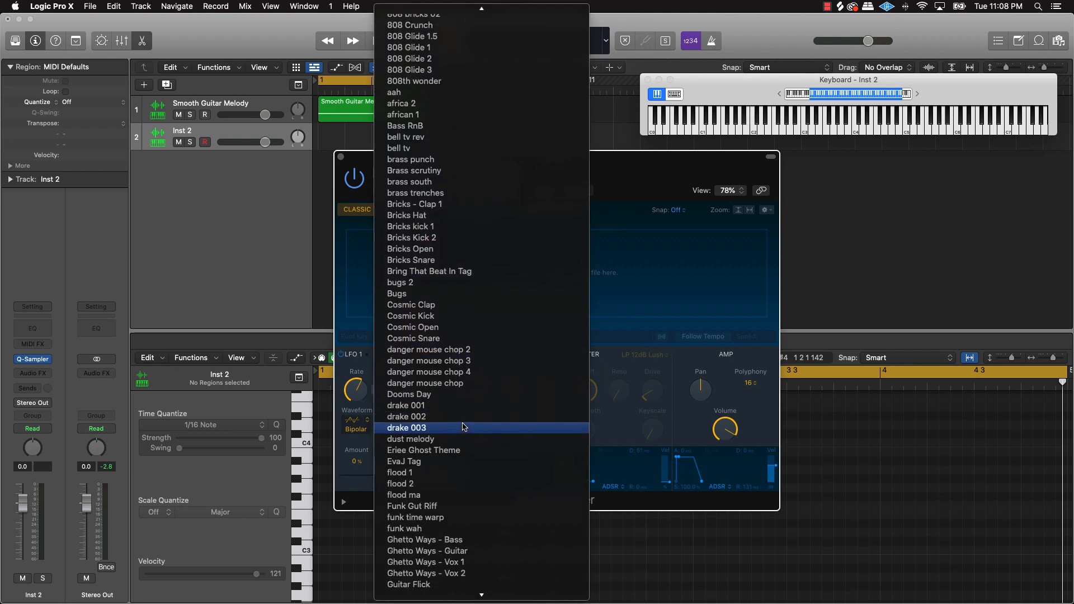
scroll(468, 422, "down", 5)
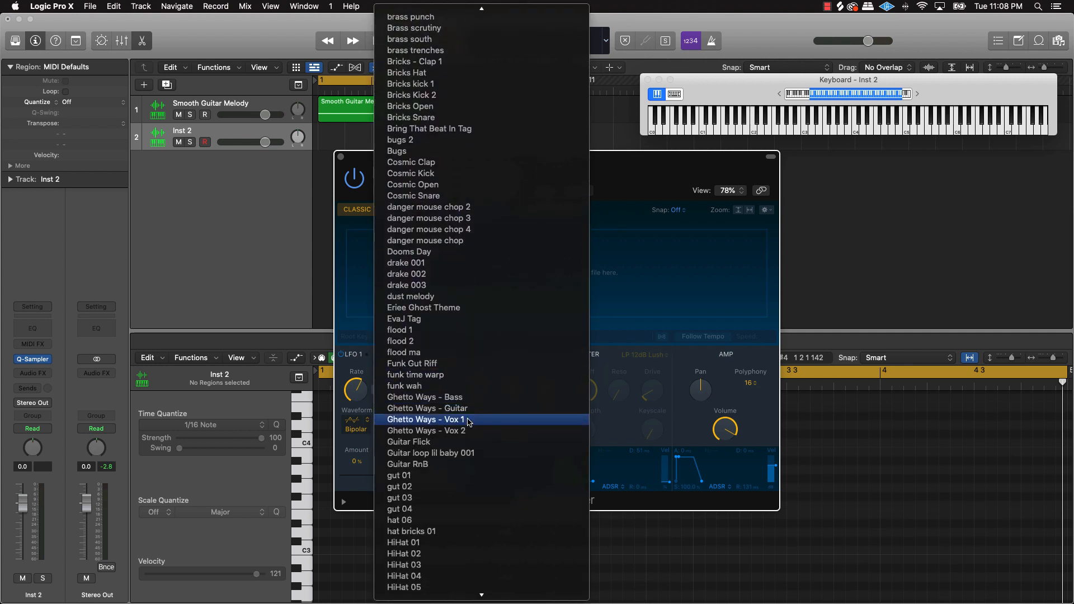
scroll(468, 422, "down", 5)
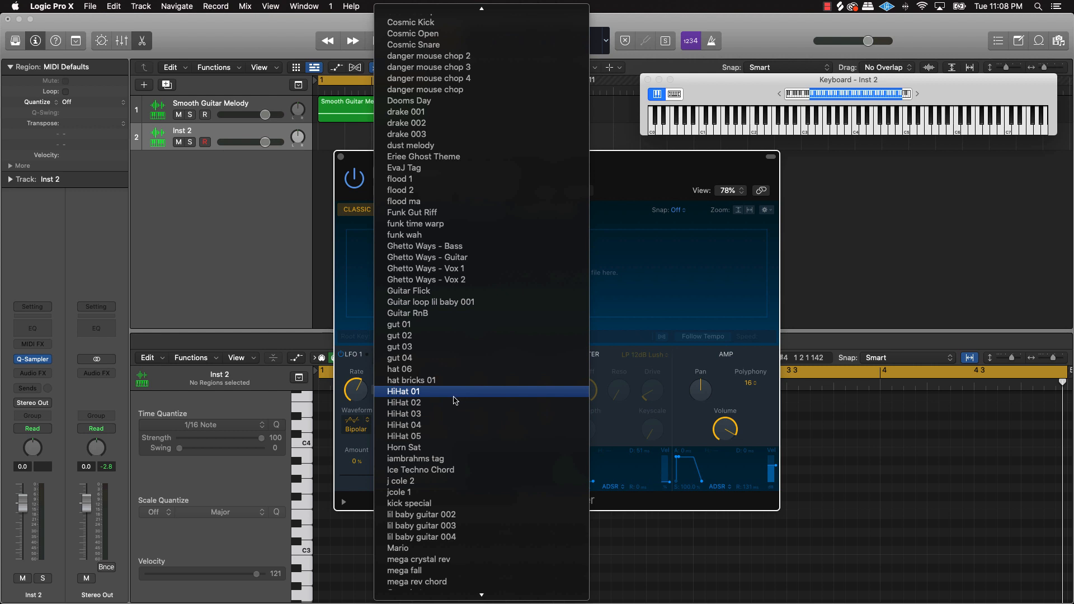
scroll(456, 400, "down", 5)
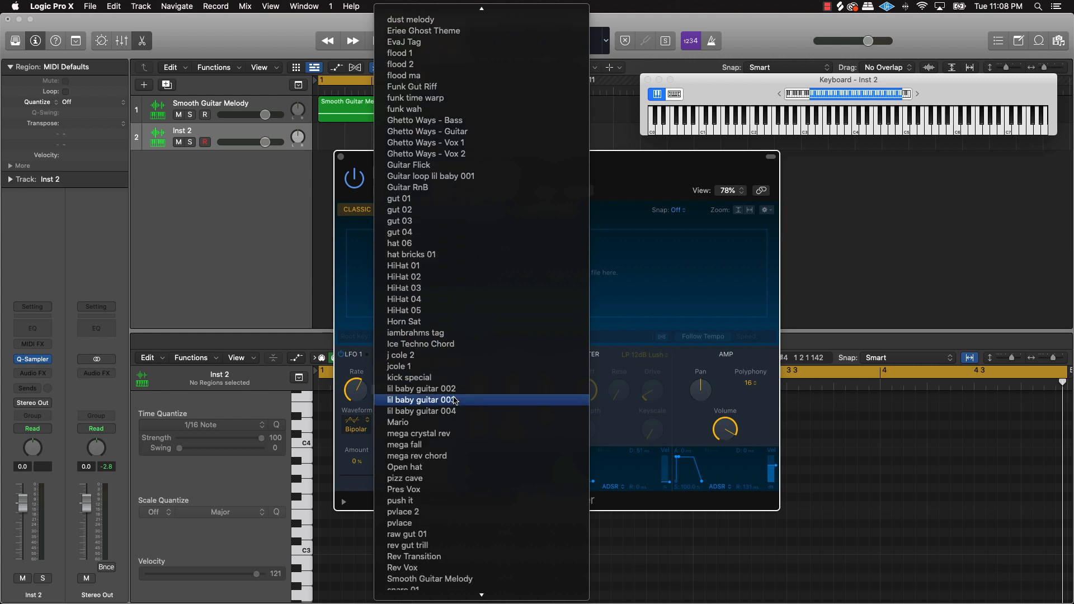
scroll(454, 399, "up", 15)
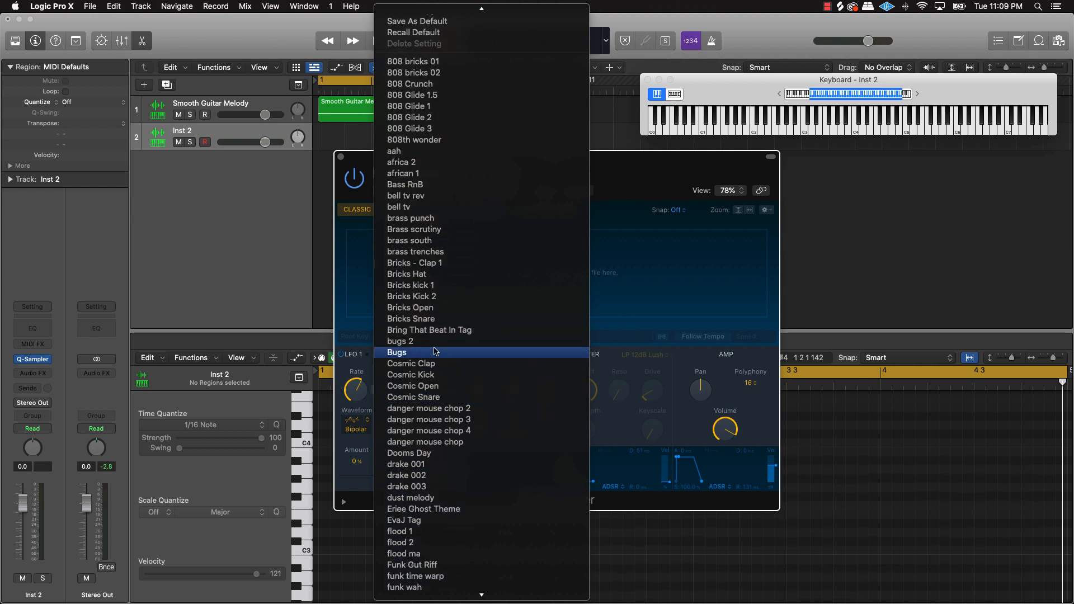
left_click(434, 263)
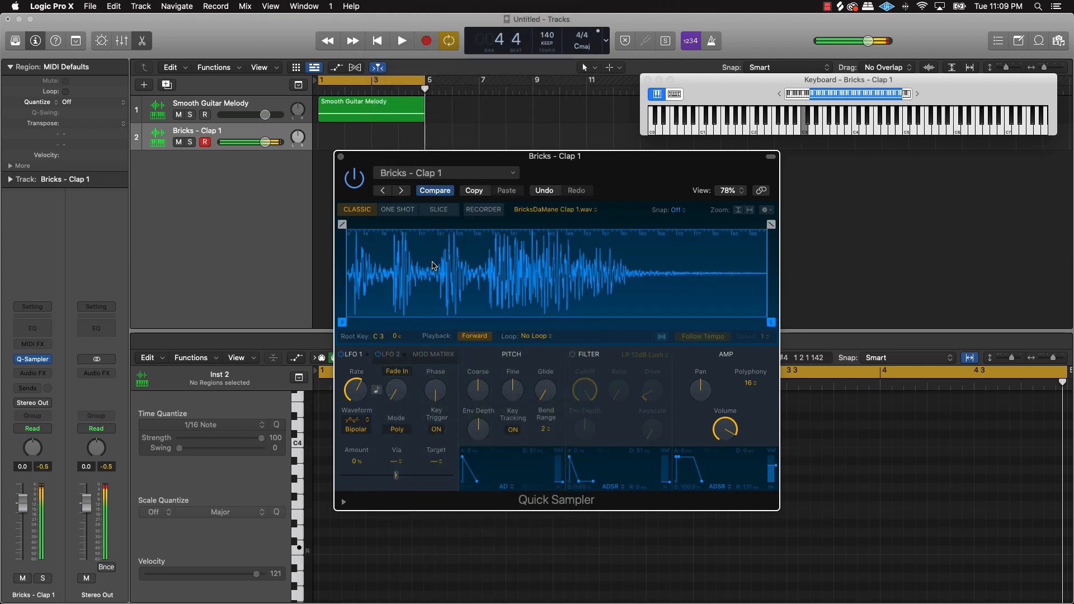
left_click(340, 157)
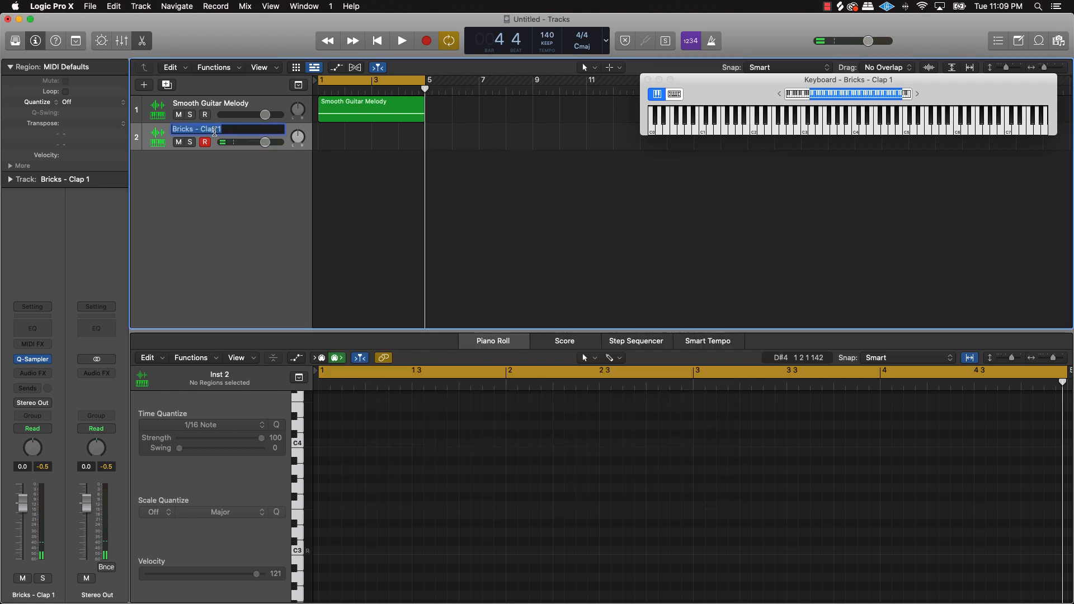
Rename the new track Clap and record one C3 clap on beat 3 of each bar across the four-bar loop.
key("Return")
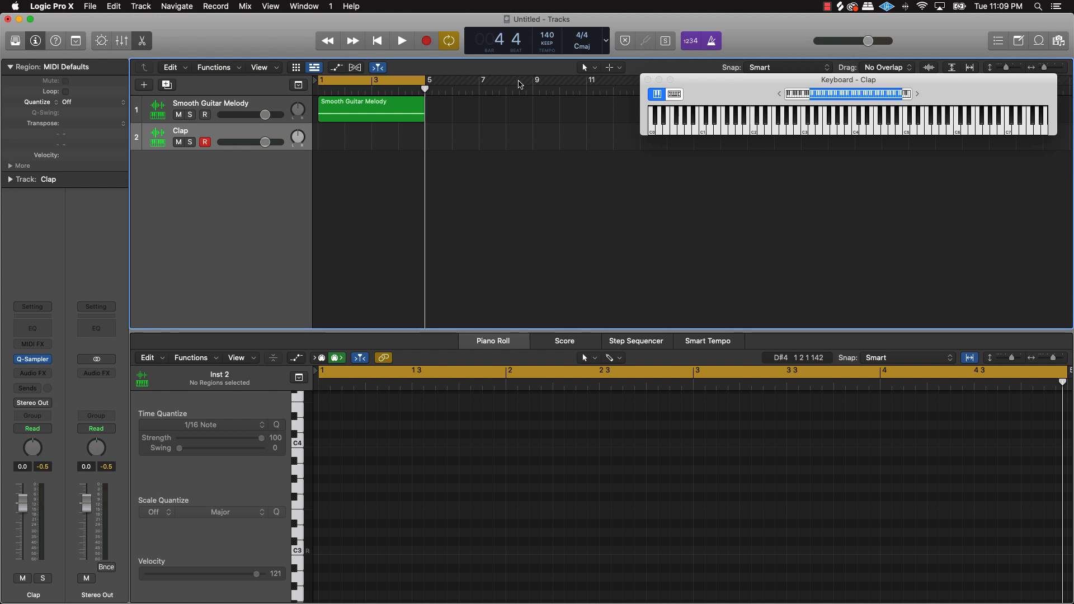
key("r")
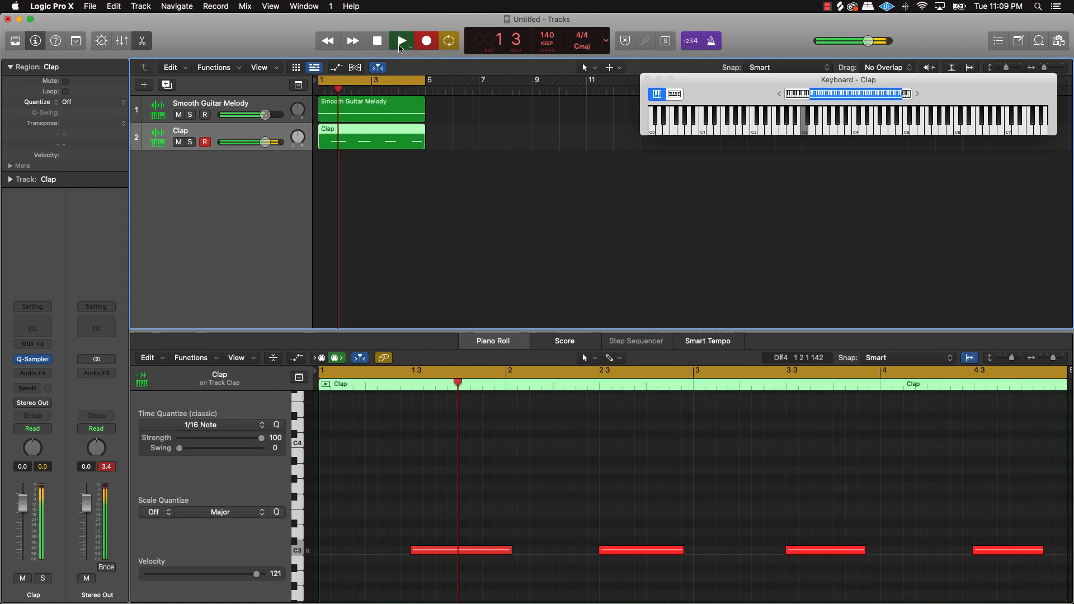
left_click(427, 40)
Quantize all the recorded clap notes to 1/16 Note in the Piano Roll and stop playback.
left_click(460, 507)
key("super+a")
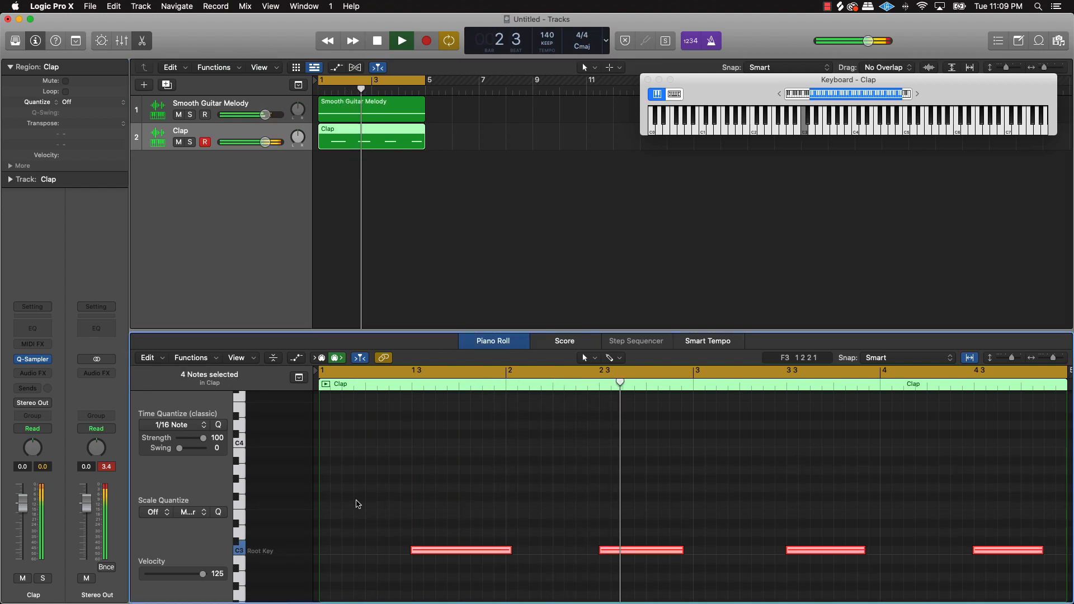
left_click(218, 425)
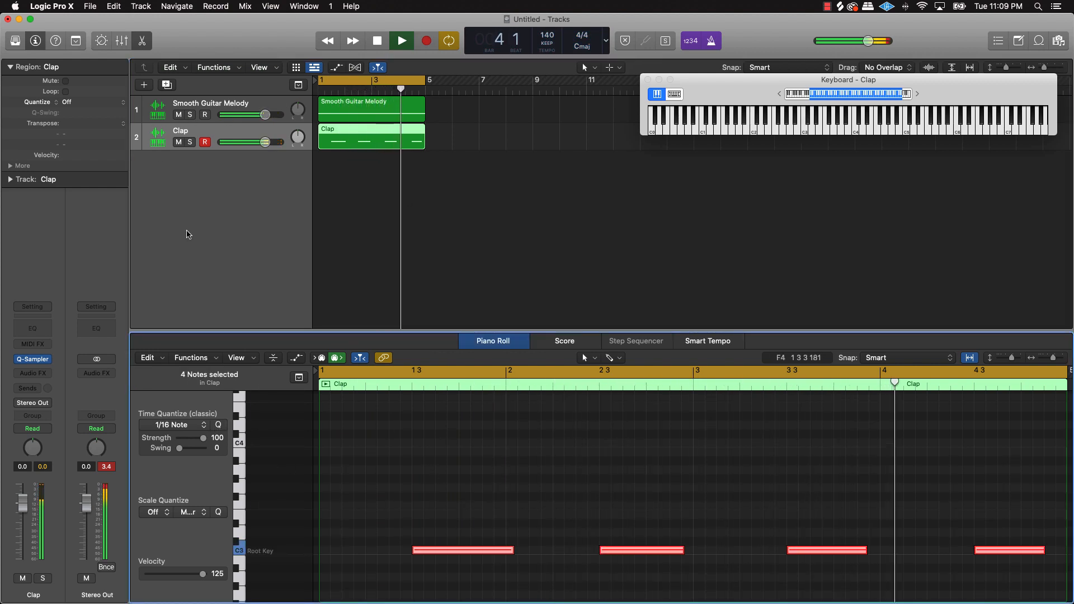
key("space")
Create another Quick Sampler software instrument track and load the HiHat 01 setting into it.
left_click(146, 87)
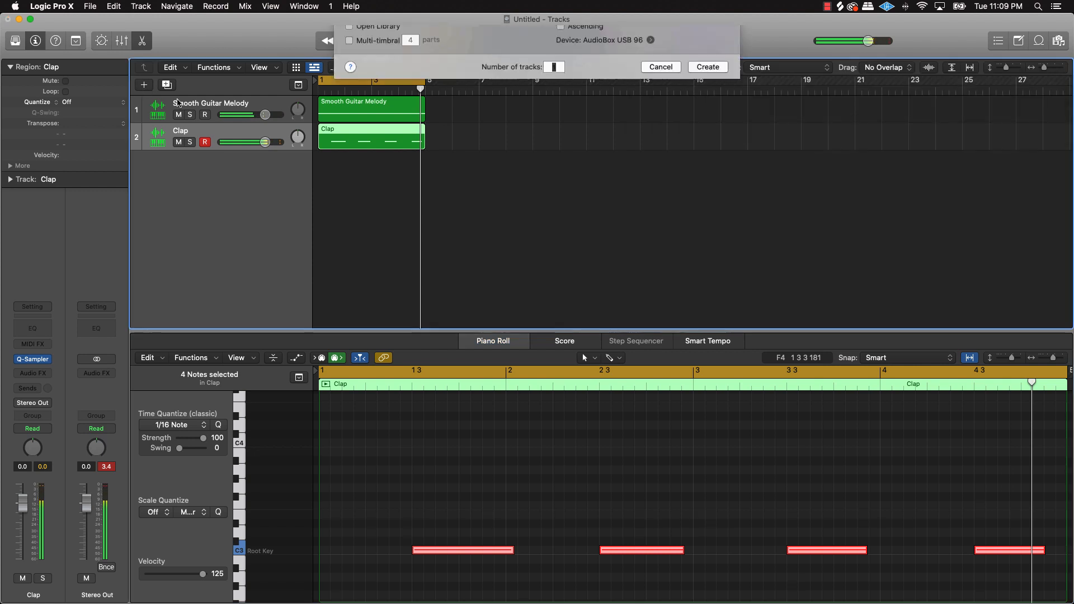
left_click(707, 196)
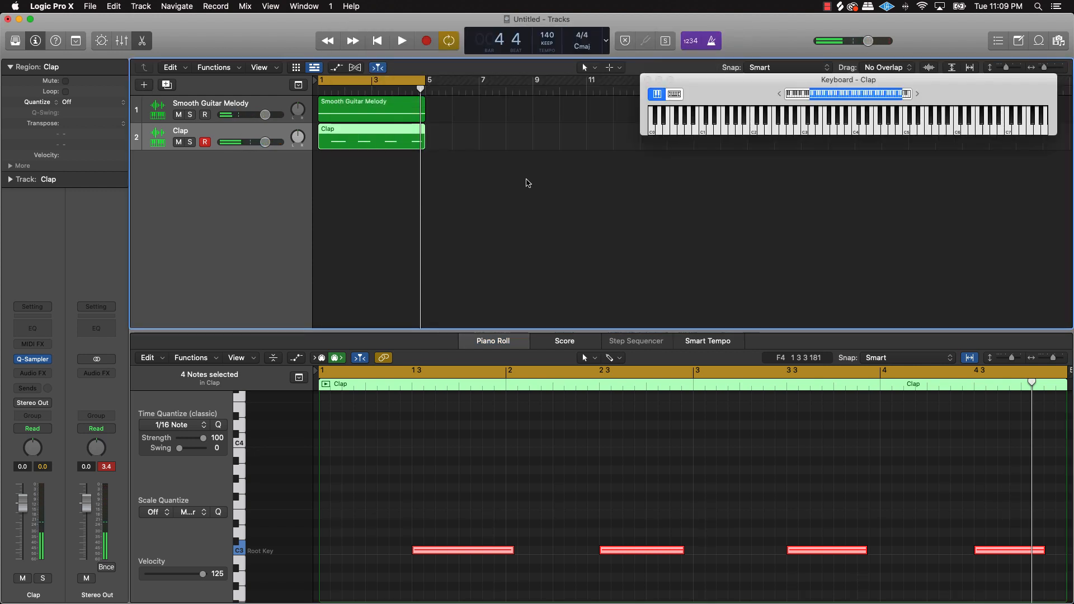
left_click(438, 174)
scroll(439, 520, "down", 5)
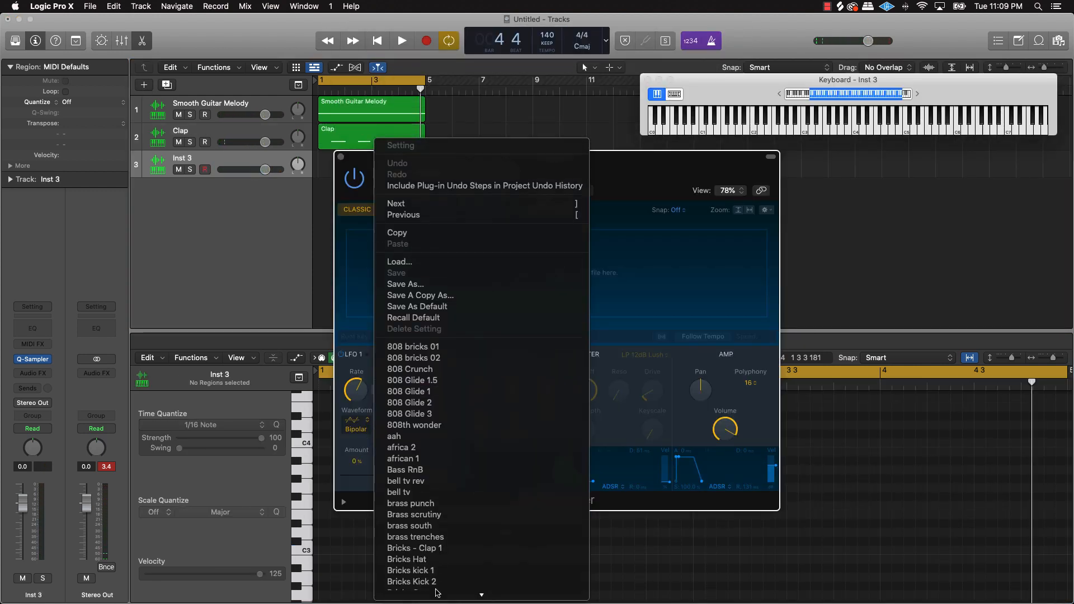
scroll(439, 520, "down", 15)
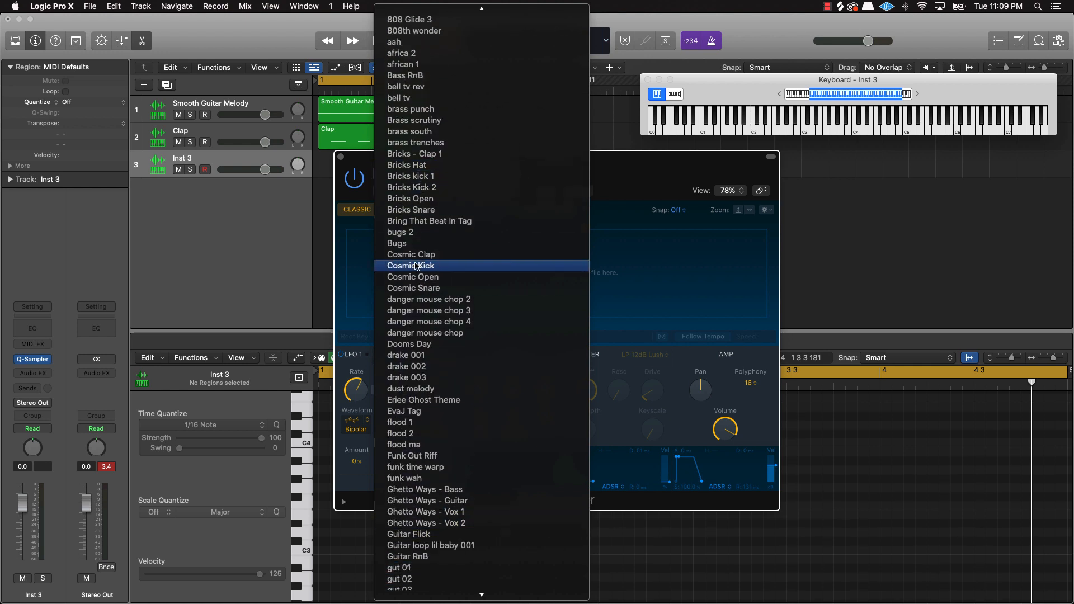
scroll(408, 448, "down", 5)
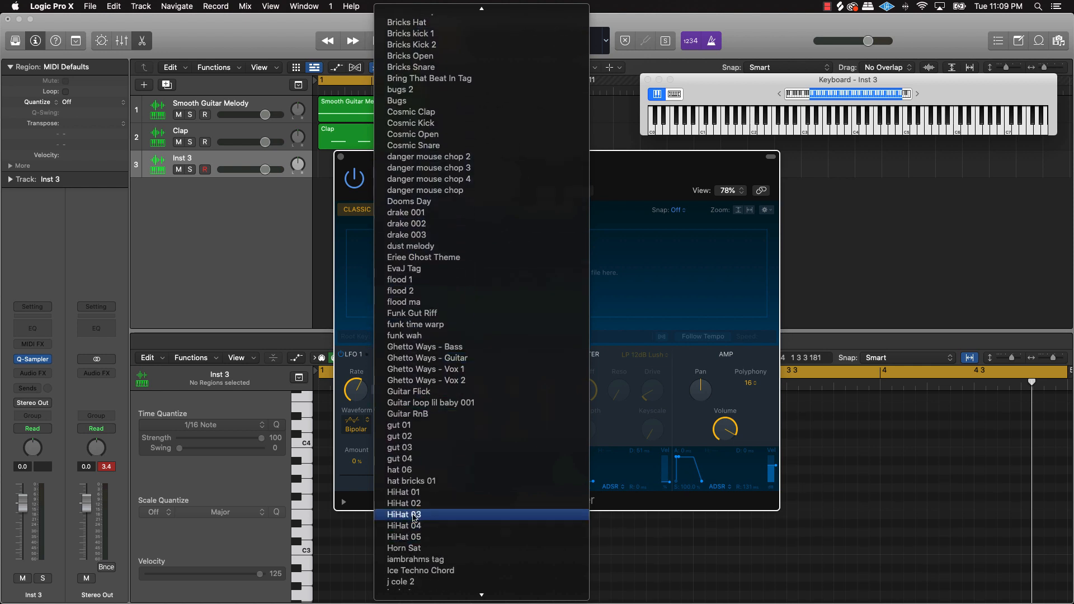
left_click(402, 492)
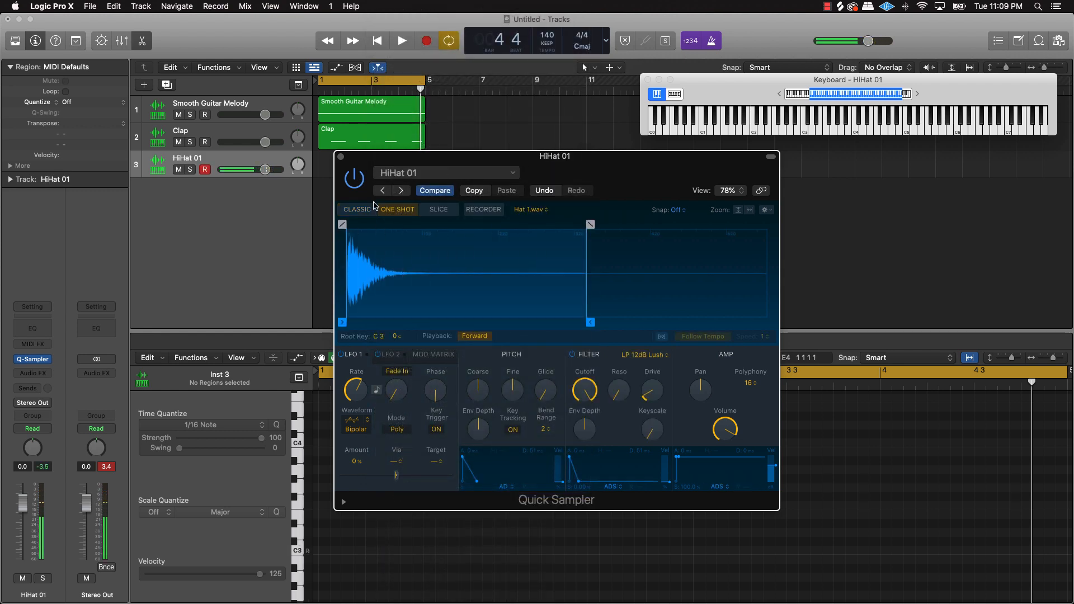
left_click(340, 157)
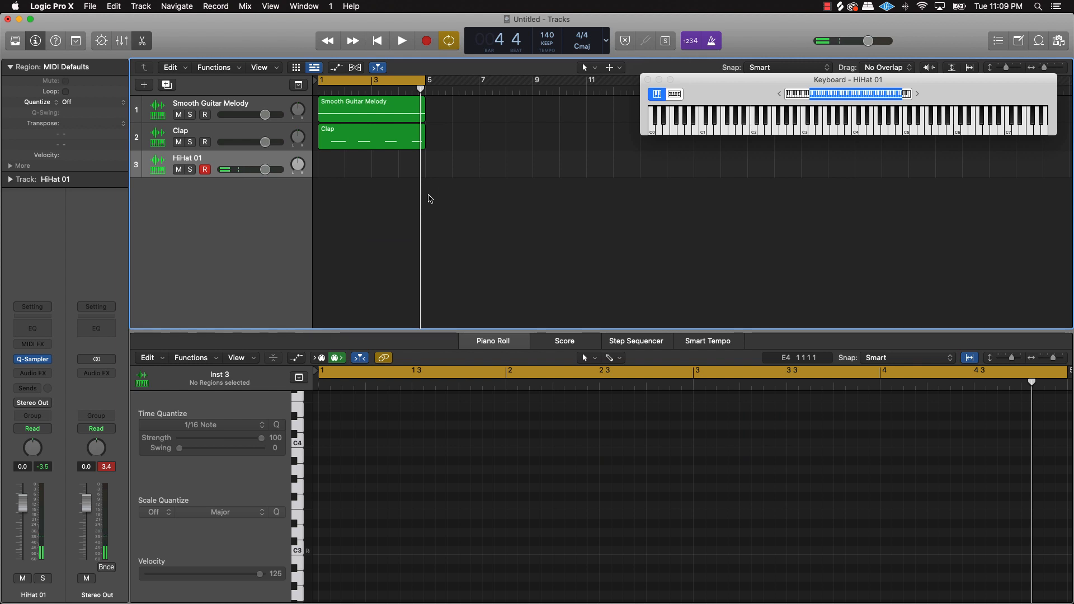
Program a HiHat 01 pattern in the Step Sequencer with every other 1/16 step of the C3 row on, starting at step 1.
key("Return")
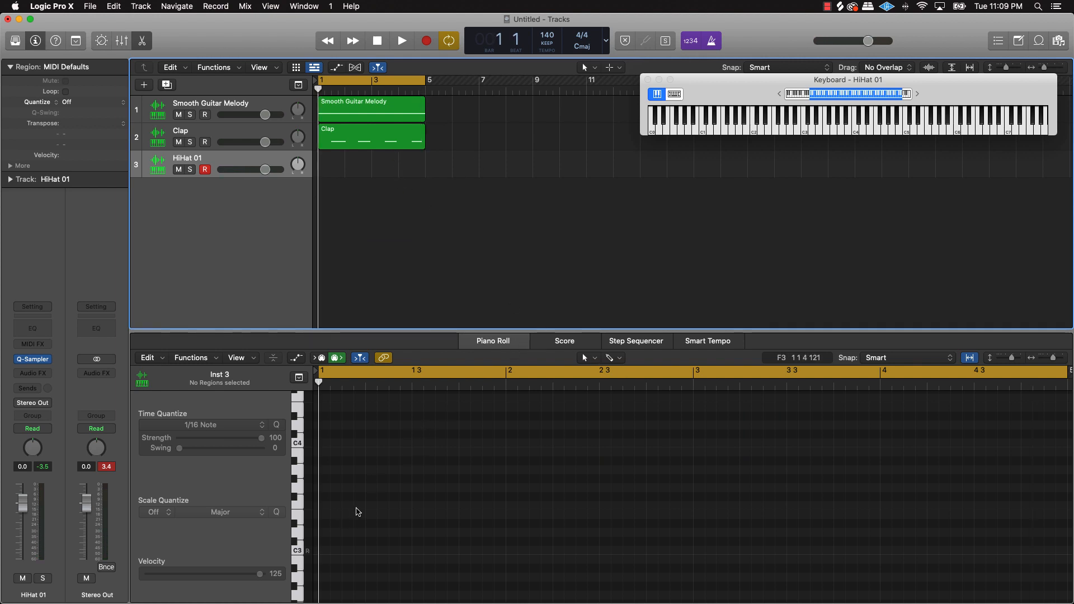
left_click(633, 342)
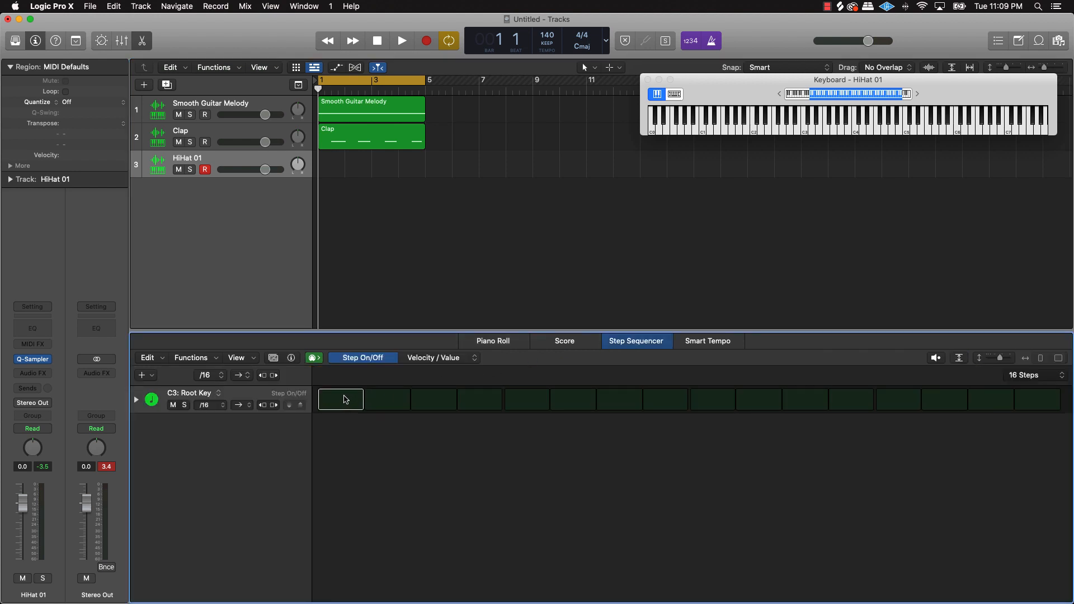
left_click(345, 399)
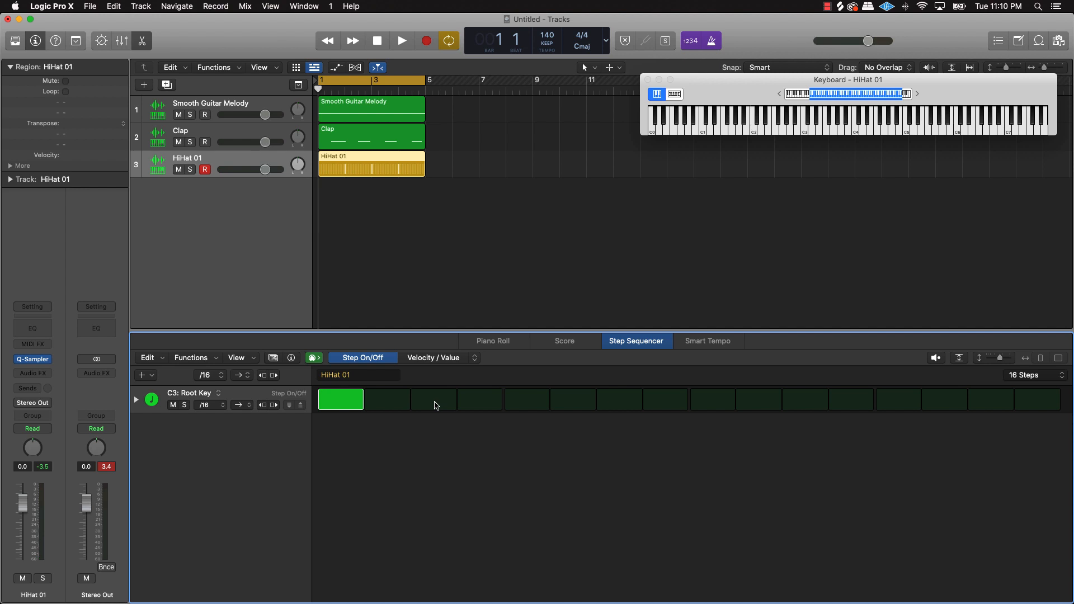
left_click(436, 405)
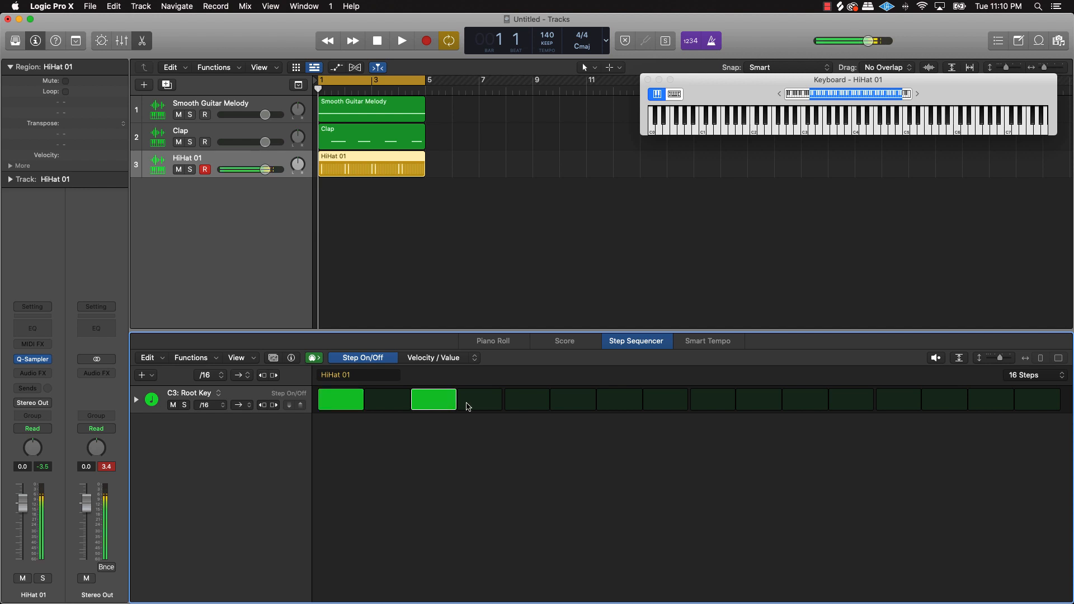
left_click(515, 406)
left_click(615, 404)
left_click(708, 400)
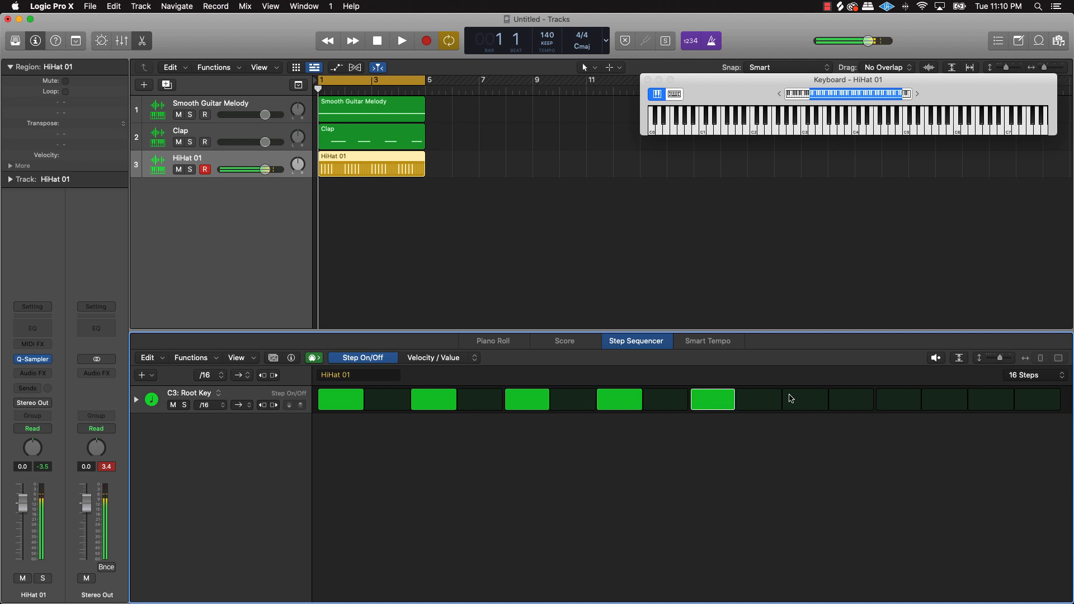
left_click(790, 399)
left_click(900, 400)
left_click(985, 403)
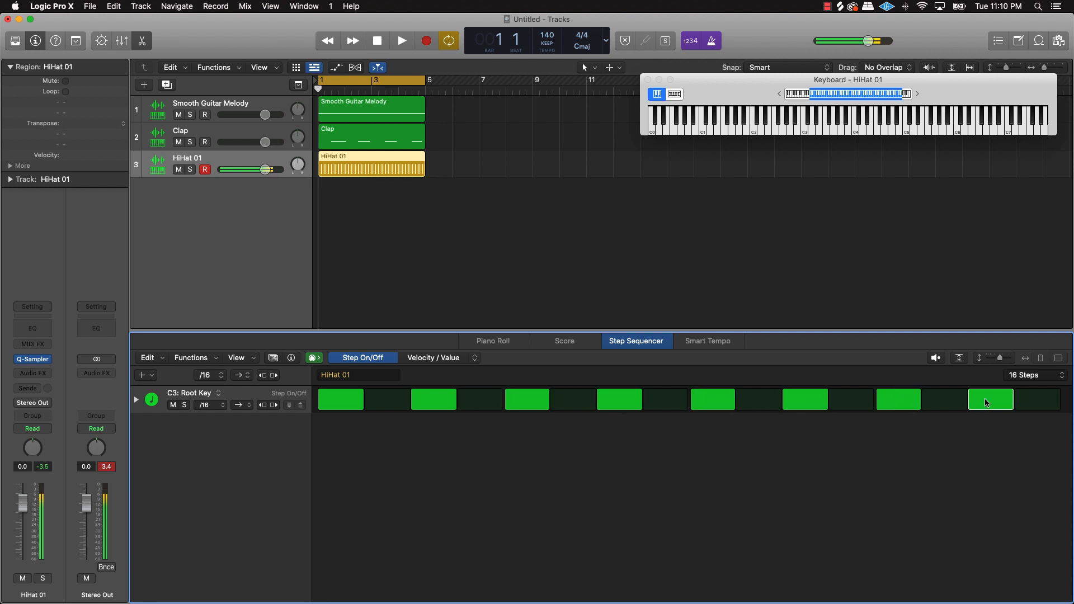
Extend the hi-hat pattern to 64 Steps and play back the loop.
left_click(1054, 376)
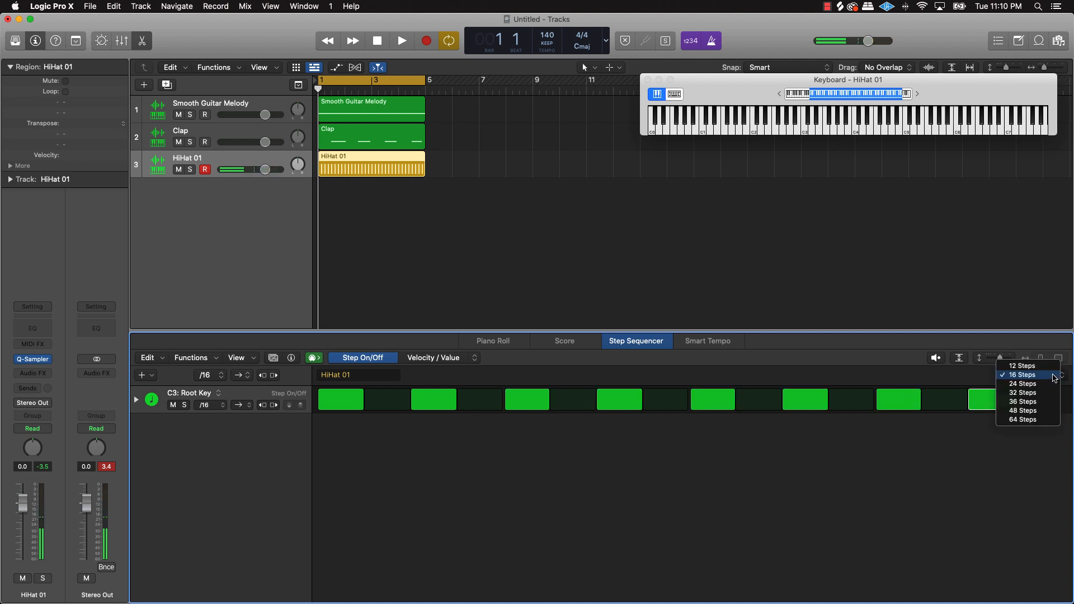
left_click(1027, 424)
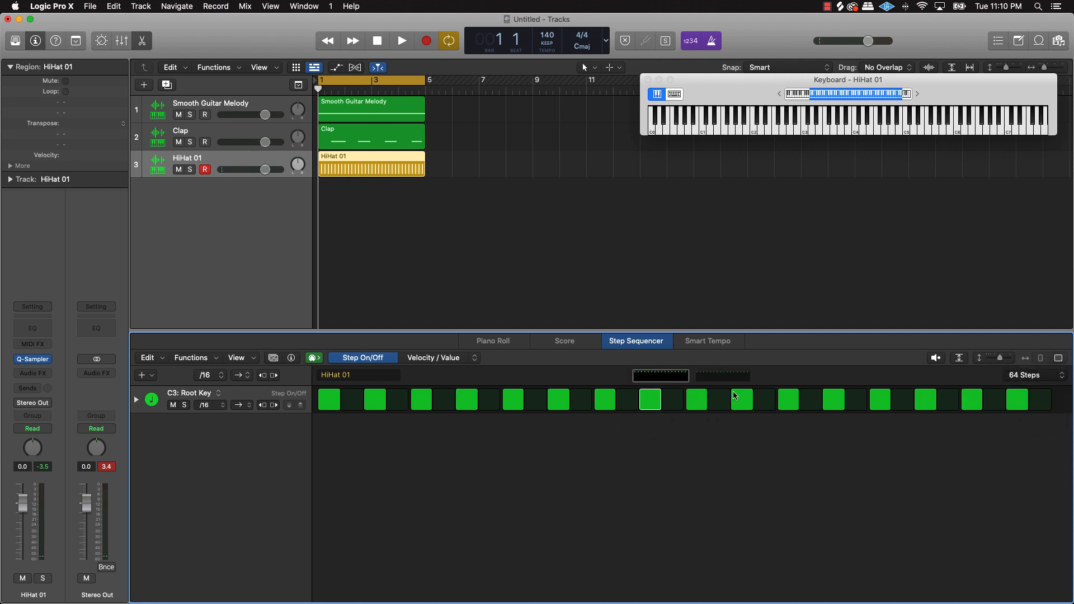
key("space")
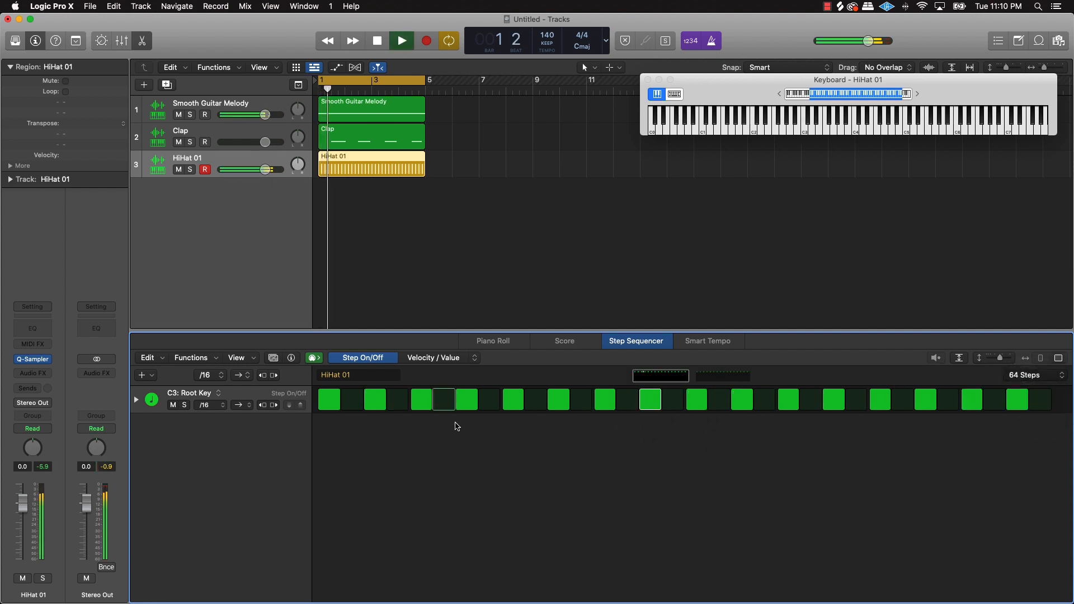
Add extra hi-hat hits at step 30 of the pattern's first page and step 22 of its second page during playback.
left_click(994, 400)
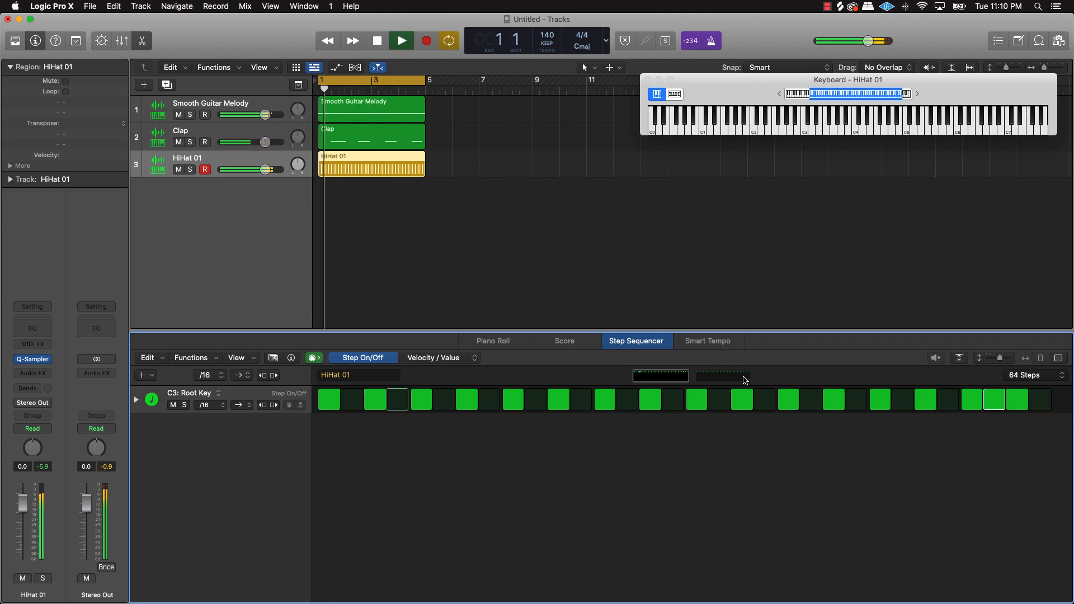
left_click(722, 375)
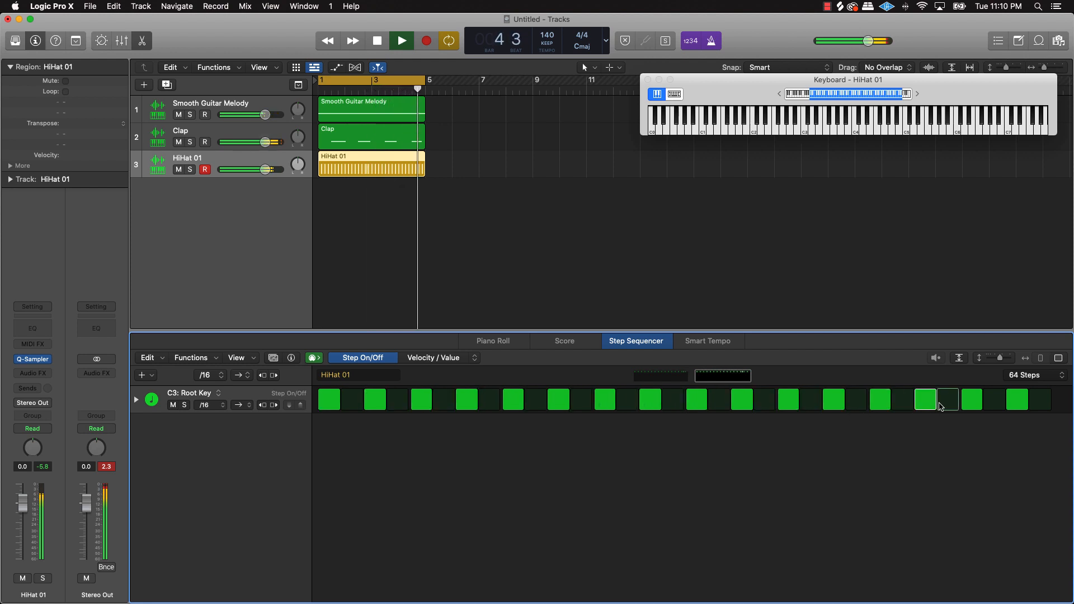
key("space")
key("space")
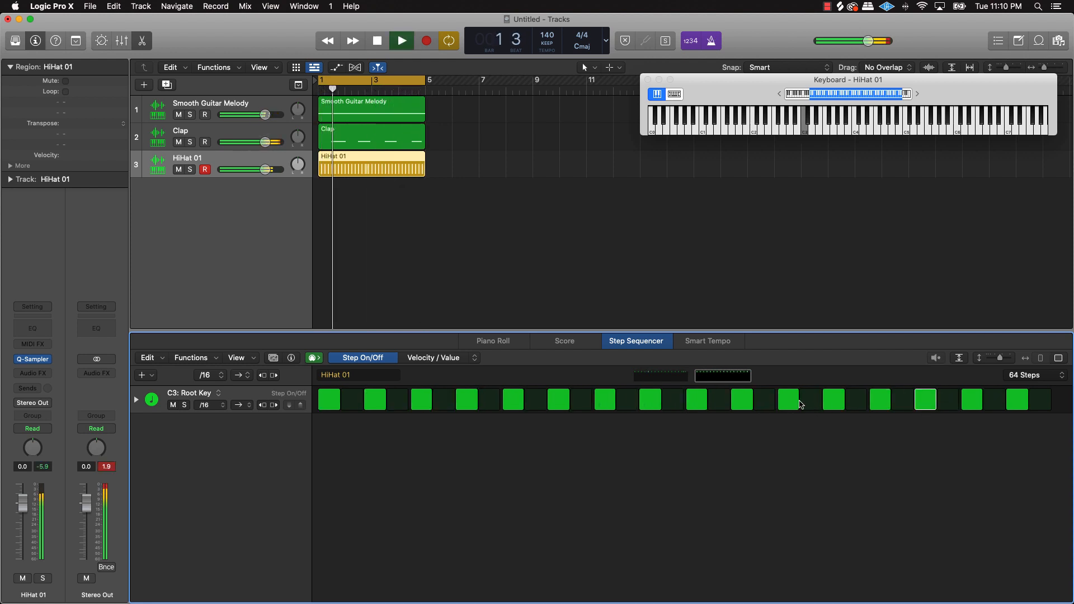
left_click(810, 402)
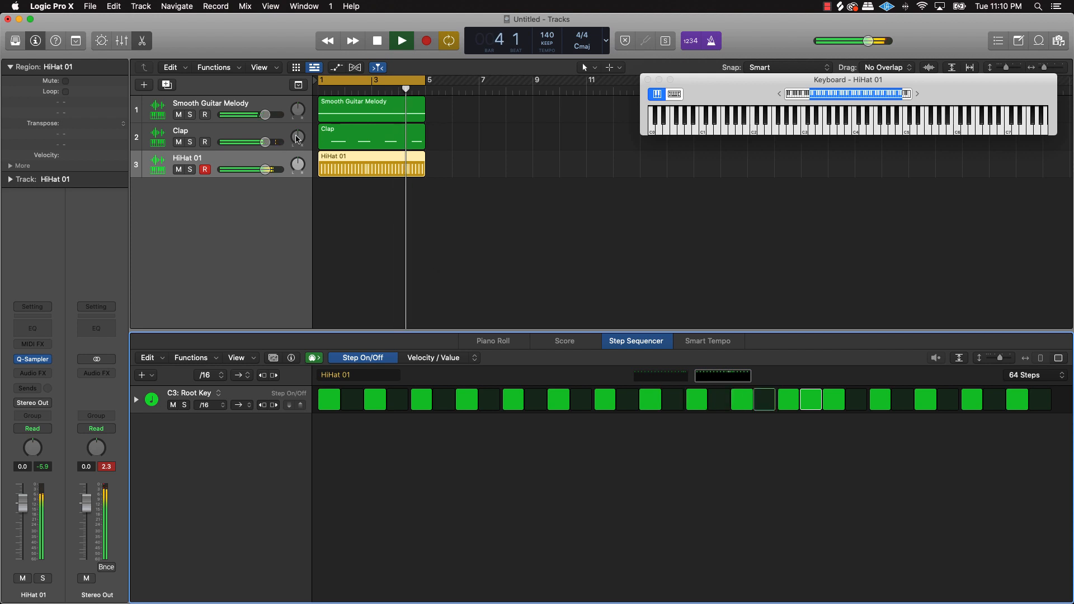
Set the Smooth Guitar Melody's Quick Sampler playback to Reverse and play back the loop with it.
left_click(223, 106)
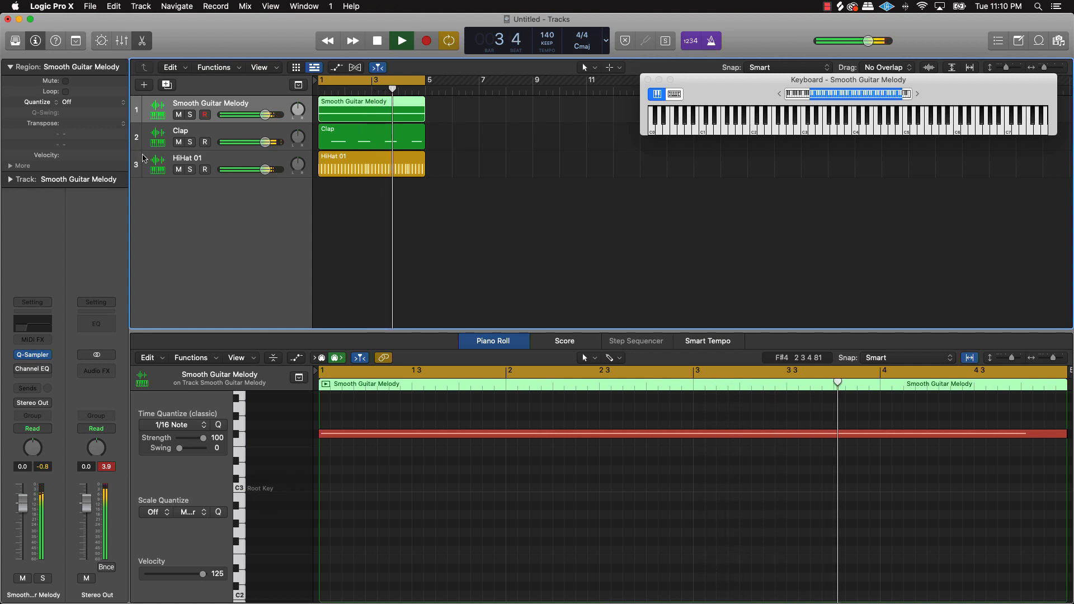
left_click(196, 161)
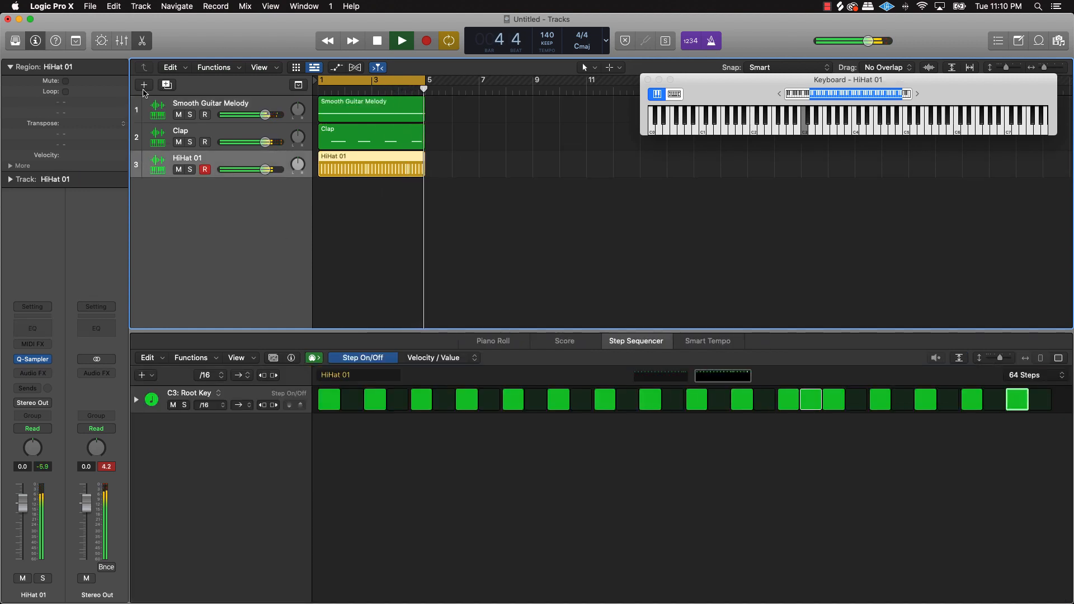
key("space")
left_click(227, 105)
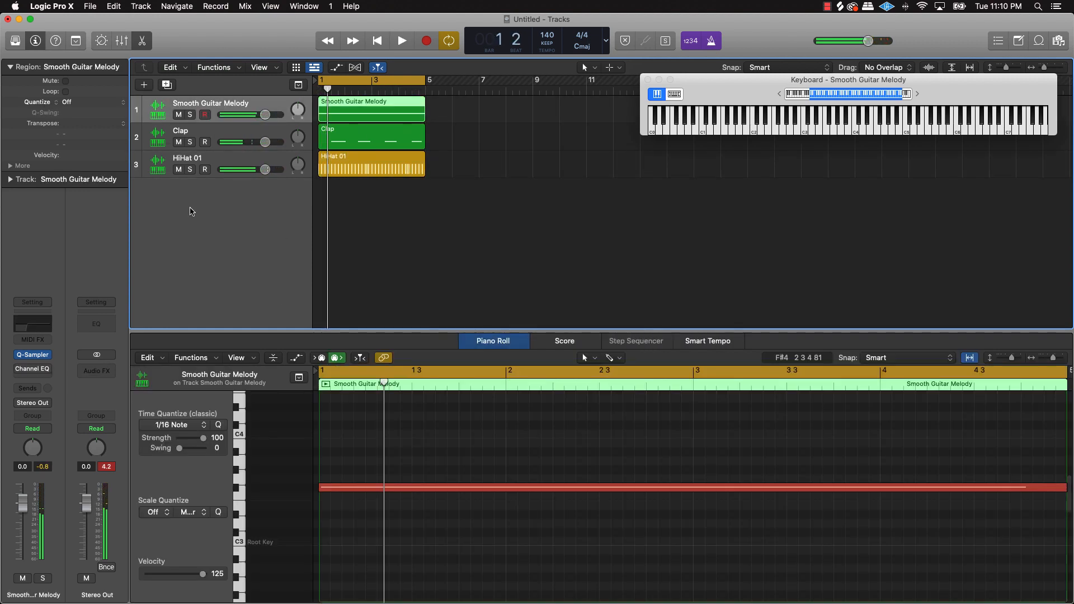
left_click(34, 356)
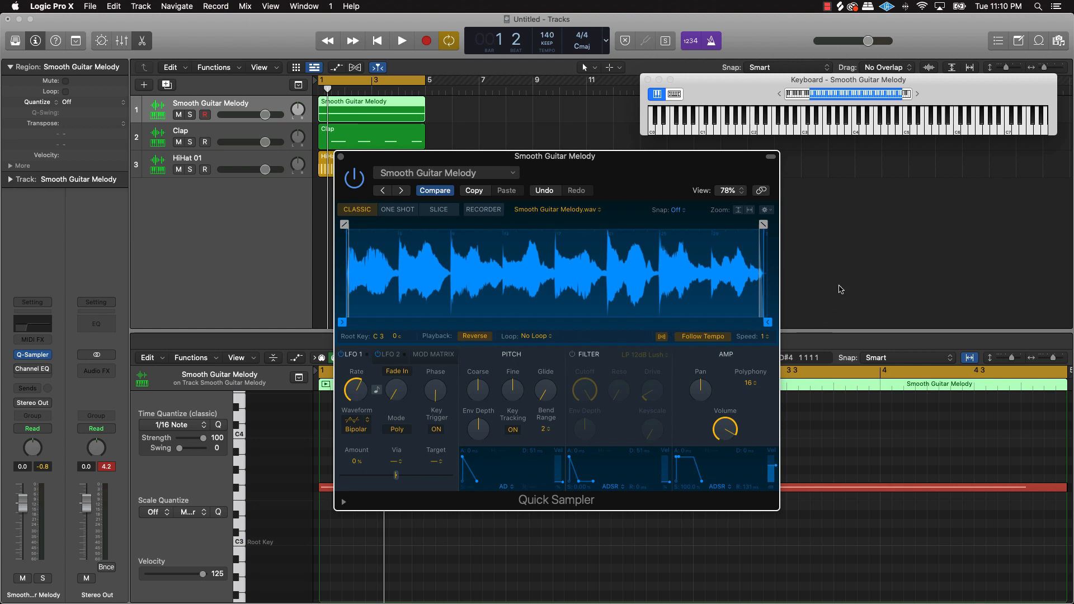
left_click(839, 290)
key("space")
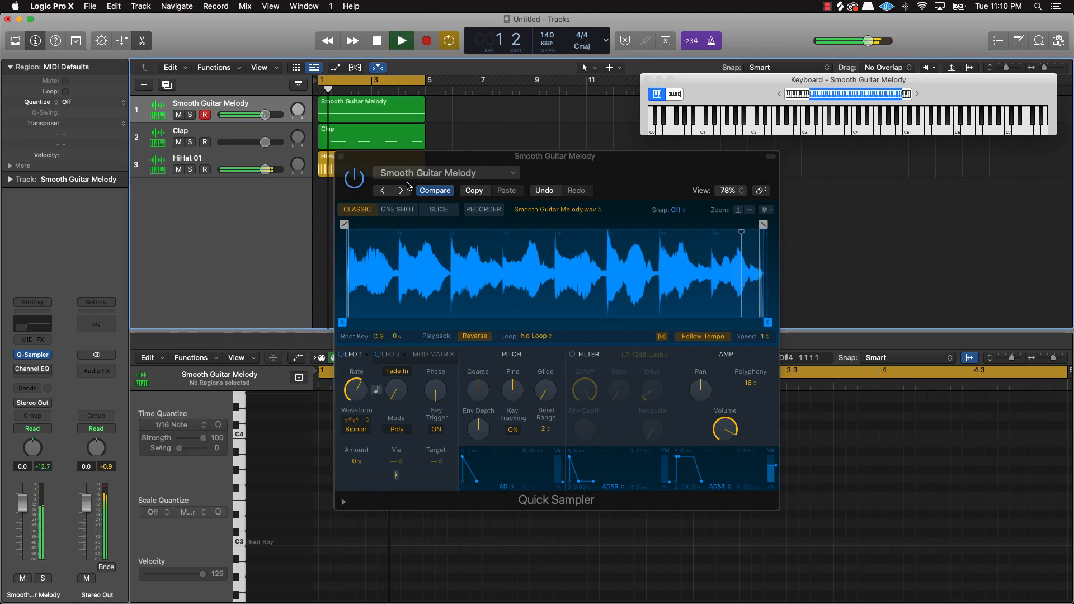
left_click(342, 157)
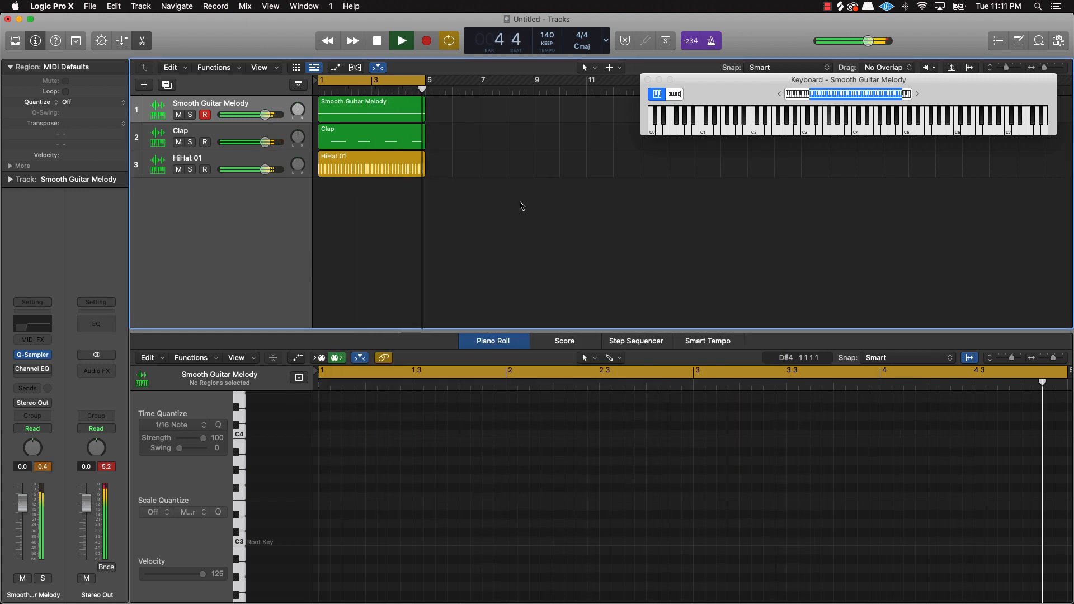
Create another Quick Sampler software instrument track below HiHat 01 and show its Piano Roll.
left_click(159, 173)
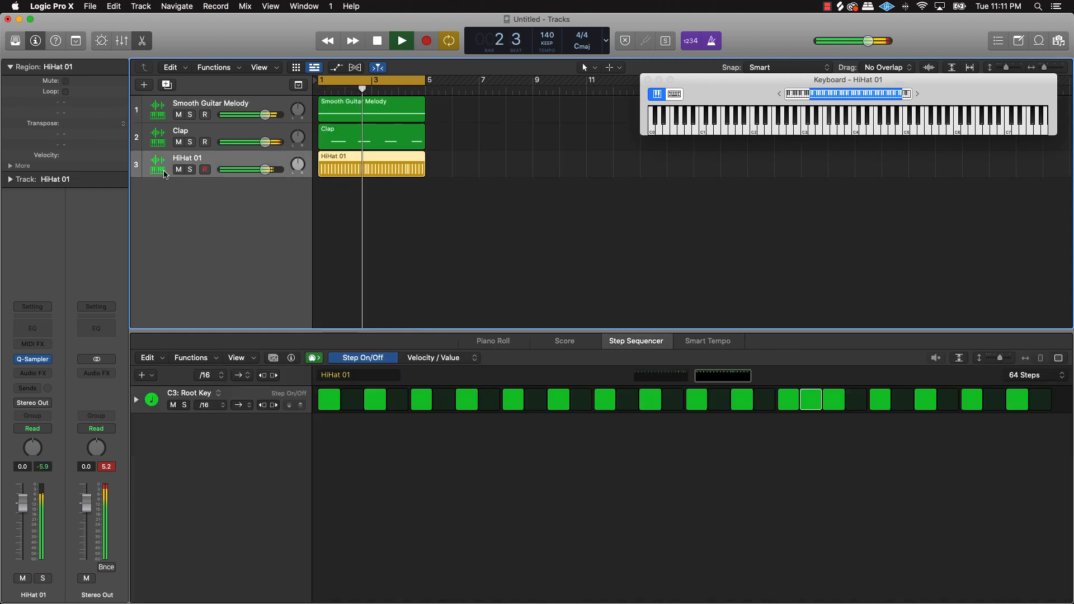
left_click(144, 85)
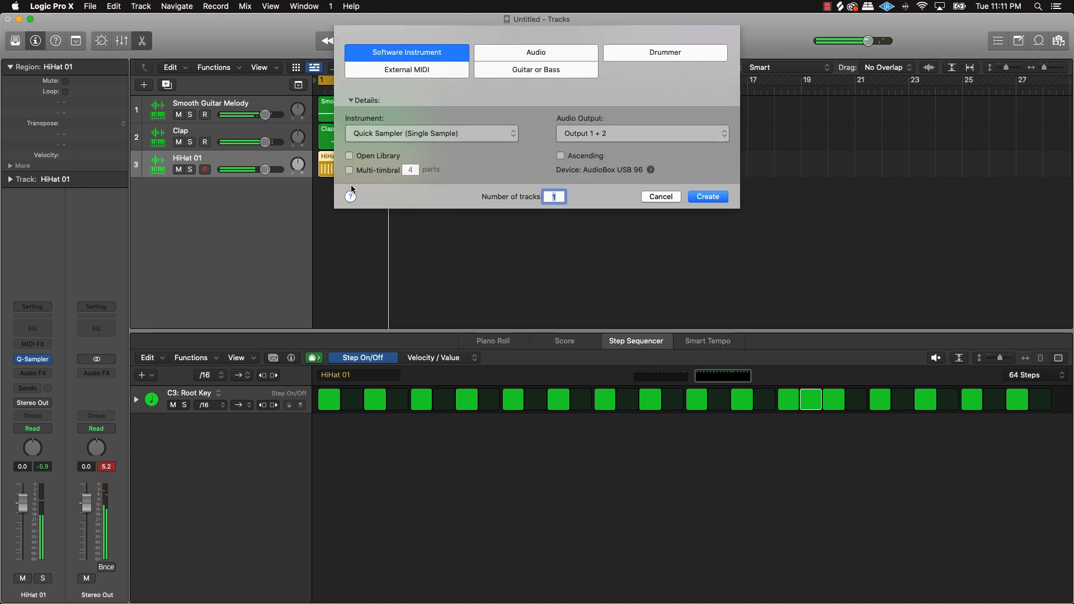
left_click(708, 196)
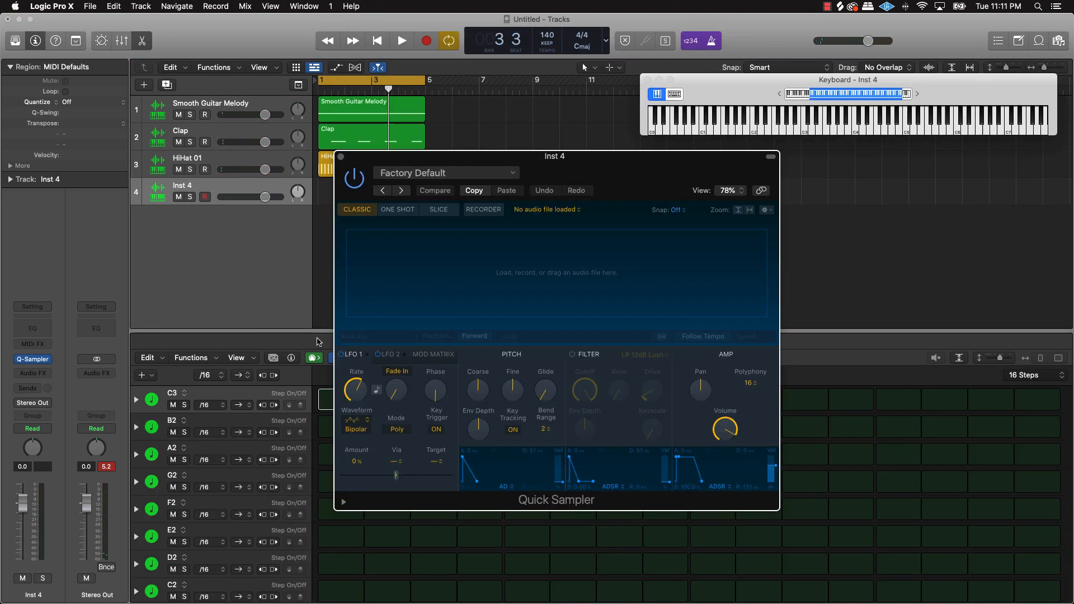
left_click_drag(545, 157, 697, 143)
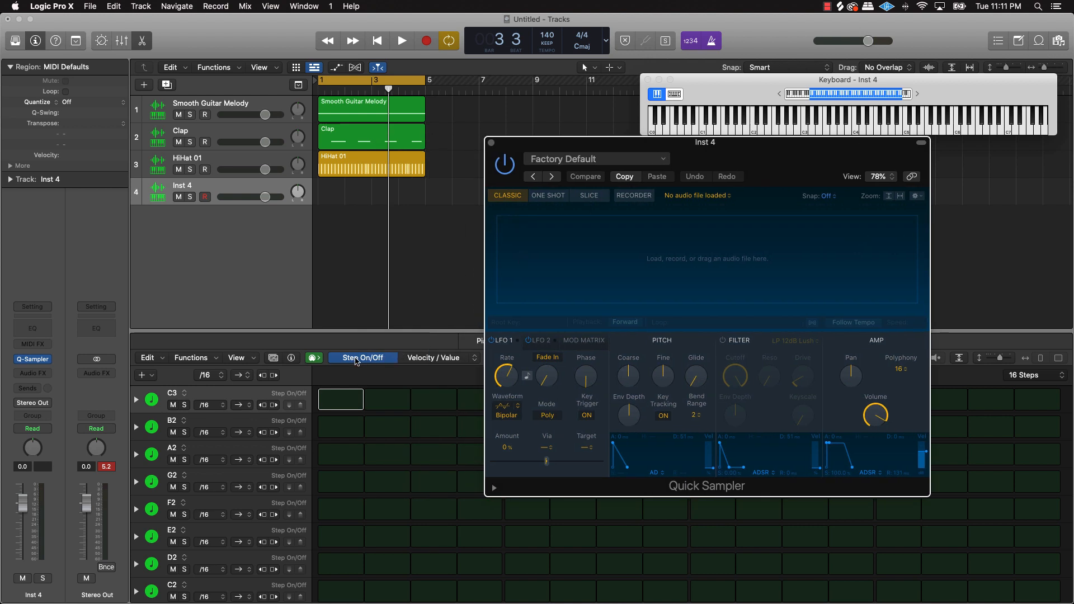
left_click(476, 342)
Switch to Splice, search the sample library for "kick" and audition several results, including JAY_DEE_vol_02_kit_06_kick_01.wav.
mouse_move(488, 598)
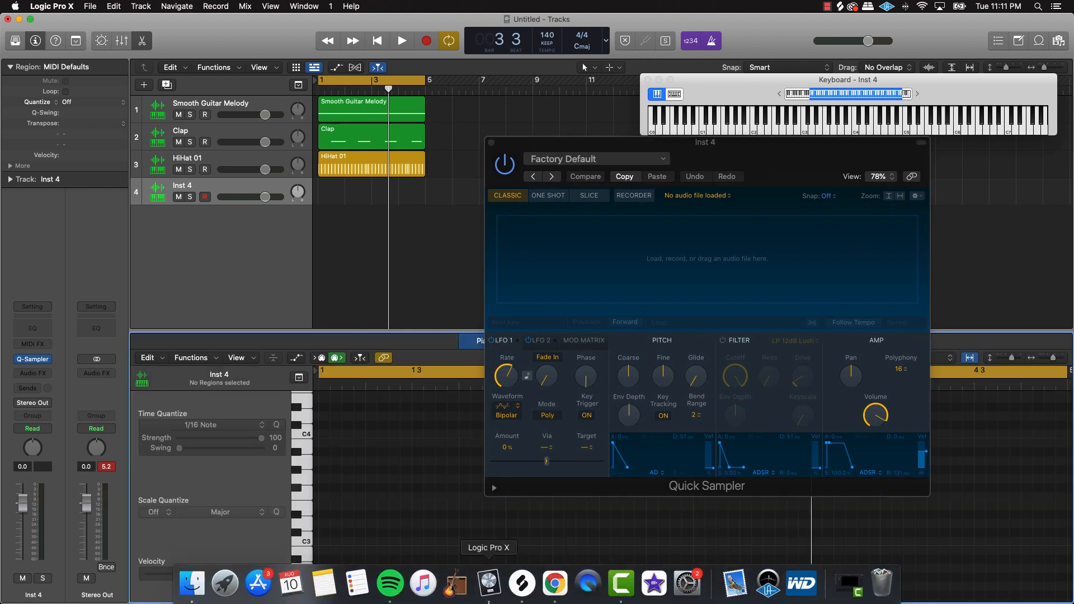
left_click(521, 583)
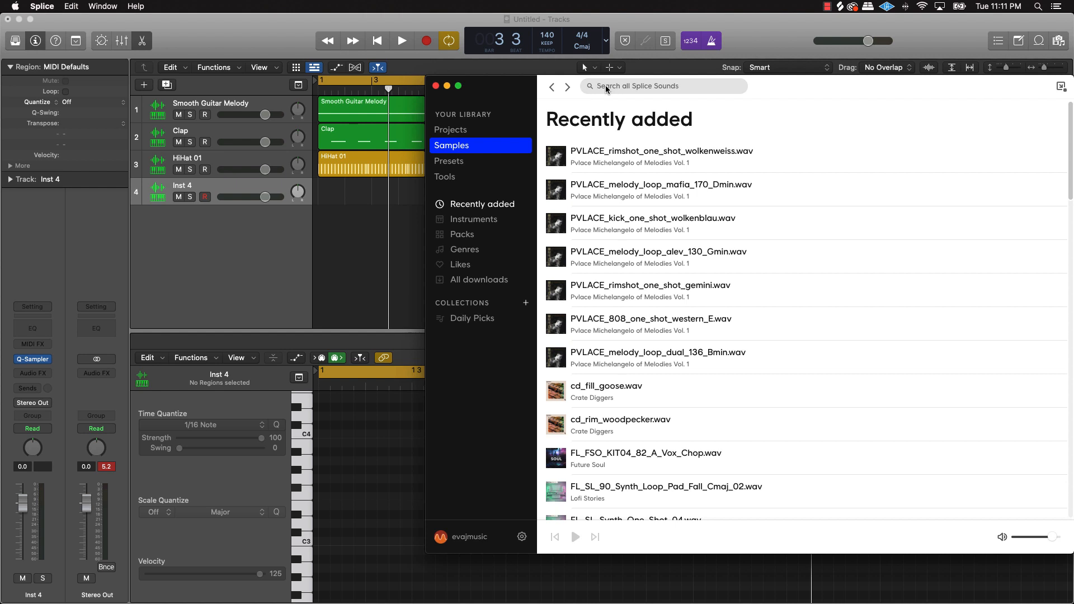
type("kick")
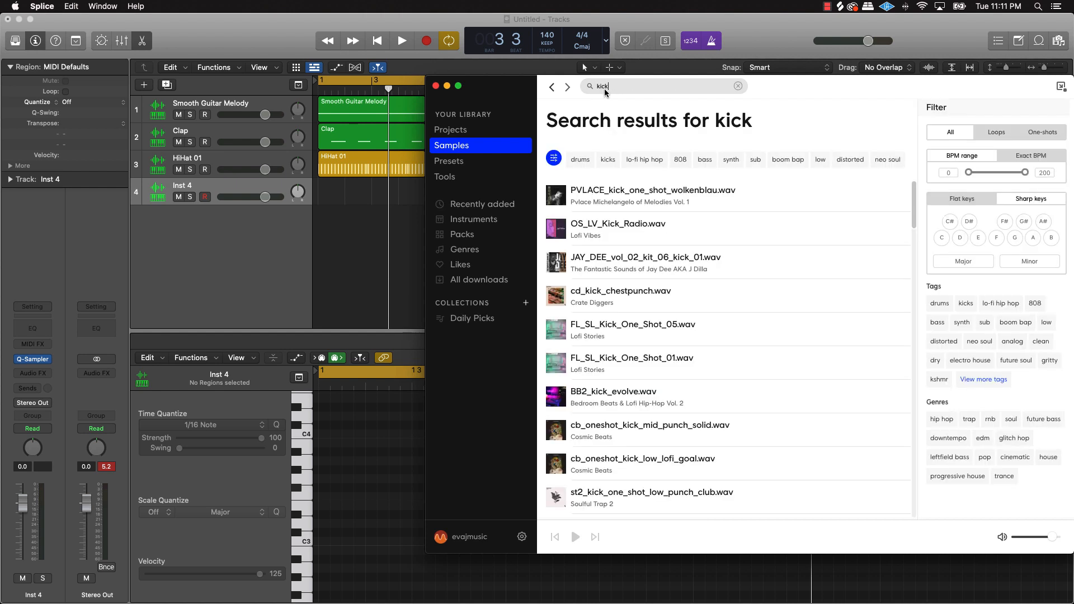
left_click(557, 228)
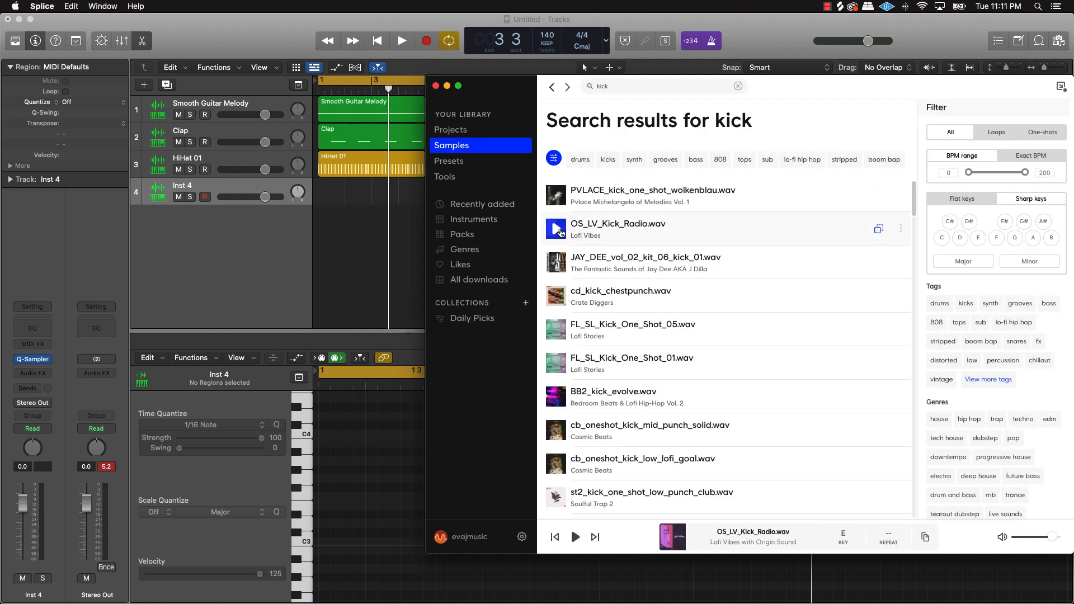
left_click(561, 195)
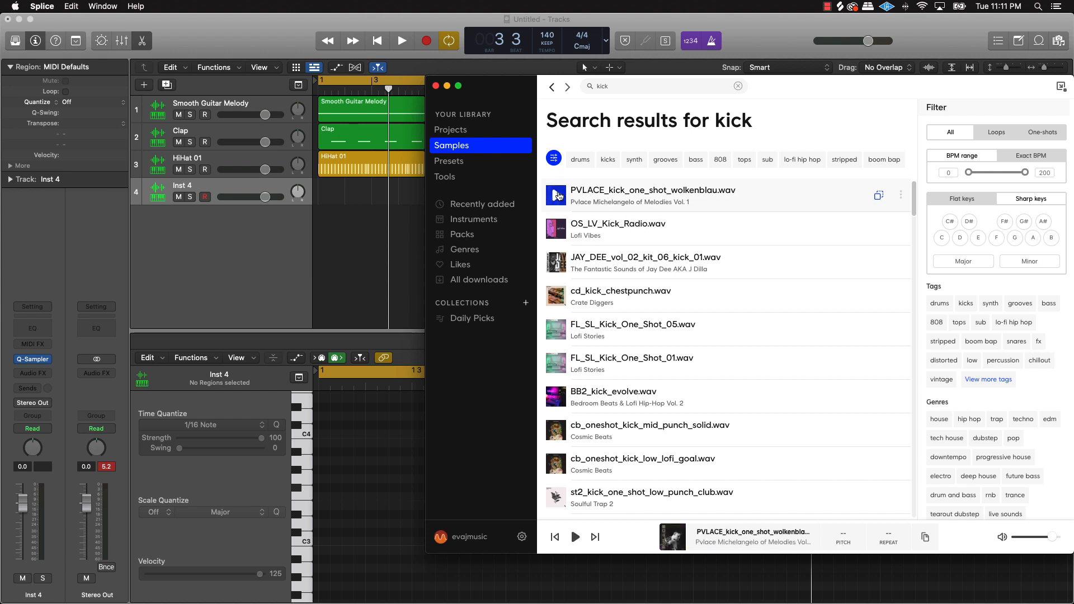
left_click(557, 301)
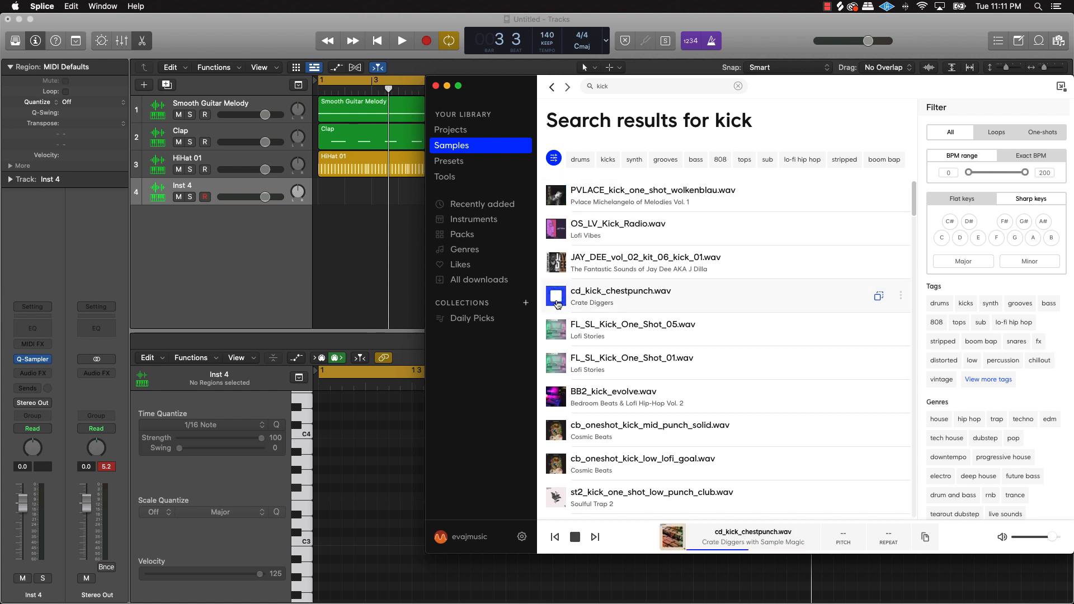
left_click(559, 262)
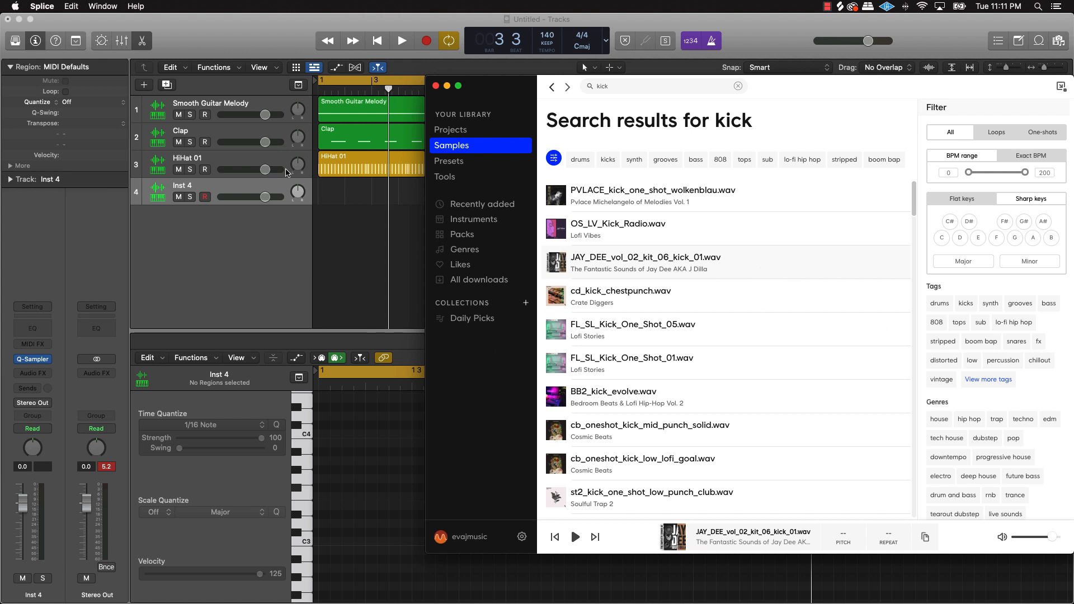
Load JAY_DEE_vol_02_kit_06_kick_01.wav from Splice into the new track's Quick Sampler in Logic Pro.
left_click(33, 360)
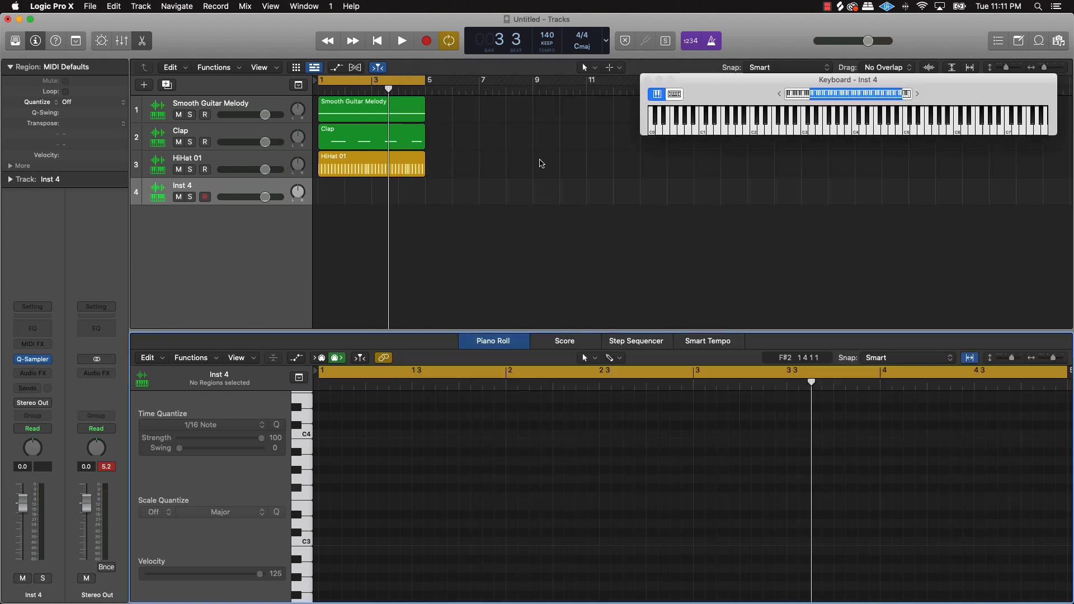
left_click(34, 362)
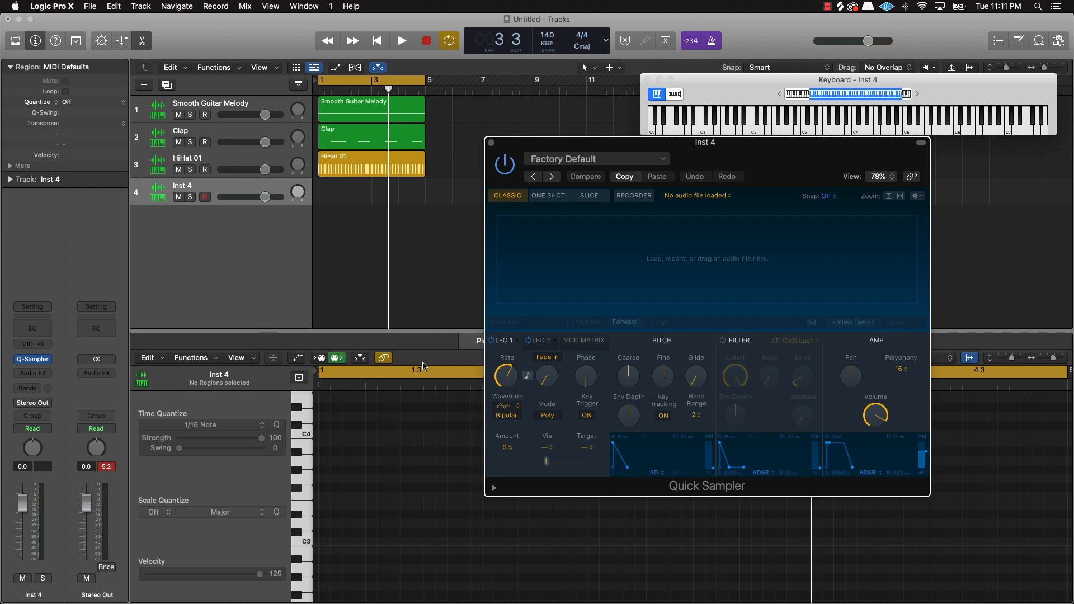
left_click_drag(778, 150, 340, 124)
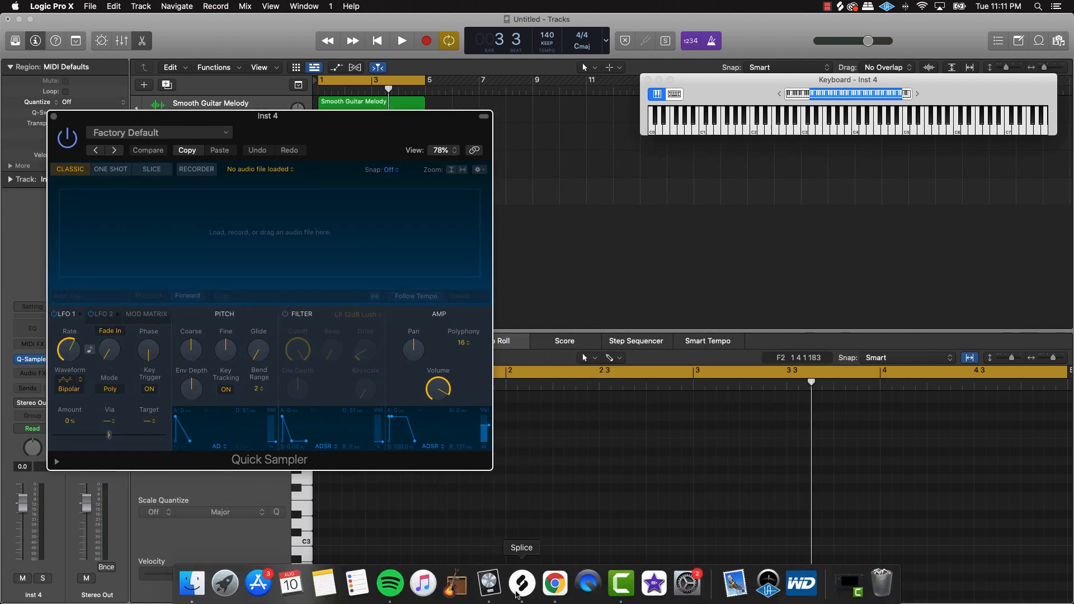
left_click(523, 584)
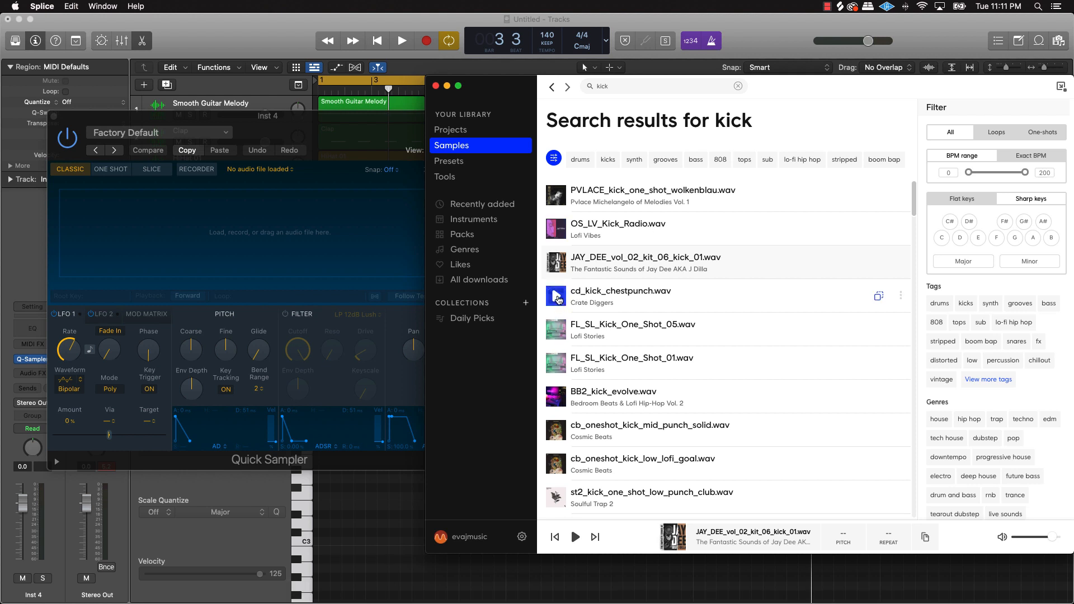
left_click_drag(554, 263, 175, 241)
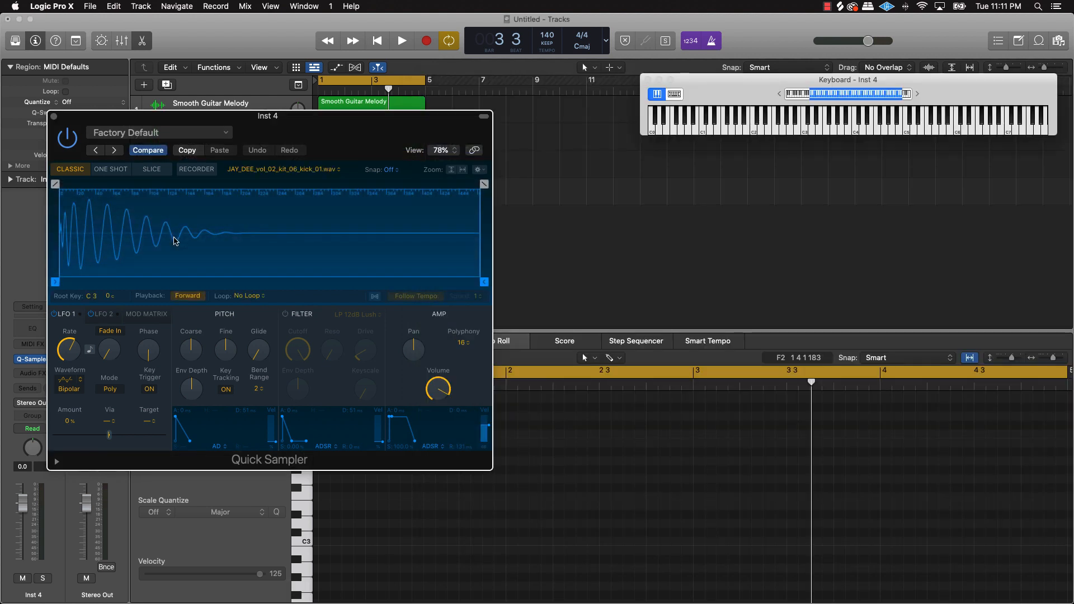
Save the kick's Quick Sampler setting as Club Kick and close the sampler.
left_click_drag(85, 120, 468, 171)
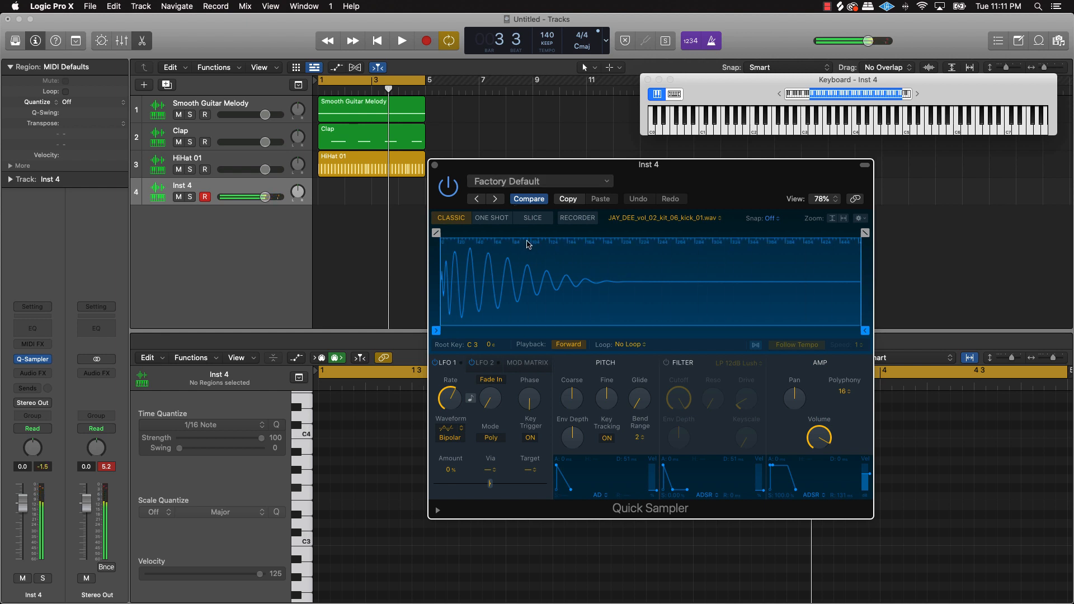
left_click(501, 185)
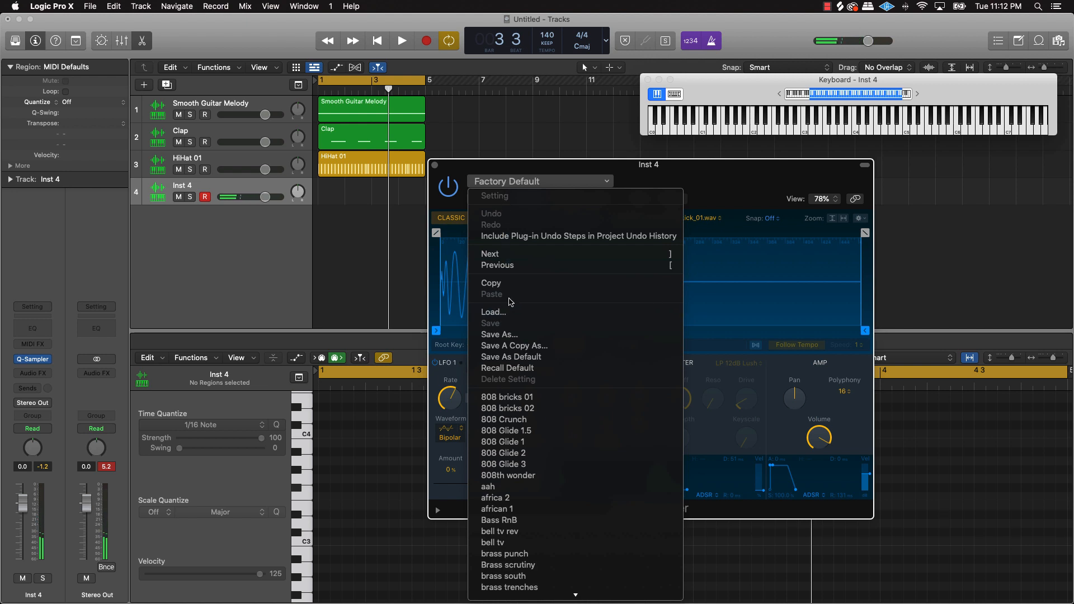
left_click(501, 334)
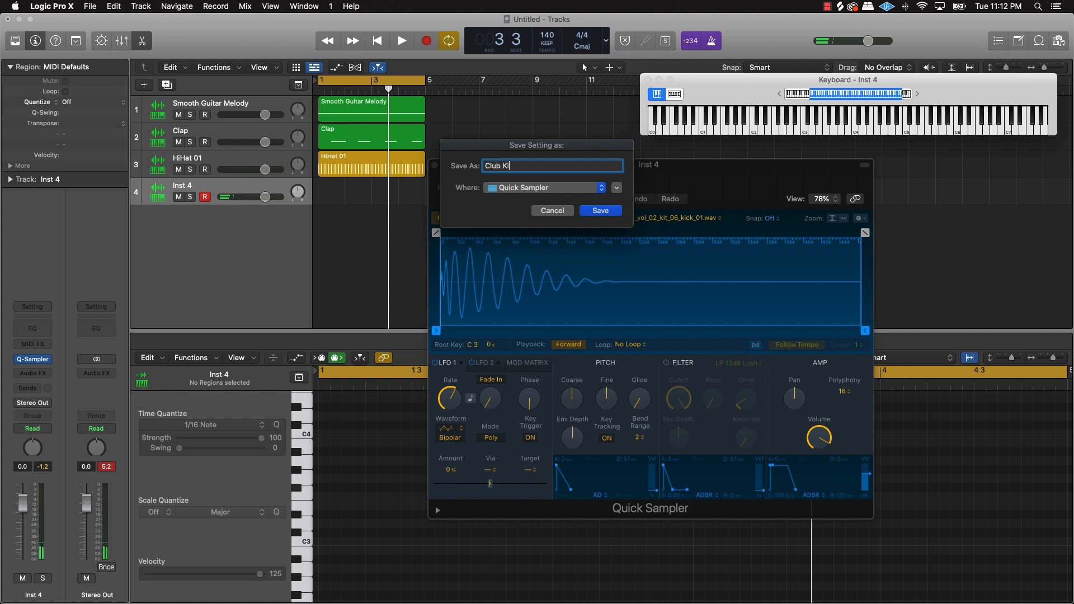
key("Return")
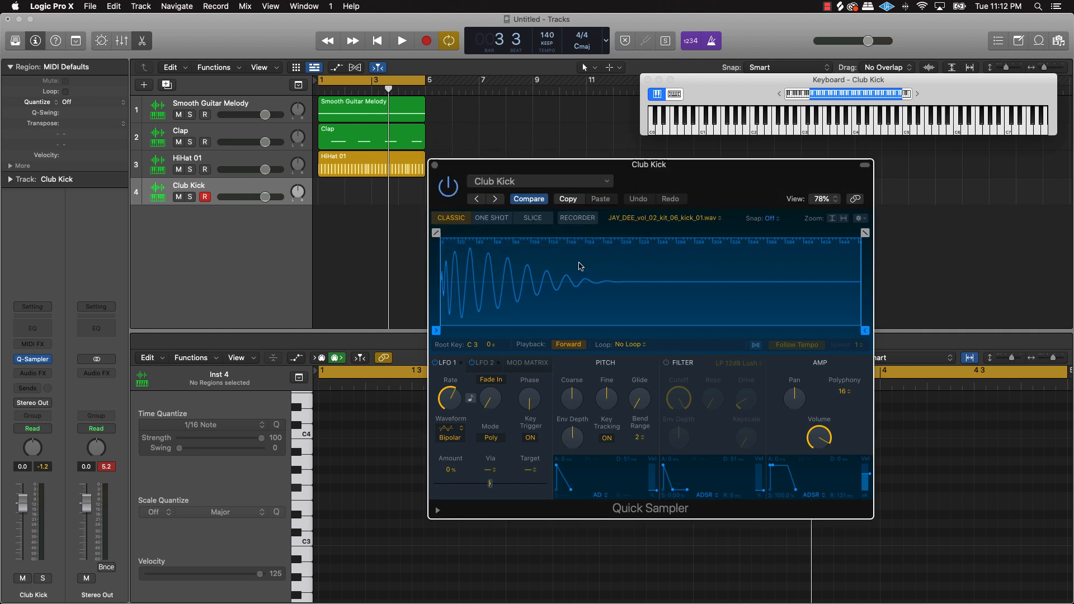
left_click(435, 167)
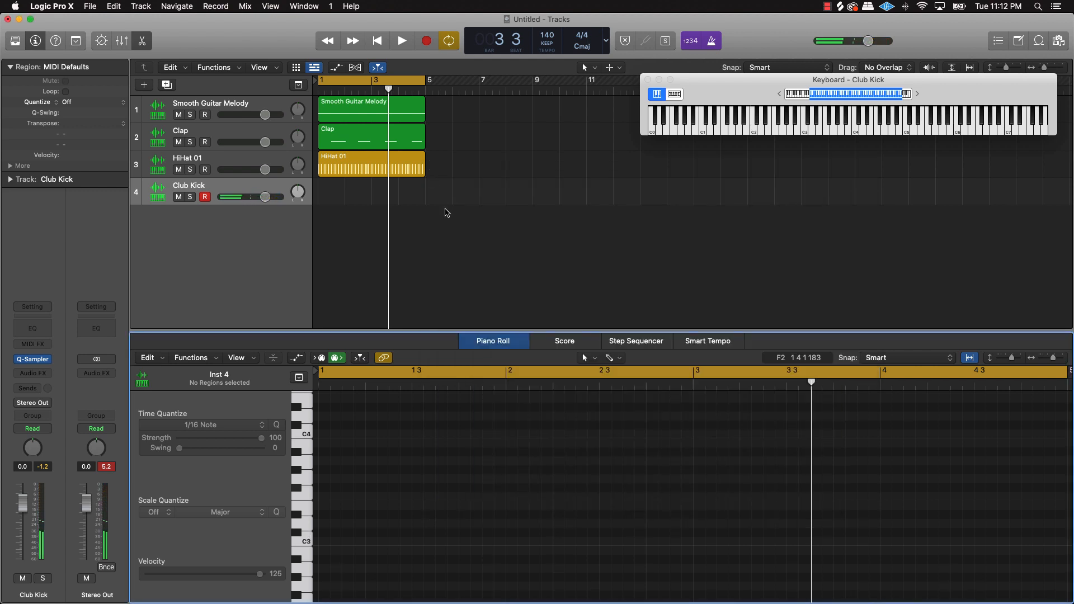
Record a C3 kick pattern across the four-bar loop on the Club Kick track, quantize its notes to 1/16 Swing A and play it back.
key("space")
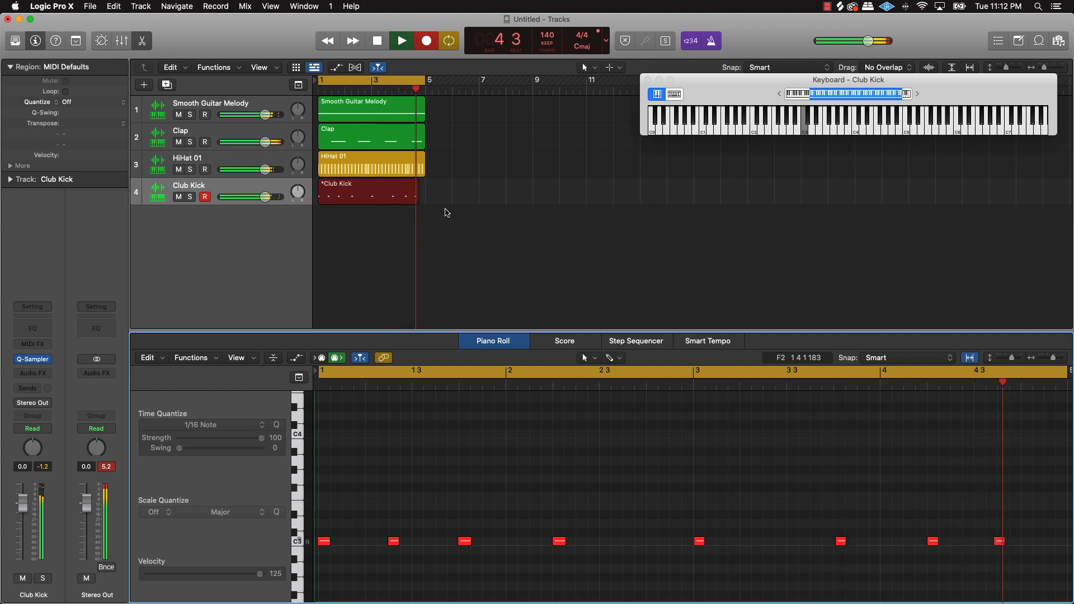
key("space")
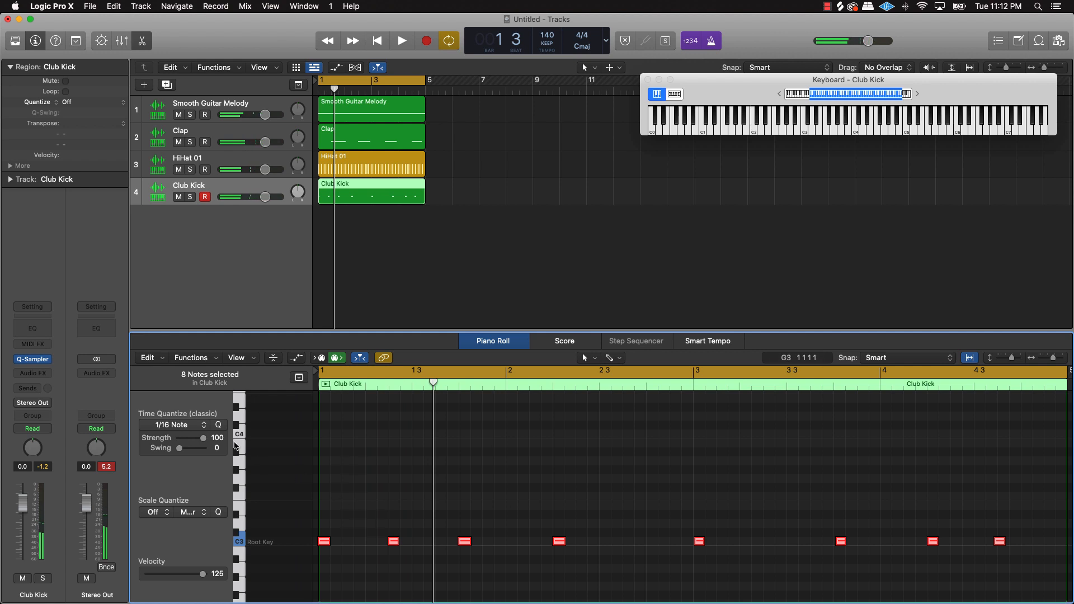
left_click(204, 425)
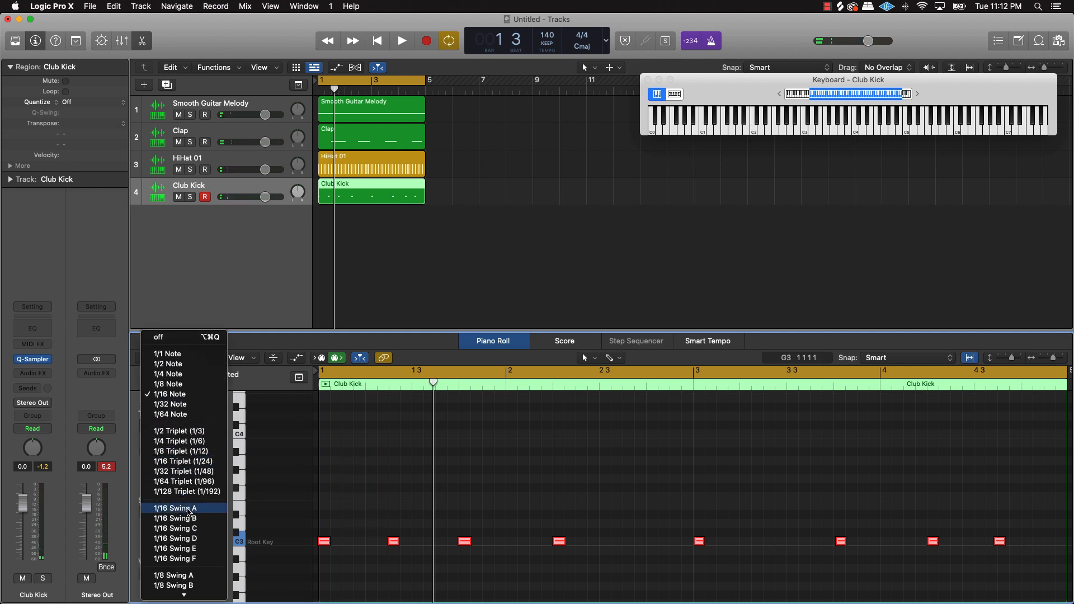
left_click(204, 509)
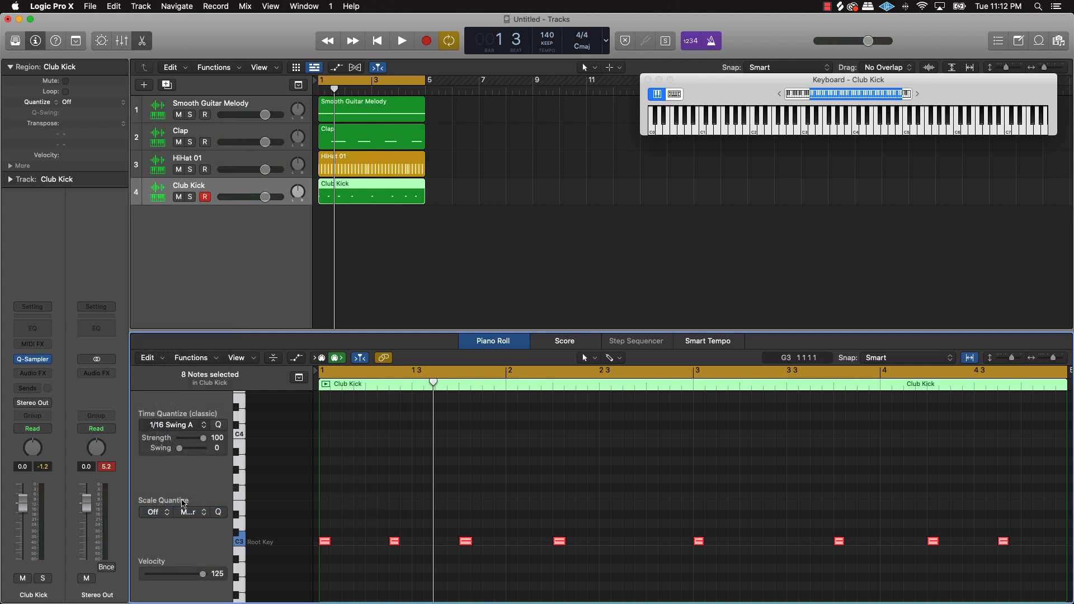
left_click(415, 457)
key("space")
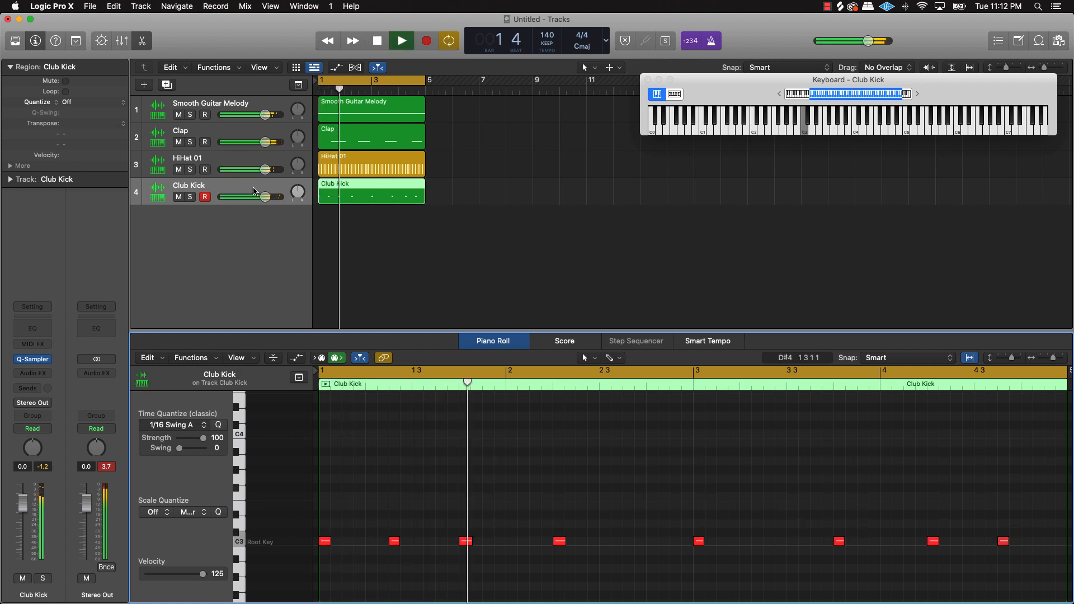
key("space")
Set the Smooth Guitar Melody's Quick Sampler playback to Forward and lower its track volume to -5.2 dB.
left_click(229, 108)
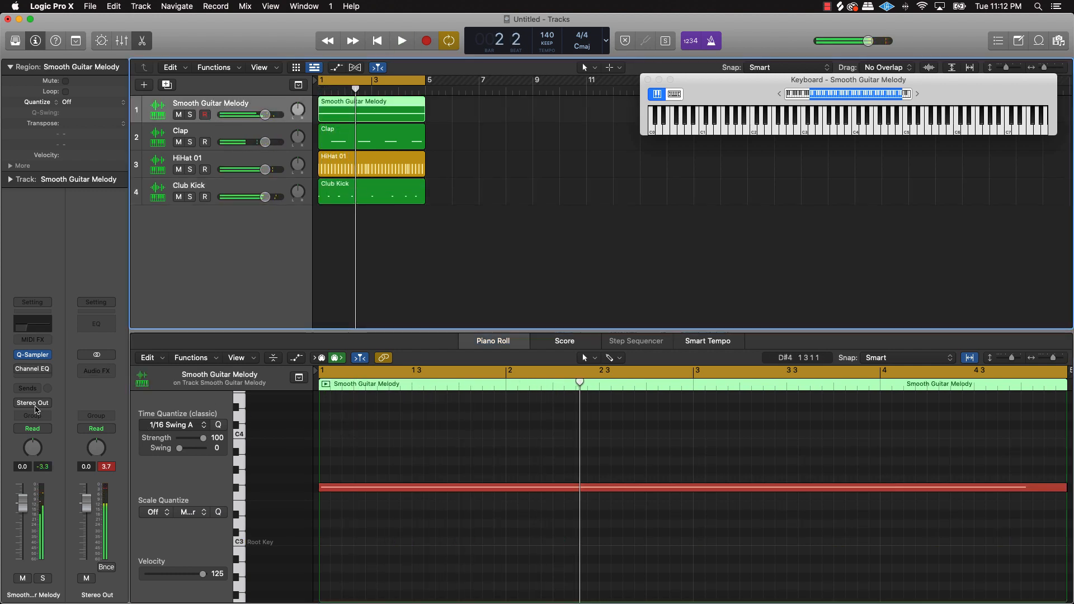
mouse_move(33, 358)
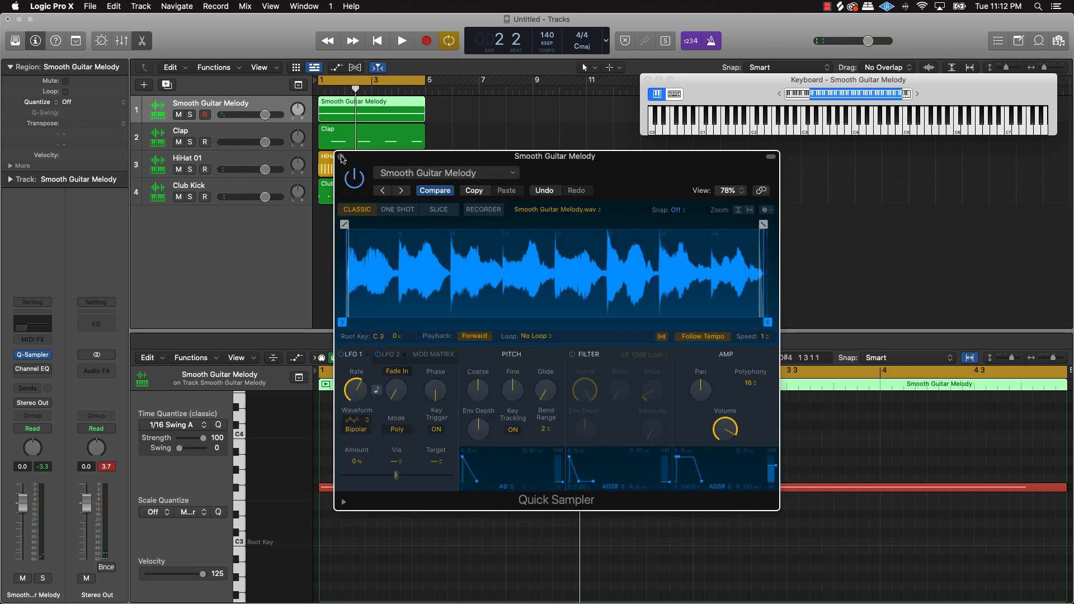
left_click(341, 156)
left_click_drag(270, 116, 257, 115)
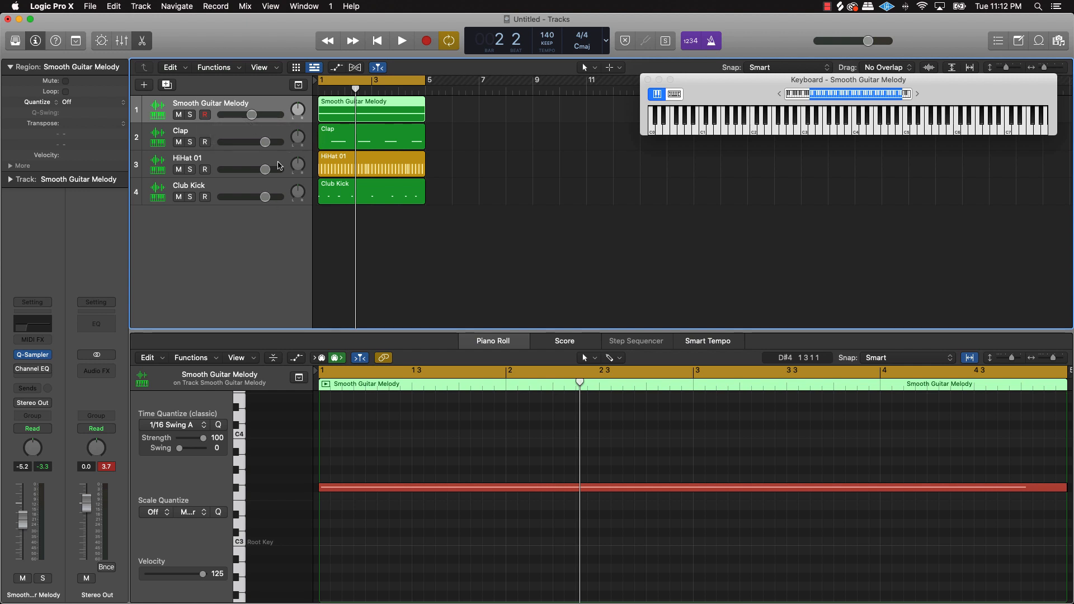
Move Club Kick below the melody track and balance levels during playback: kick 3.3 dB, HiHat 01 -3.5 dB, Smooth Guitar Melody -6.4 dB; disable the metronome.
left_click_drag(265, 169, 256, 141)
key("space")
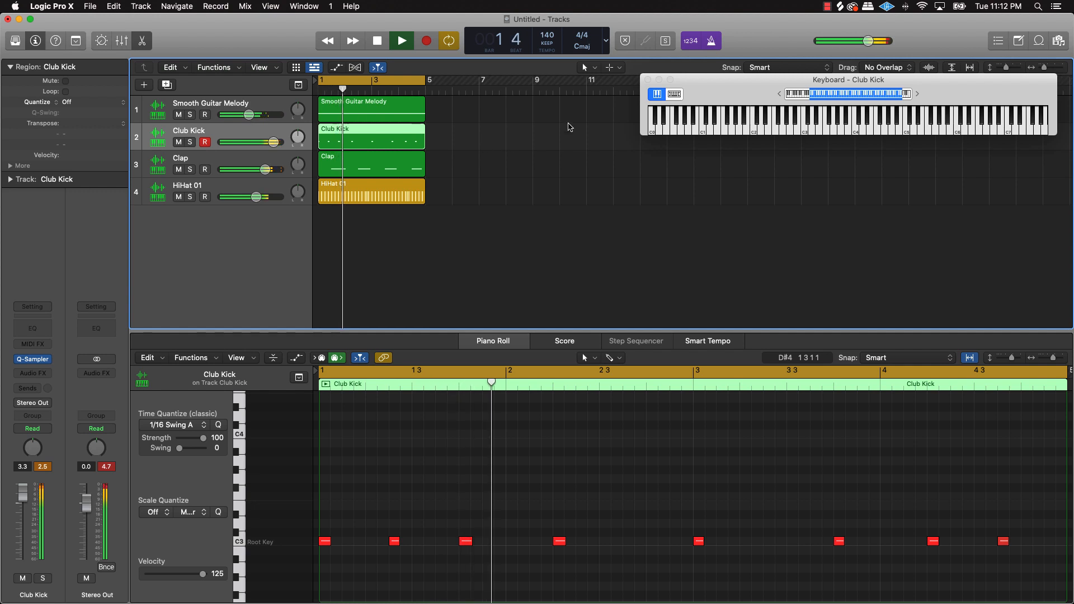
left_click(711, 42)
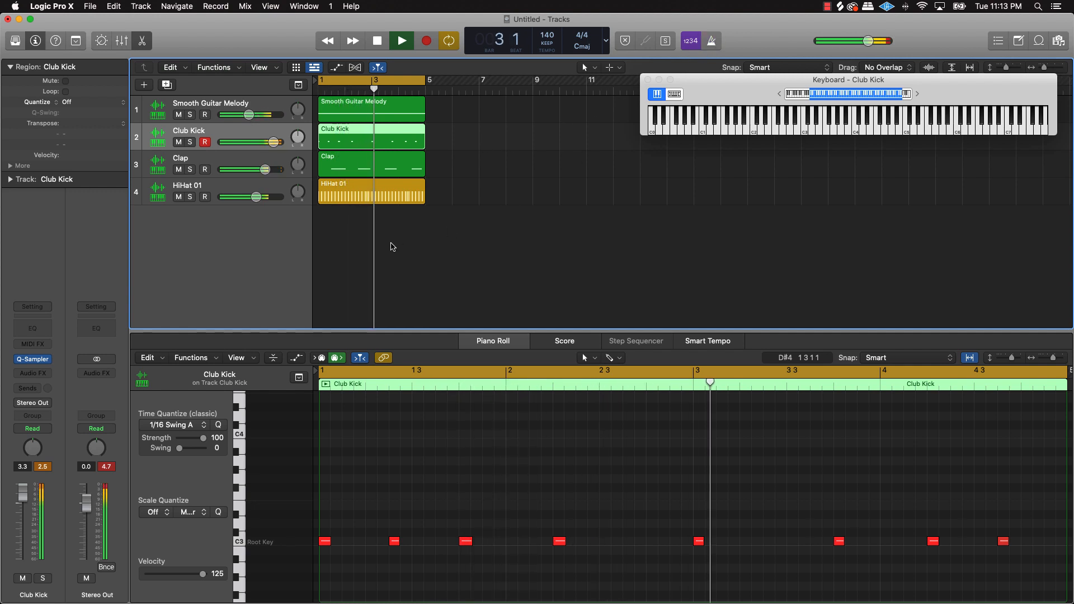
left_click(256, 106)
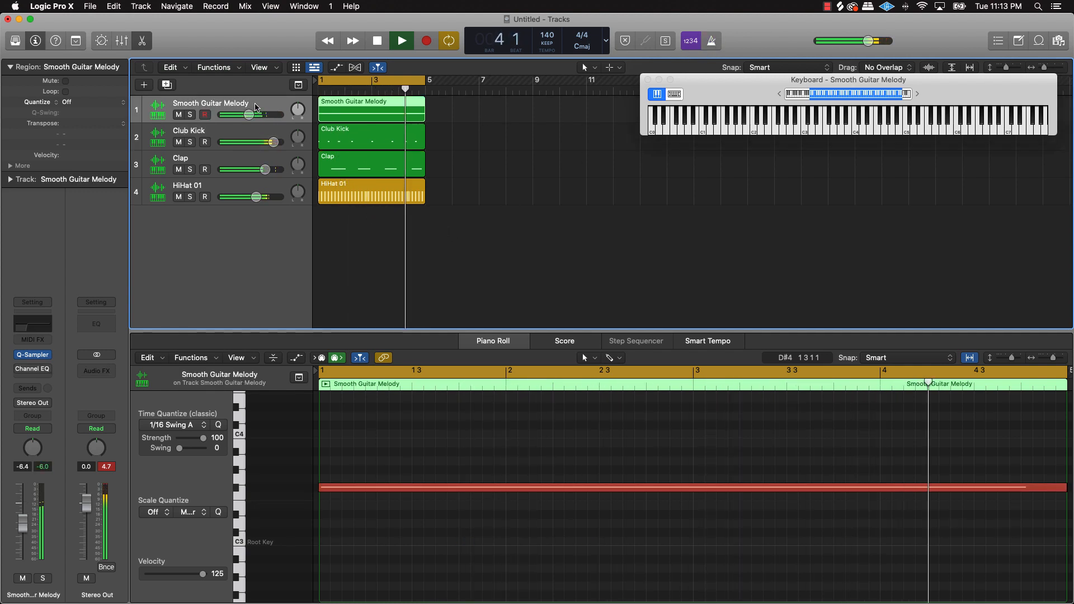
key("space")
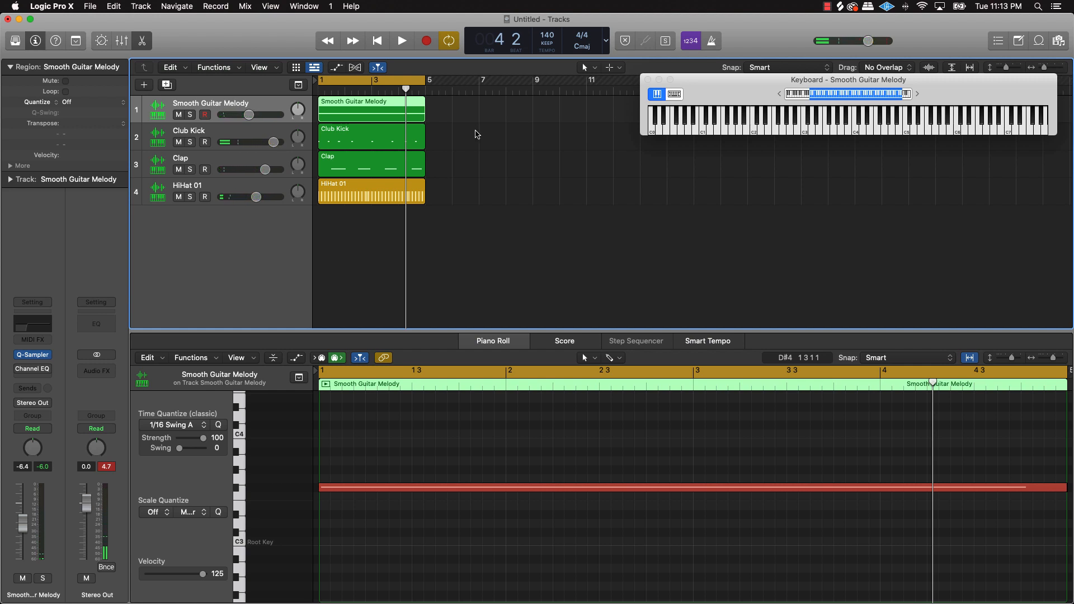
Duplicate the Smooth Guitar Melody track and record one held F#4 note on the copy across the four-bar loop.
key("super+d")
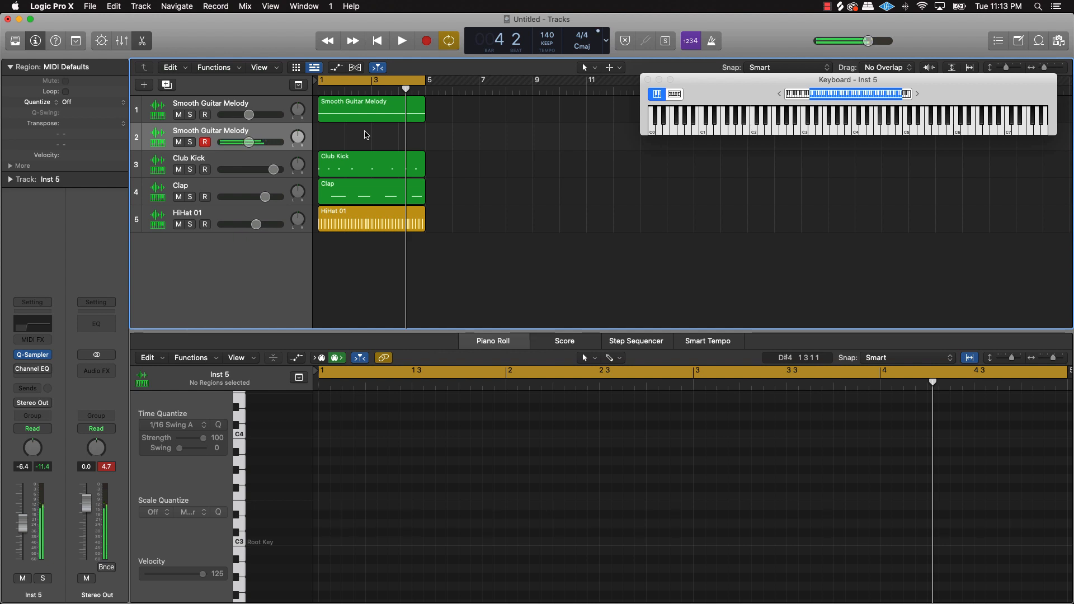
key("r")
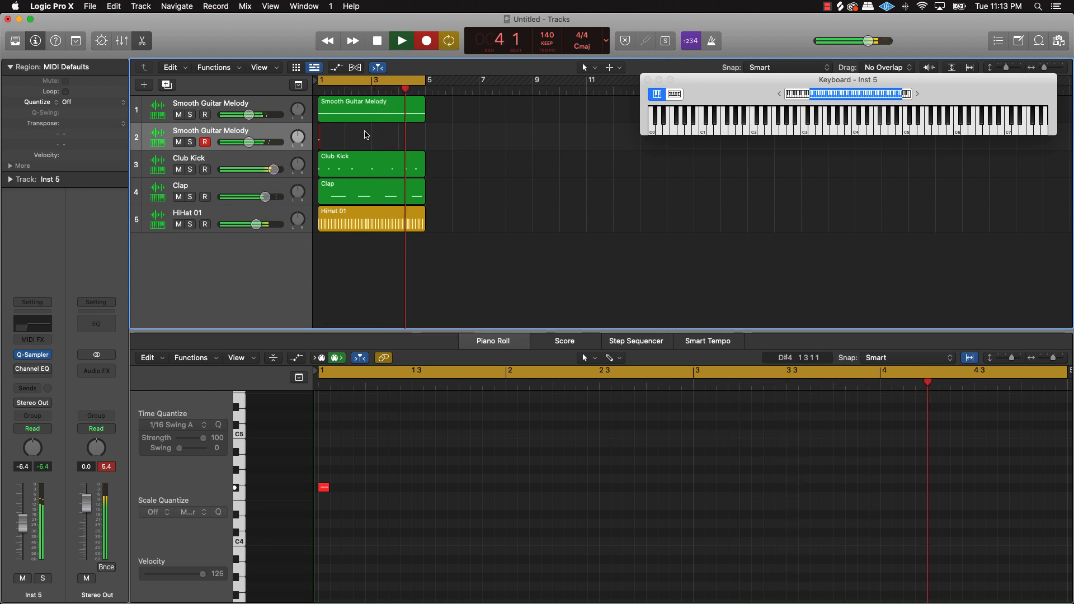
key("space")
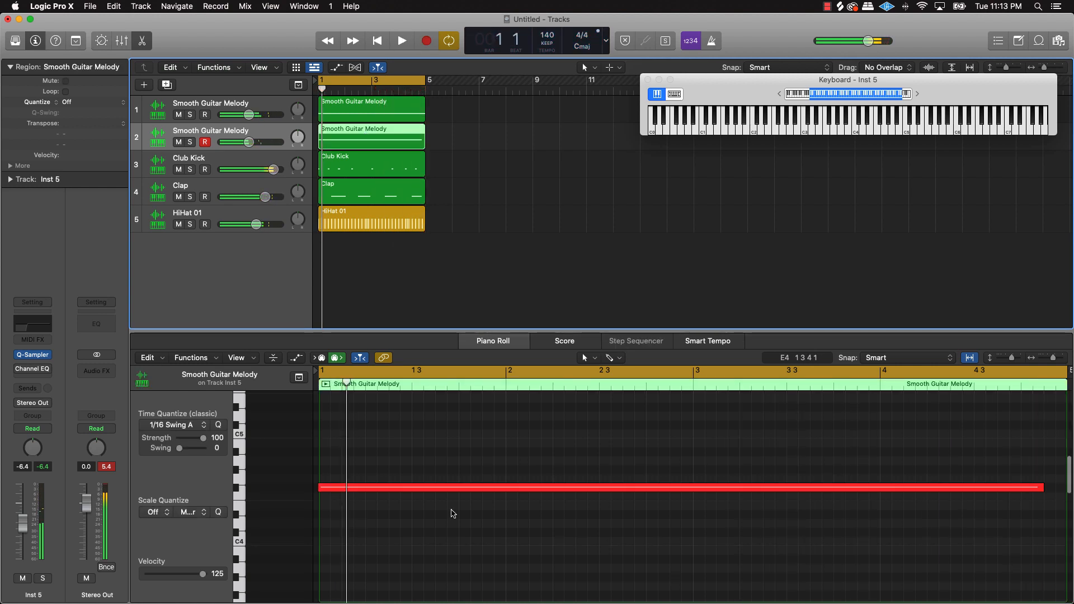
Quantize the duplicated melody's note to 1/16 Swing A, extend it with Trim Note End to Following Notes (Force Legato), and play the loop.
left_click(465, 529)
key("super+a")
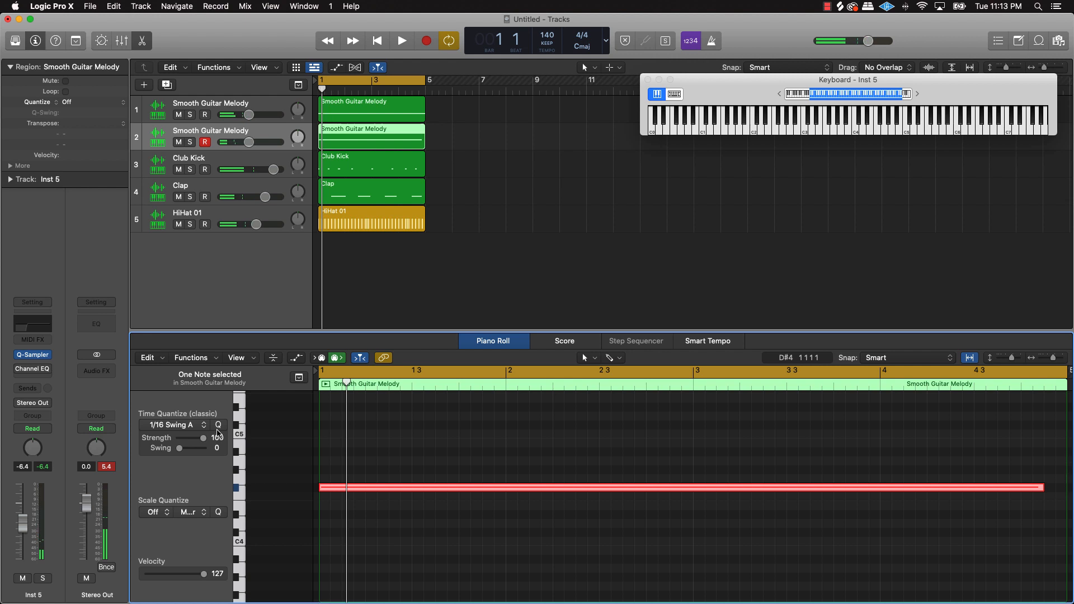
key("space")
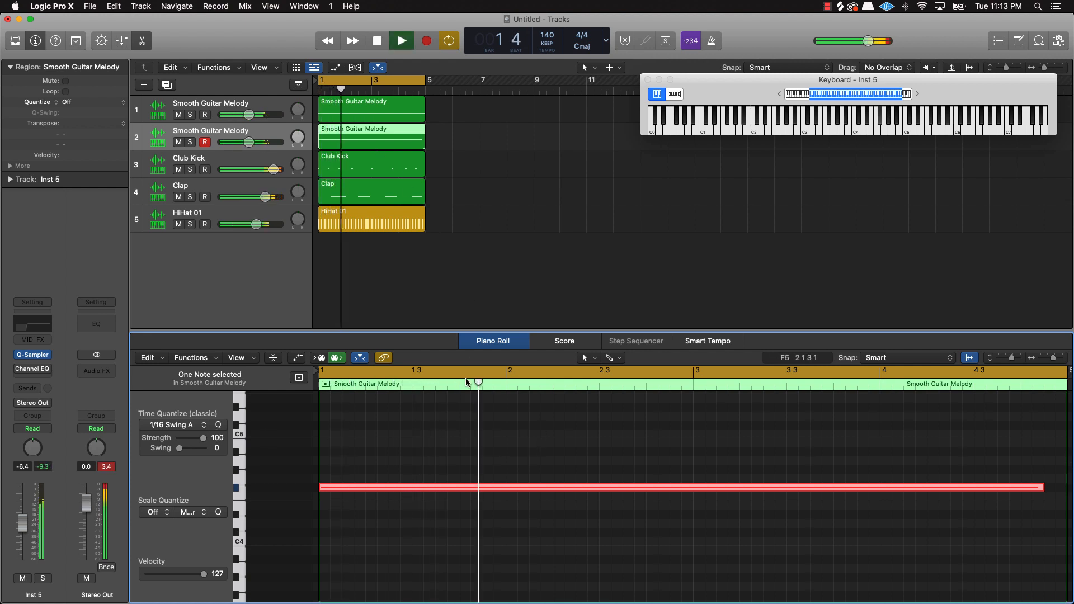
right_click(428, 487)
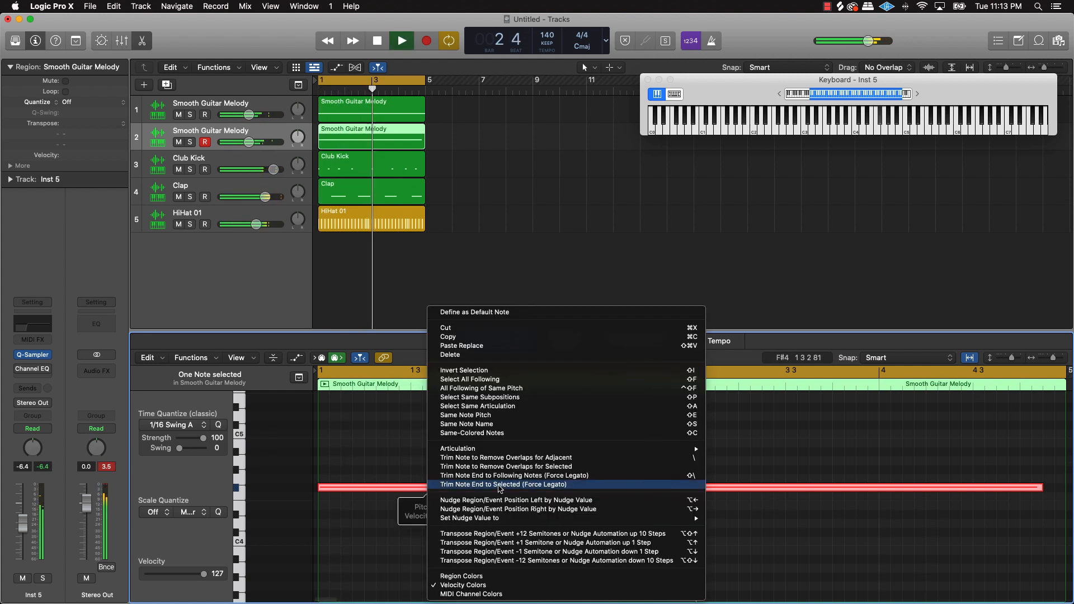
left_click(514, 475)
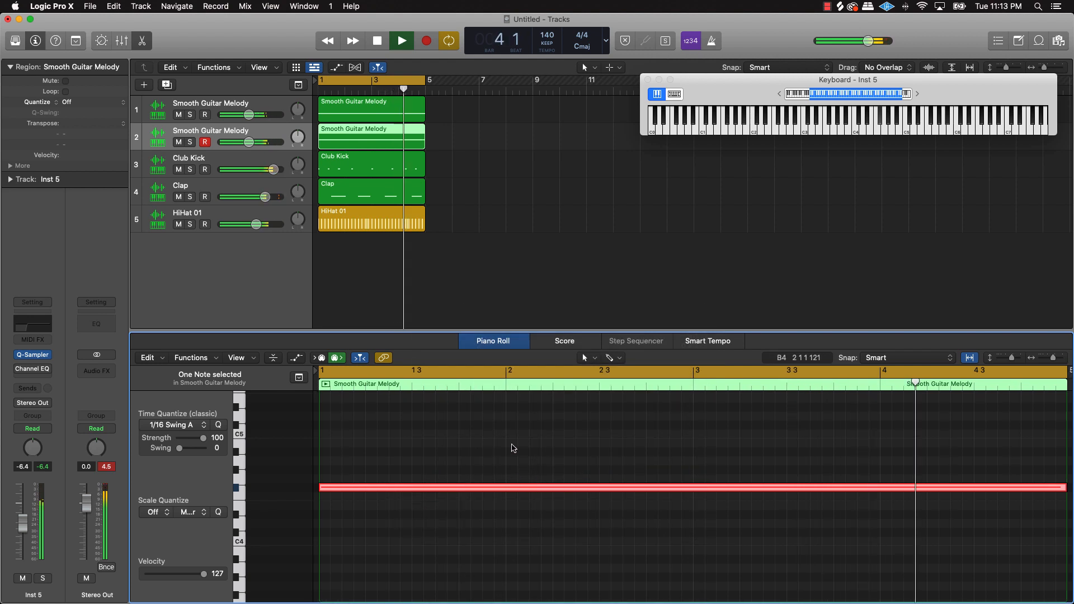
left_click(491, 462)
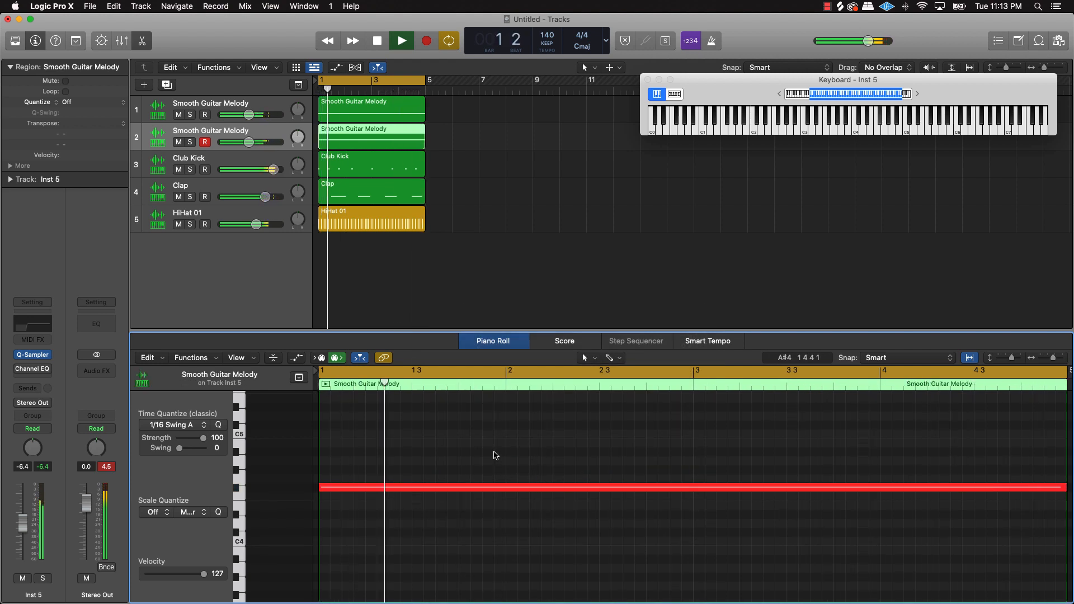
key("space")
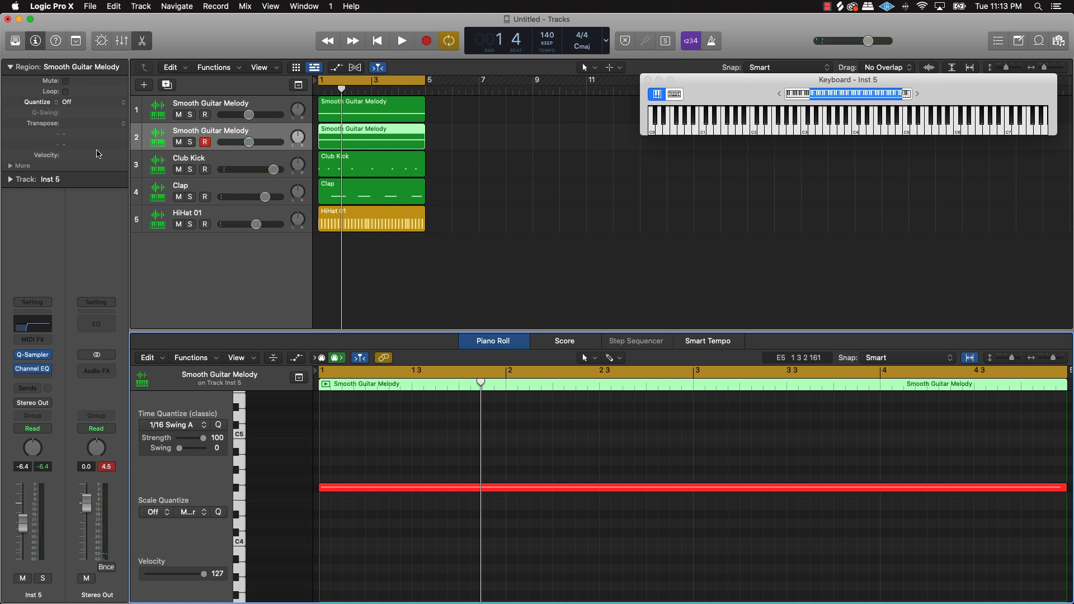
Create a software instrument track with Quick Sampler (Single Sample) below HiHat 01 and show its Piano Roll.
left_click(140, 107)
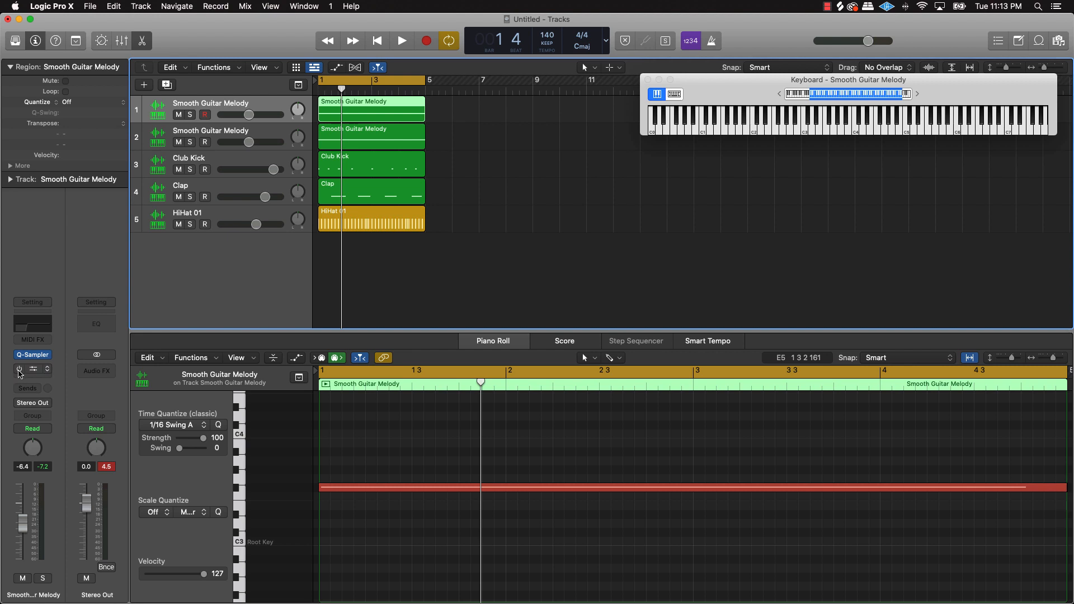
left_click(472, 258)
left_click(185, 212)
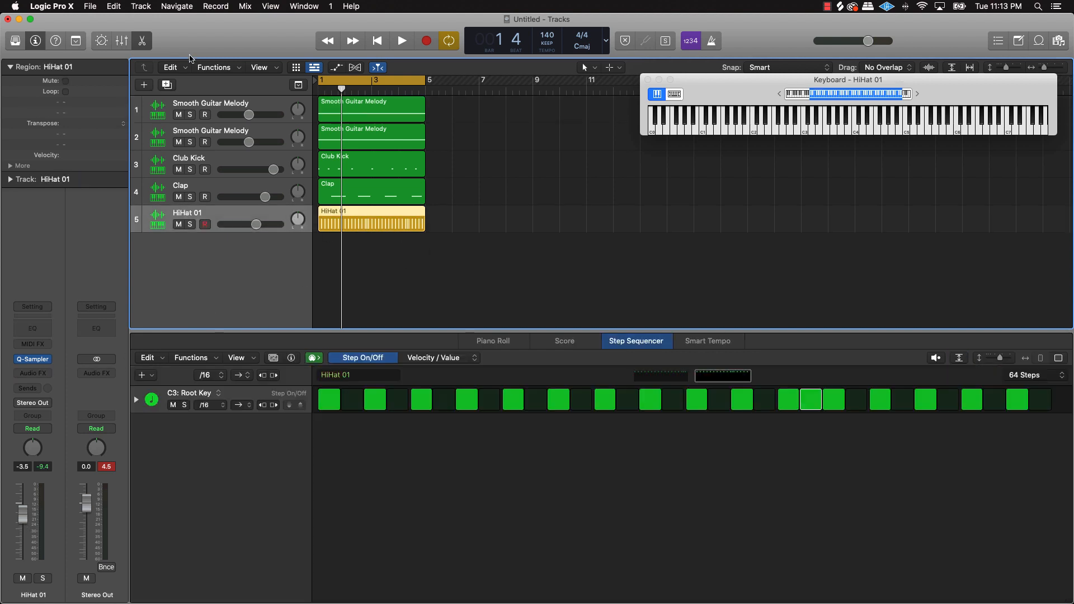
left_click(140, 86)
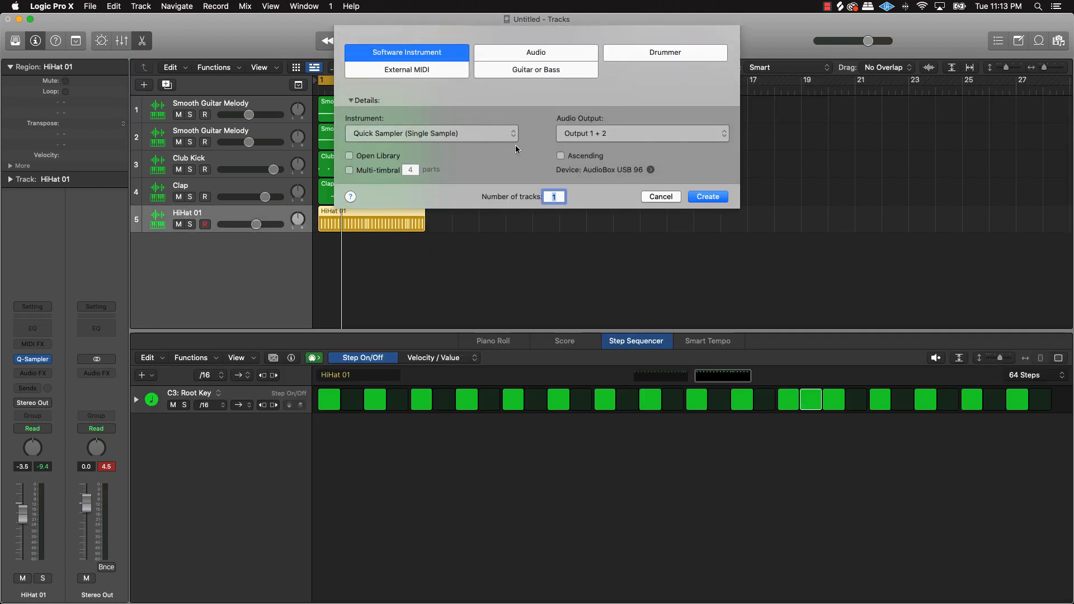
left_click(724, 199)
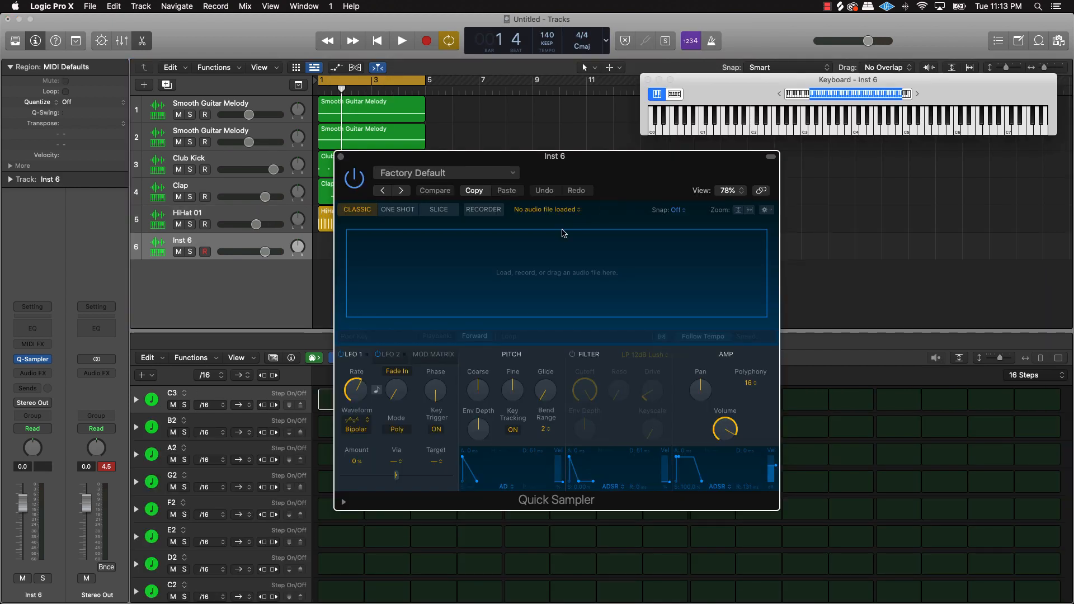
left_click_drag(411, 190, 633, 233)
left_click(499, 342)
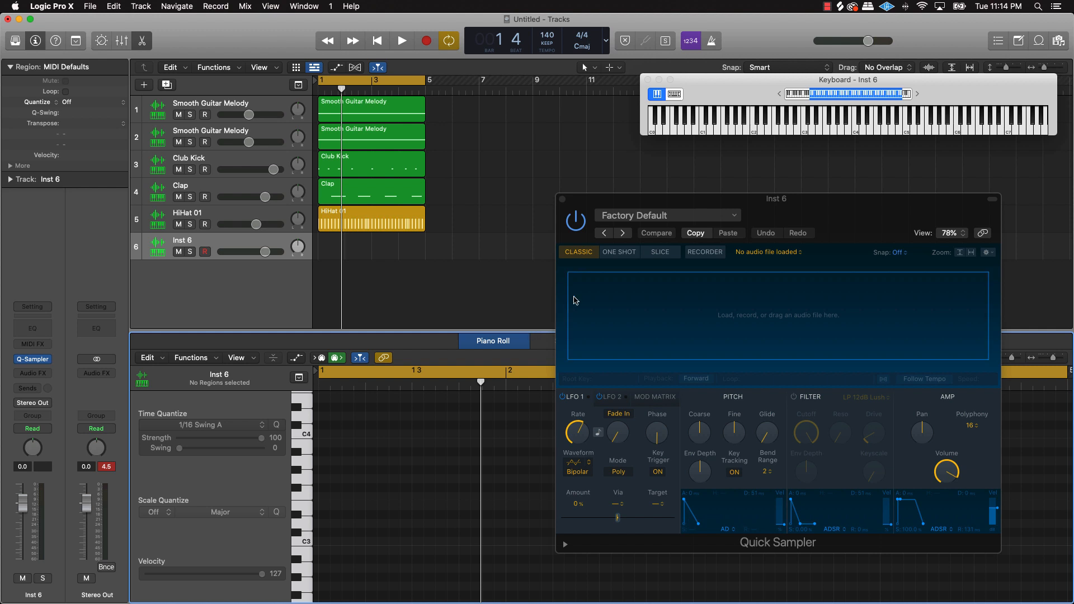
Load the 808 bricks 01 setting into the new Quick Sampler and audition bass notes over the looping beat.
left_click(643, 216)
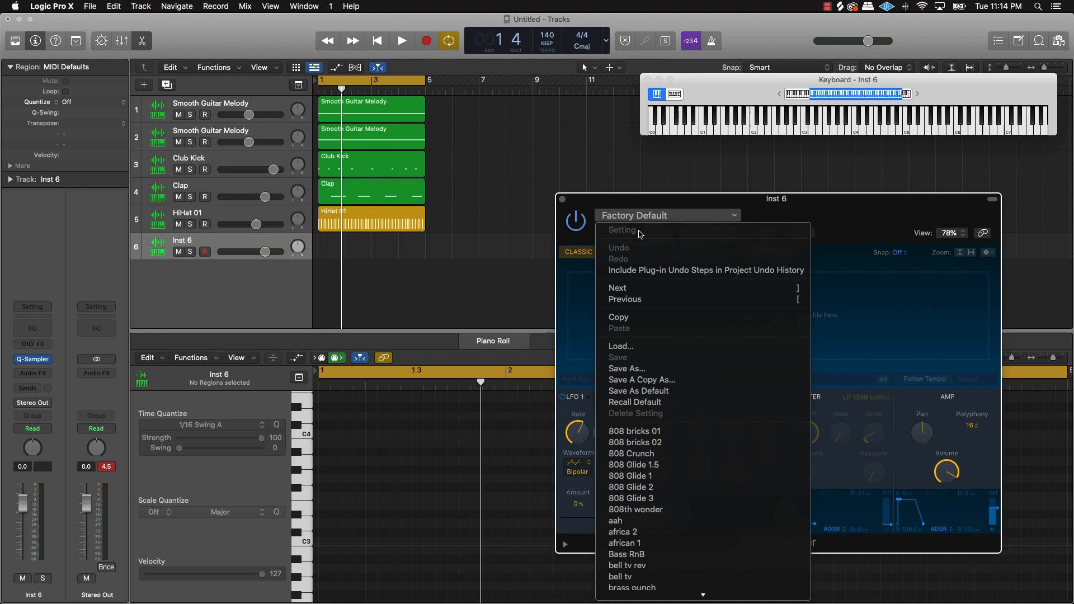
left_click(646, 433)
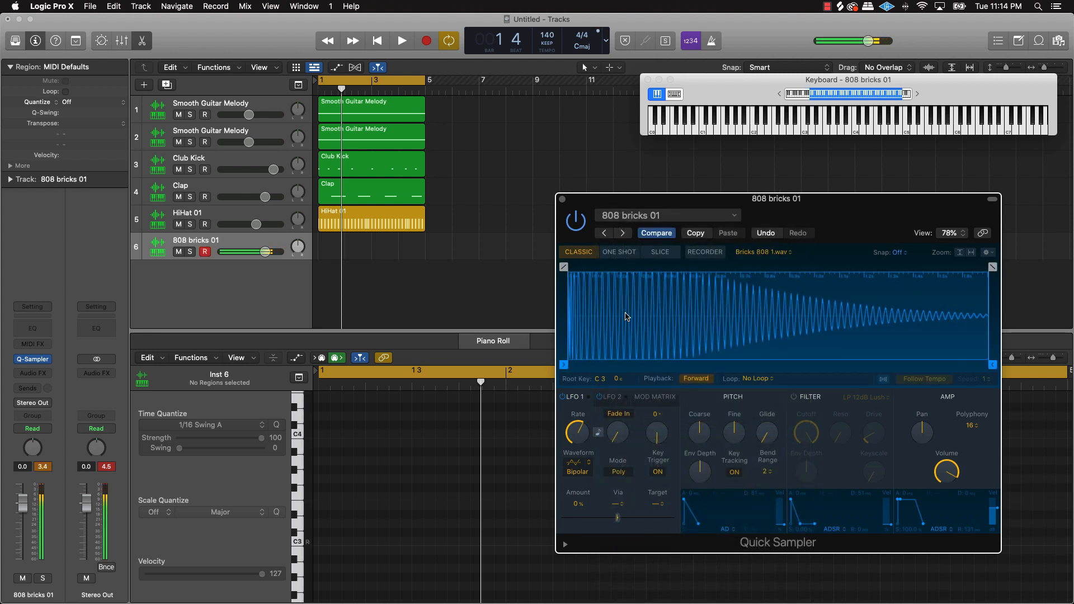
key("space")
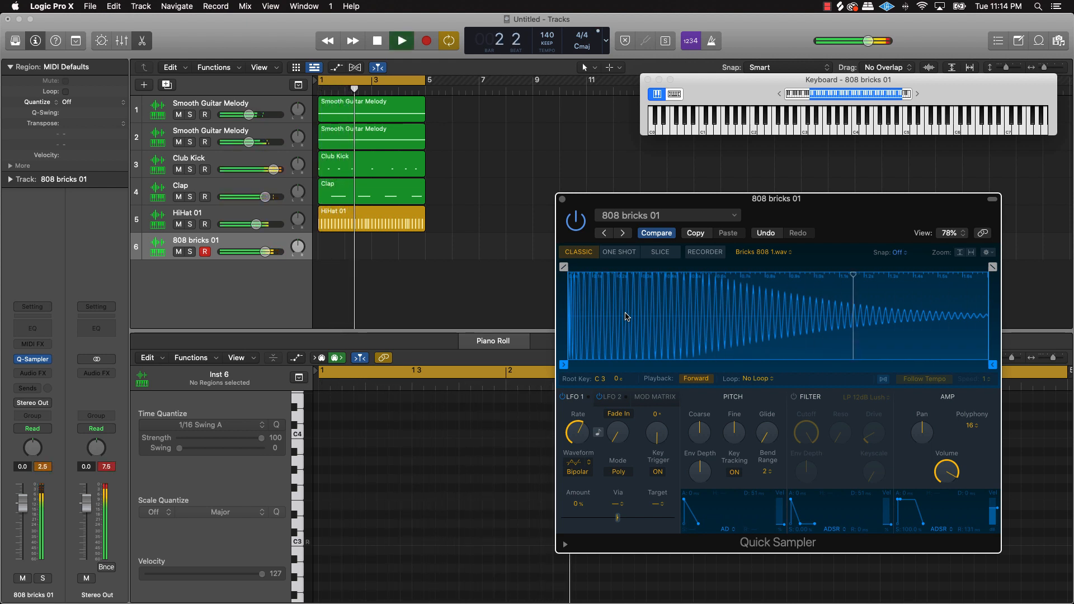
key("space")
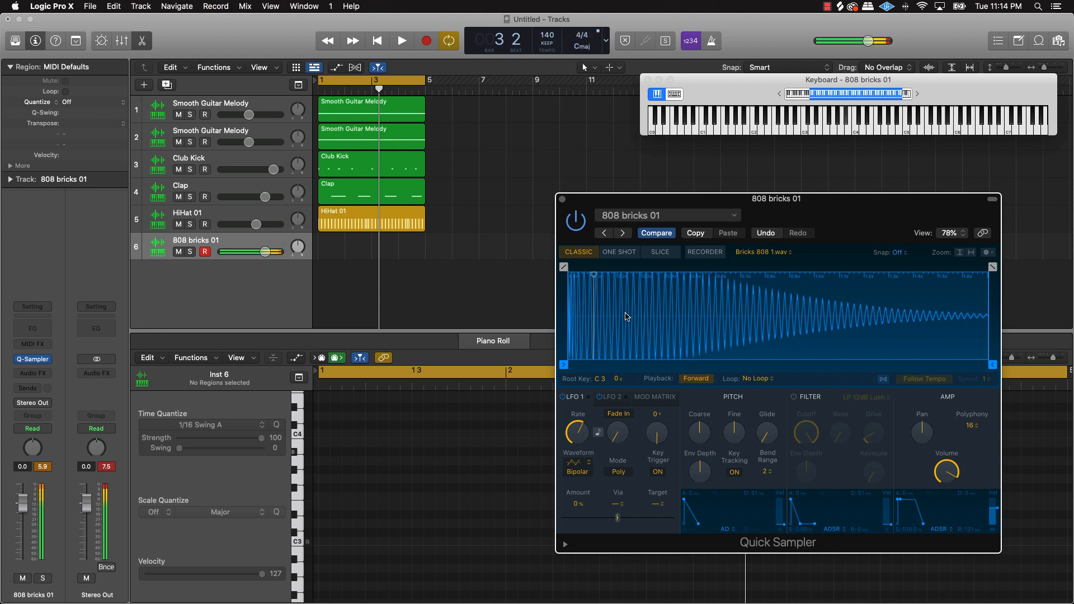
key("space")
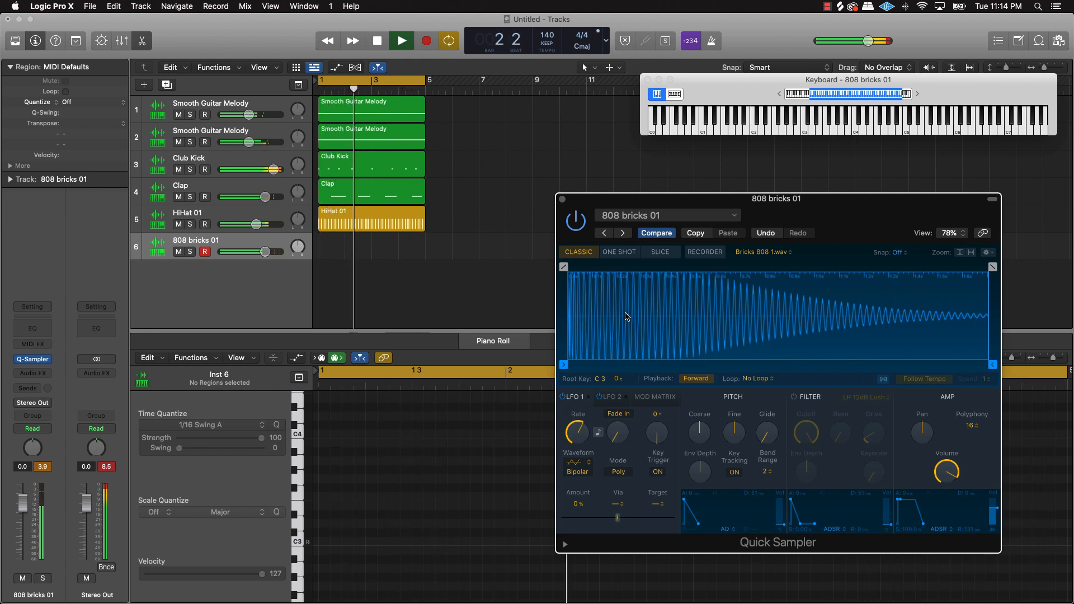
Record a four-bar 808 bass line using D#3, F#3, A#3 and A#2 notes, and close the sampler.
key("r")
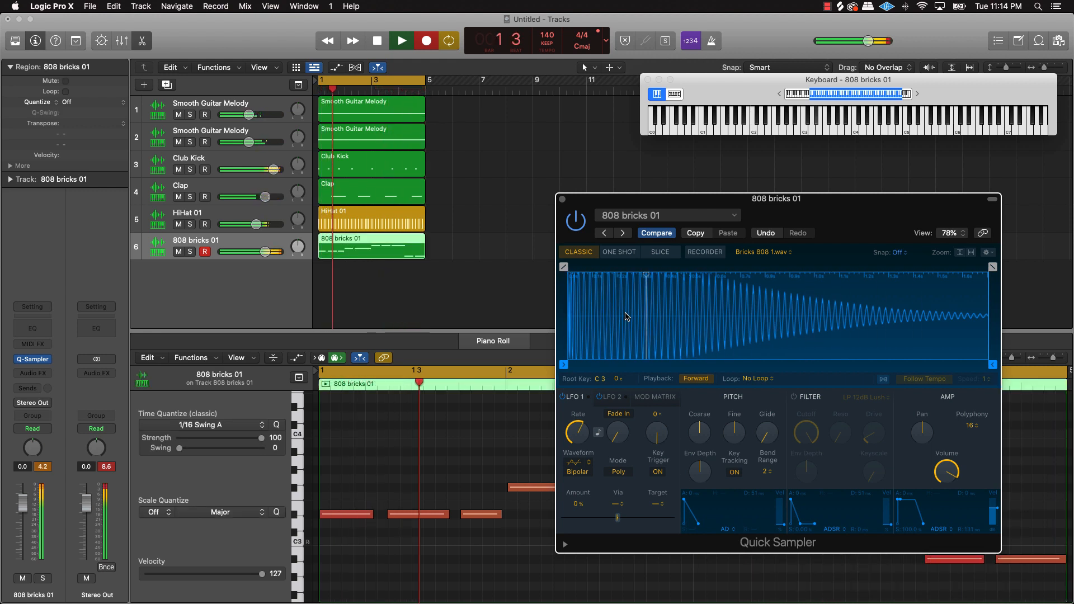
key("space")
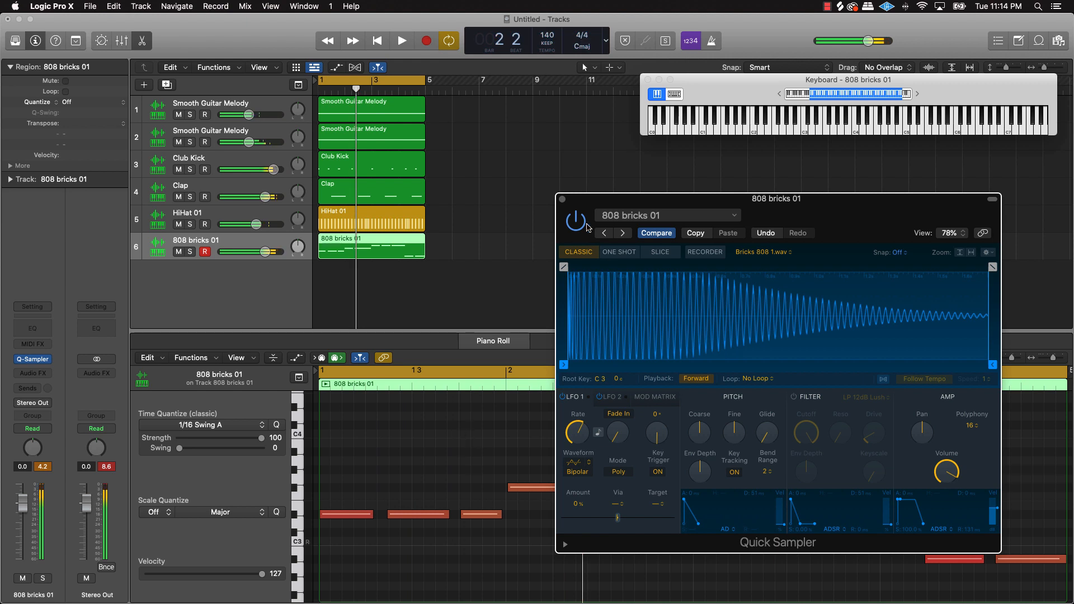
key("super+w")
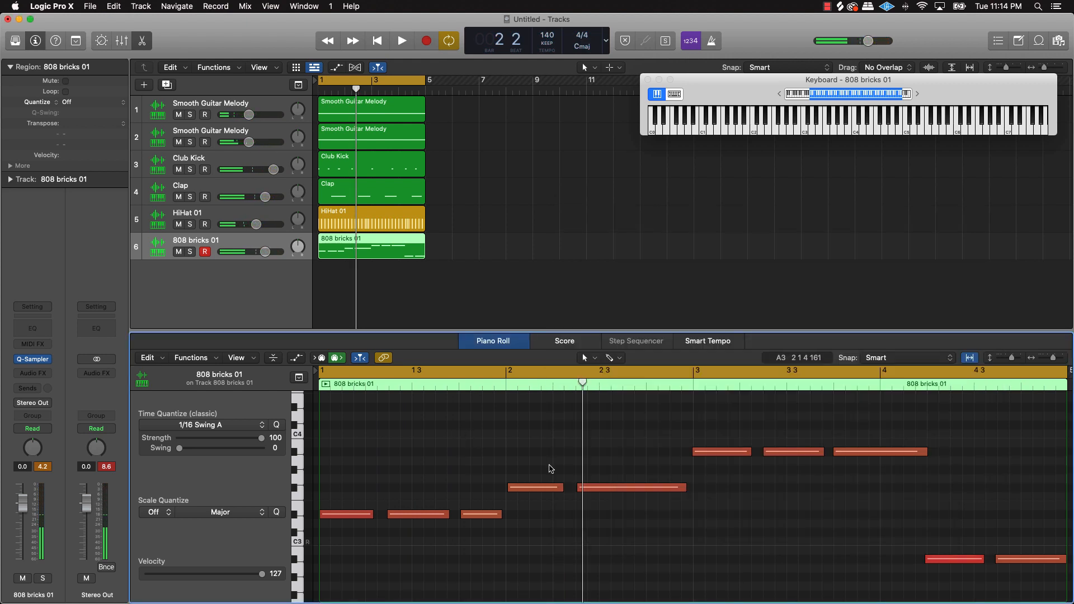
Delete the short F#3 note at the start of bar 2, quantize the remaining 808 notes to 1/16 Swing A and play them back.
left_click(541, 487)
key("BackSpace")
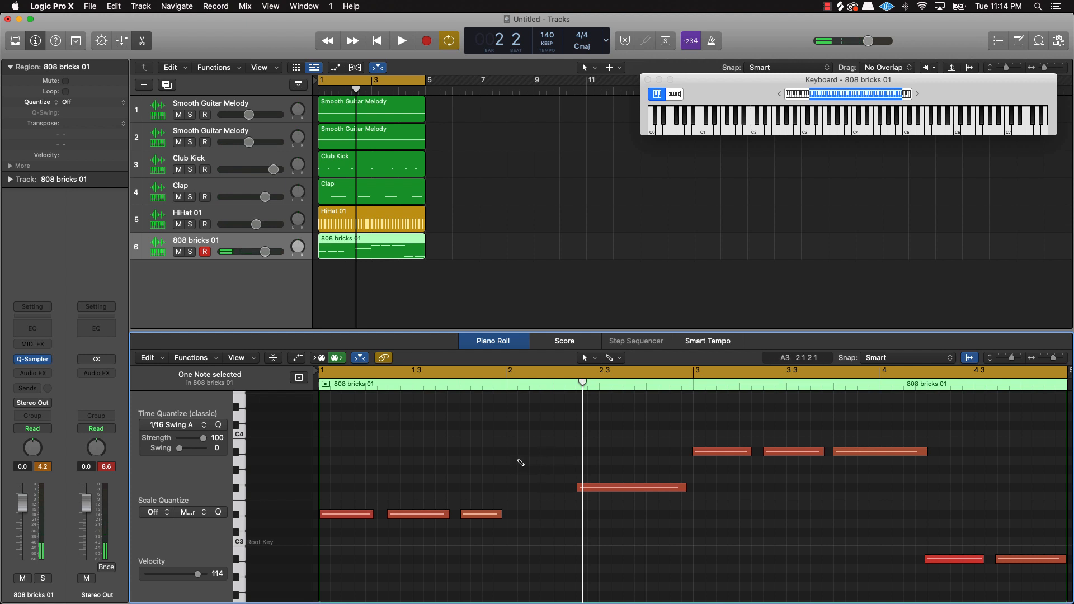
key("super+a")
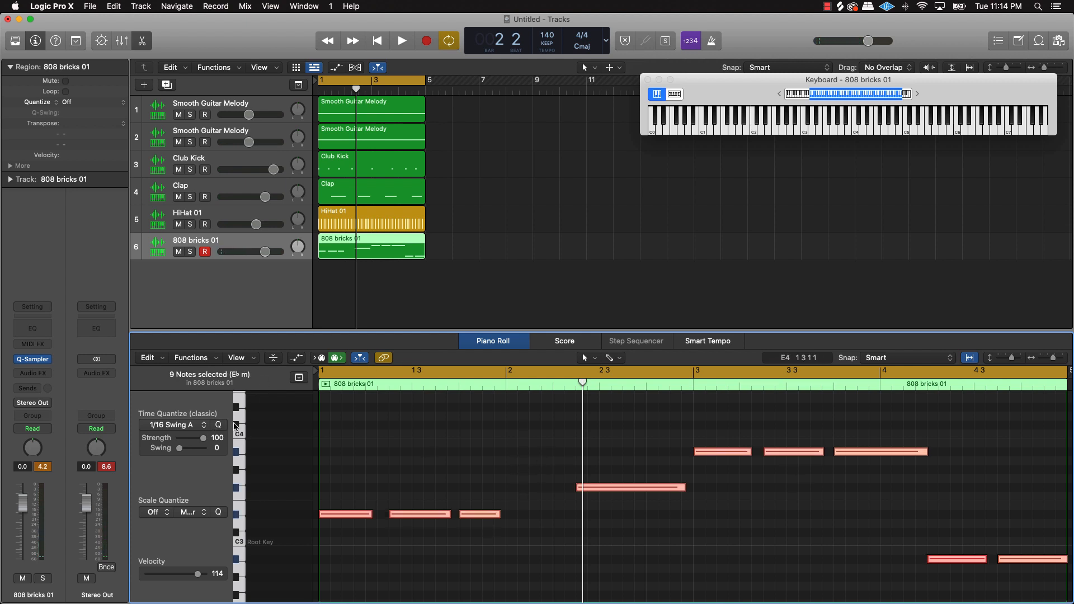
key("space")
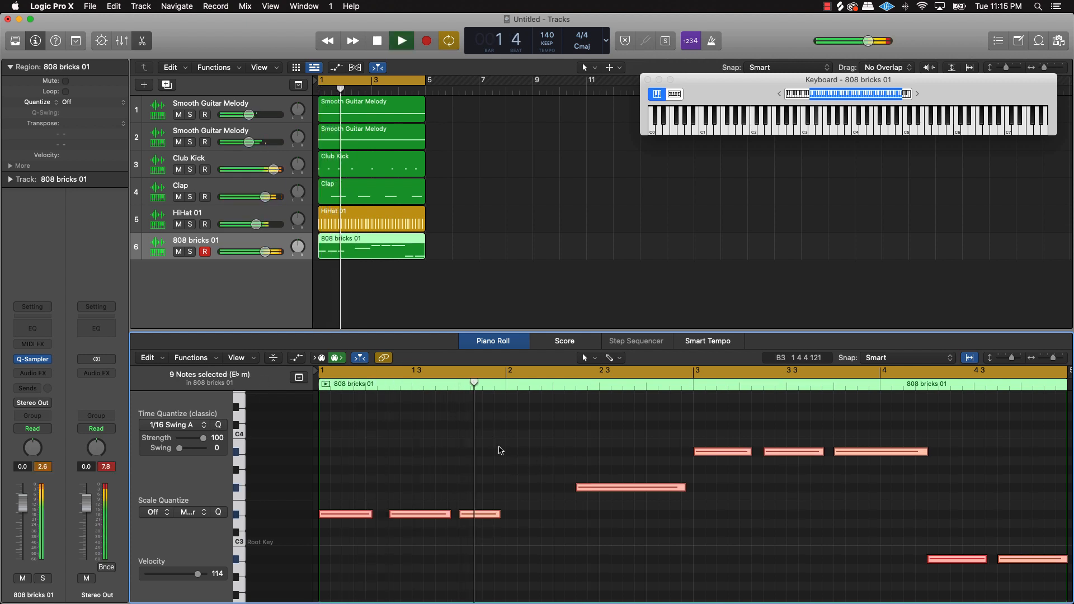
key("space")
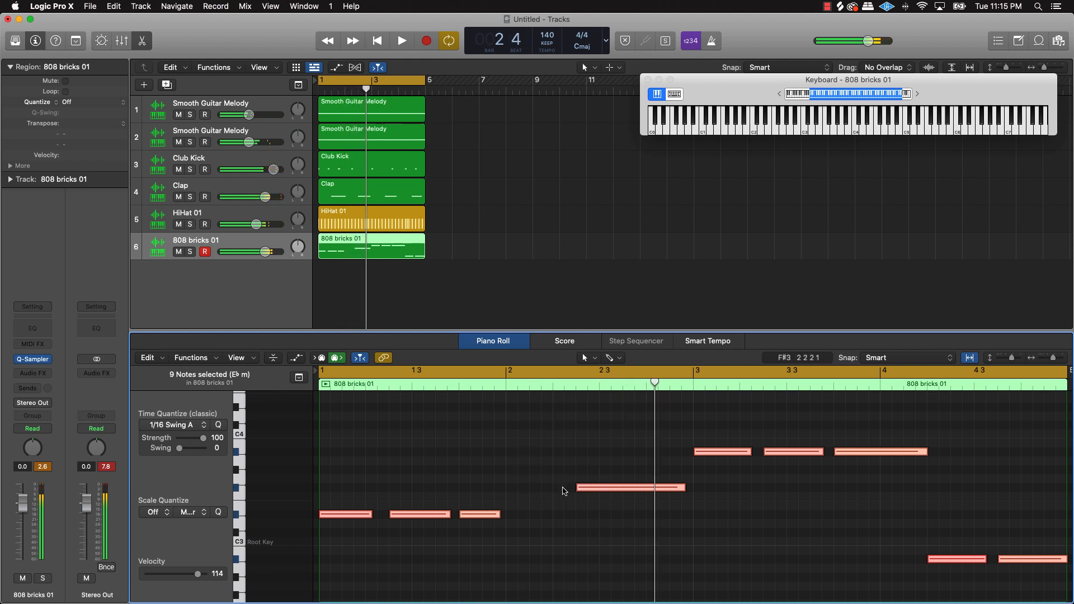
left_click(559, 489, "super")
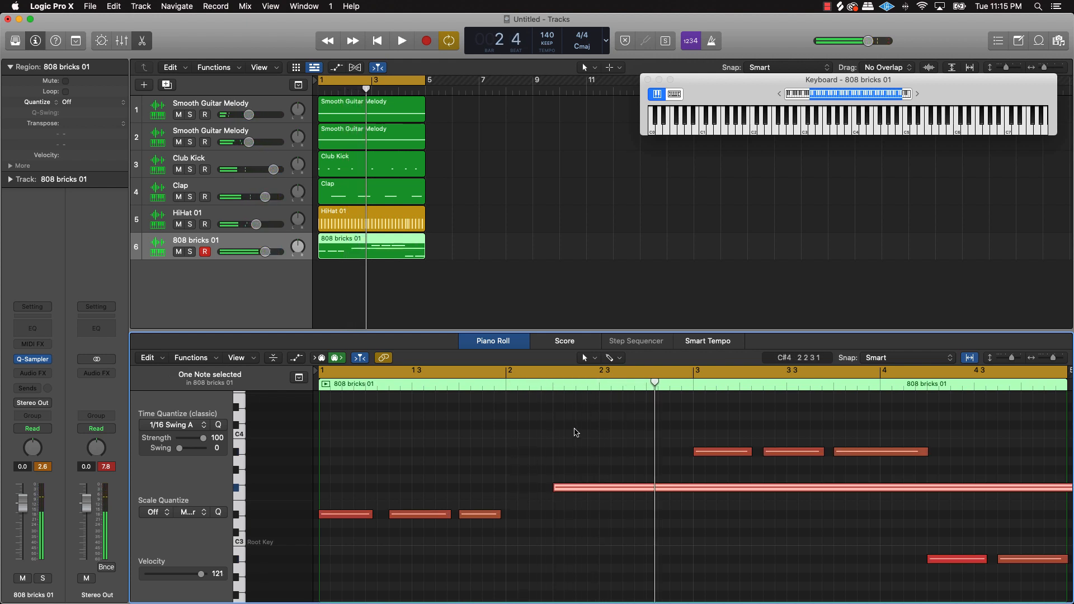
left_click(574, 429)
left_click(563, 487)
key("Delete")
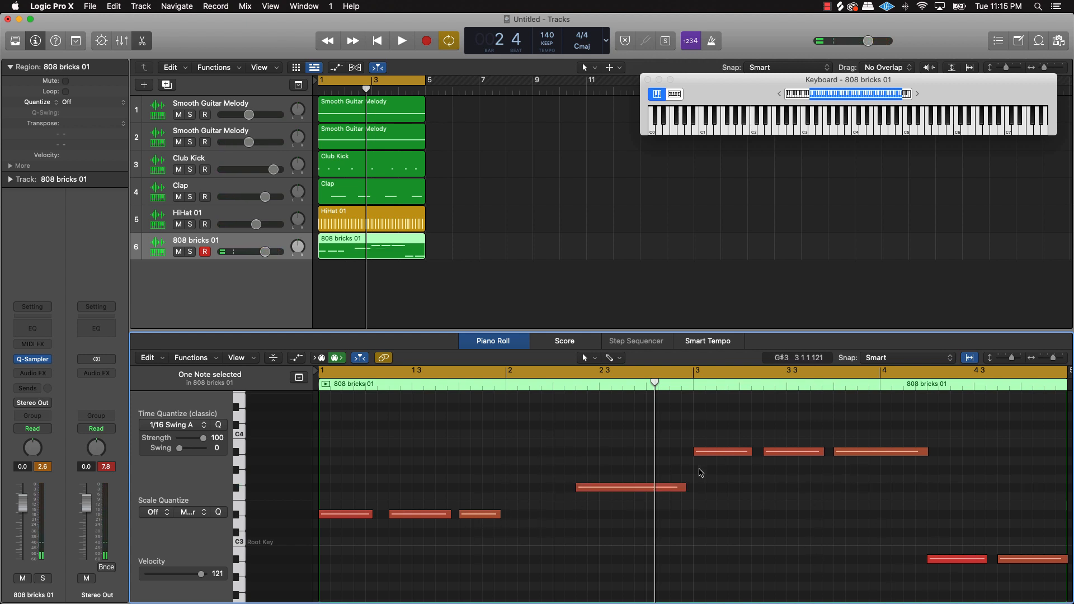
Copy the last short D#3 note of bar 1 to F#3 just before the long bar 2 note, and play the loop.
left_click(483, 518)
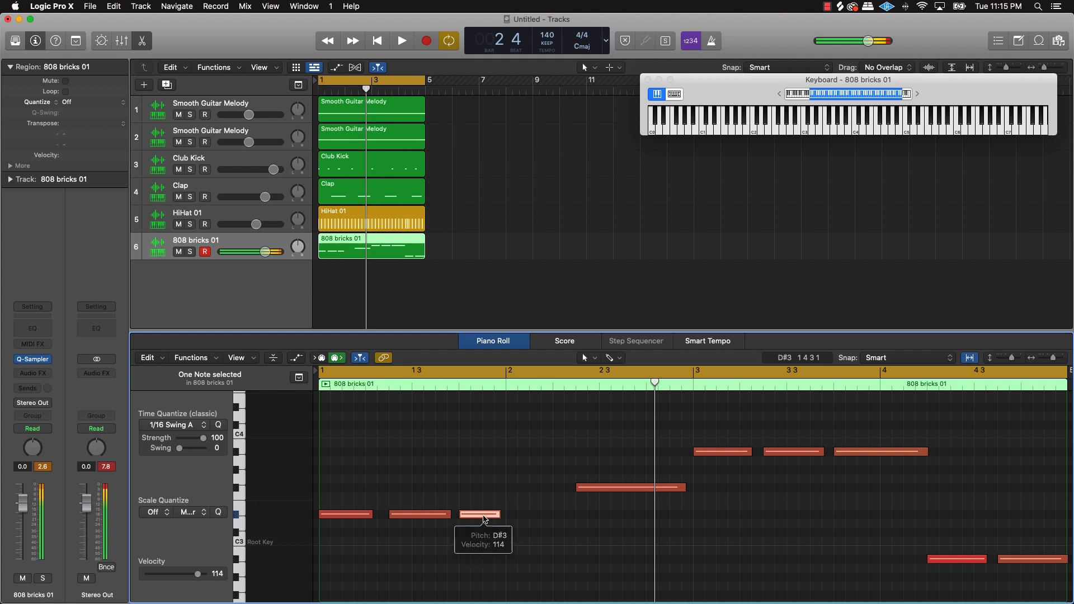
left_click(563, 459)
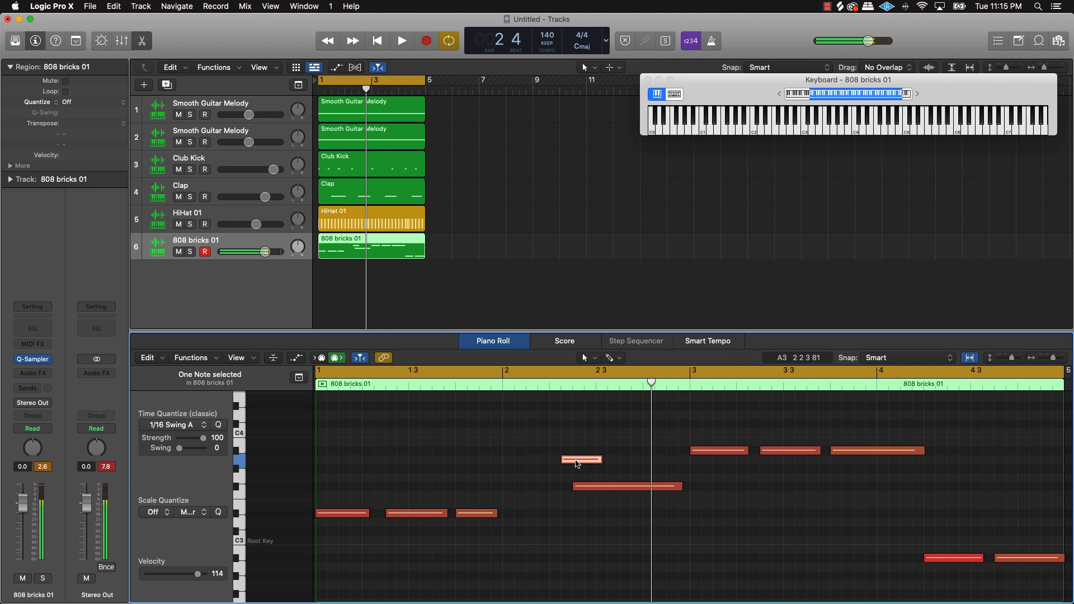
mouse_move(577, 463)
left_mouse_down()
mouse_move(467, 498)
mouse_move(472, 508)
mouse_move(545, 487)
left_mouse_up()
key("space")
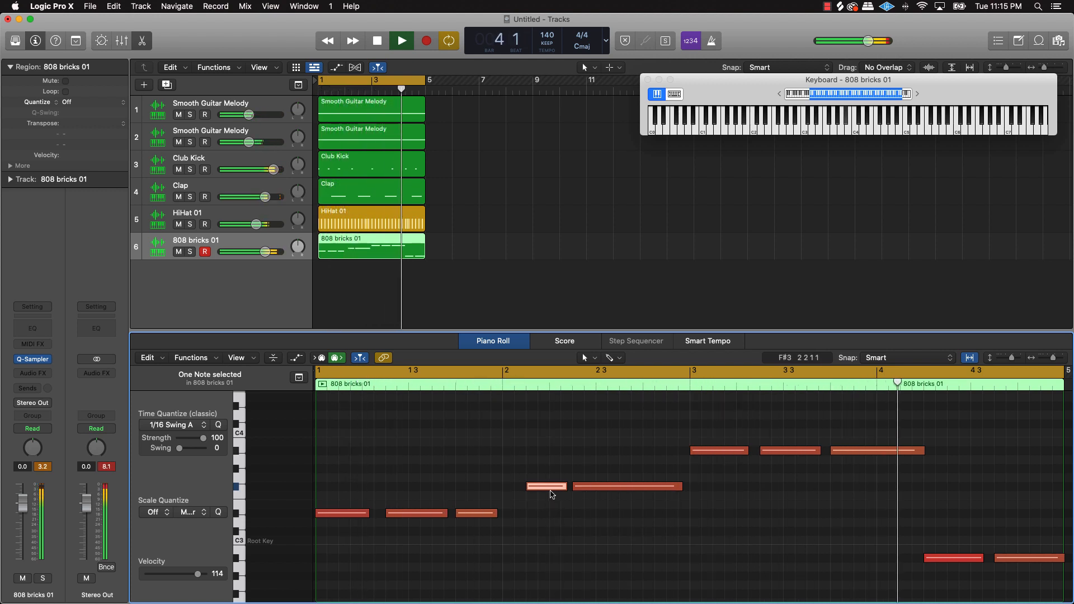
Shorten the two bar 2 F#3 notes so the first starts on beat 2 and the second midway through beat 3, checking by playback.
mouse_move(565, 486)
left_mouse_down()
mouse_move(546, 488)
mouse_move(558, 485)
left_mouse_up()
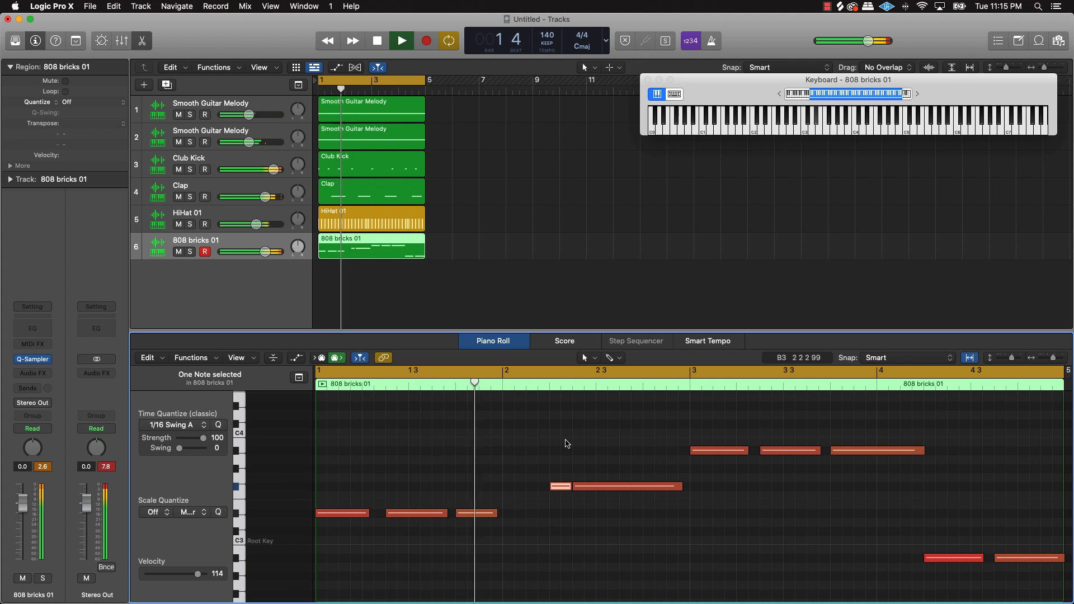
key("space")
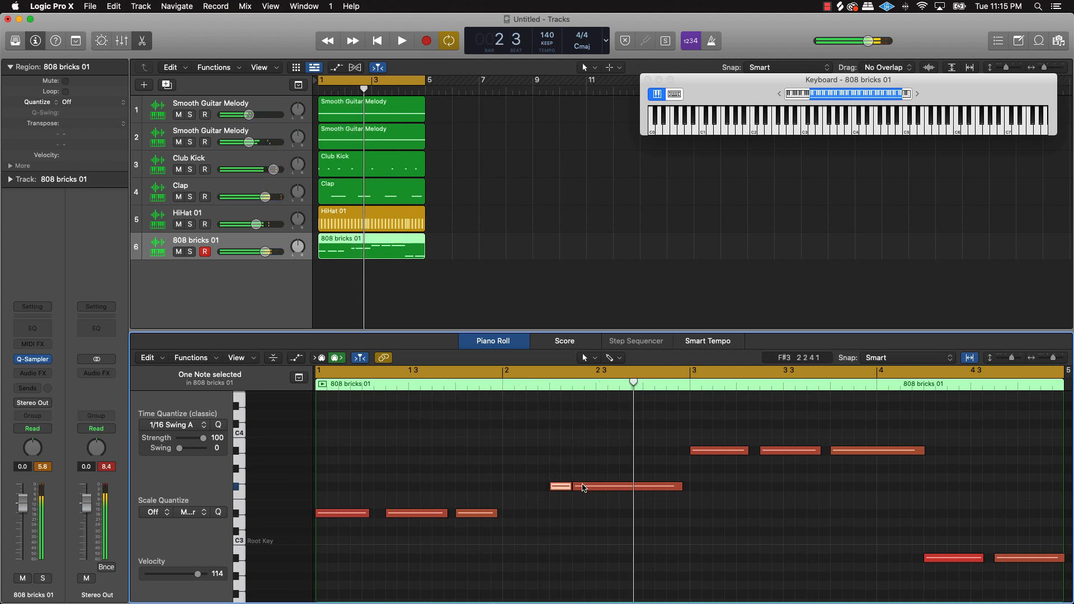
left_click_drag(576, 487, 601, 488)
key("space")
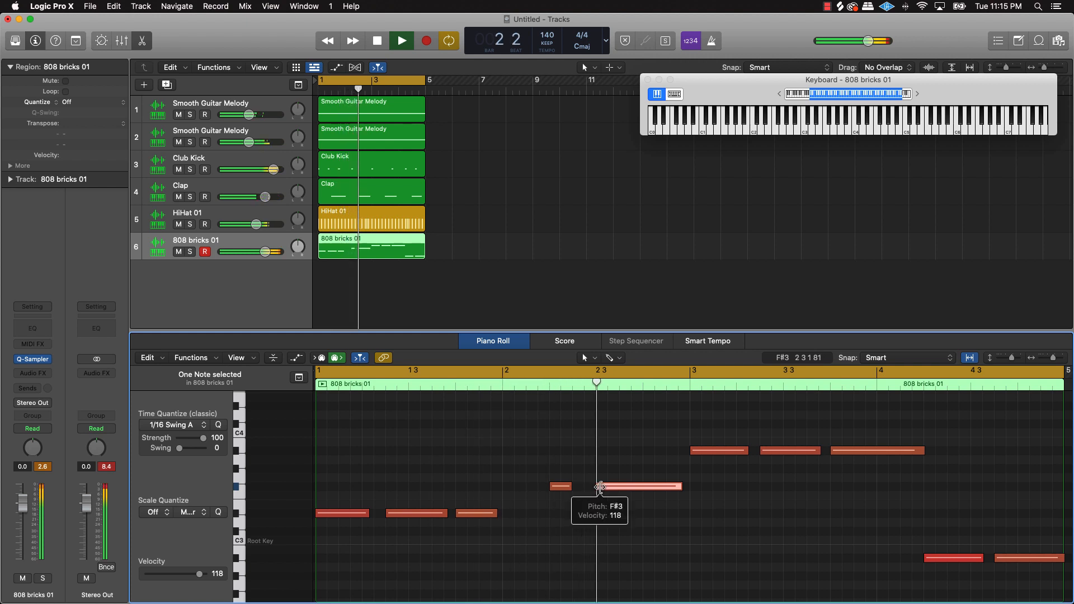
key("space")
left_click_drag(599, 486, 623, 484)
left_click_drag(619, 485, 620, 485)
key("space")
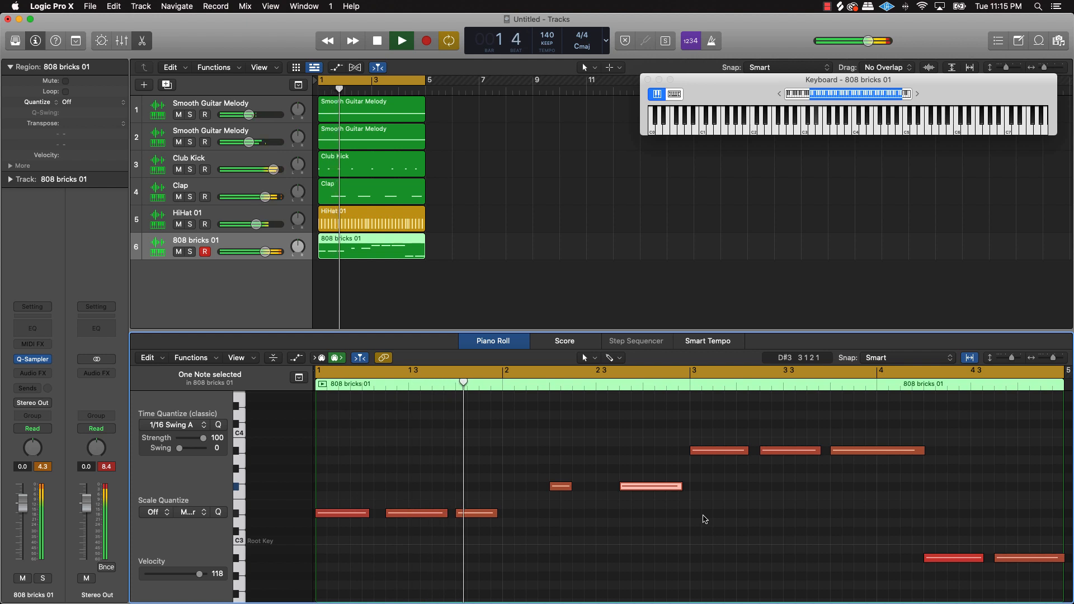
key("space")
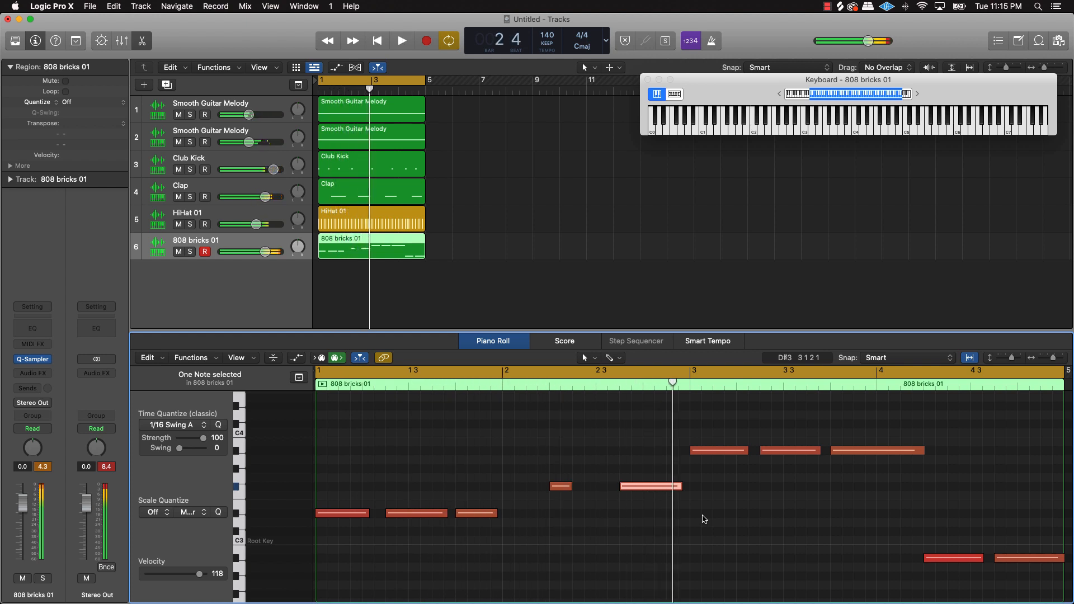
Extend all the 808 notes to the start of the following note with force legato.
left_click(623, 521)
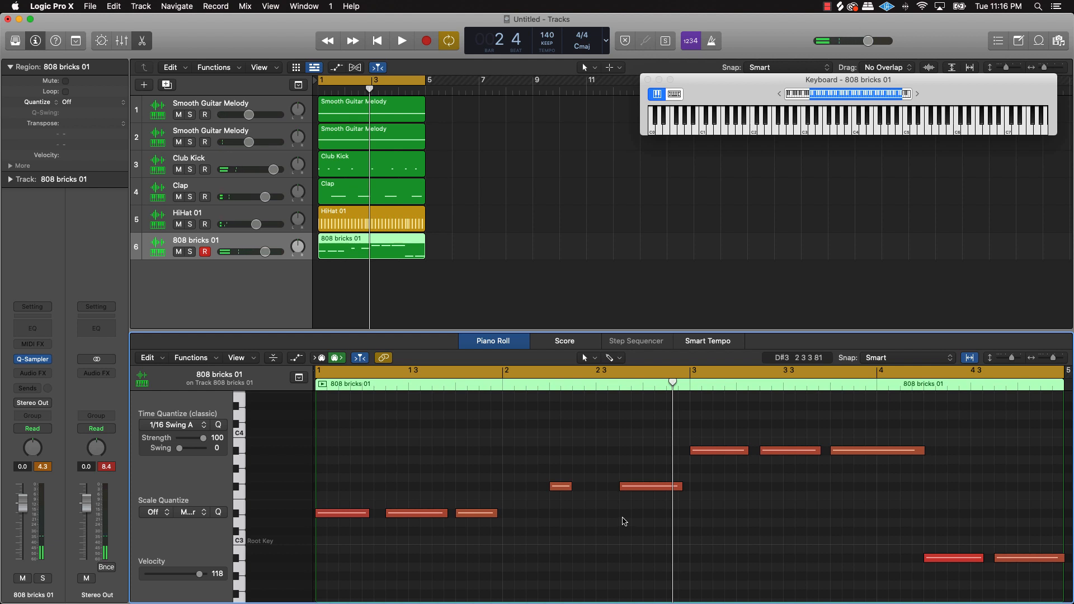
key("super+a")
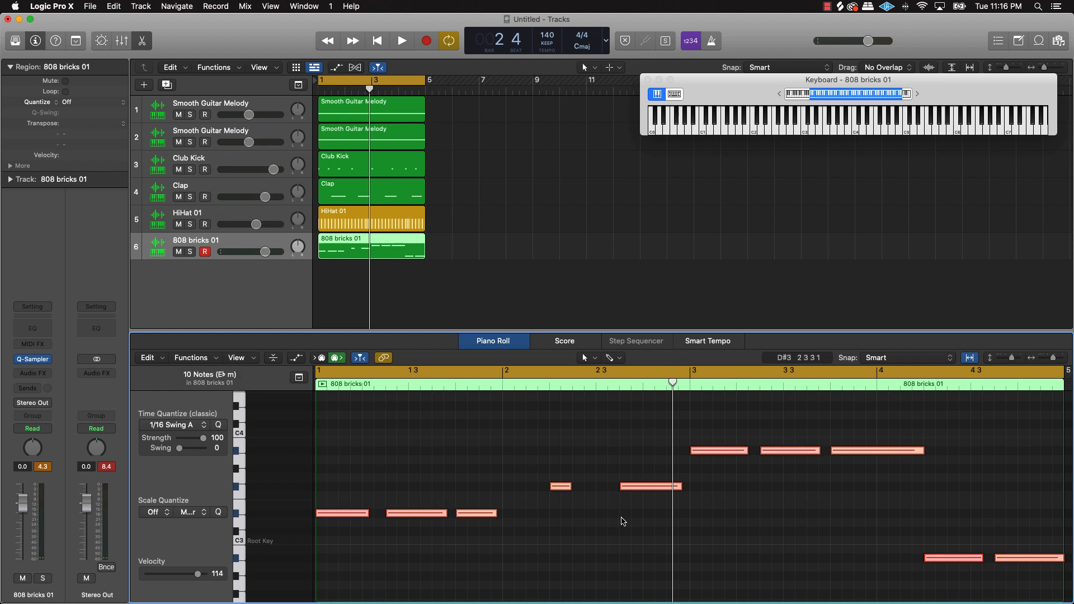
left_click(528, 530)
key("super+a")
scroll(219, 427, "left", 1)
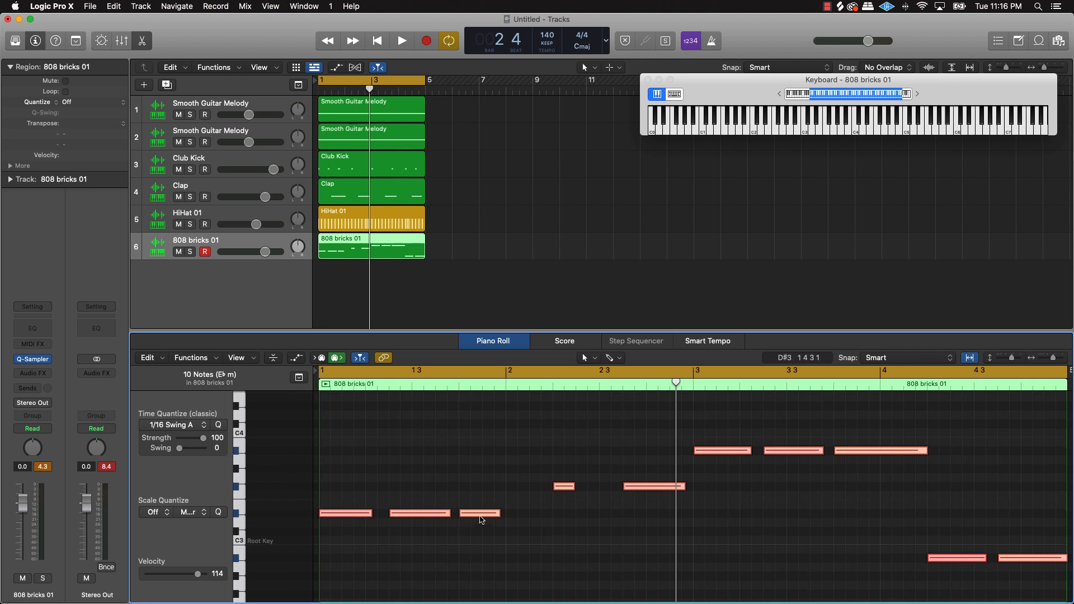
right_click(480, 518)
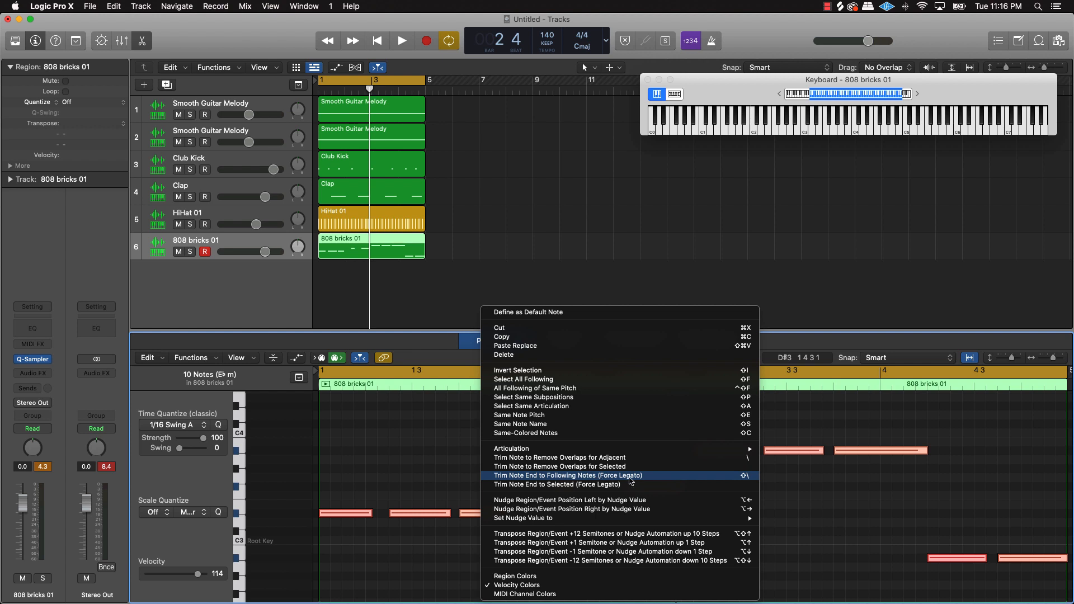
left_click(630, 479)
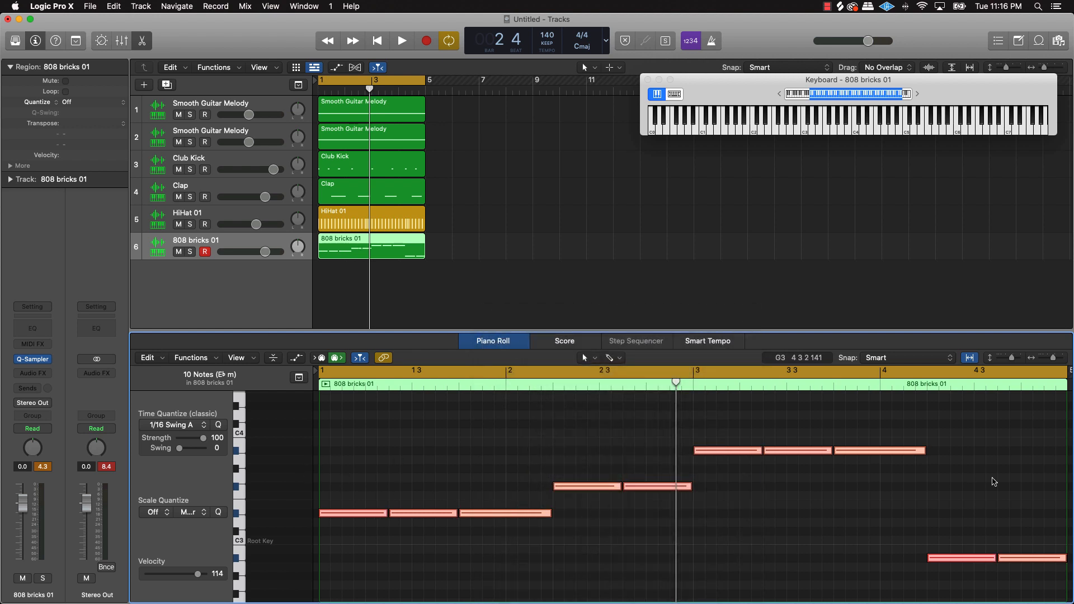
Raise all 808 notes to velocity 127 and lower the 808 bricks 01 track volume to -4.8 dB during playback.
left_click(297, 358)
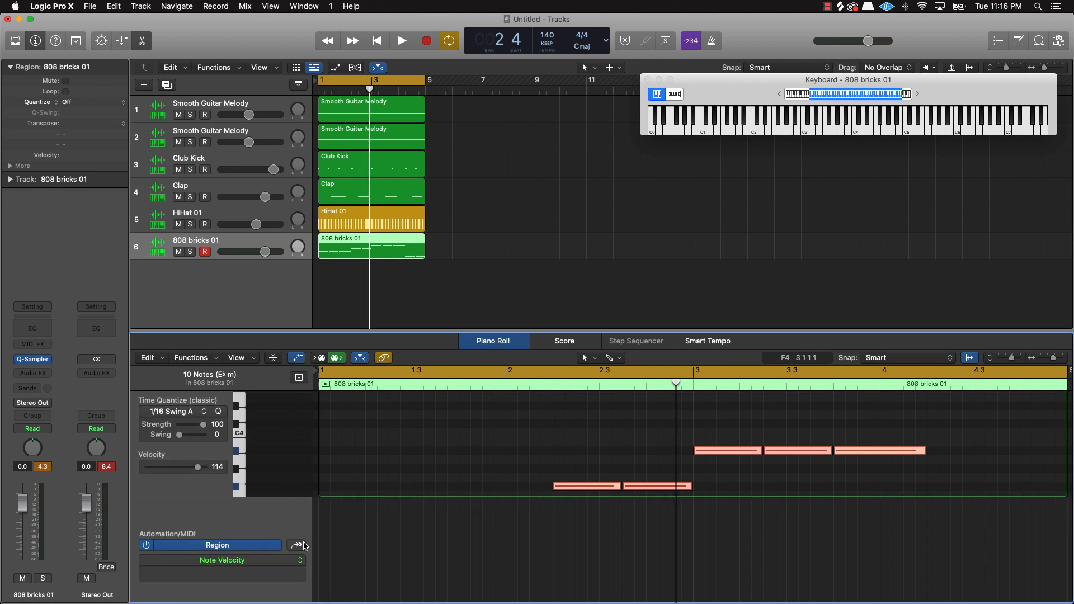
left_click(304, 546)
left_click_drag(459, 513, 460, 481)
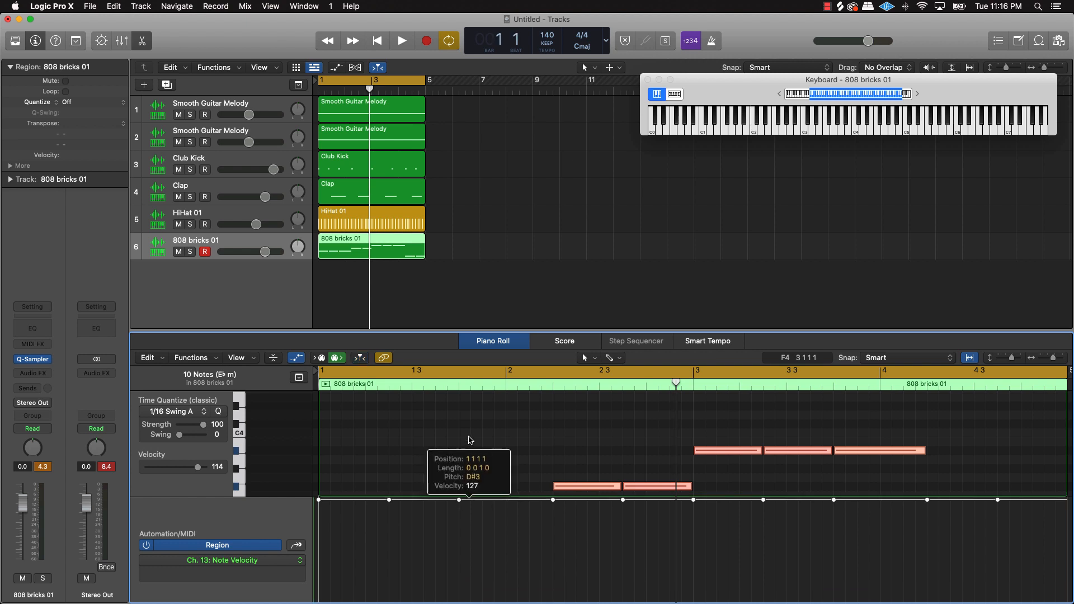
left_click(491, 438)
scroll(491, 443, "down", 3)
key("space")
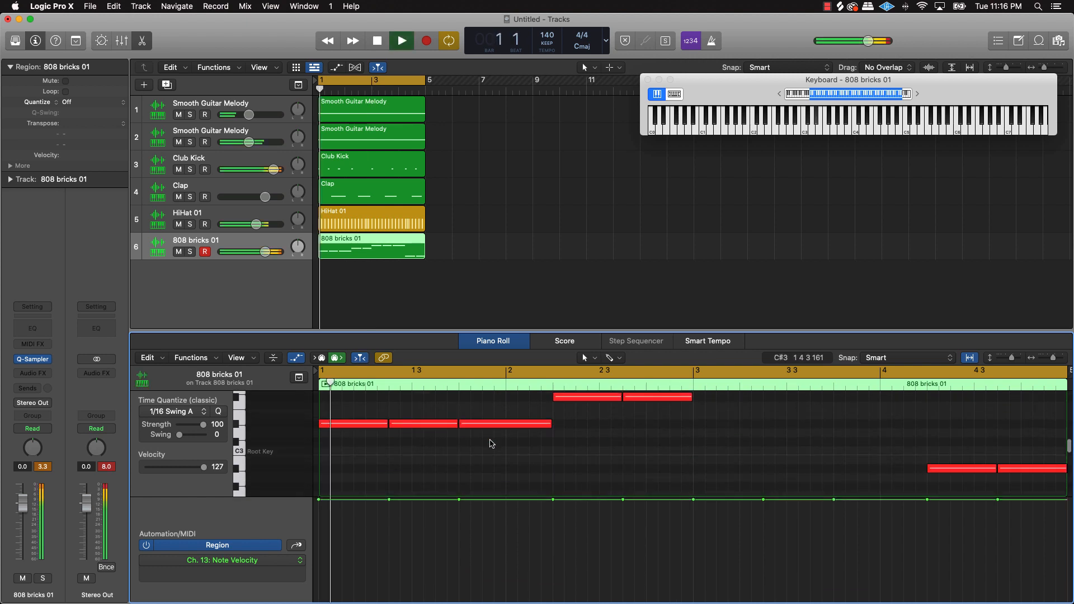
left_click_drag(268, 255, 253, 251)
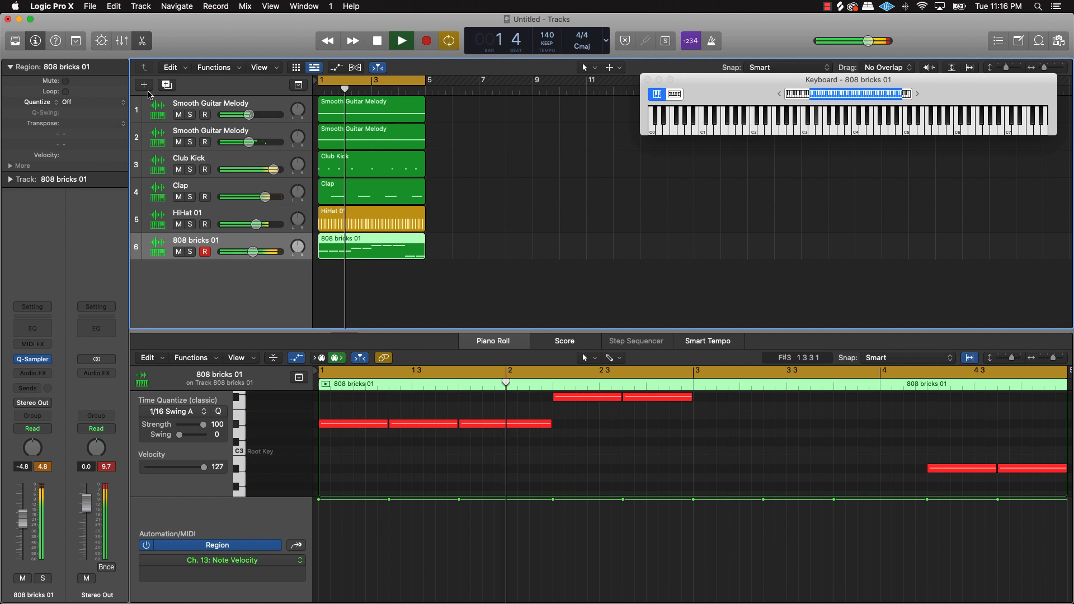
Mute the second Smooth Guitar Melody track and slightly raise the volume of the first, ending playback at the project start.
left_click(179, 143)
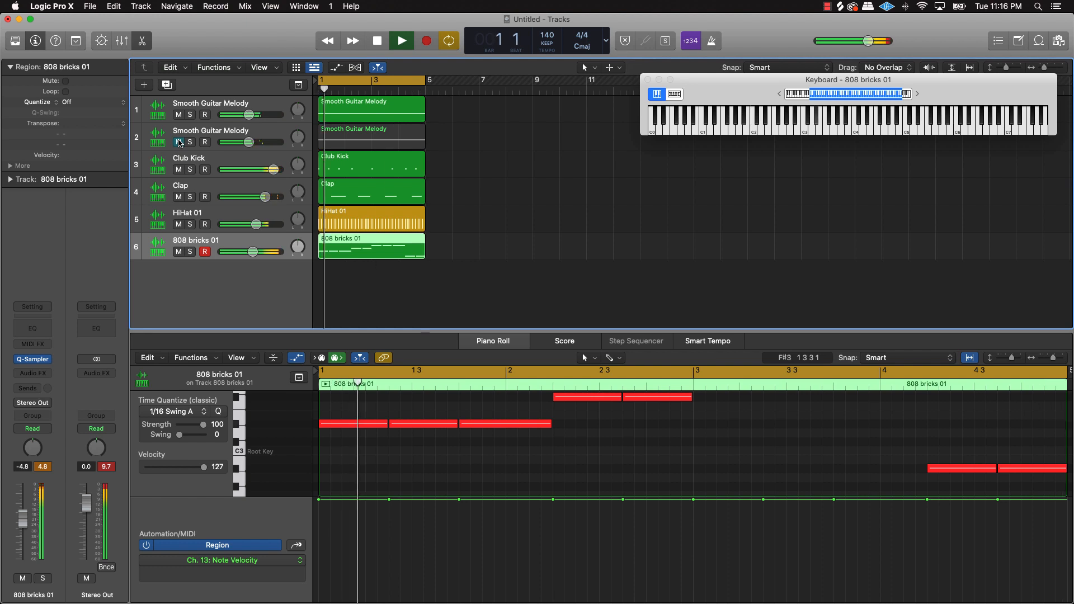
left_click_drag(249, 115, 253, 115)
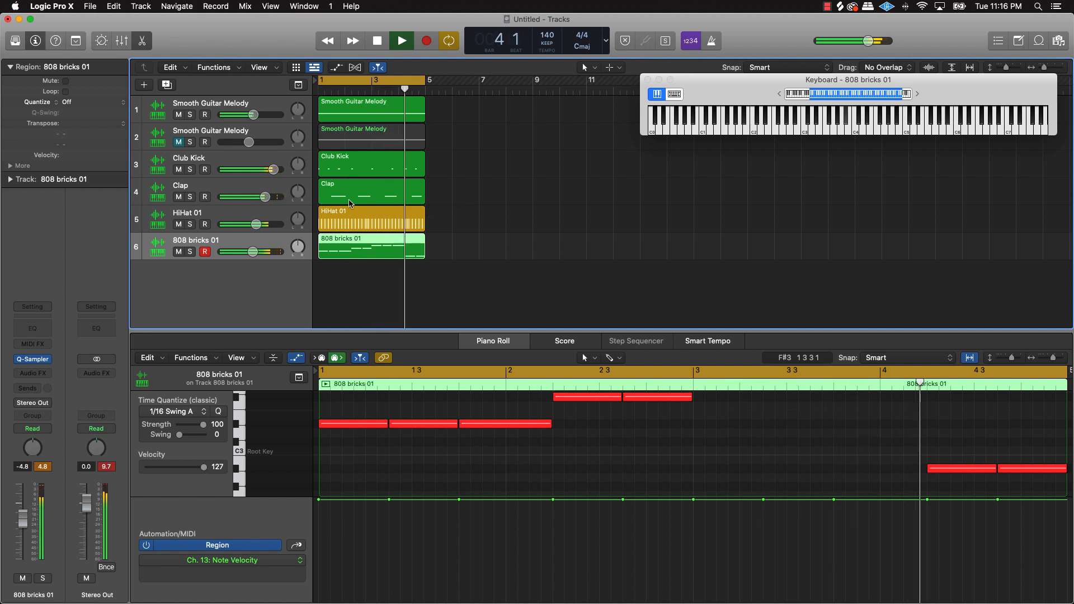
key("space")
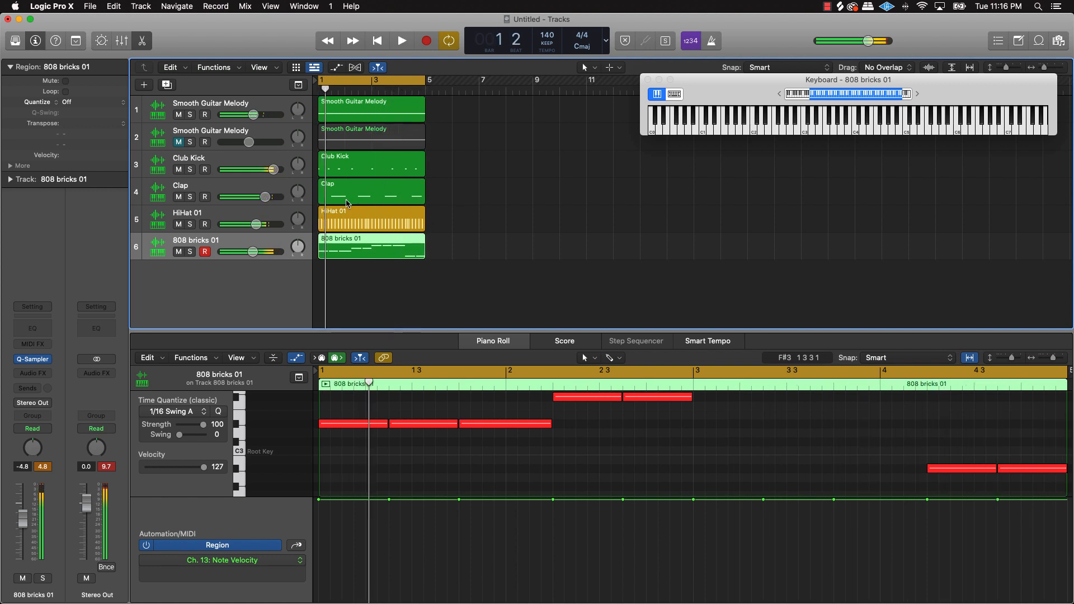
key("Return")
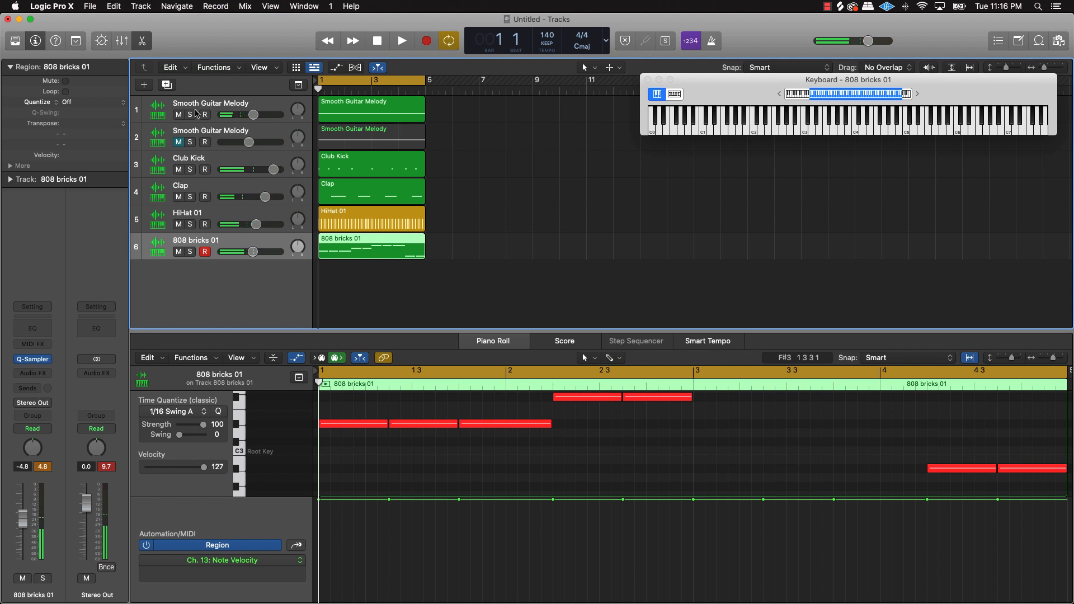
Create a new Quick Sampler software instrument track and load the bell tv setting into it.
left_click(143, 85)
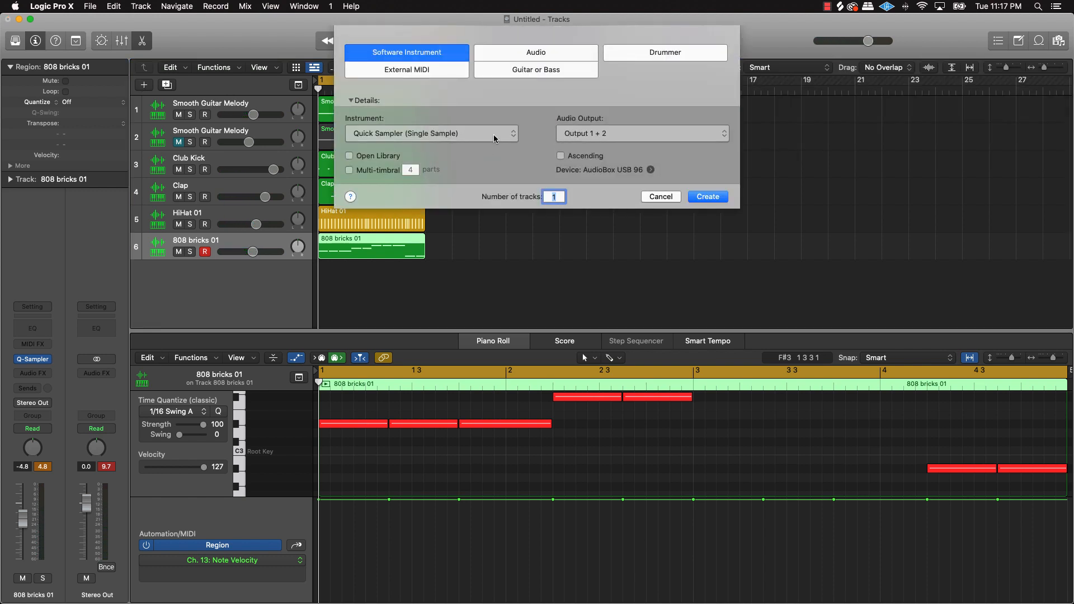
left_click(703, 198)
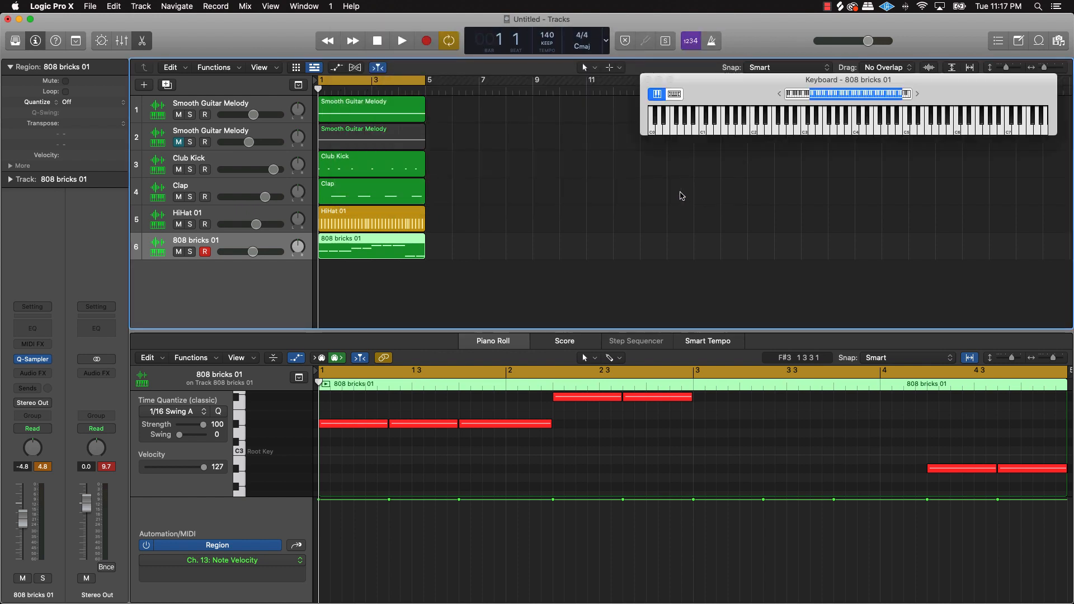
left_click(444, 172)
scroll(447, 436, "down", 10)
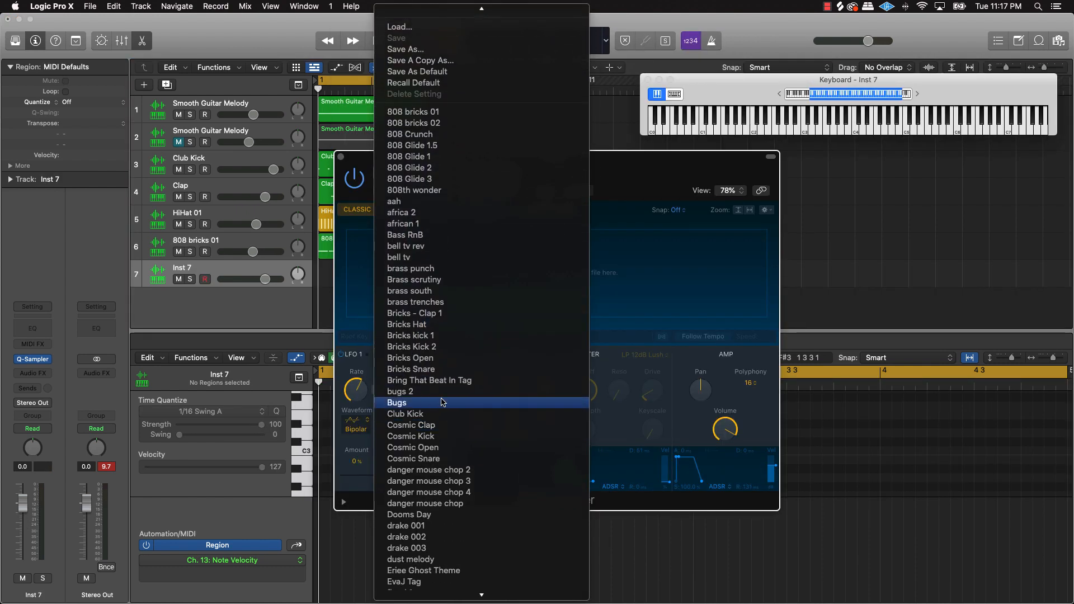
left_click(434, 257)
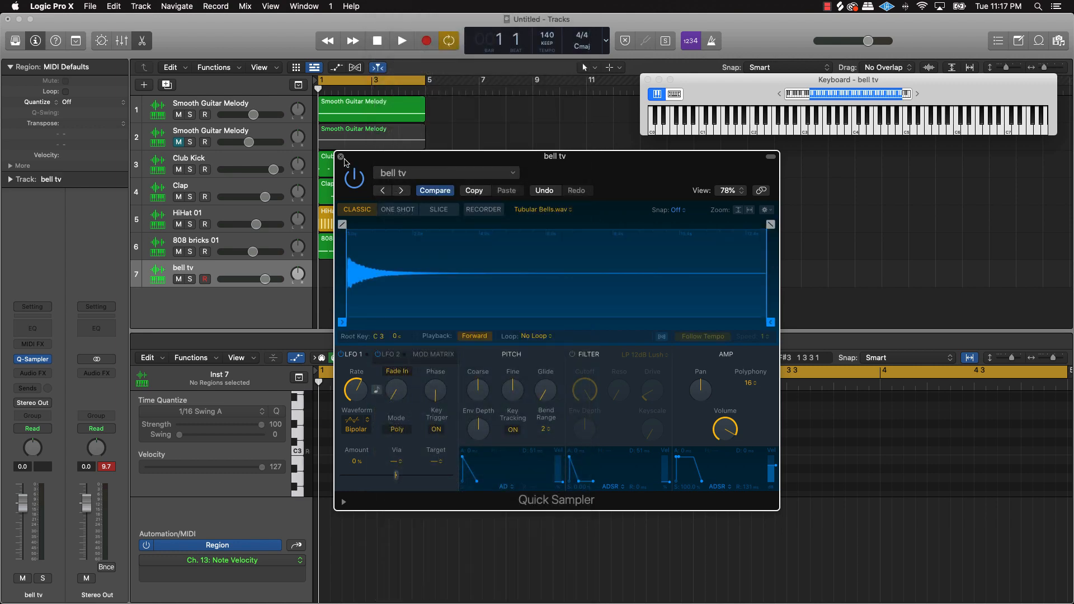
left_click(340, 157)
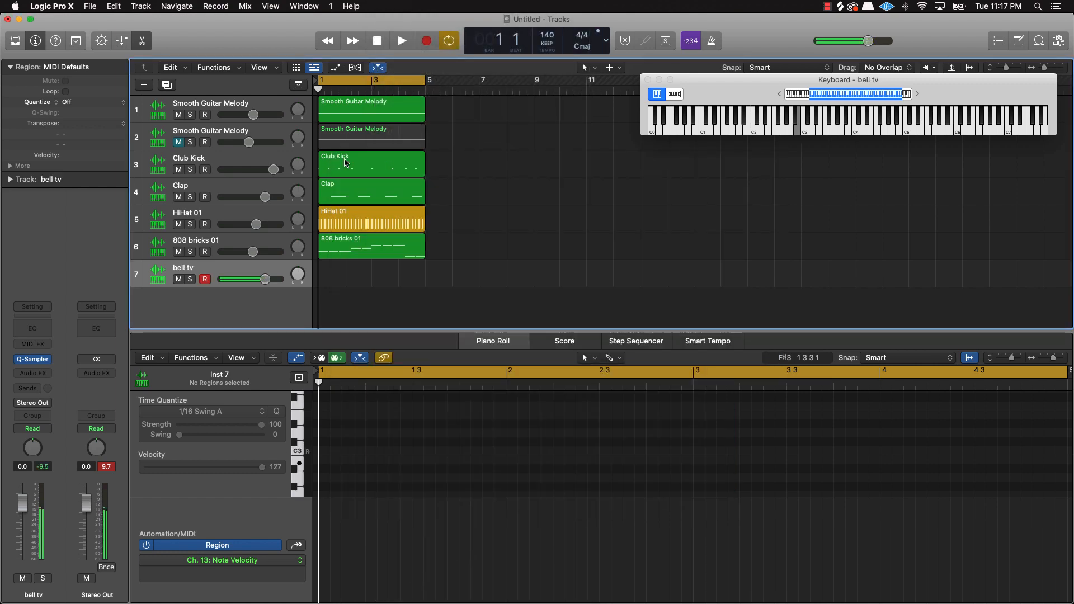
Audition bells over the loop and record a four-bar part with a long B2, a higher note from bar 3 and F#2 in bar 4.
key("space")
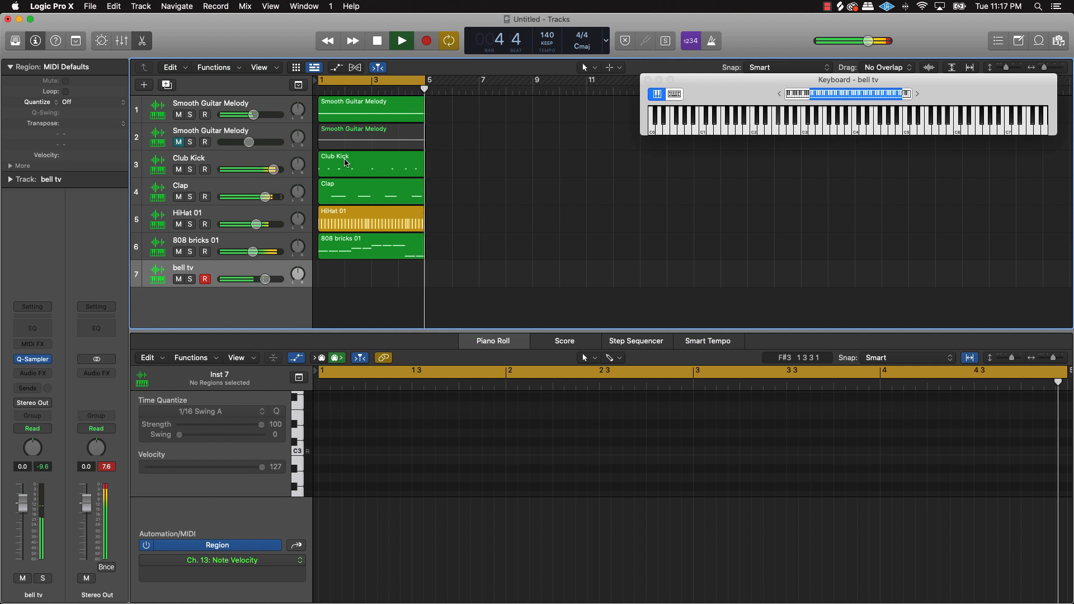
key("r")
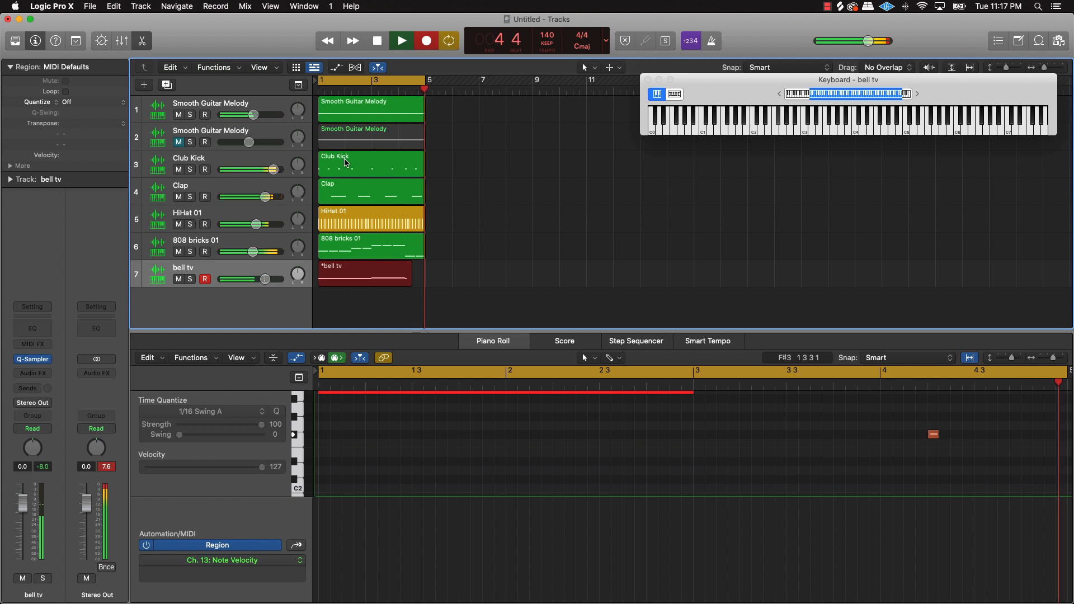
key("space")
Set all three bell tv notes to velocity 127, force them legato to the following notes and play the loop.
left_click(480, 486)
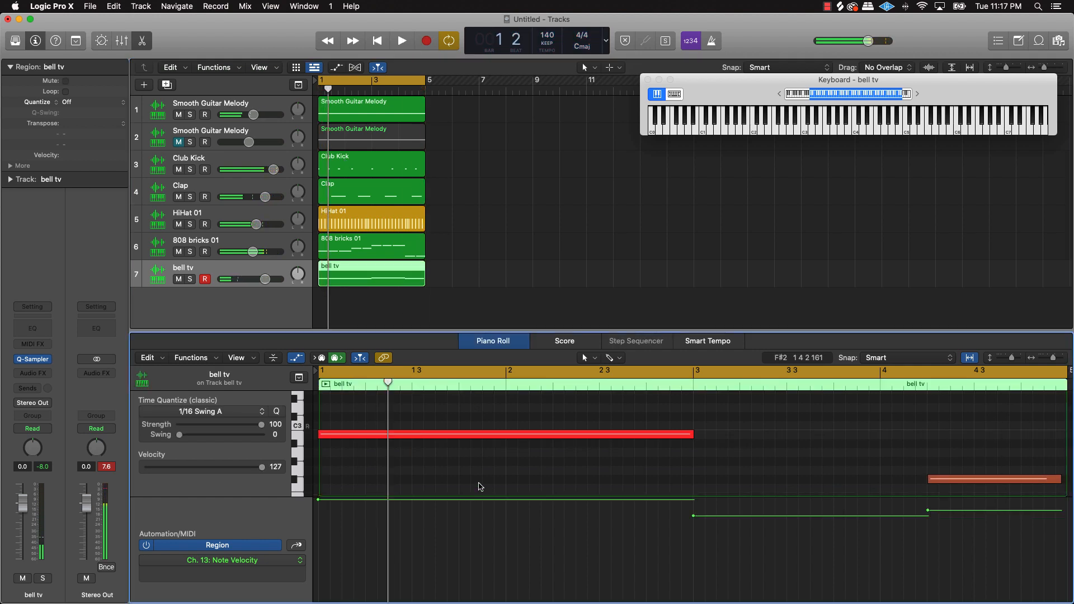
key("super+a")
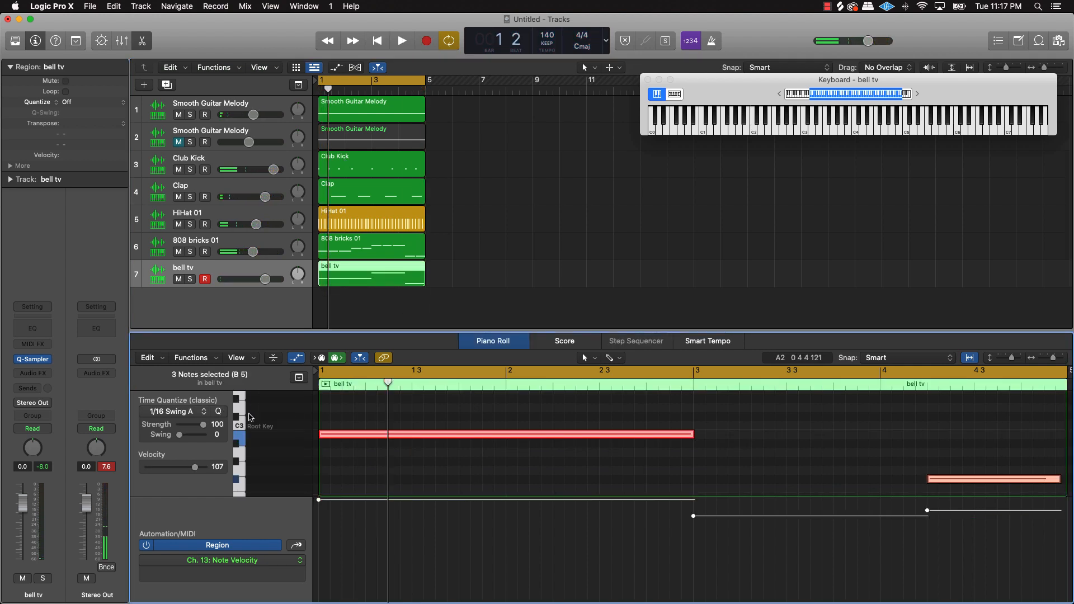
left_click_drag(709, 523, 714, 439)
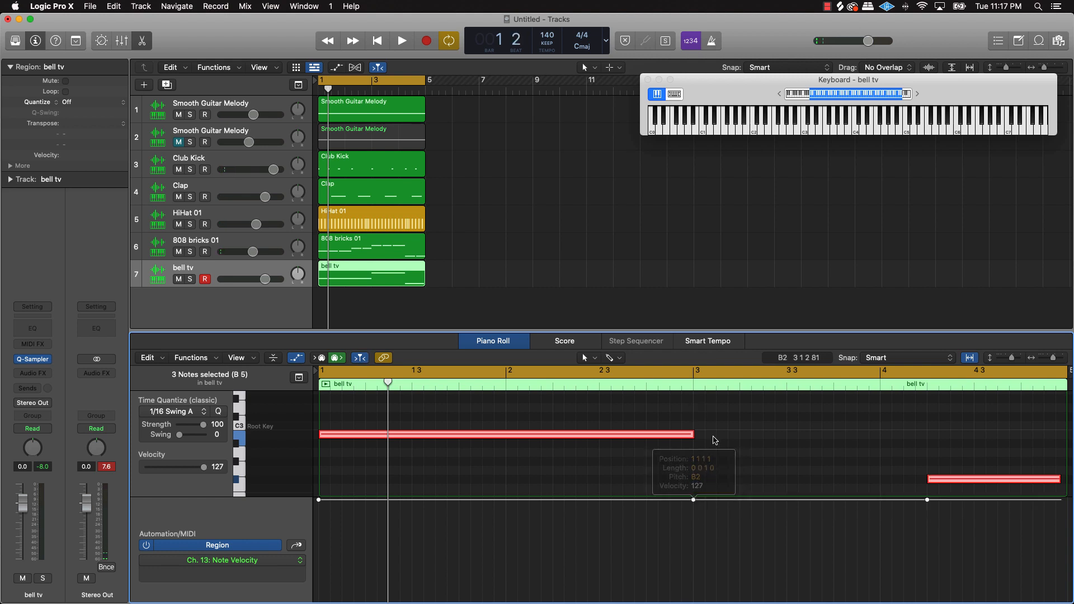
right_click(561, 438)
left_click(647, 475)
key("space")
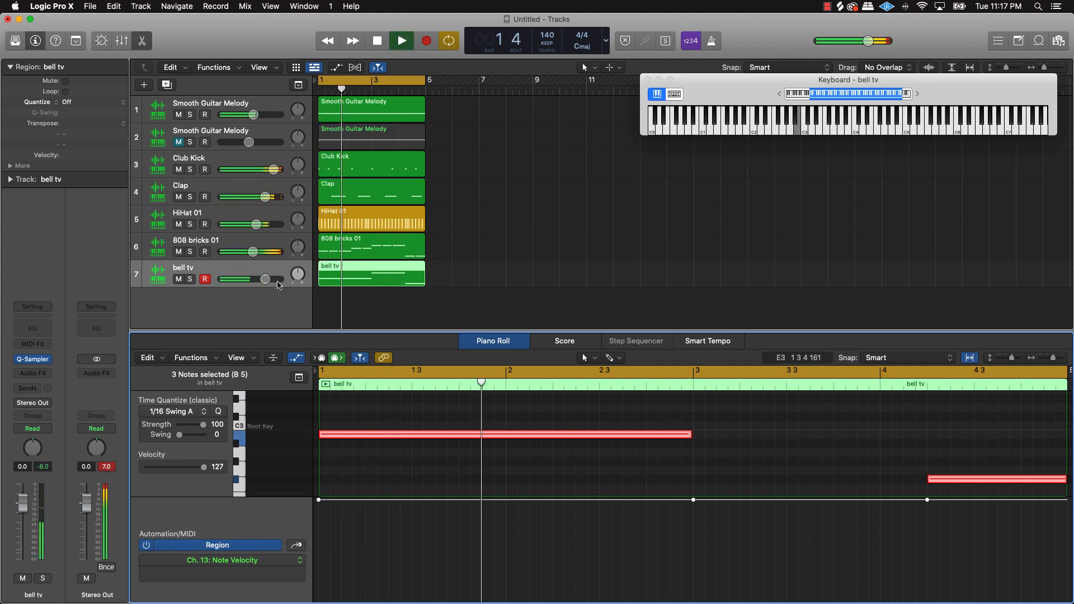
Balance the loop by lowering bell tv to -6.2 dB and raising the first Smooth Guitar Melody track to -2.7 dB.
left_click_drag(265, 279, 247, 279)
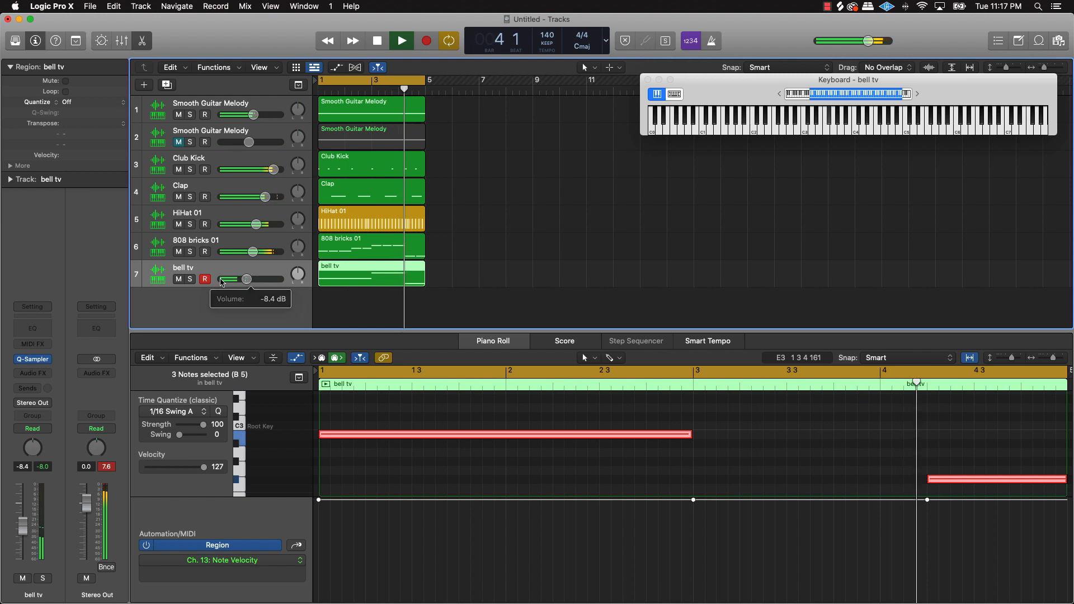
left_click_drag(253, 114, 255, 114)
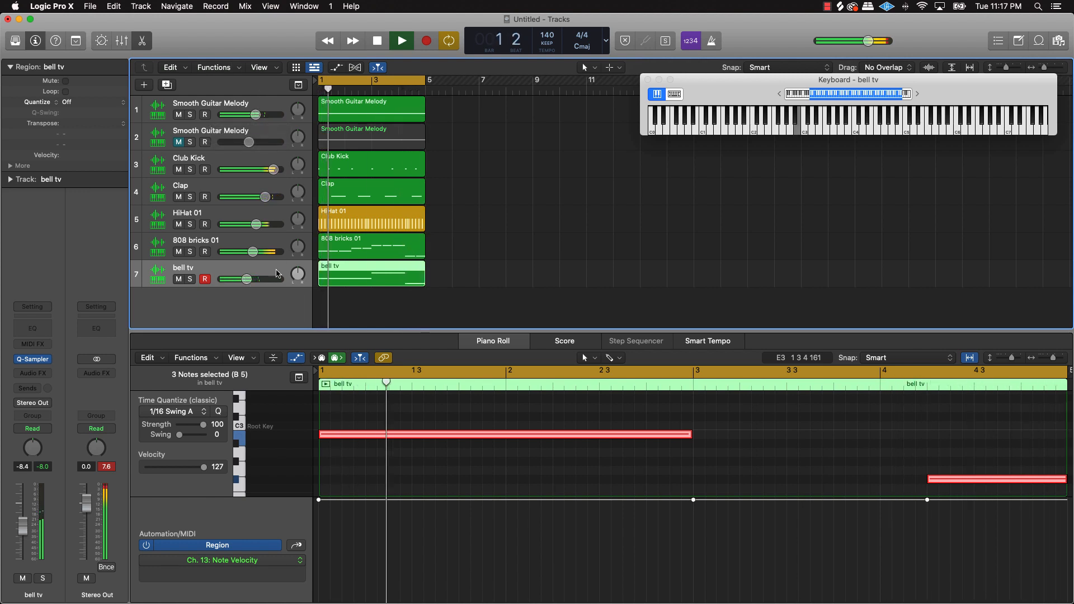
left_click_drag(250, 281, 253, 281)
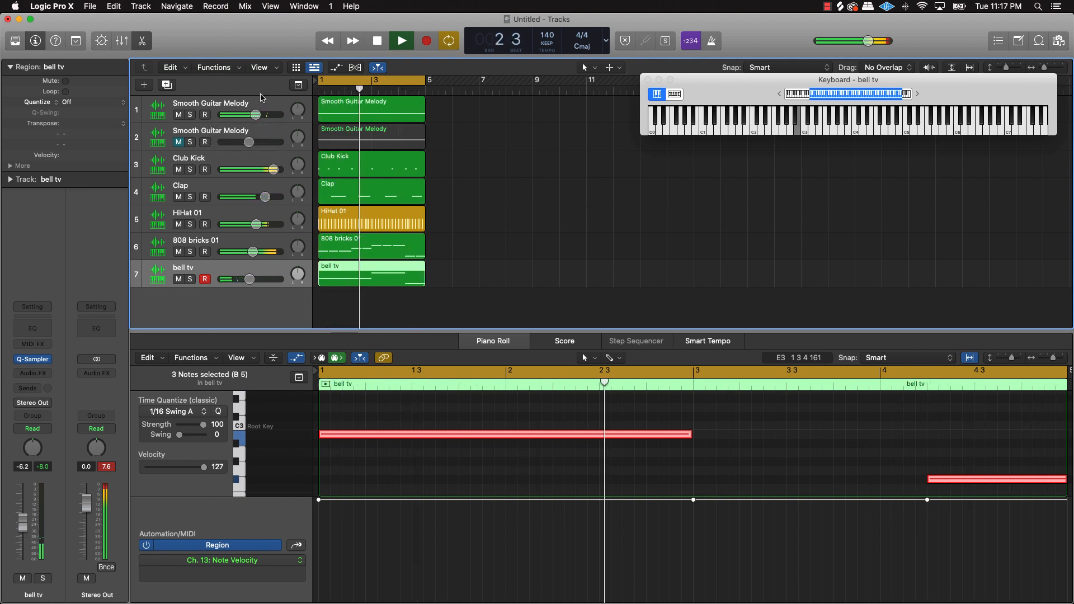
left_click_drag(255, 118, 258, 117)
Insert the Waves MV2 stereo plug-in after the Channel EQ on the first Smooth Guitar Melody track.
left_click(249, 110)
key("space")
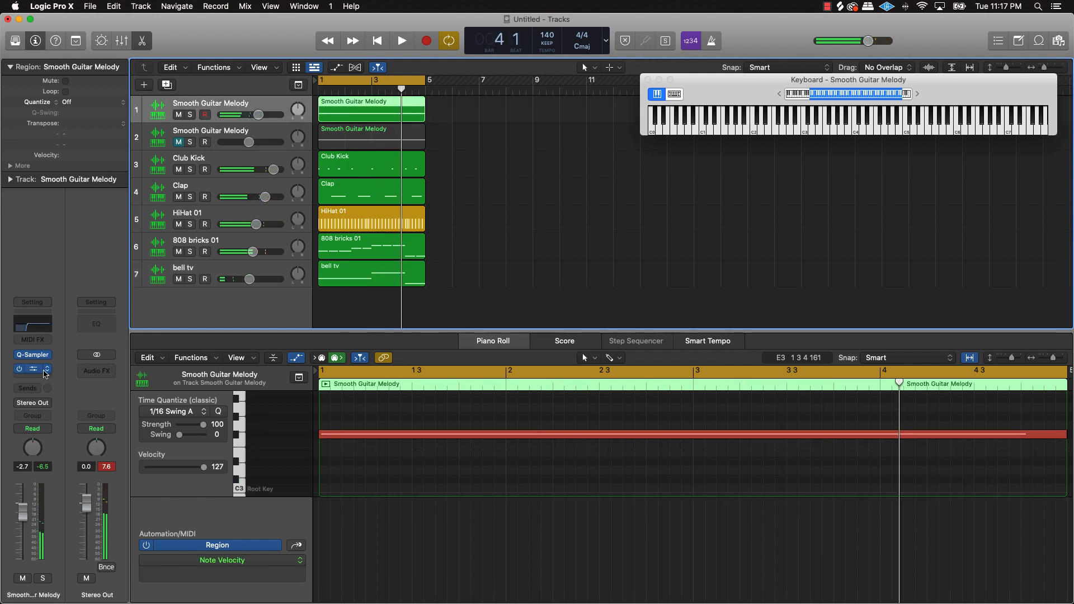
left_click(45, 371)
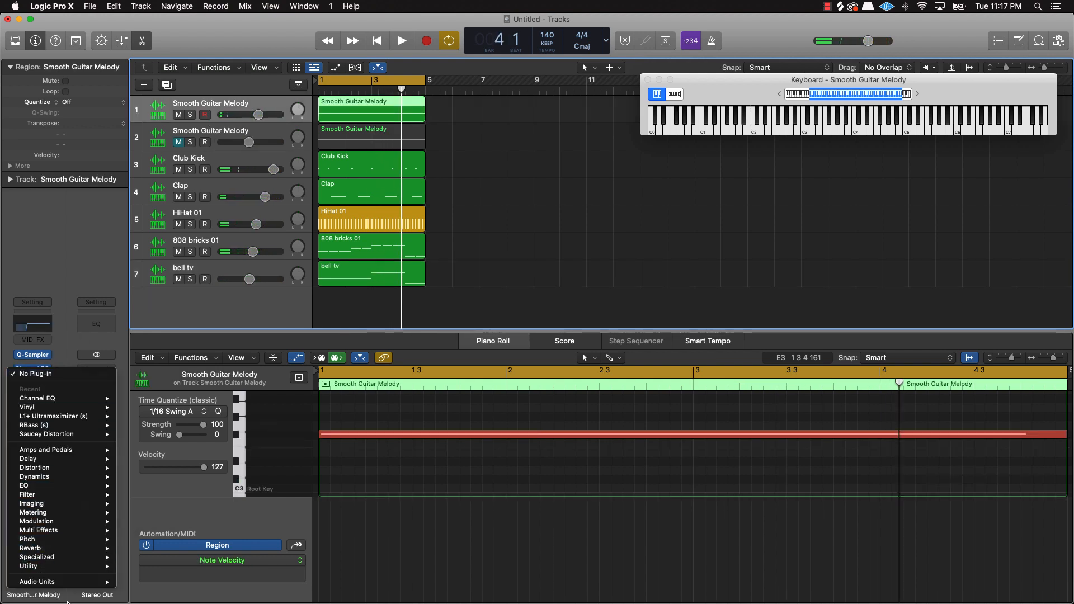
mouse_move(92, 584)
mouse_move(151, 585)
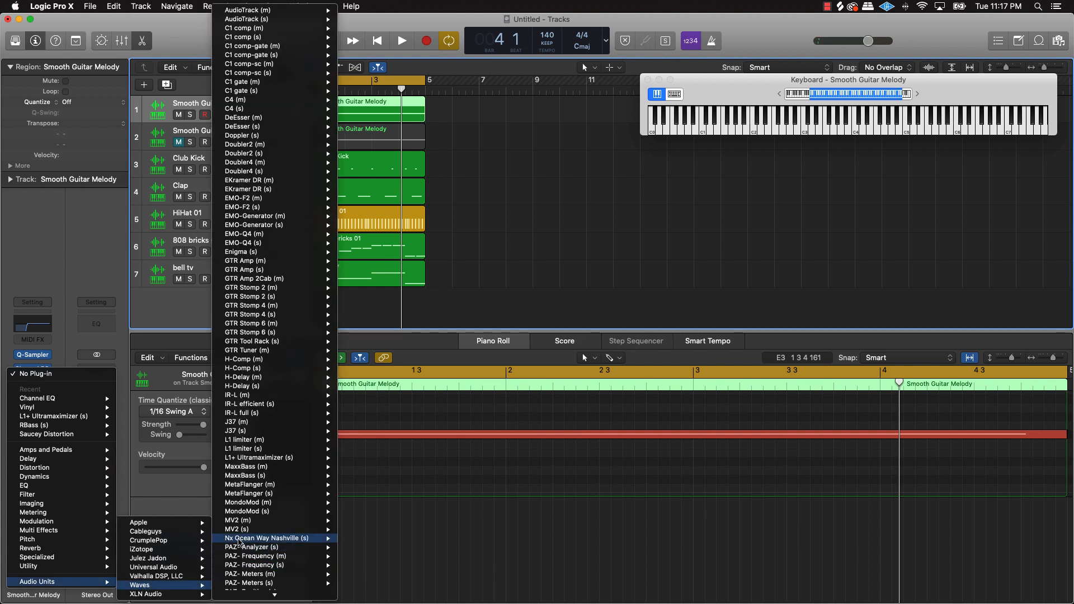
mouse_move(248, 530)
left_click(357, 529)
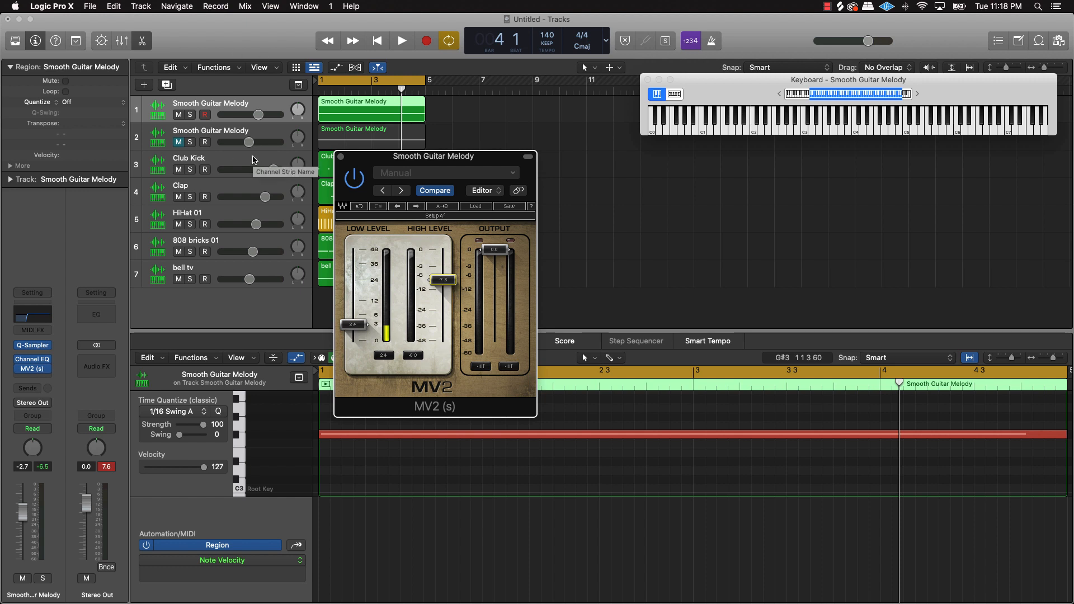
Play the loop, lower the first Smooth Guitar Melody track to -10.6 dB and close the MV2 plug-in.
key("space")
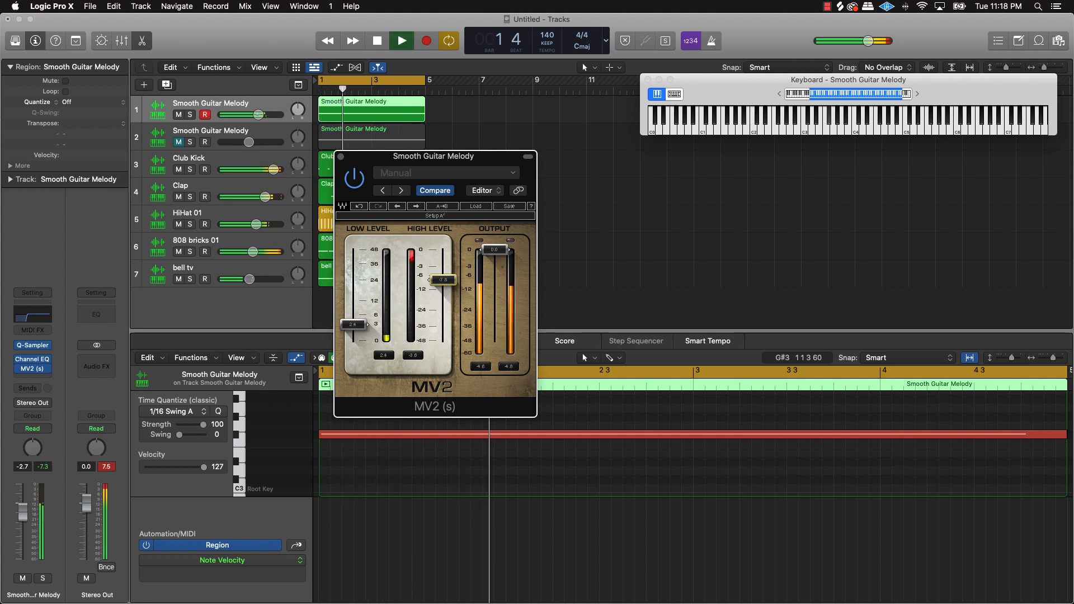
left_click_drag(259, 115, 243, 114)
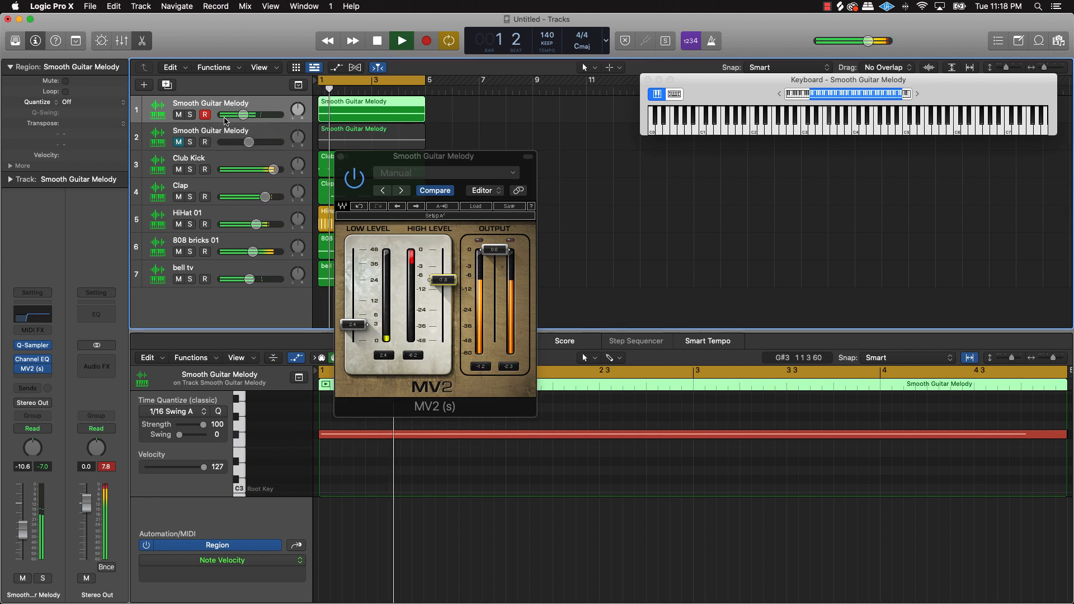
left_click(340, 156)
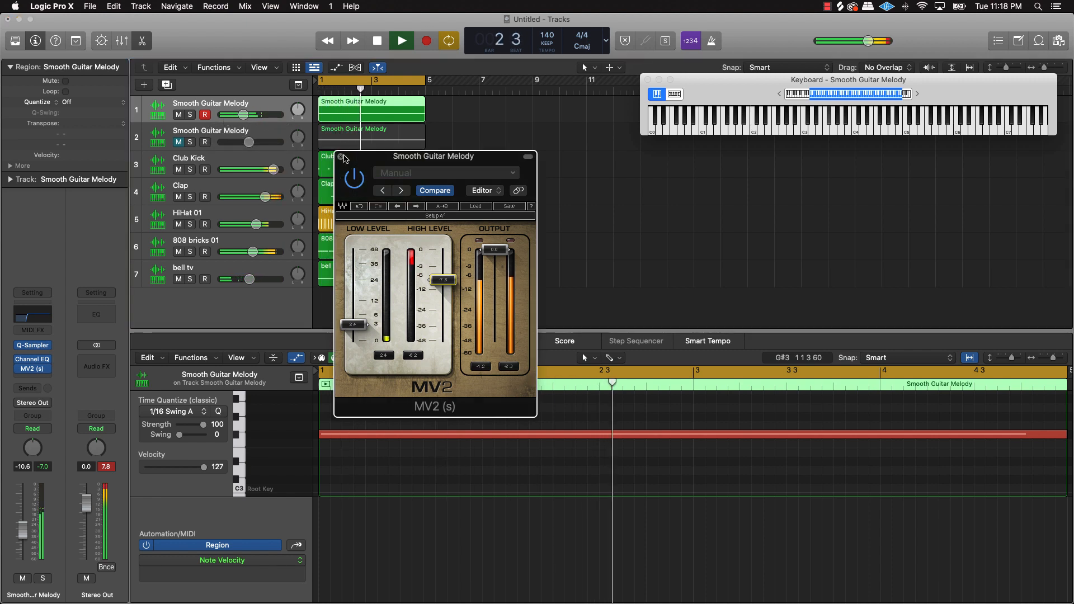
left_click(466, 163)
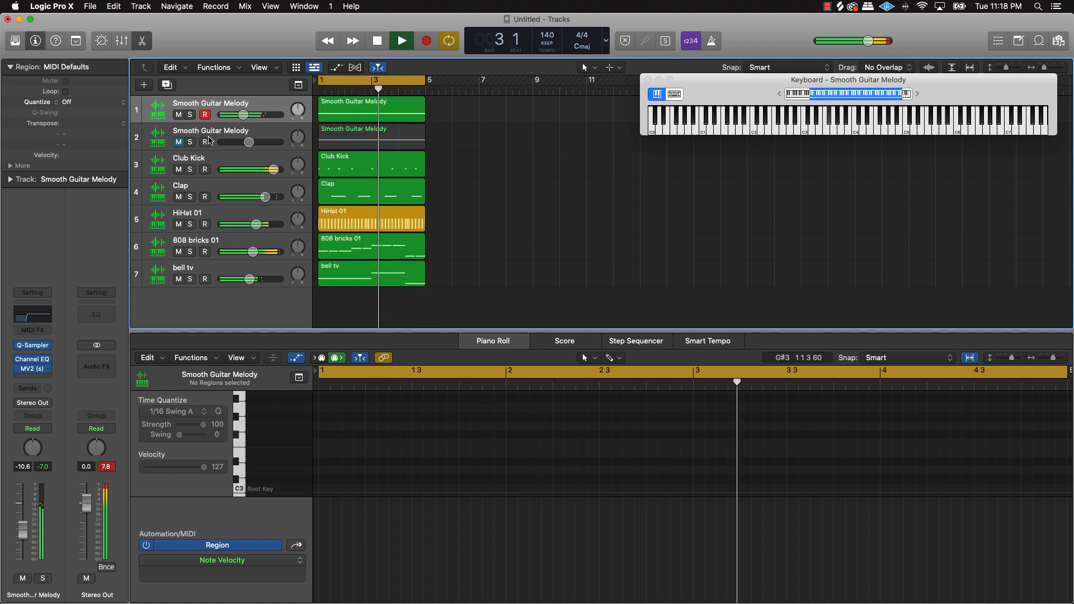
Insert the Cableguys HalfTime plug-in in stereo after MV2 on the first guitar melody track and audition it over the loop.
left_click(48, 378)
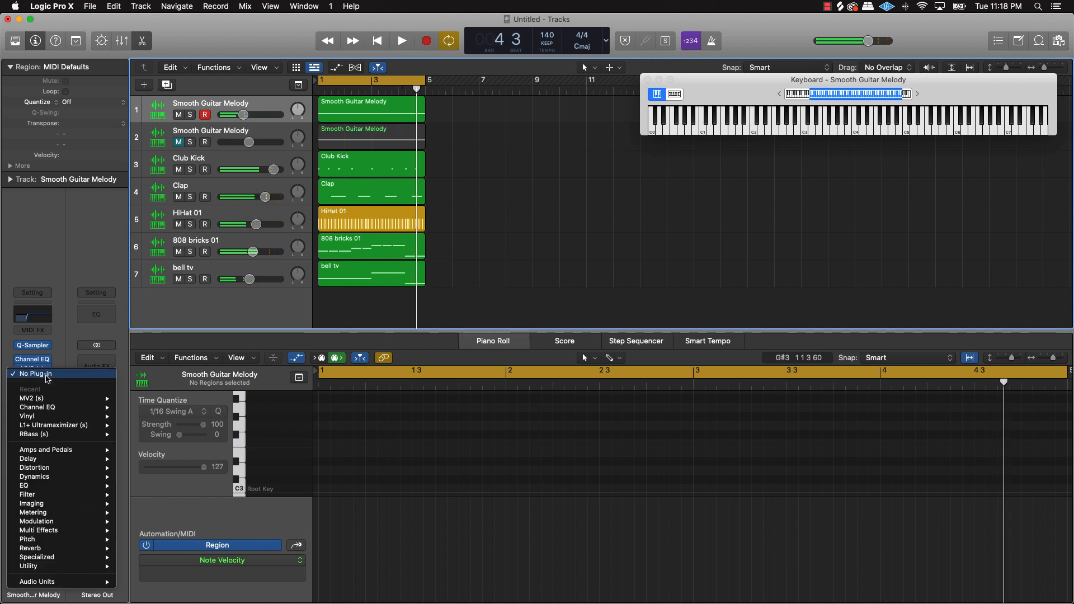
mouse_move(84, 582)
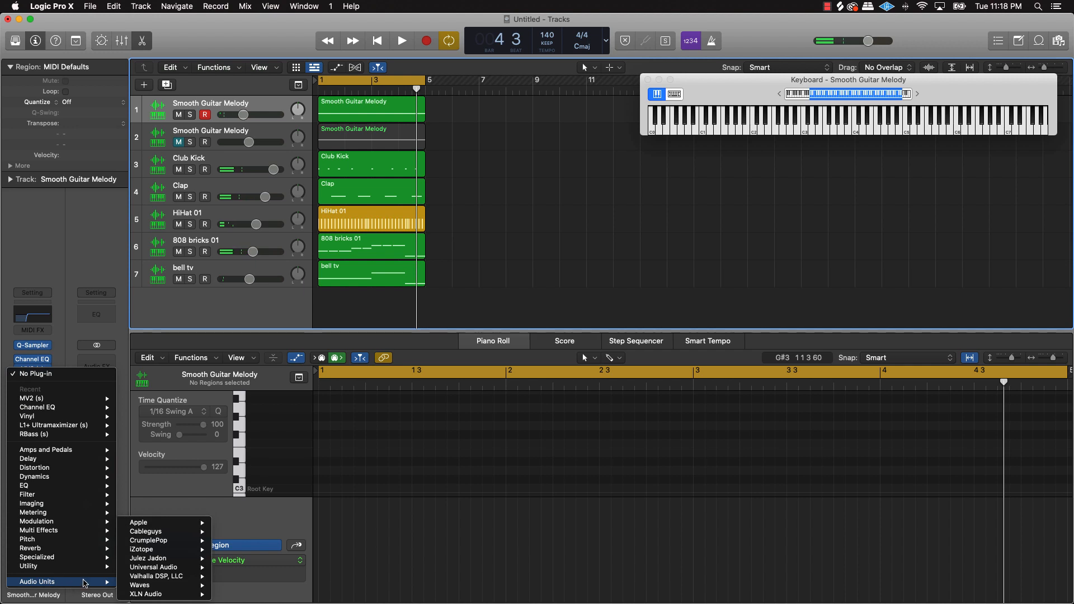
mouse_move(161, 526)
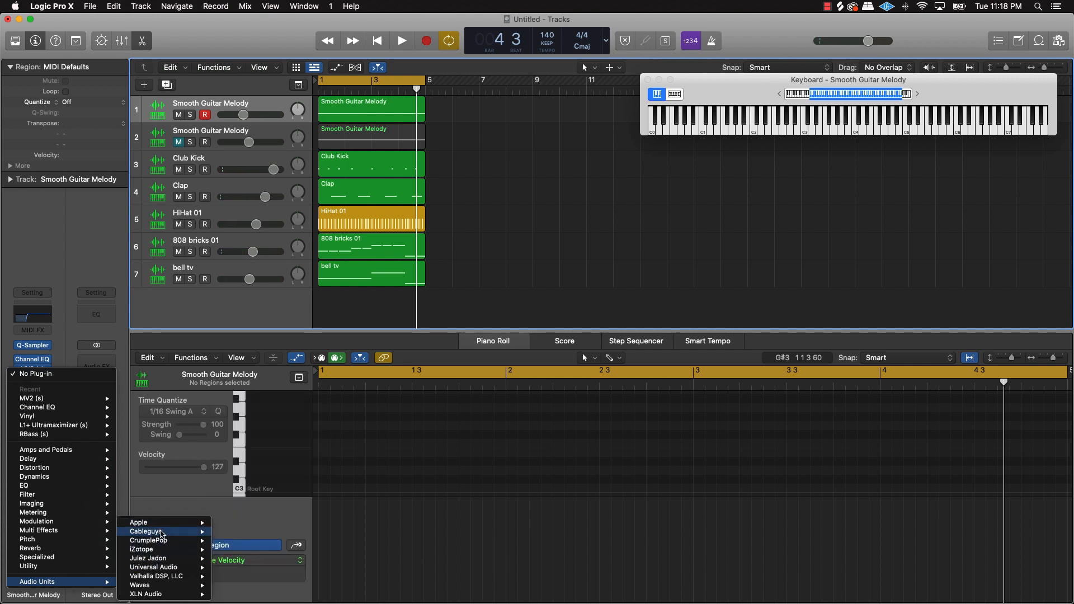
mouse_move(164, 569)
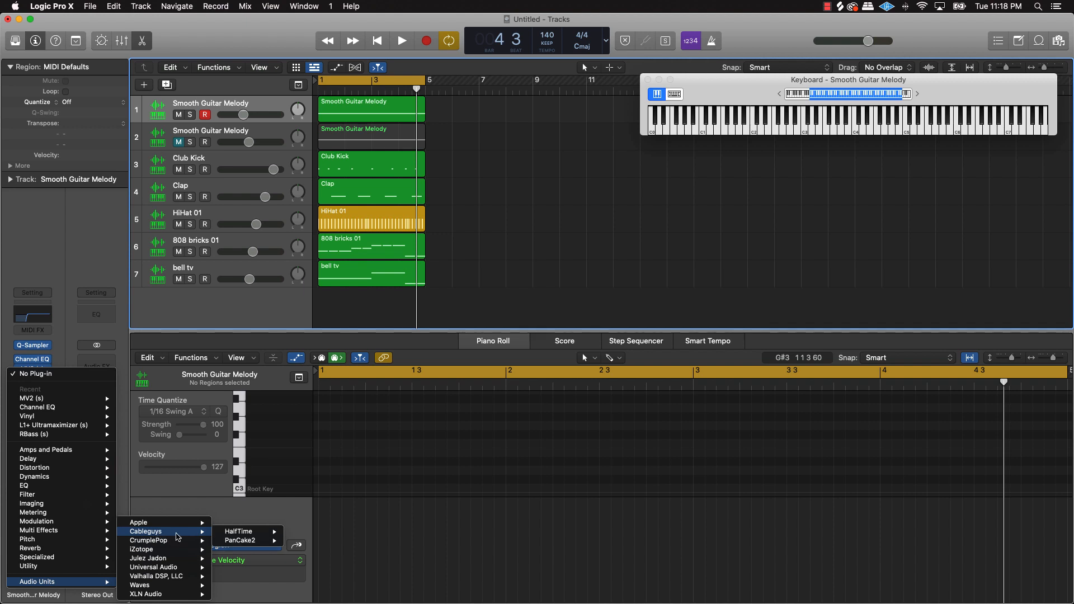
mouse_move(258, 536)
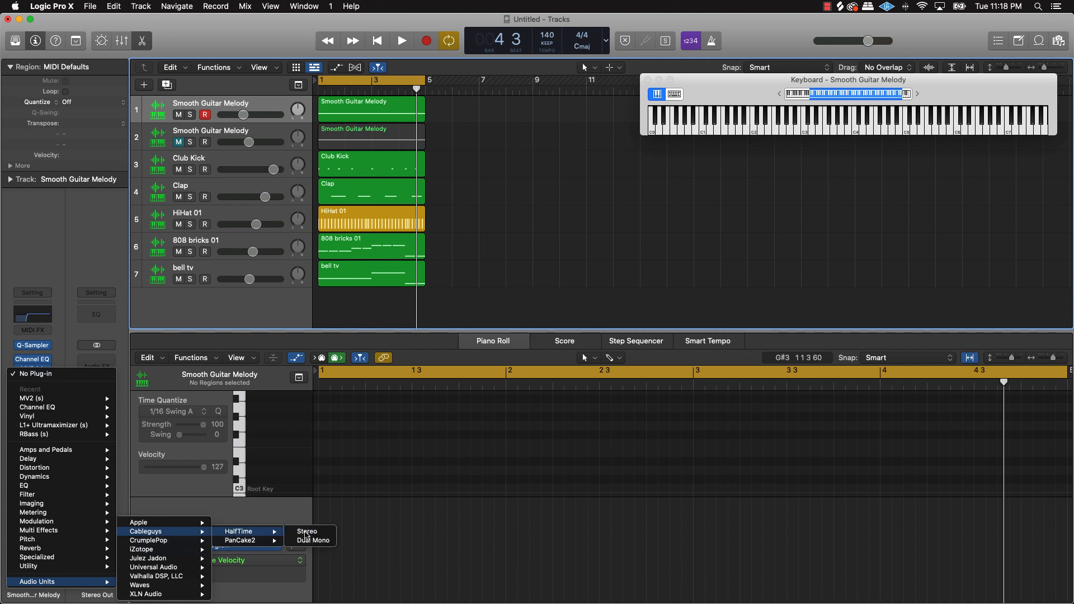
left_click(306, 531)
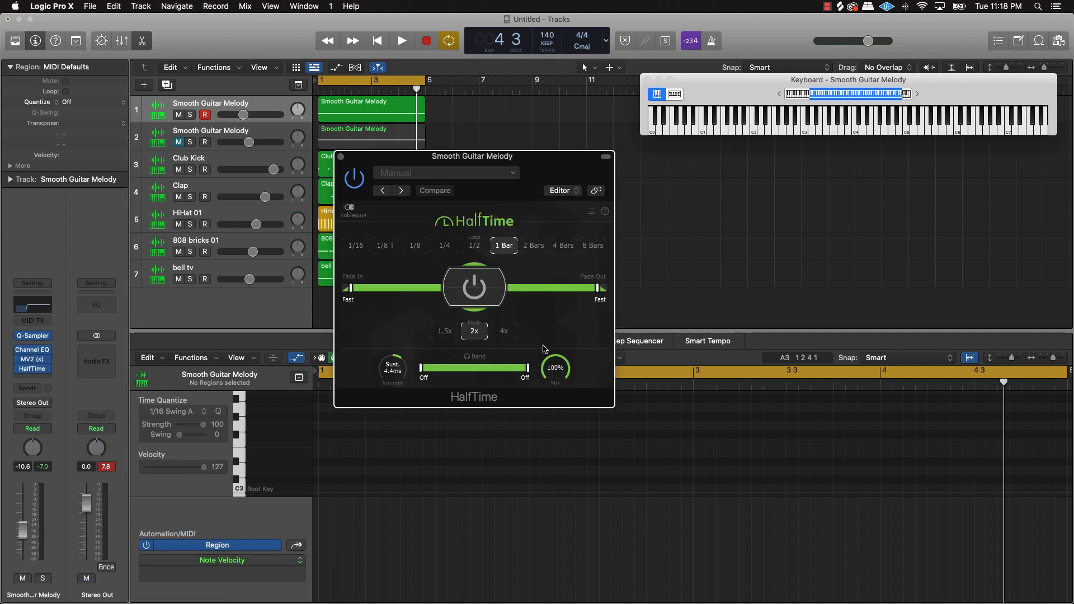
key("space")
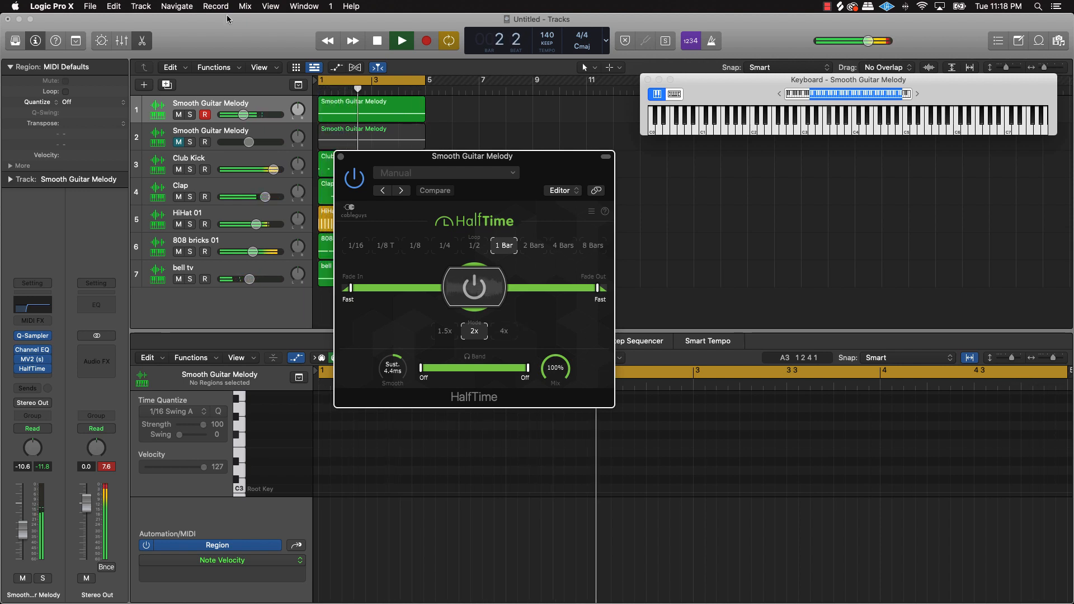
left_click(340, 157)
key("space")
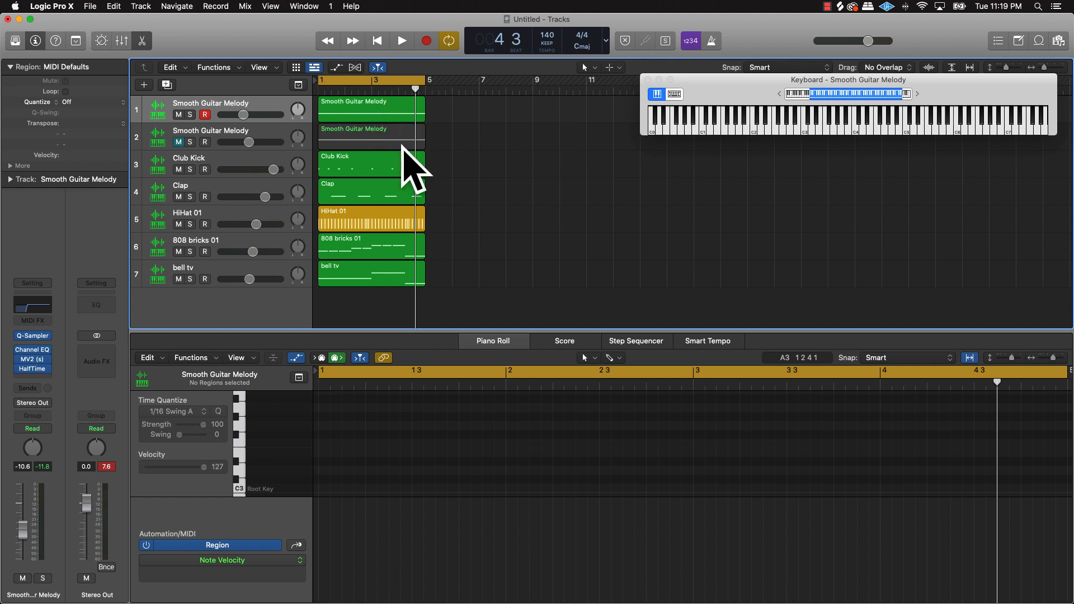
Convert the first Smooth Guitar Melody region into a new Quick Sampler (Original) track and mute the first melody track.
scroll(408, 150, "down", 1)
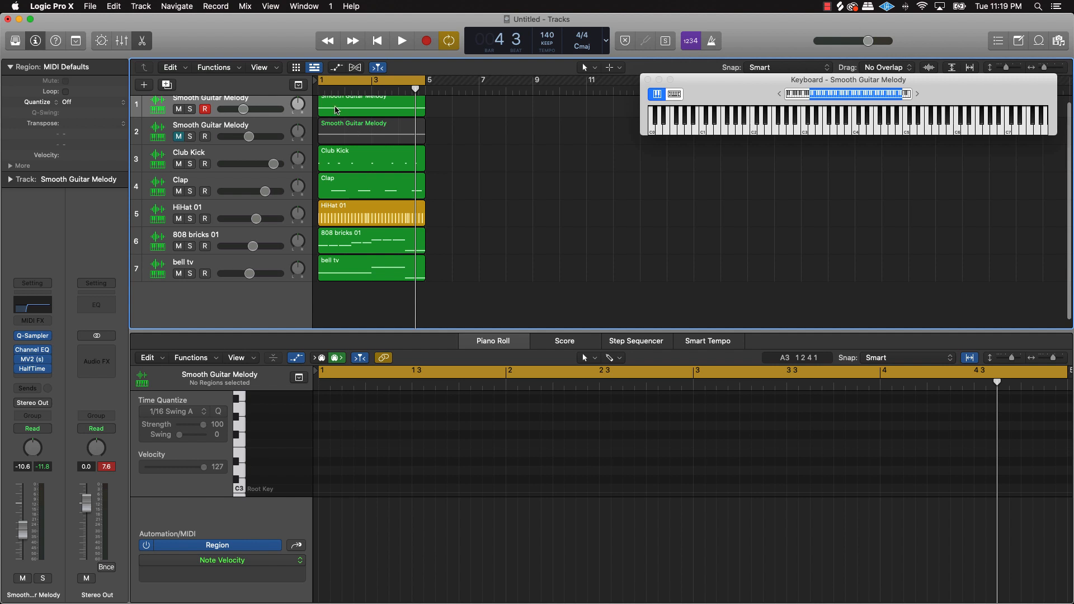
left_click_drag(336, 109, 290, 317)
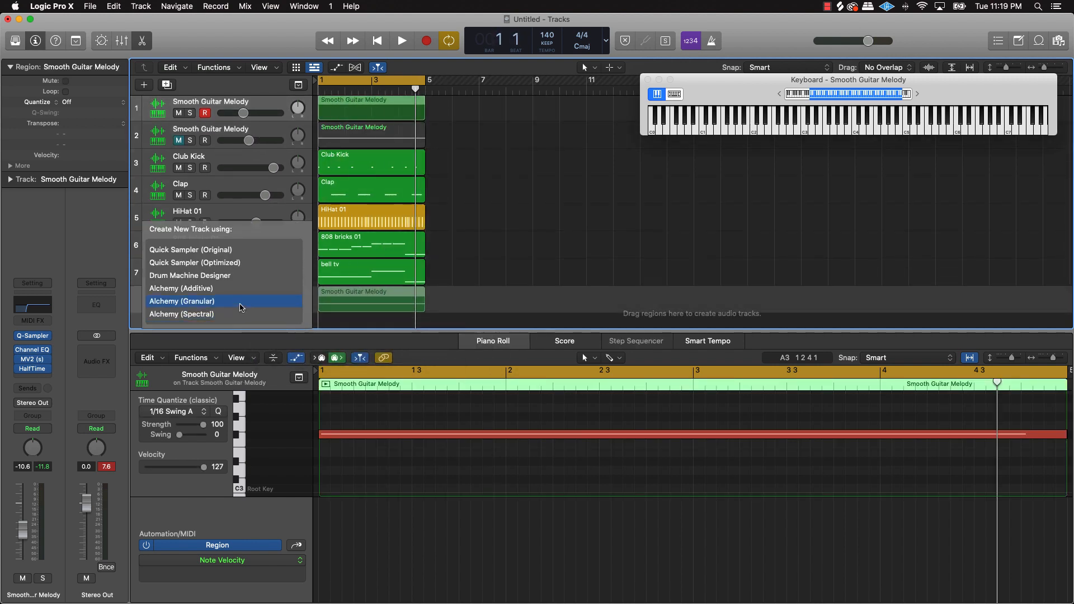
left_click(210, 253)
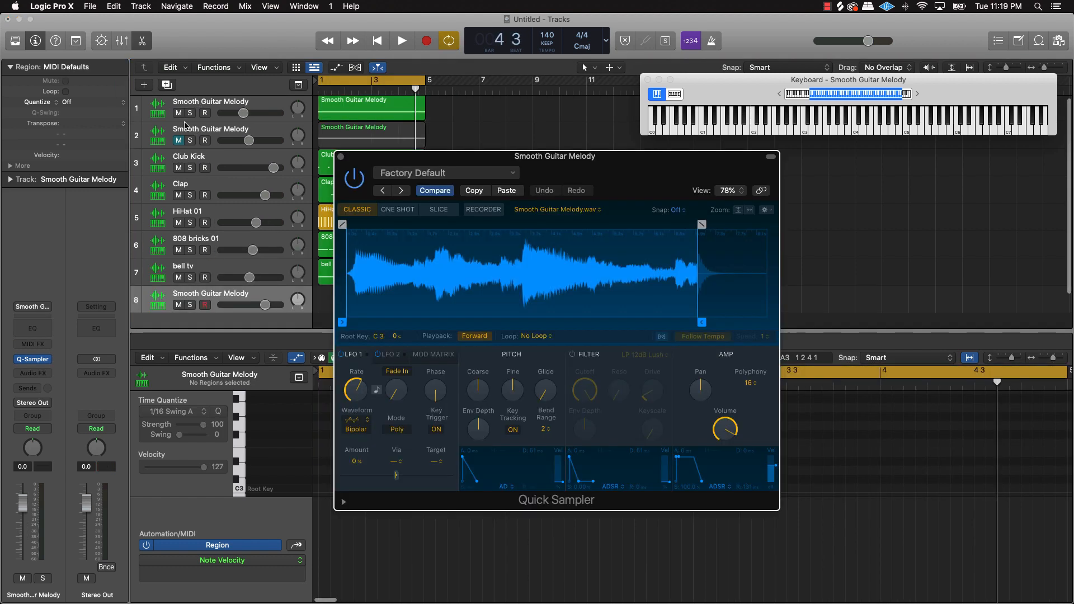
left_click(179, 113)
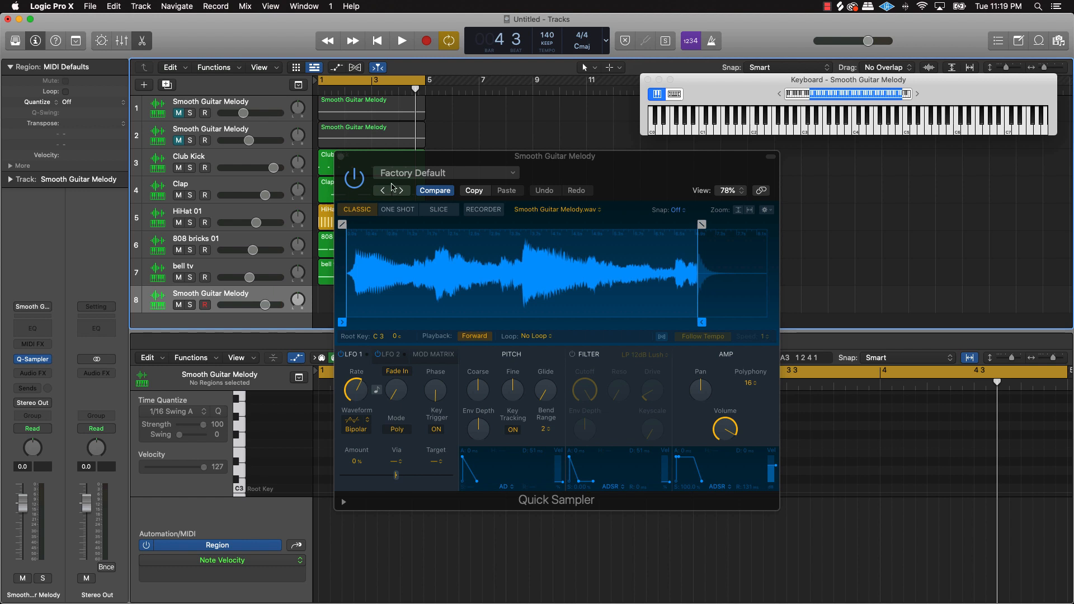
With Flex enabled in Quick Sampler, trim the sample from 1 2 144 to 18 1 141 and set a 0 3 121 fade-out.
mouse_move(700, 319)
left_mouse_down()
mouse_move(767, 321)
mouse_move(701, 322)
left_mouse_up()
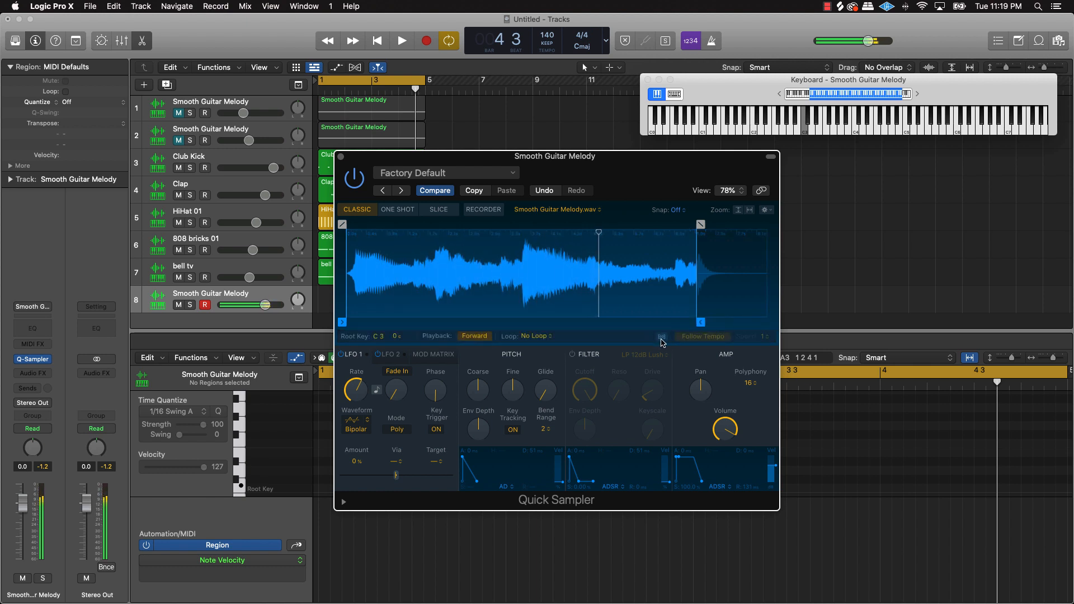
left_click(661, 339)
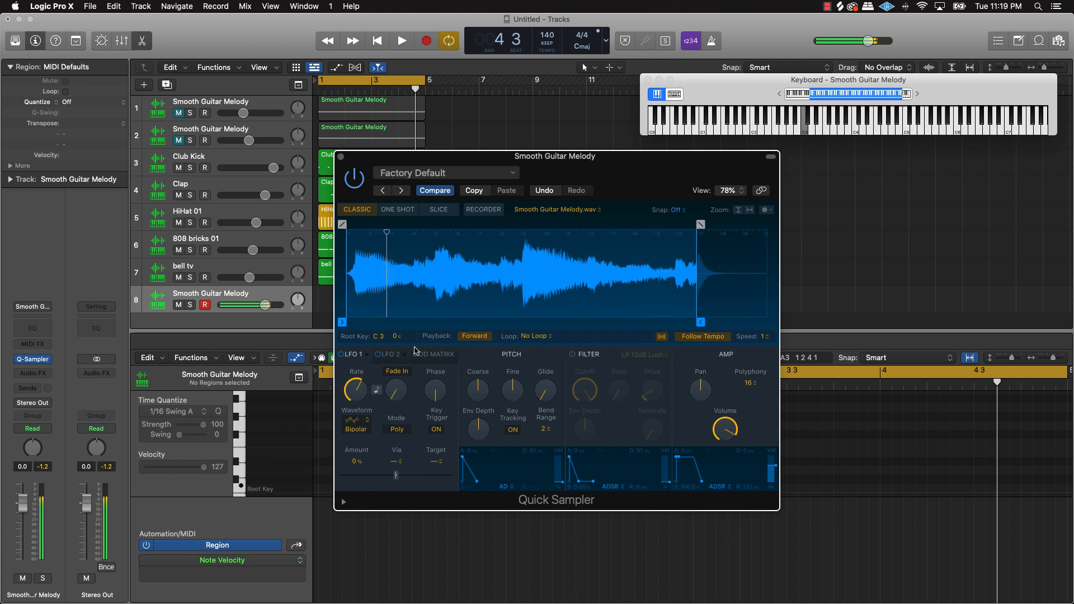
left_click_drag(346, 321, 356, 321)
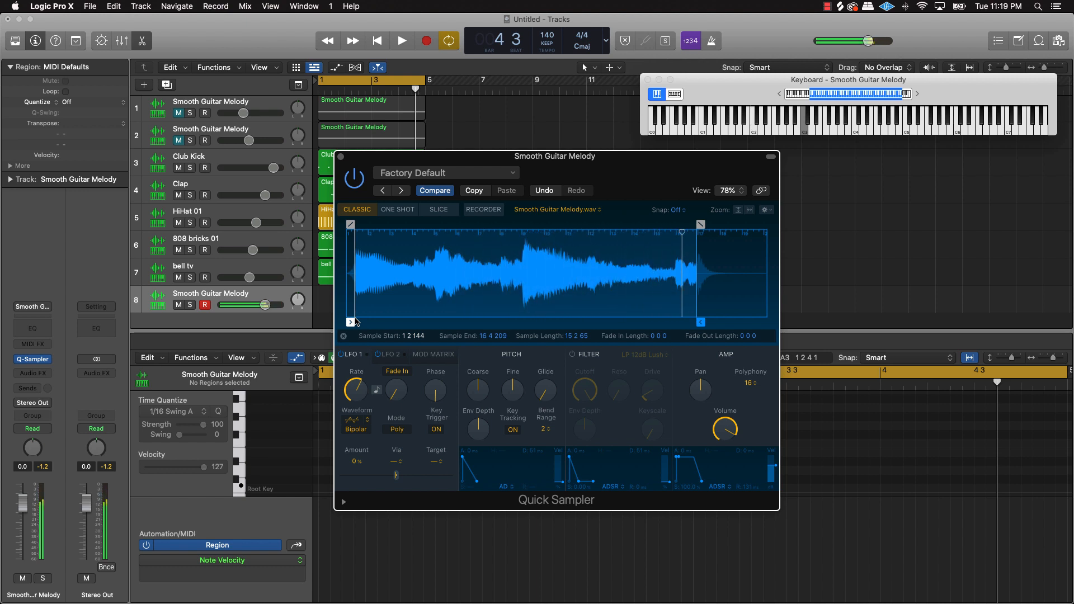
mouse_move(692, 298)
left_mouse_down()
mouse_move(743, 314)
mouse_move(726, 315)
left_mouse_up()
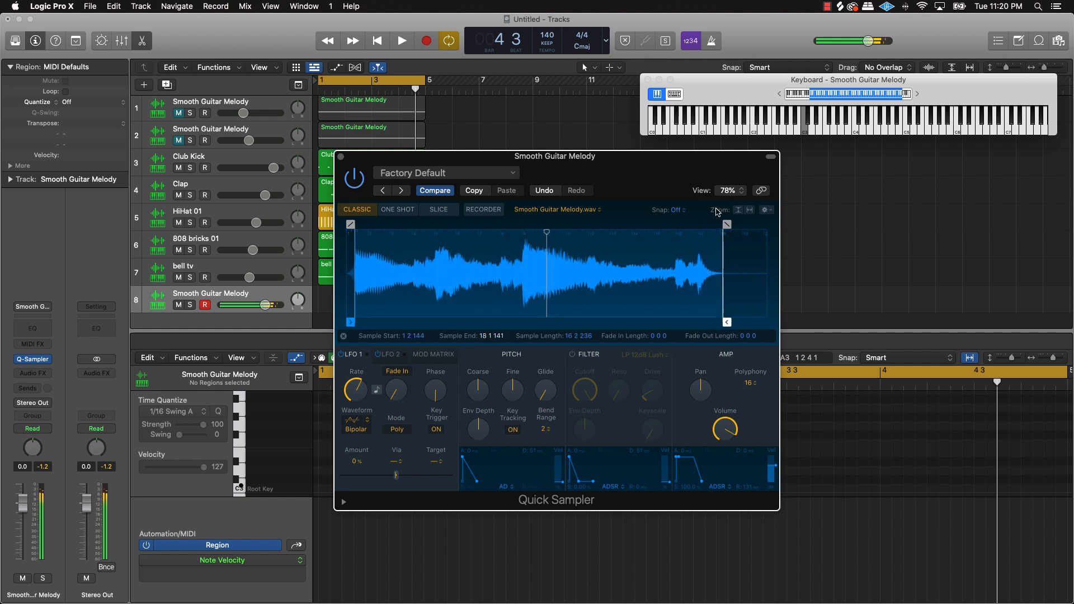
left_click_drag(725, 224, 708, 225)
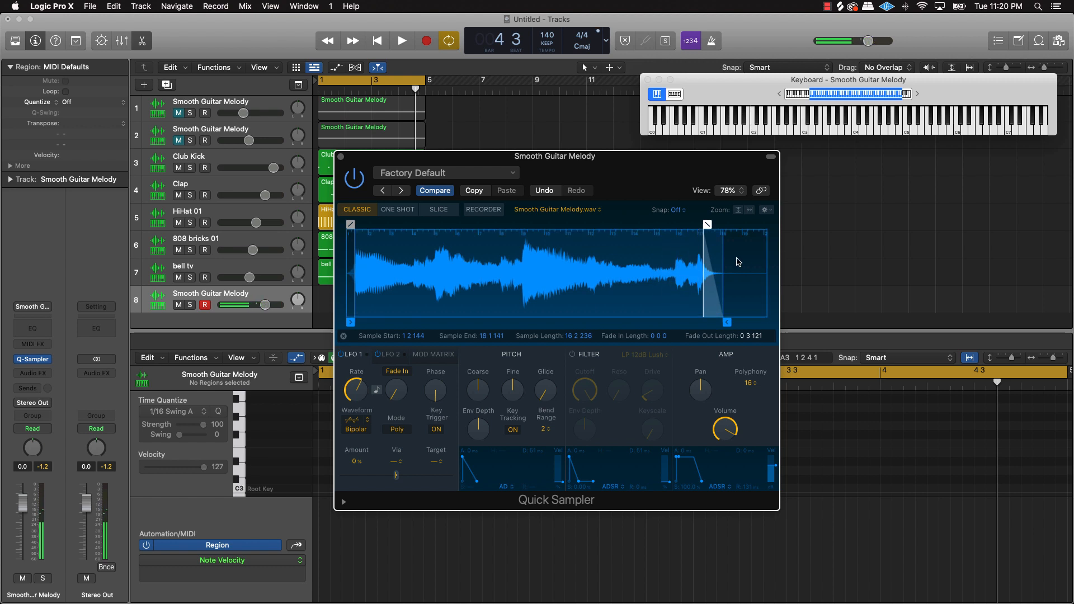
key("space")
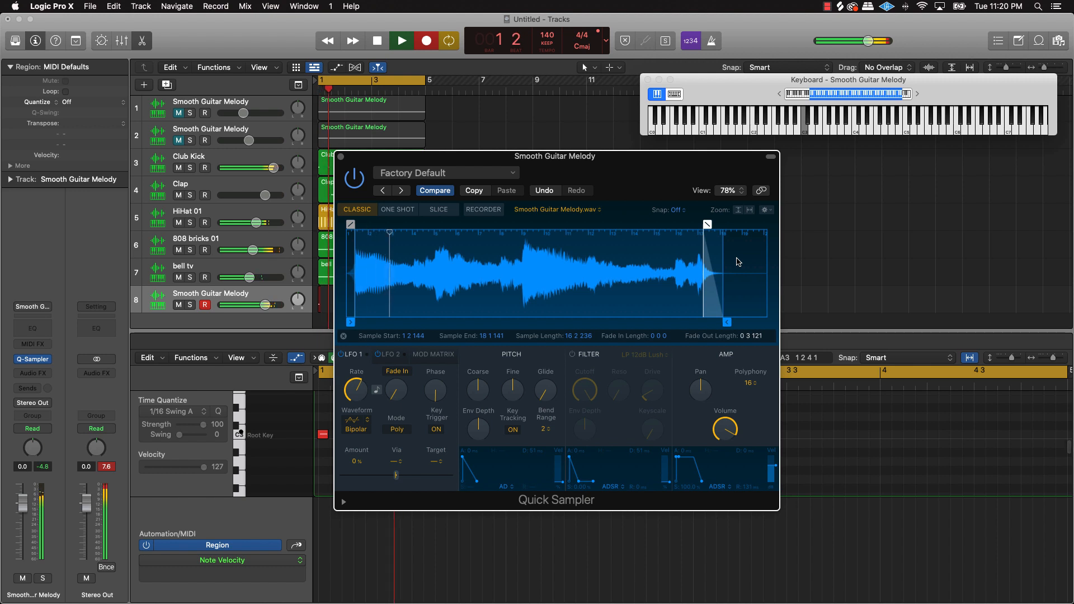
left_click(341, 156)
key("space")
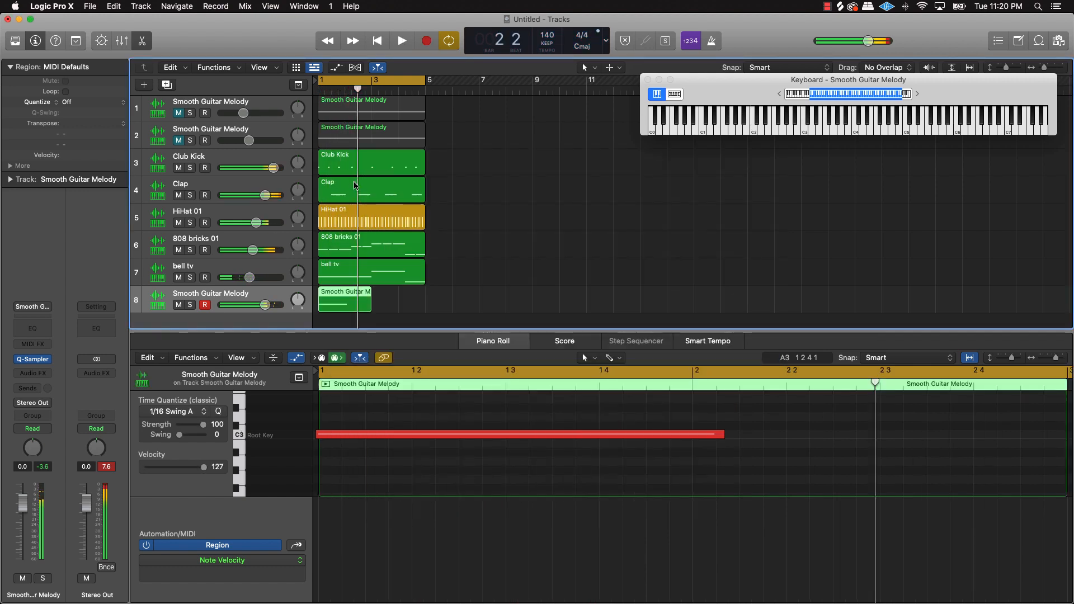
key("Delete")
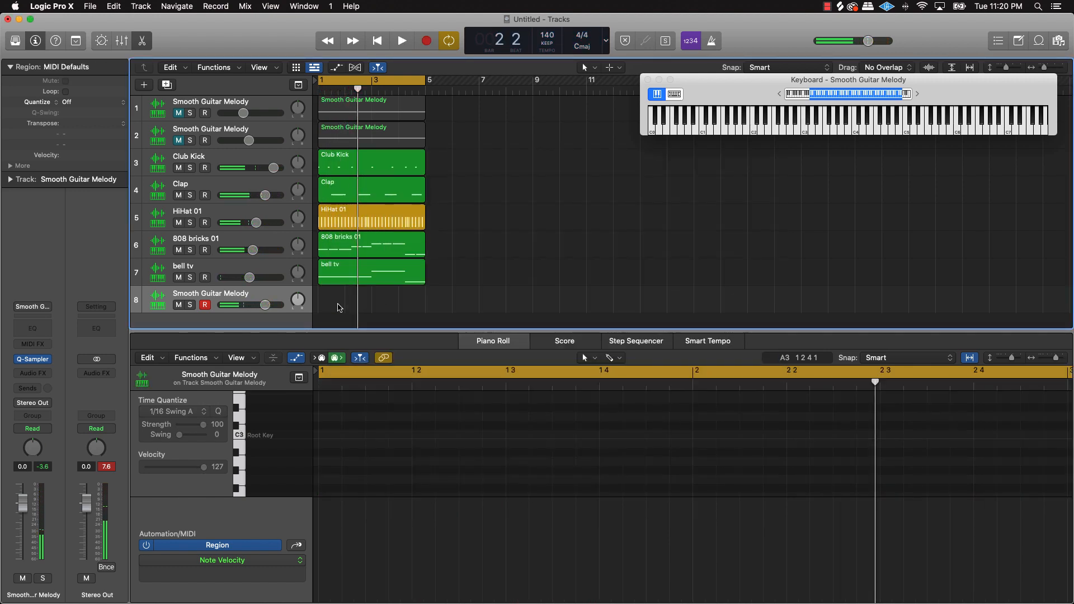
key("space")
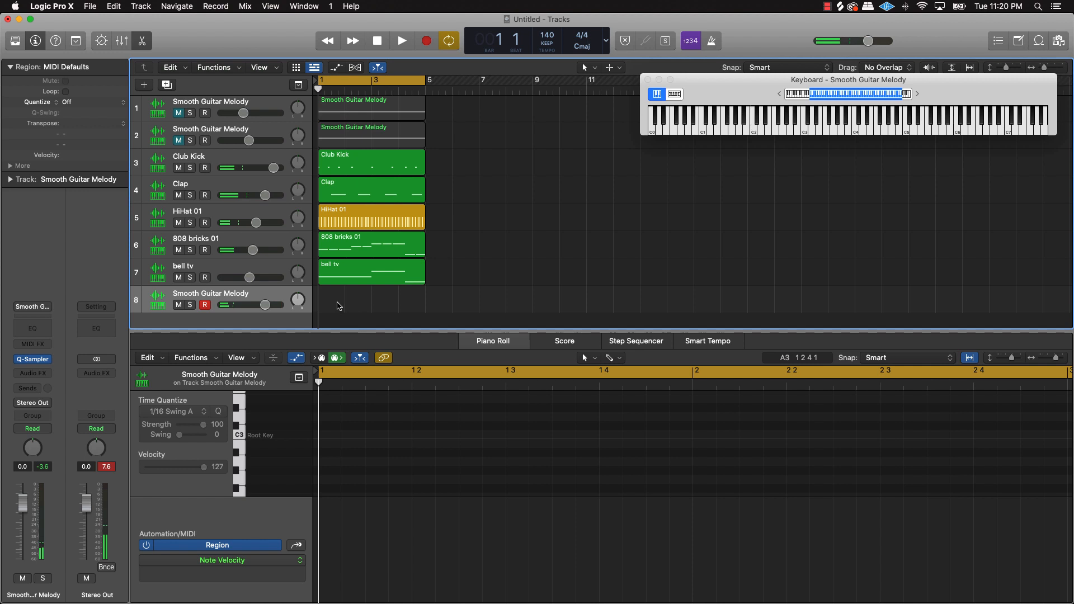
Extend the sampler's range from 1 1 1 to 20 1 160 and record a C3 note across the four-bar loop.
left_click(34, 361)
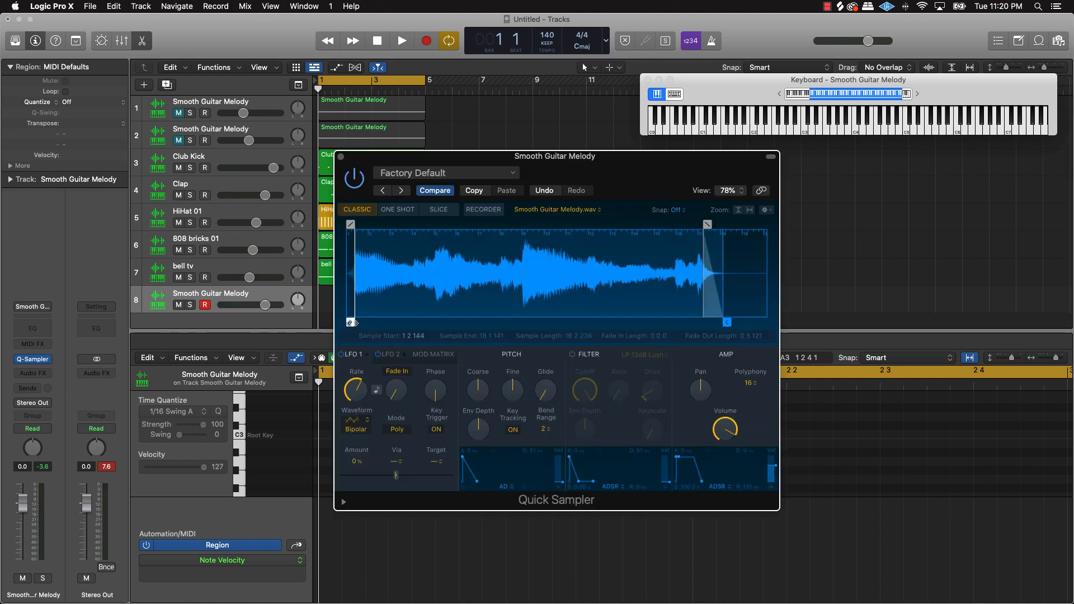
left_click_drag(723, 302, 772, 280)
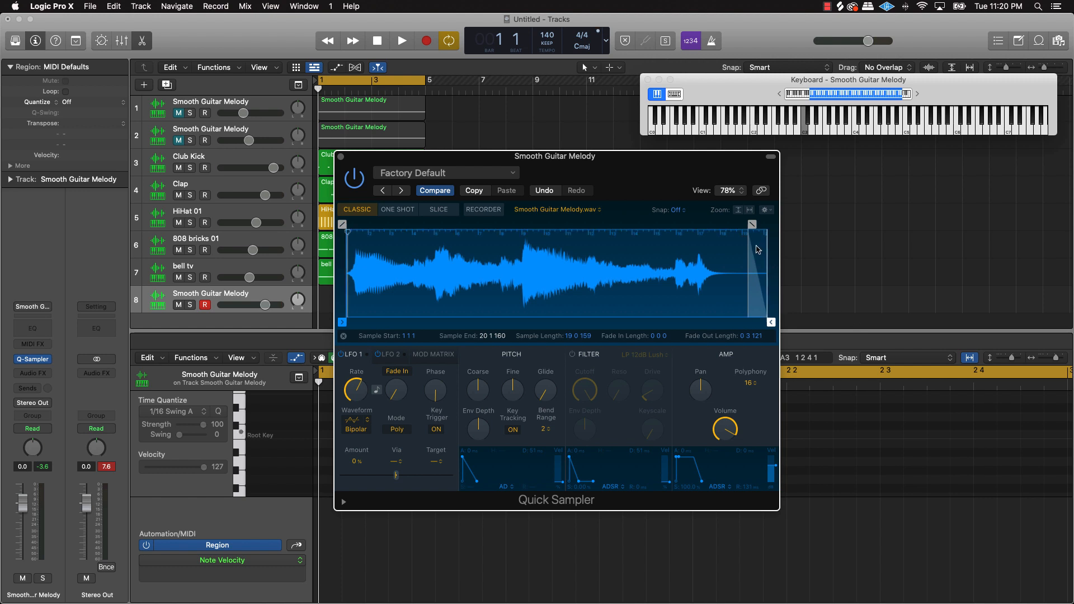
key("r")
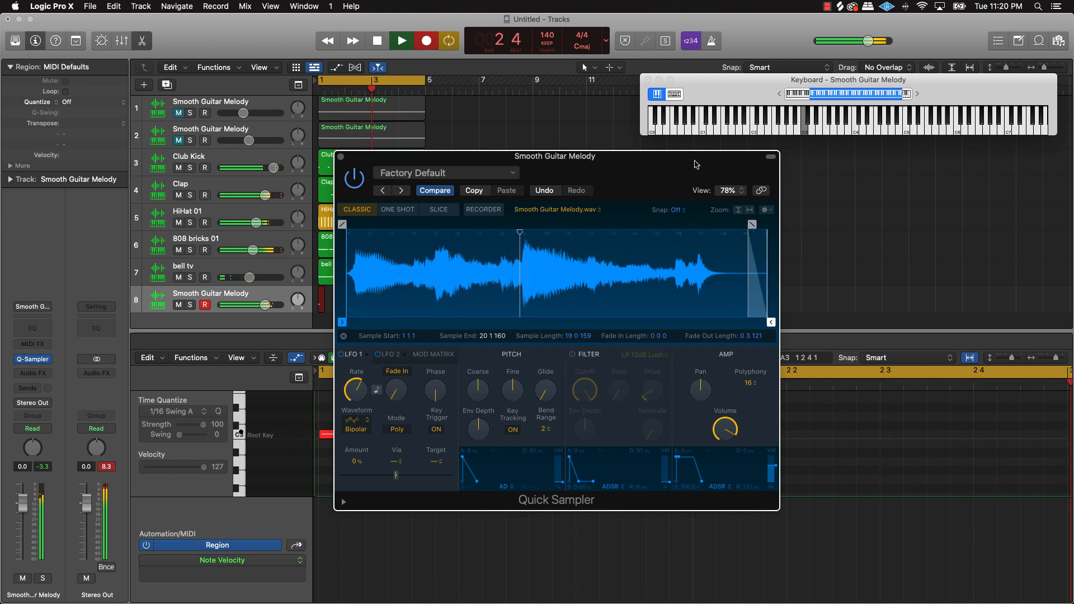
left_click_drag(695, 164, 856, 183)
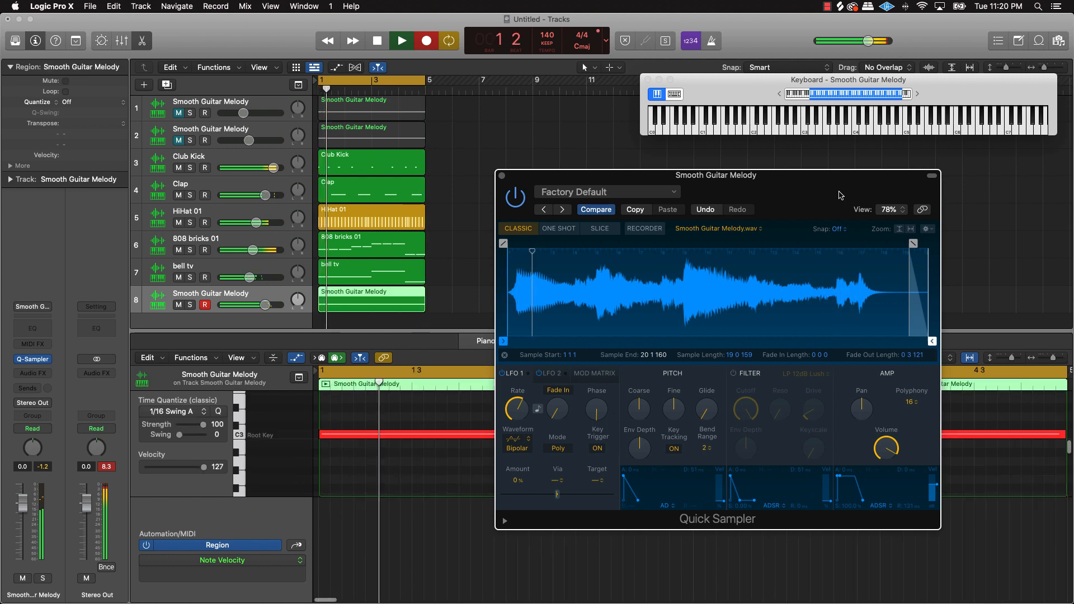
key("space")
key("space")
key("space")
Select the recorded guitar melody note, close Quick Sampler and play back the loop with the new melody track.
left_click(412, 456)
key("super+a")
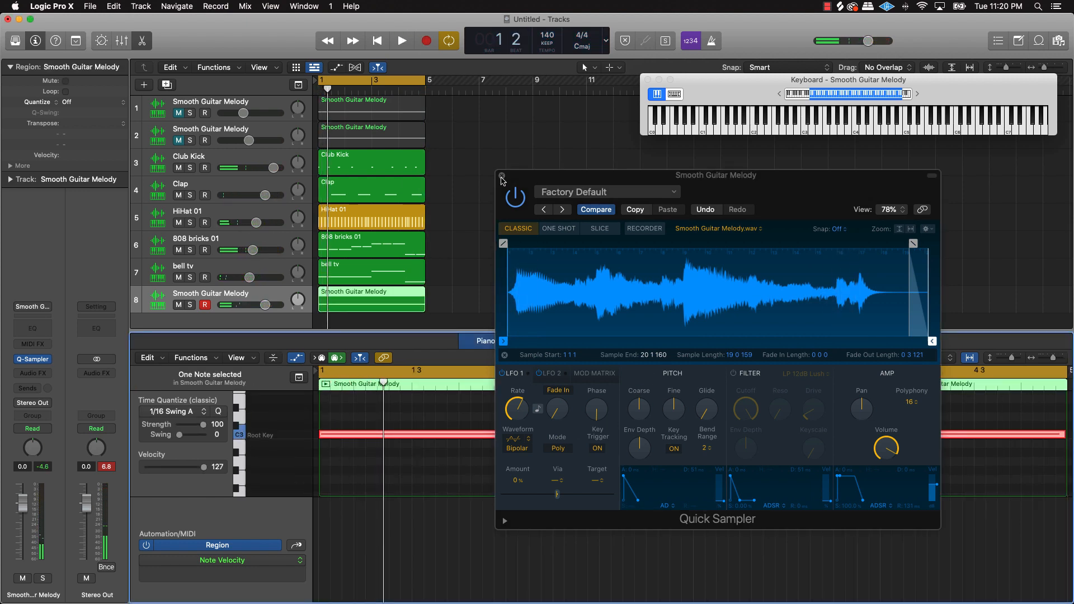
left_click(502, 176)
left_click(532, 187)
key("space")
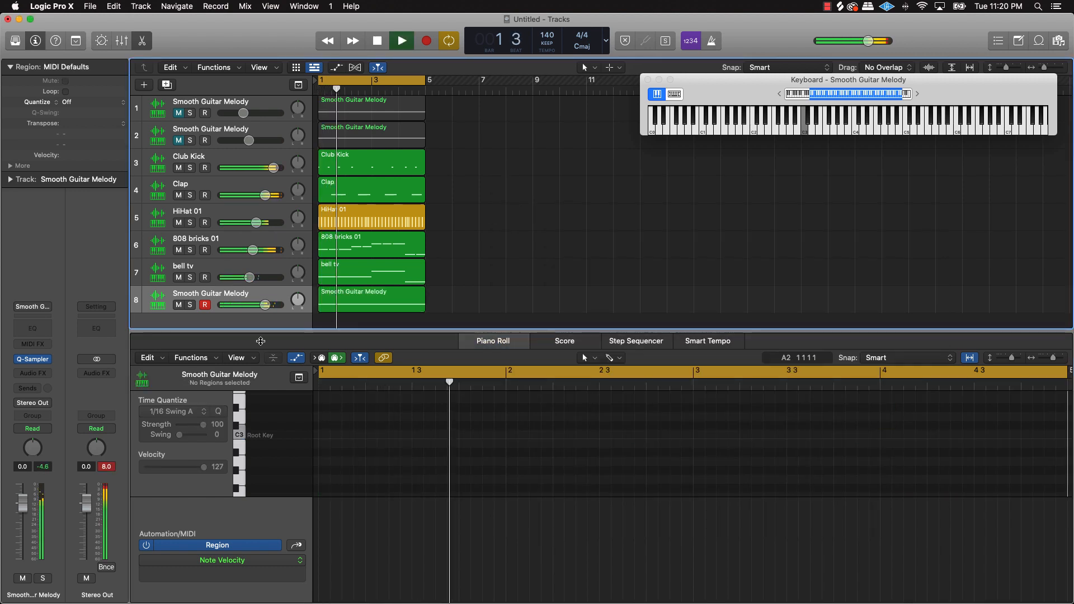
Lower the new guitar melody track's volume to -5.0 dB and slightly reduce the bell tv track's volume.
left_click_drag(265, 305, 245, 278)
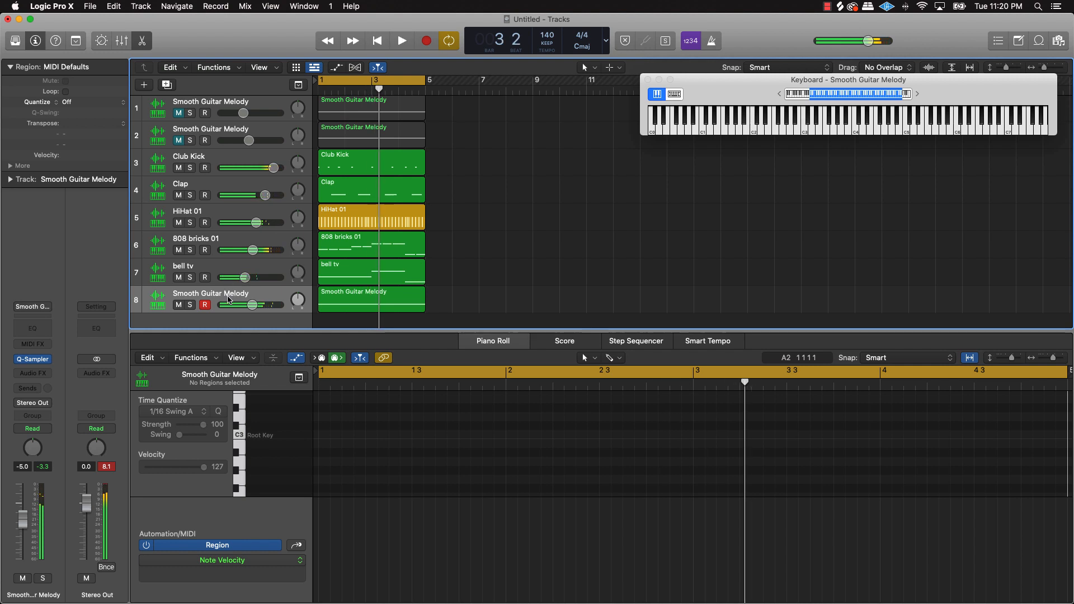
Save the new melody track's Quick Sampler setting as "Smooth Guitar Melody 2", close the plug-in and reposition the on-screen keyboard.
left_click(34, 360)
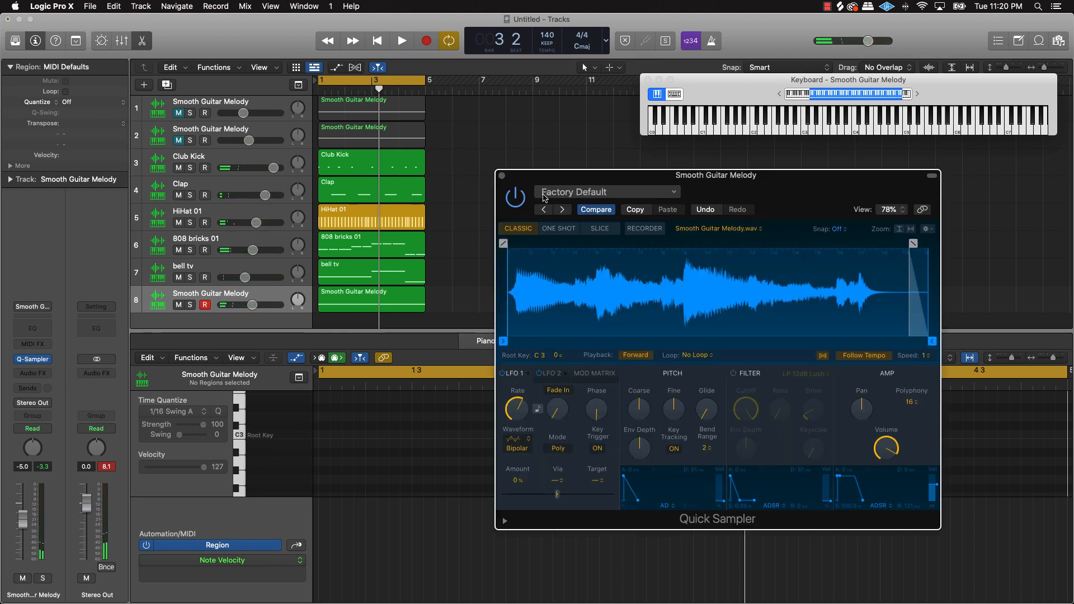
left_click(582, 193)
left_click(575, 345)
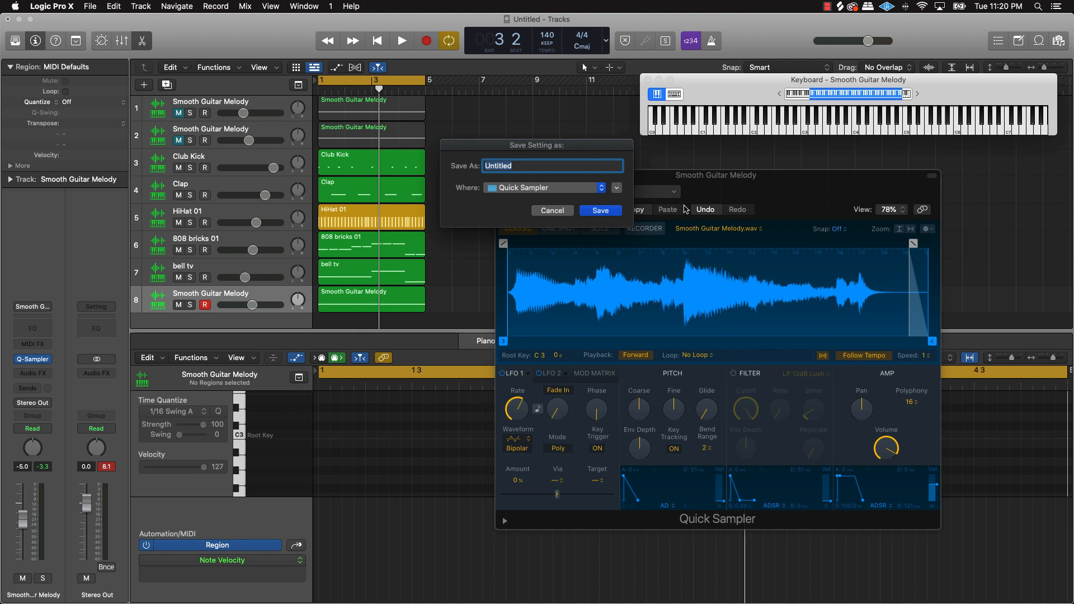
type("Smooth Guitar Melody 2")
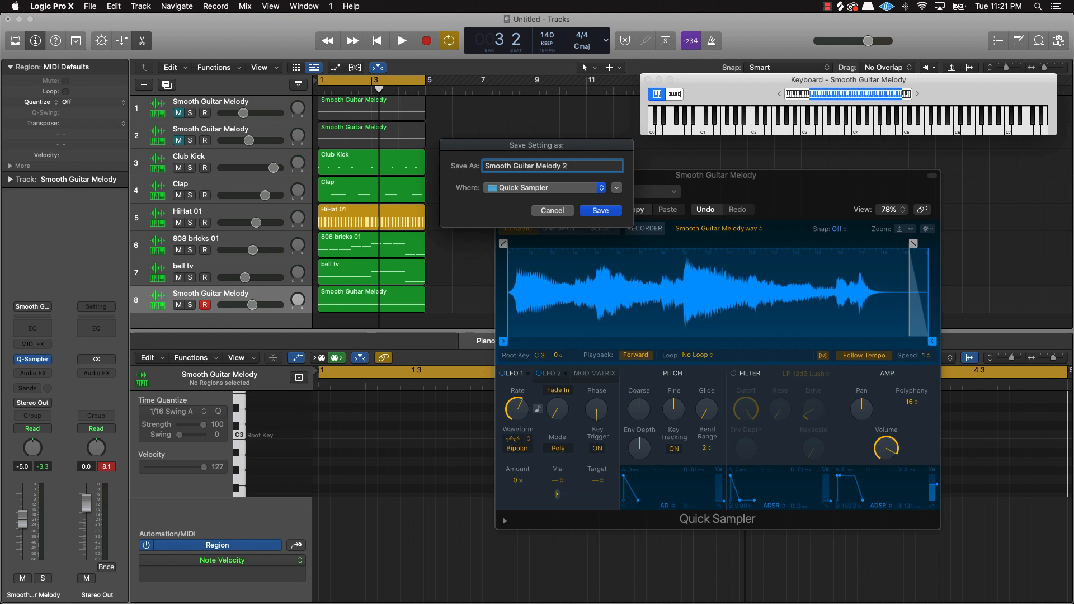
key("Return")
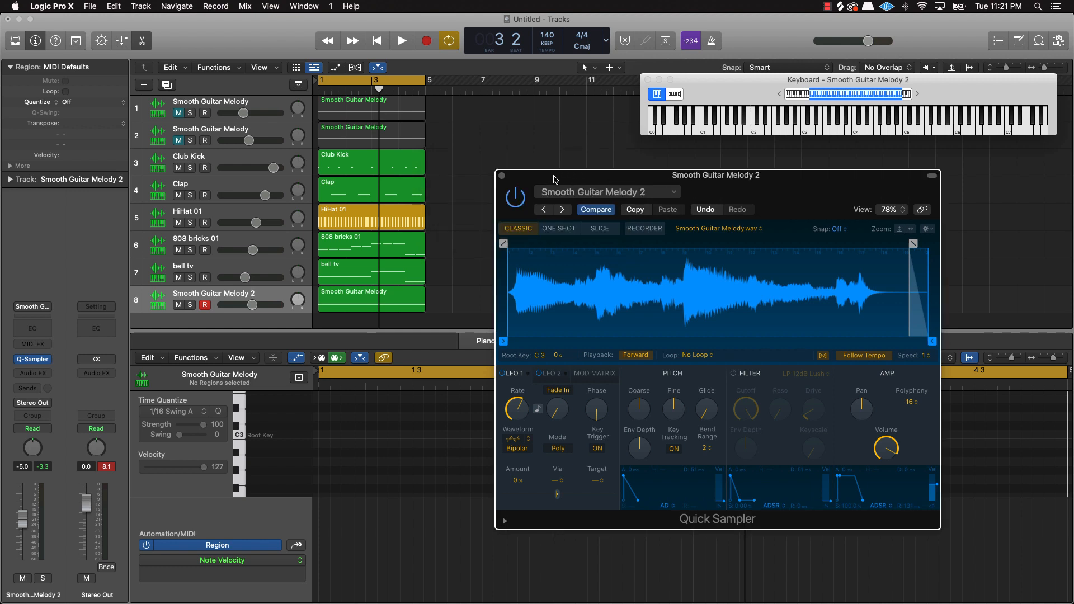
left_click(502, 176)
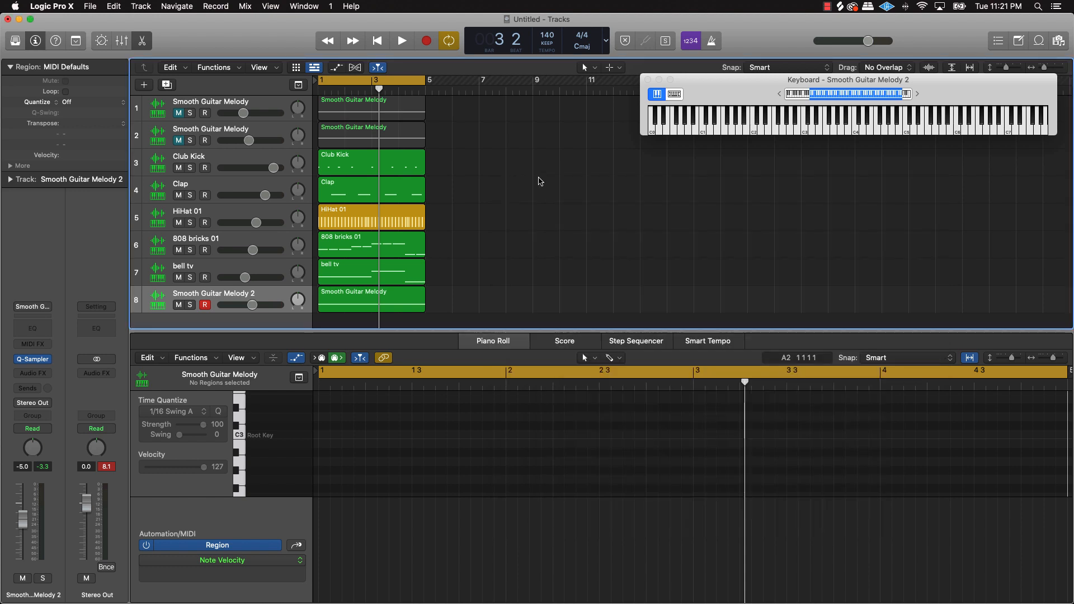
left_click_drag(720, 89, 640, 113)
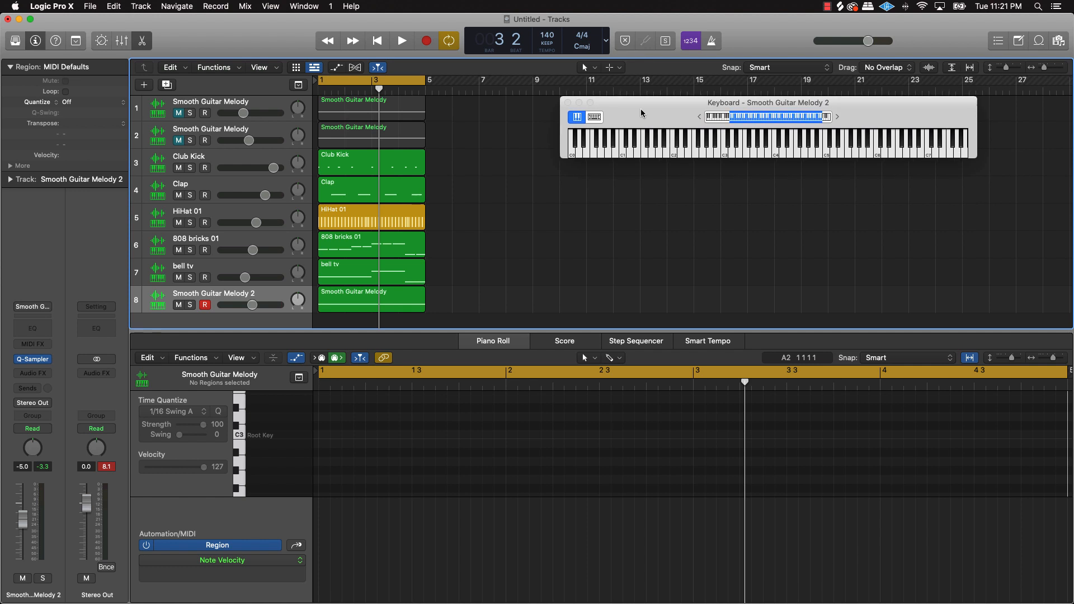